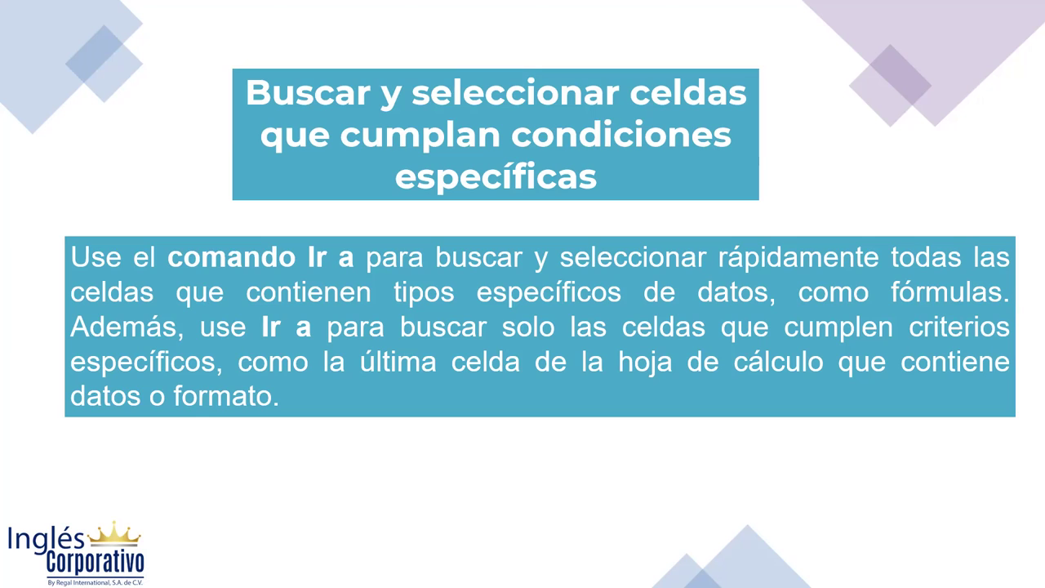
Advance from the title slide to the 'Siga estos pasos' slide on choosing cells
click(367, 280)
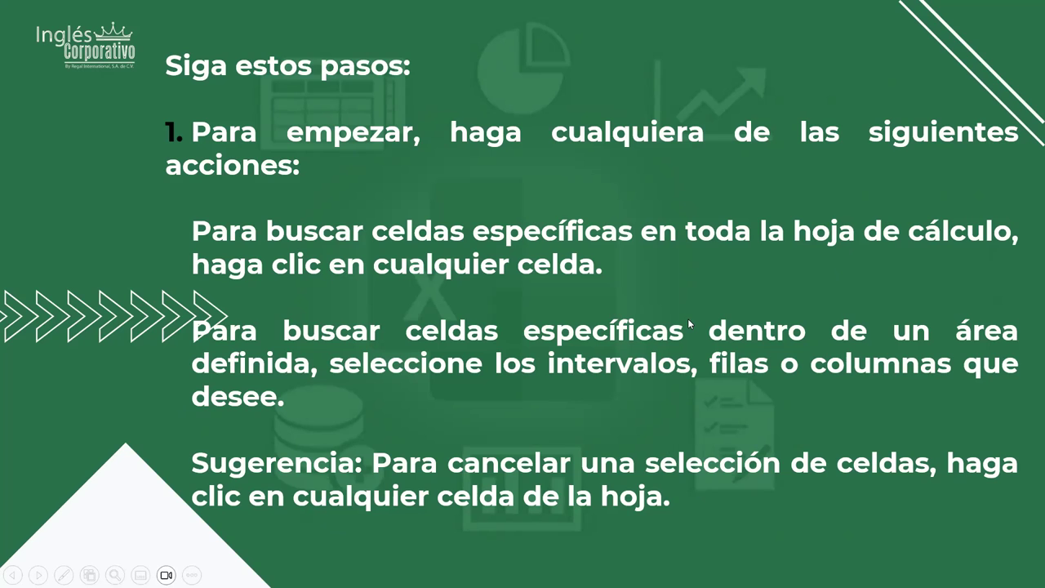
Move past the steps 2–4 slide to the table listing Comentarios, Constantes, Fórmulas and Espacios en blanco
click(520, 296)
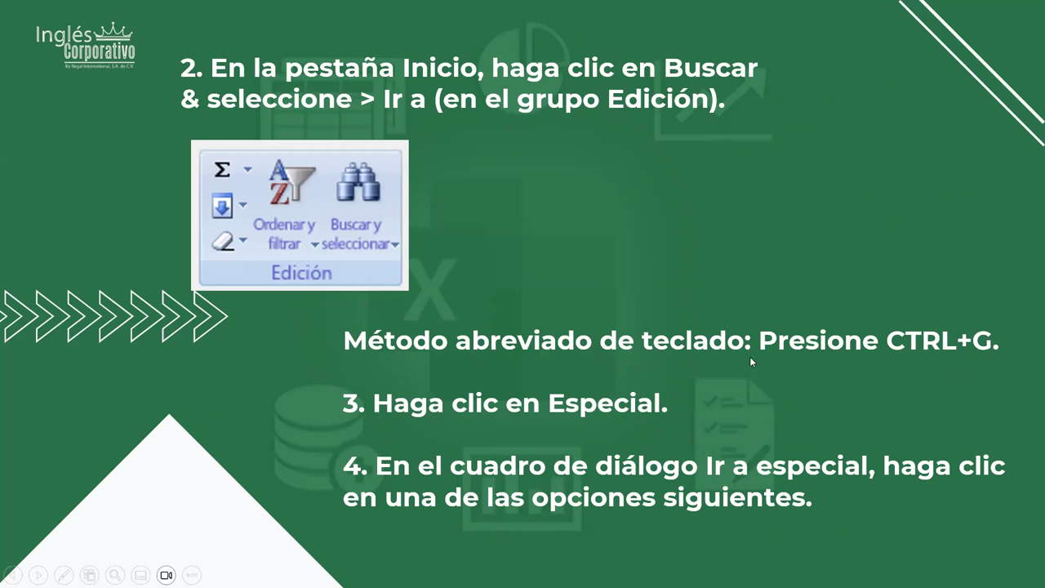
click(800, 238)
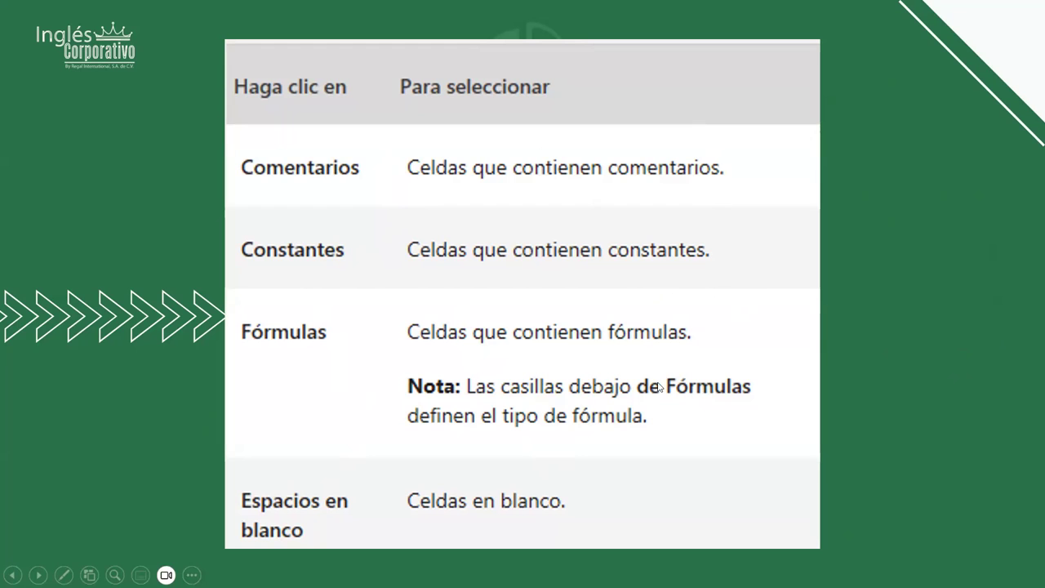
Page through the Región actual, Diferencias de fila and Diferencias de columna slides to Precedentes
click(623, 320)
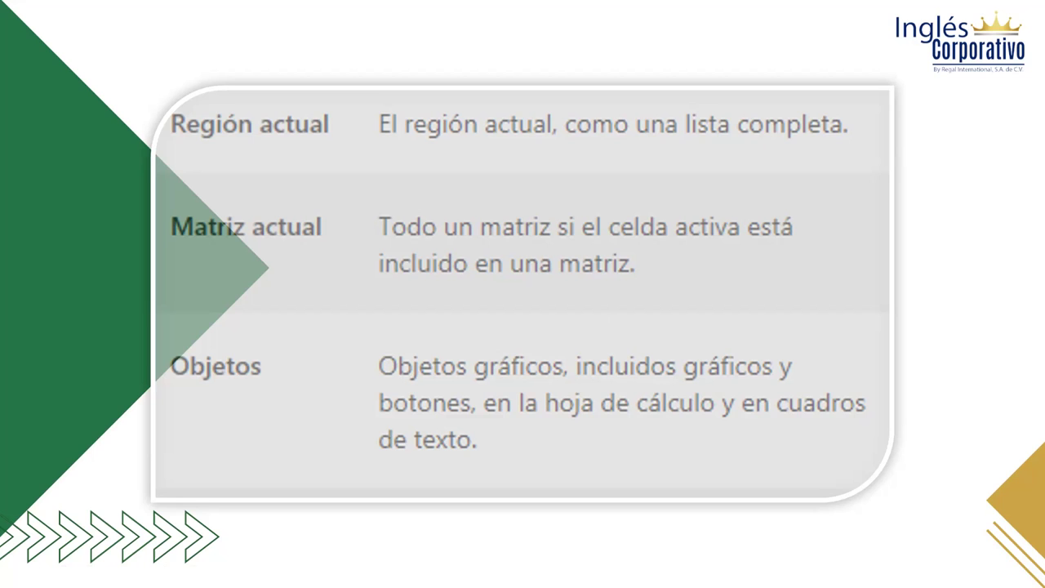
click(555, 328)
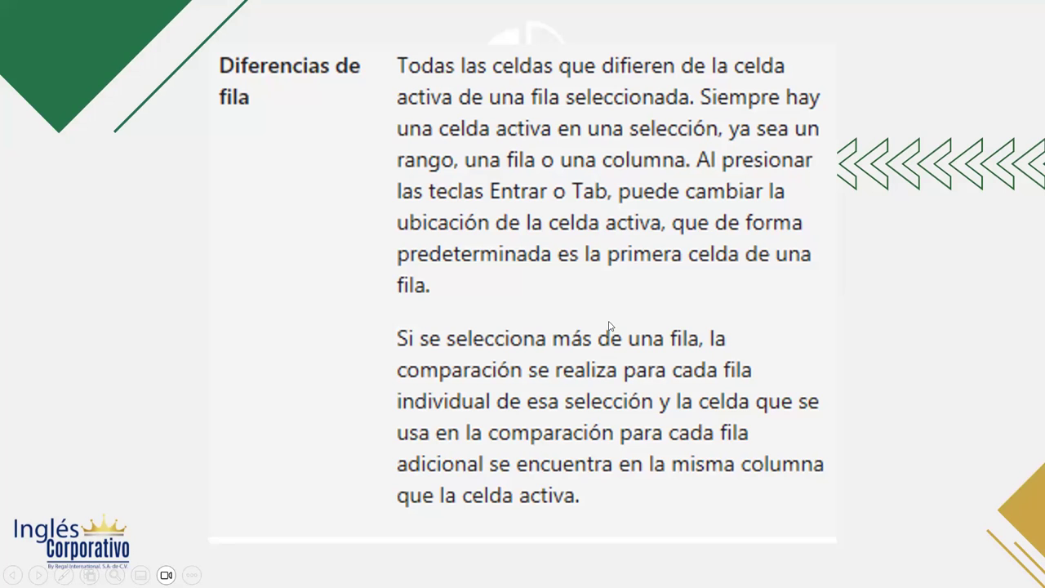
click(554, 334)
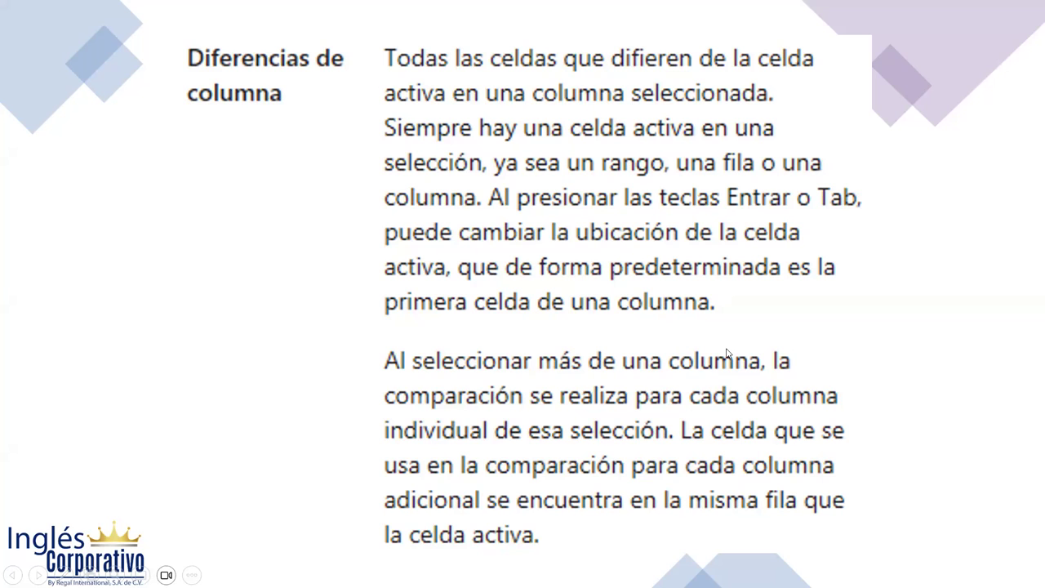
click(613, 327)
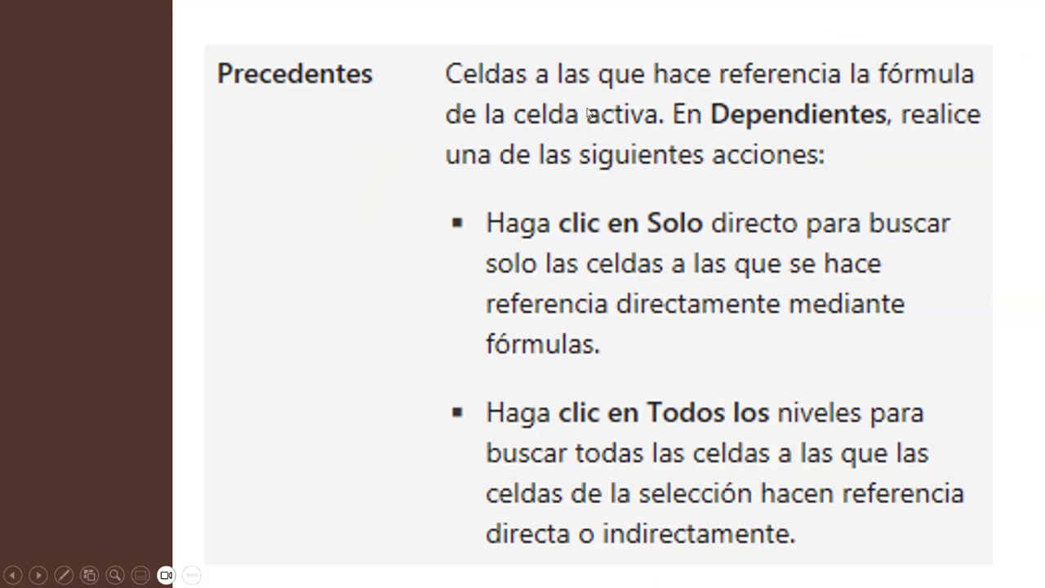
Page through Dependientes, Última celda and Formatos condicionales to the Validación de datos slide
click(627, 358)
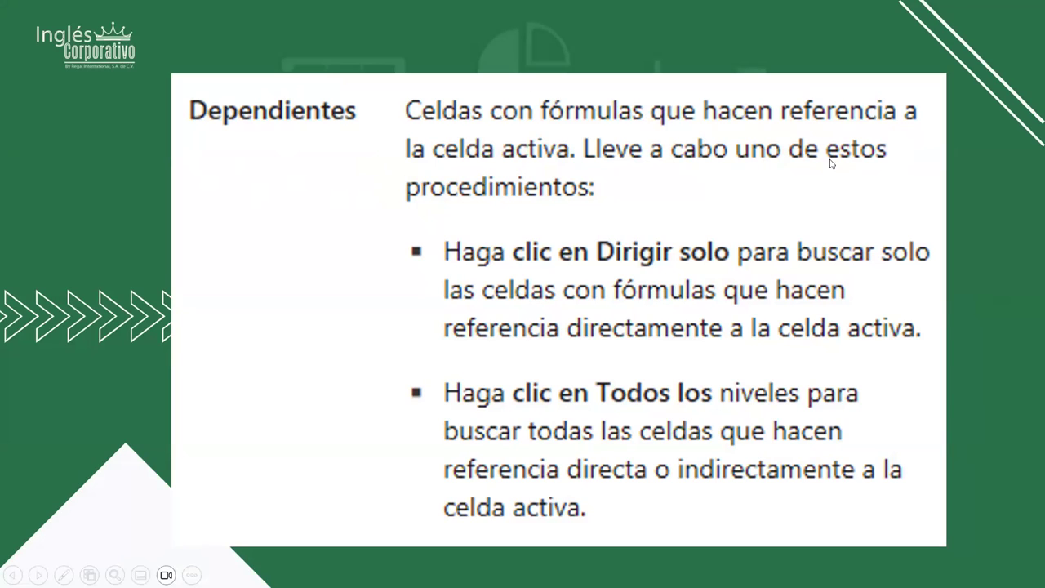
click(344, 312)
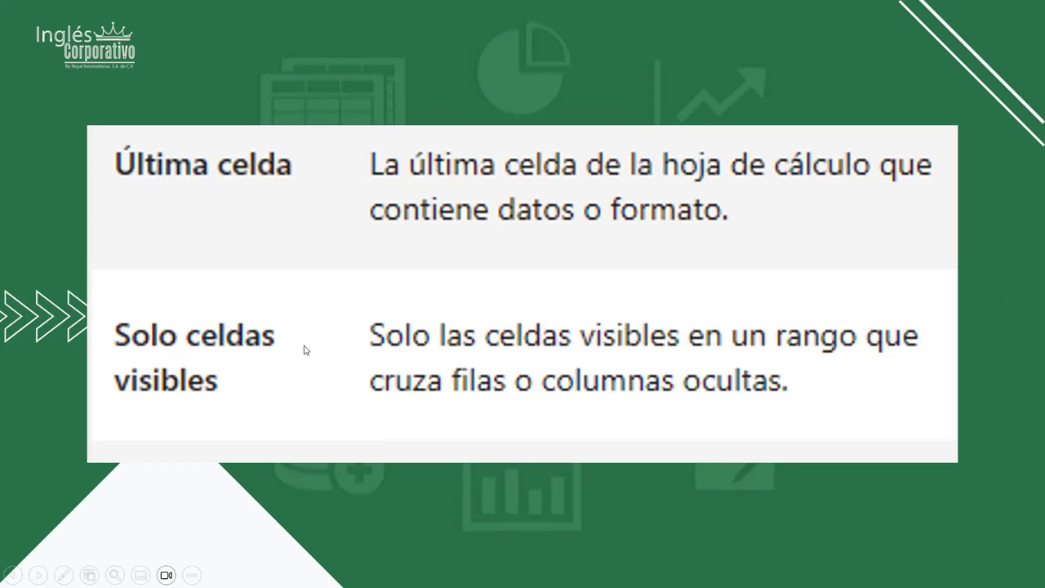
click(566, 312)
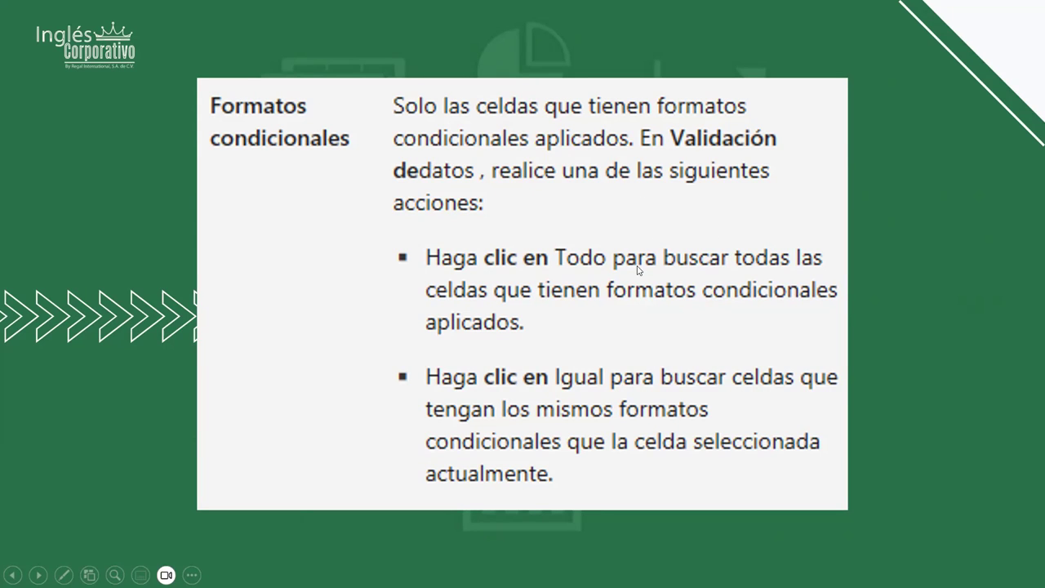
key(Right)
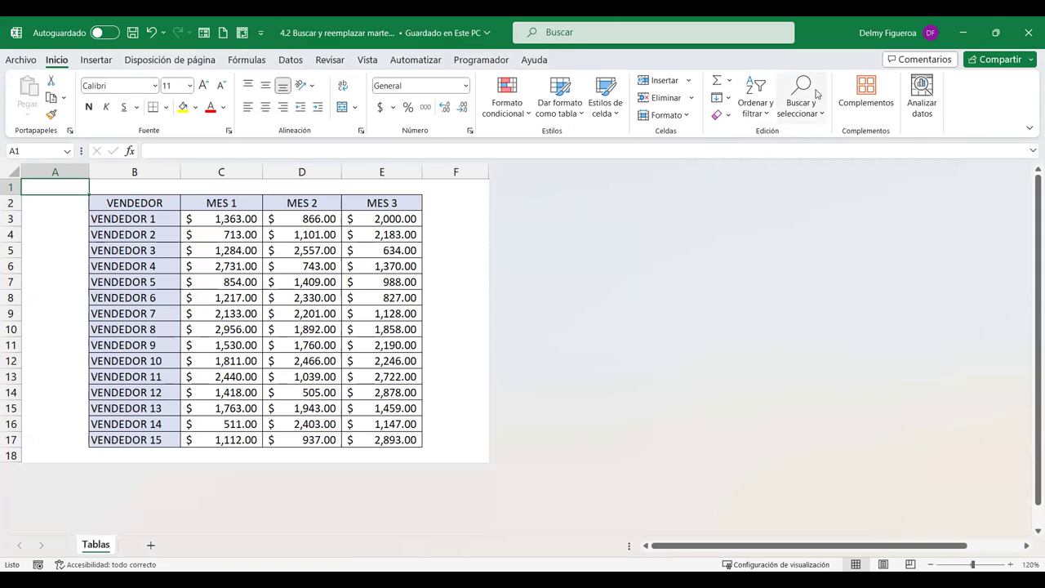
Open Buscar y reemplazar from Buscar y seleccionar and find 'vendedor' on the sheet
click(821, 122)
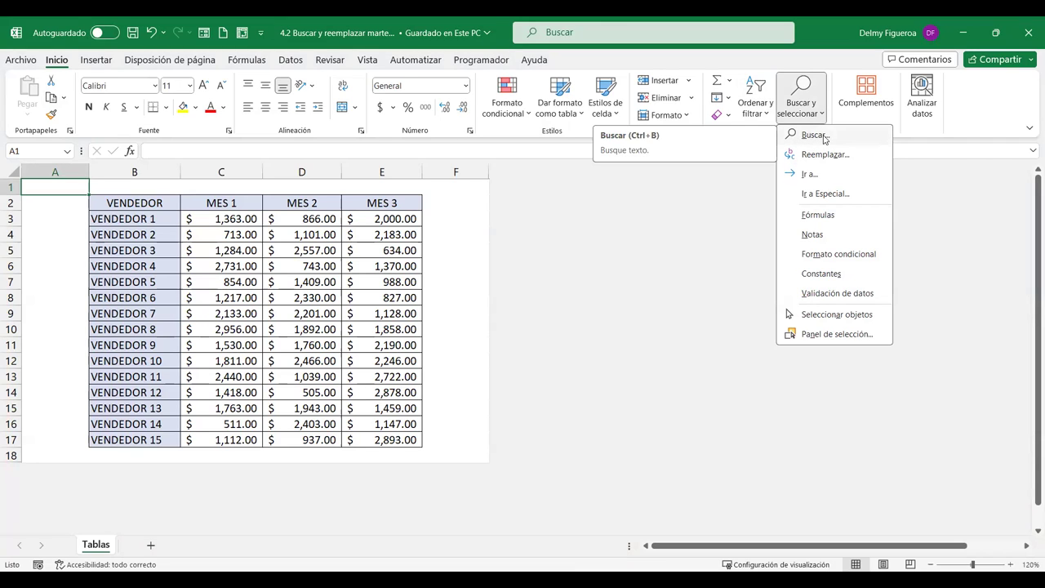
click(817, 135)
text(vendedor)
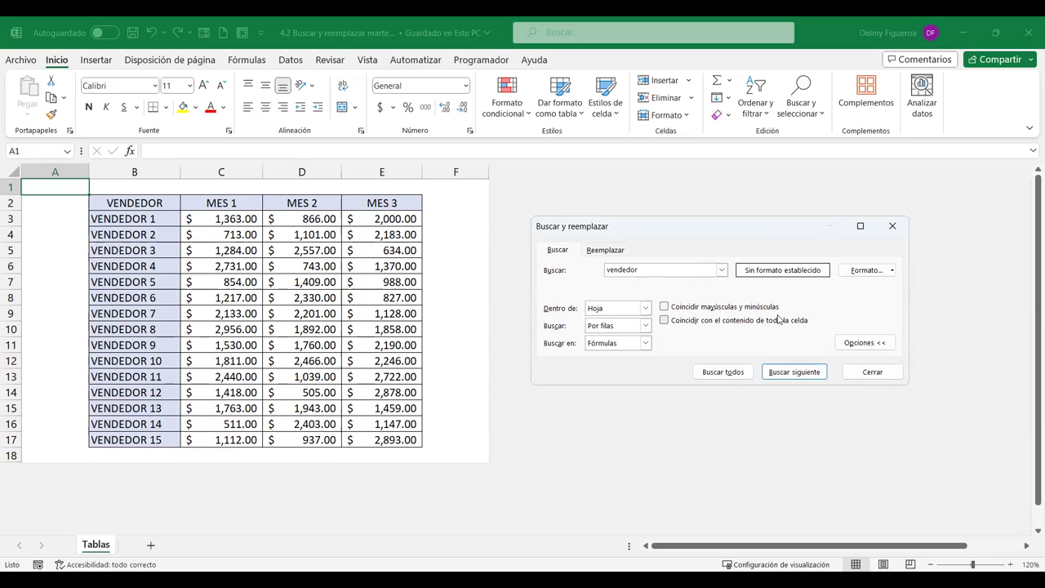
key(Return)
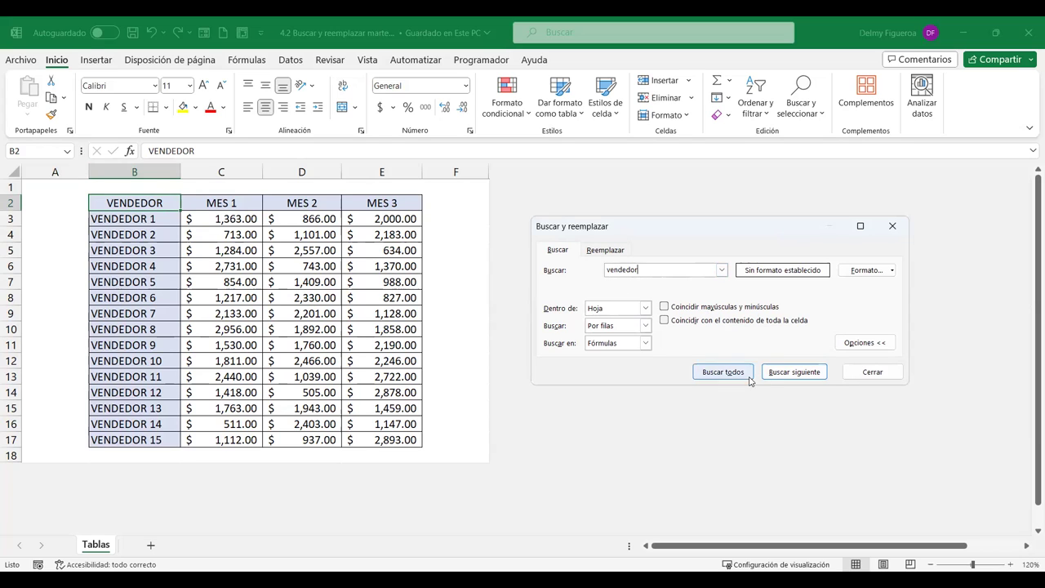
Expand the extra search options and view the Formato choices without picking one
click(878, 346)
click(878, 344)
click(875, 311)
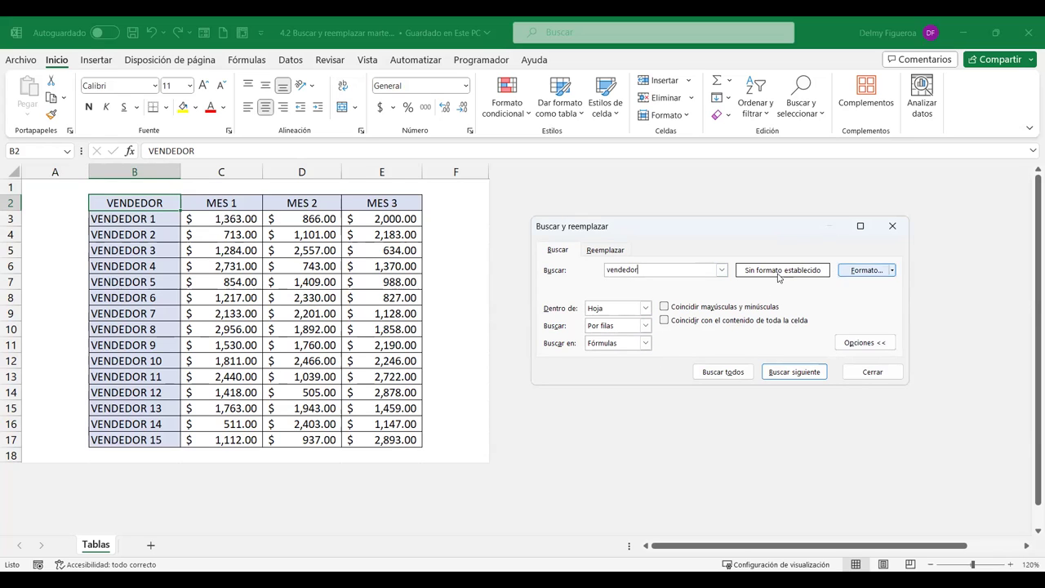
click(892, 271)
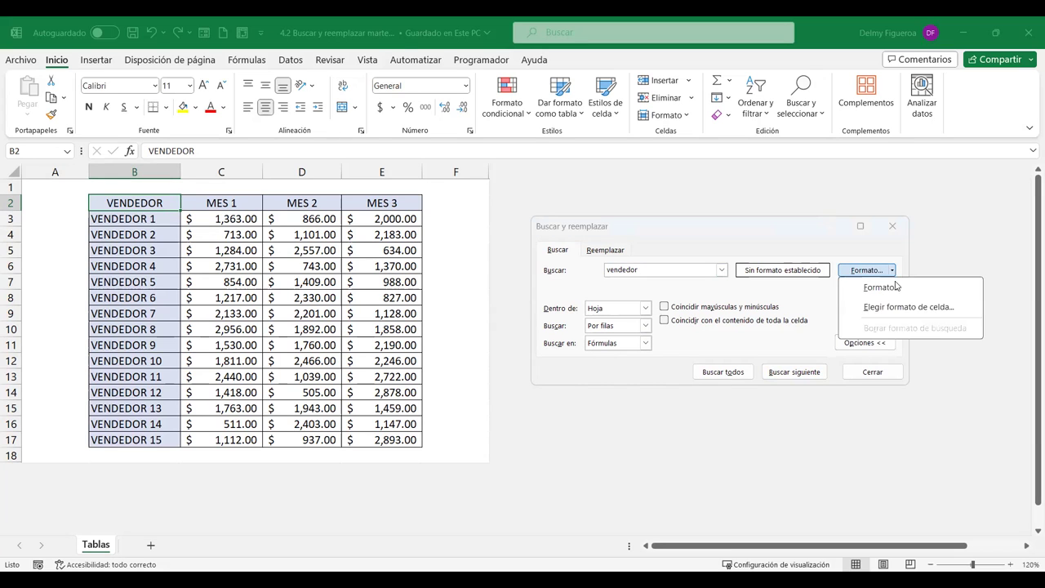
click(666, 297)
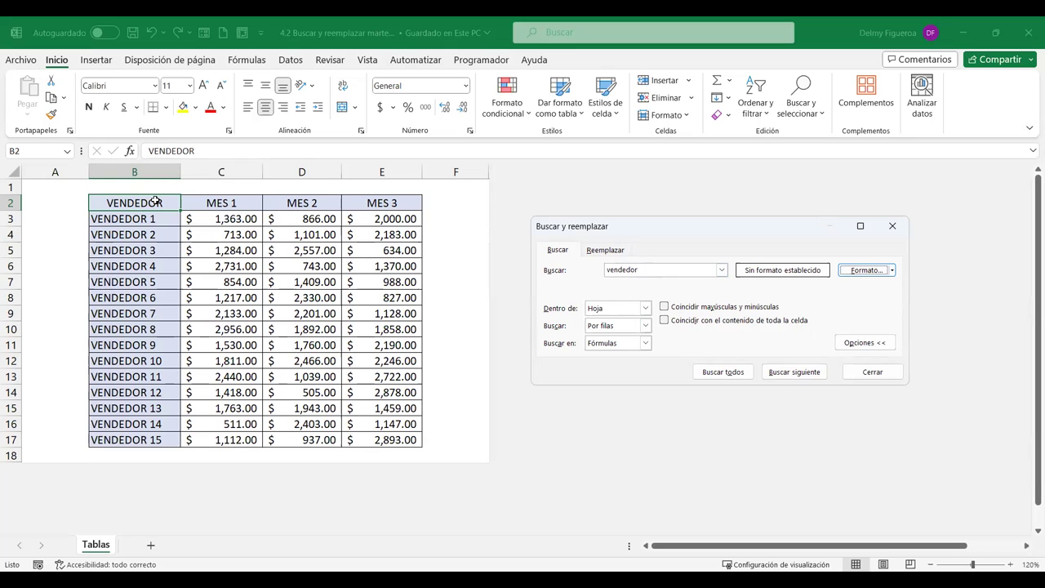
click(645, 308)
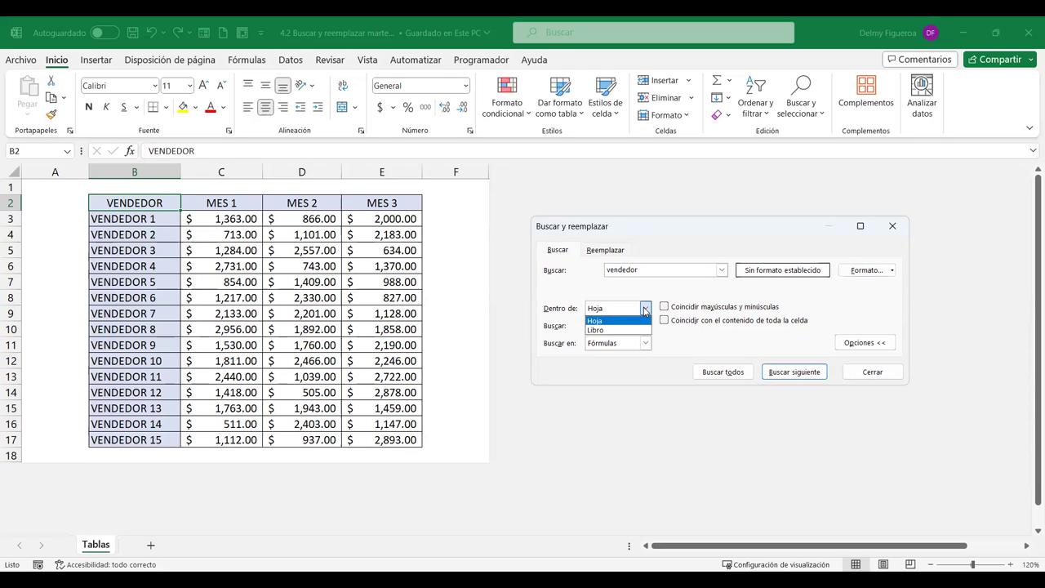
click(647, 320)
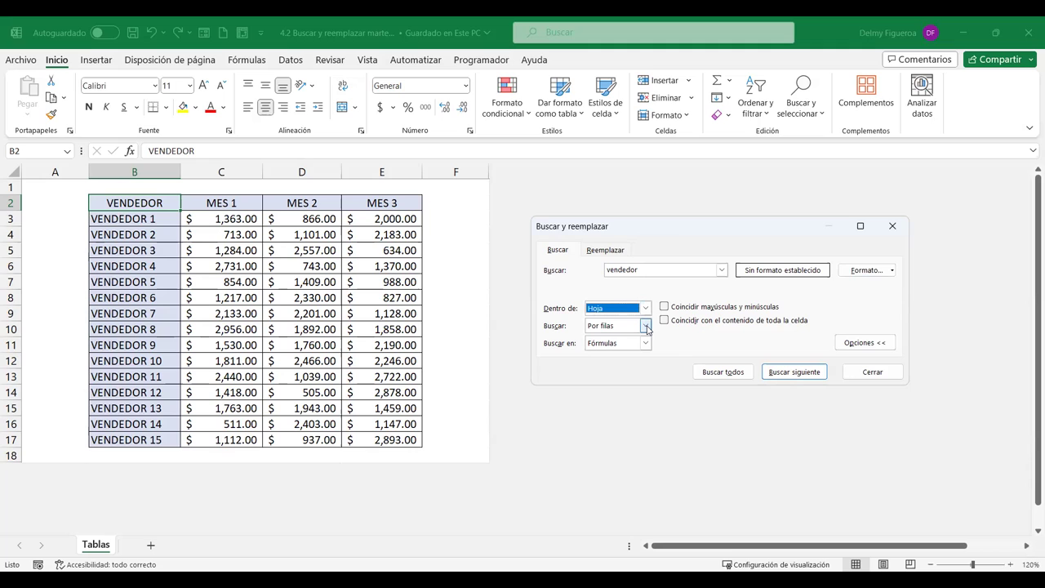
click(645, 326)
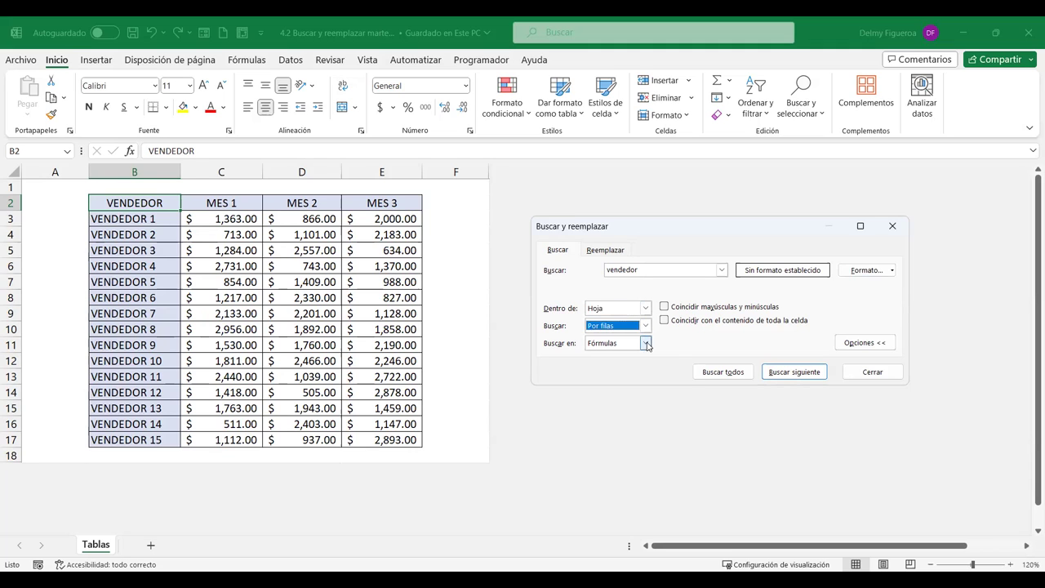
click(645, 344)
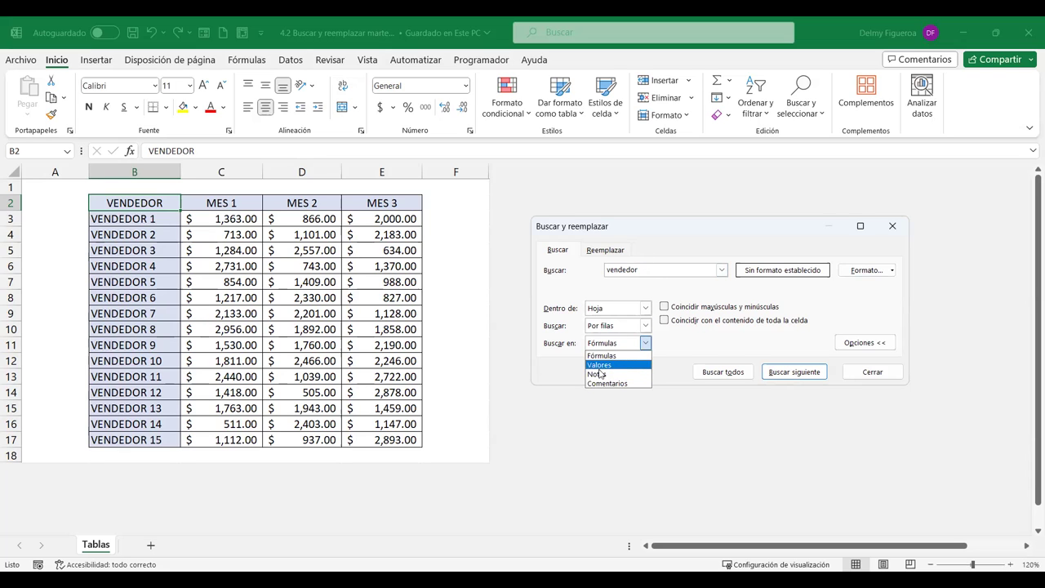
click(705, 349)
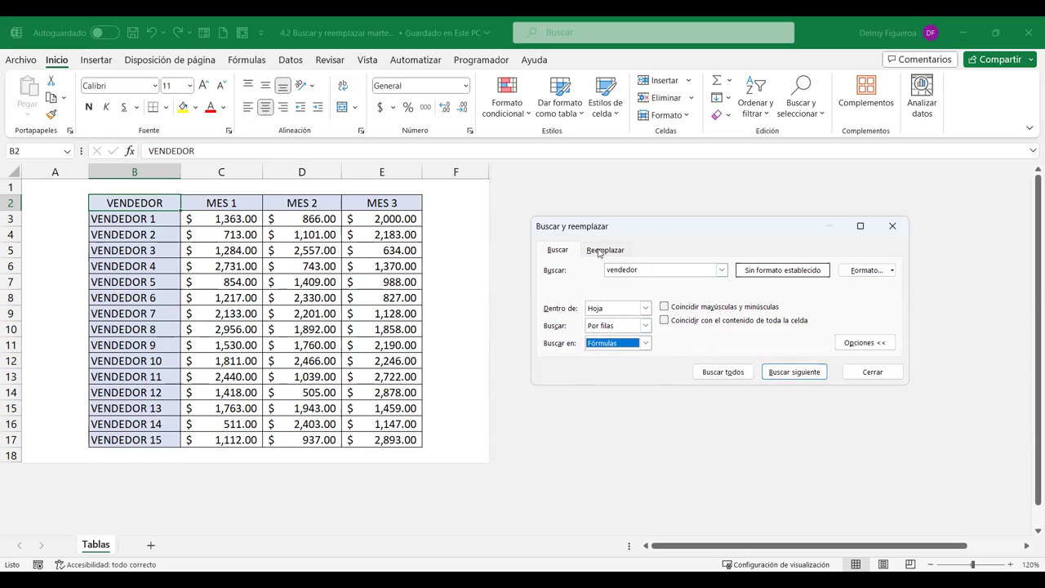
On the Reemplazar tab, enter 'VENDEDORES' as the replacement for 'vendedor'
click(605, 250)
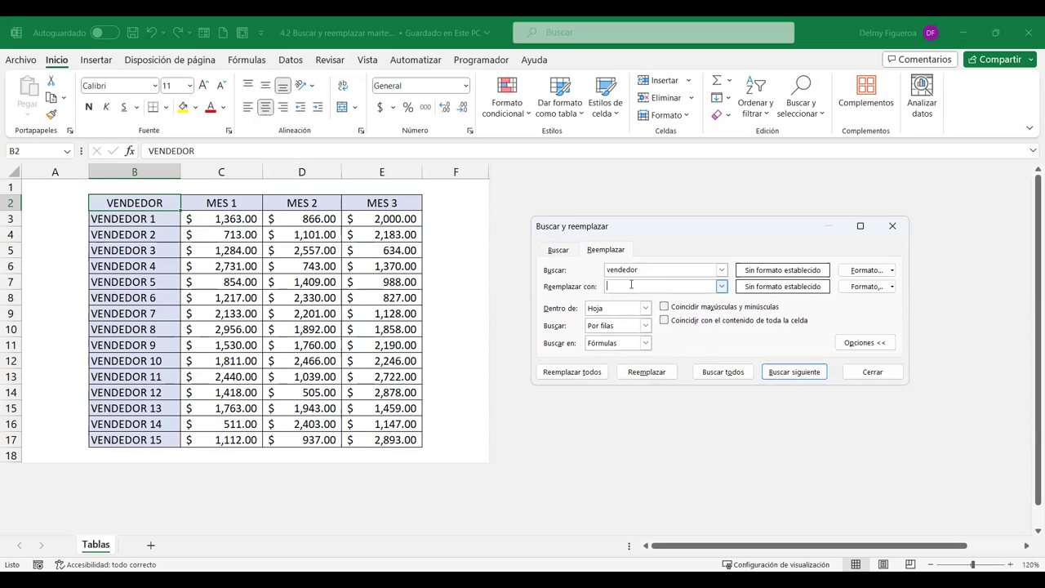
click(645, 285)
text(VENDEDORES)
click(645, 325)
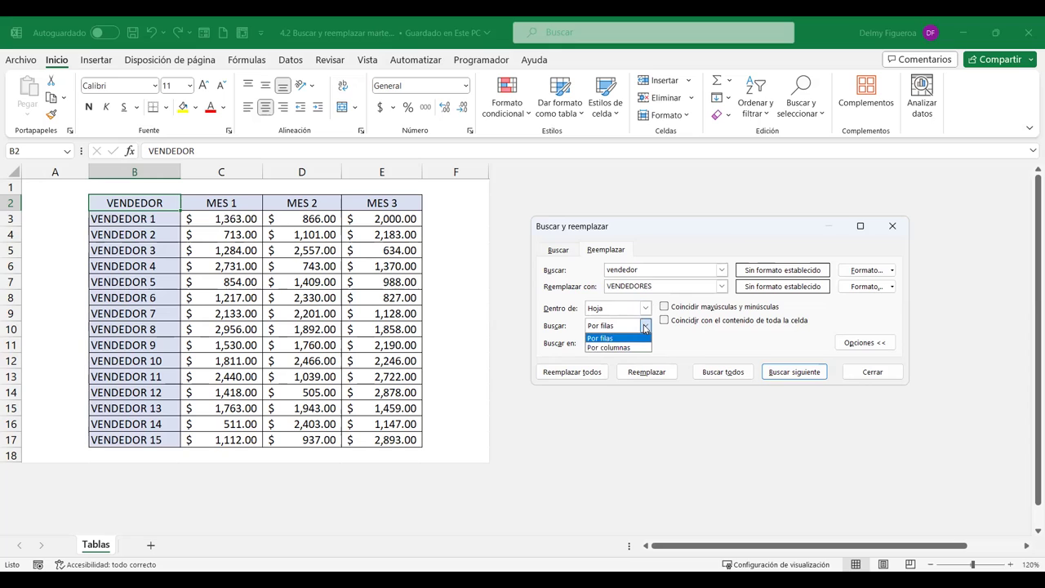
Keep the search by rows and review the Buscar en choices, including notes and comments
click(645, 337)
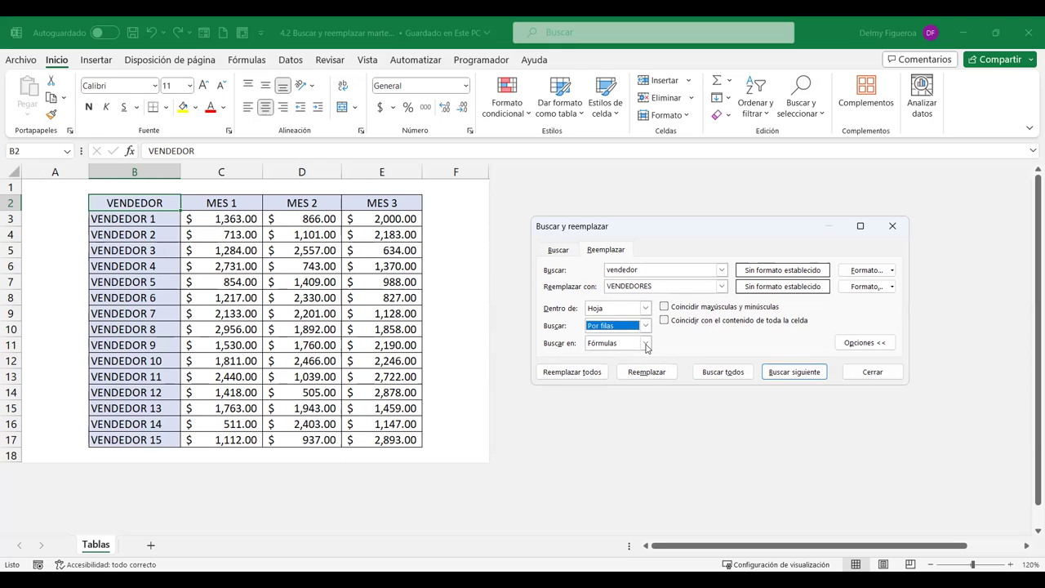
click(645, 343)
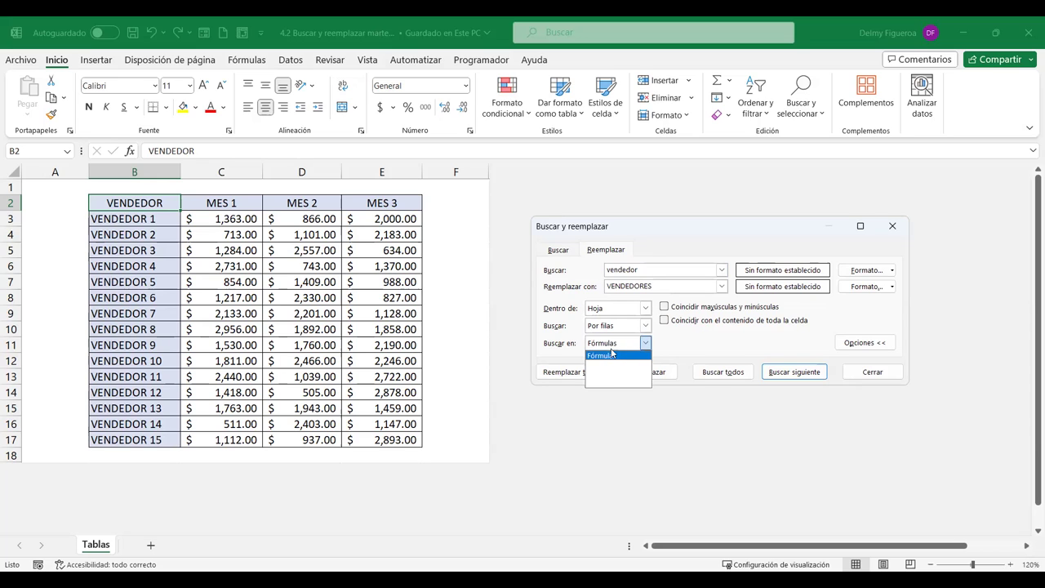
click(558, 251)
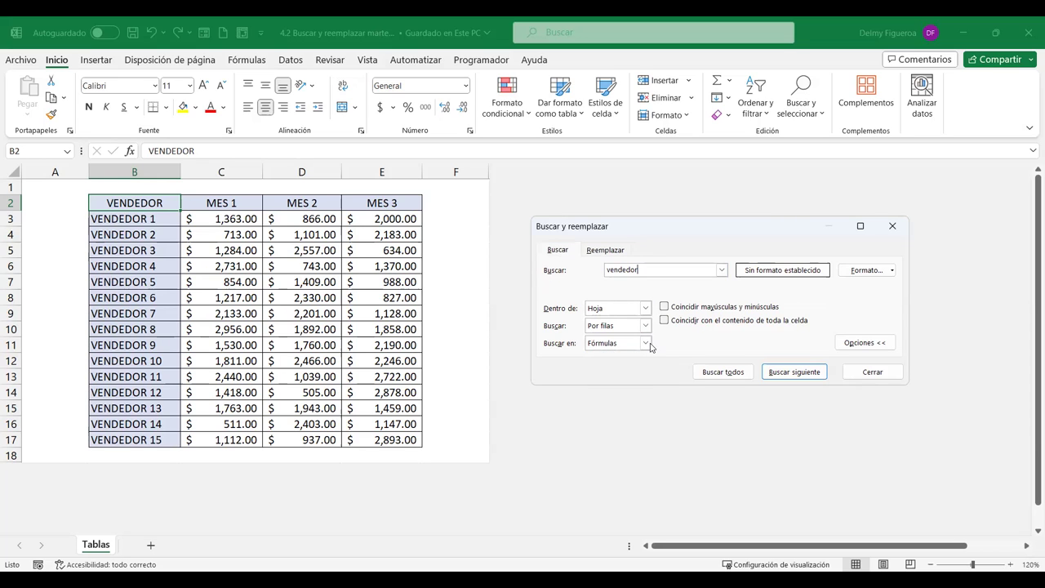
click(645, 344)
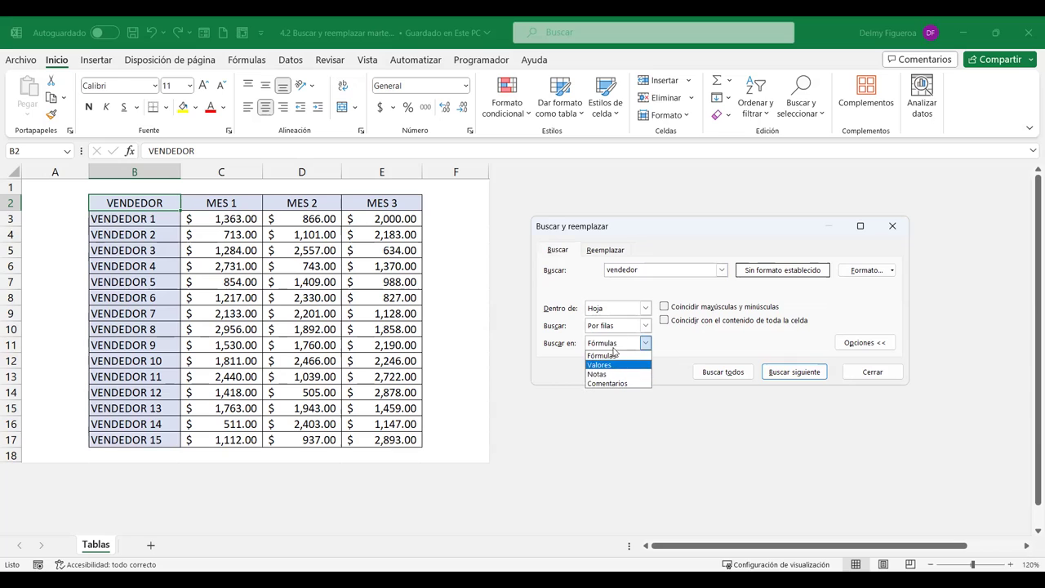
Back on Reemplazar, recheck the Buscar en list and collapse the extra search options
click(608, 251)
click(622, 344)
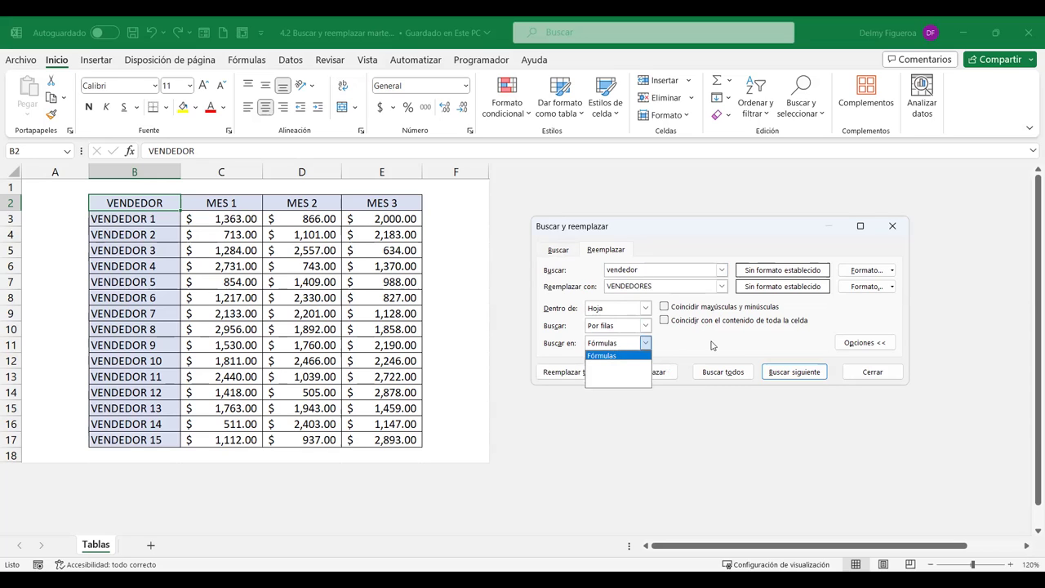
click(652, 319)
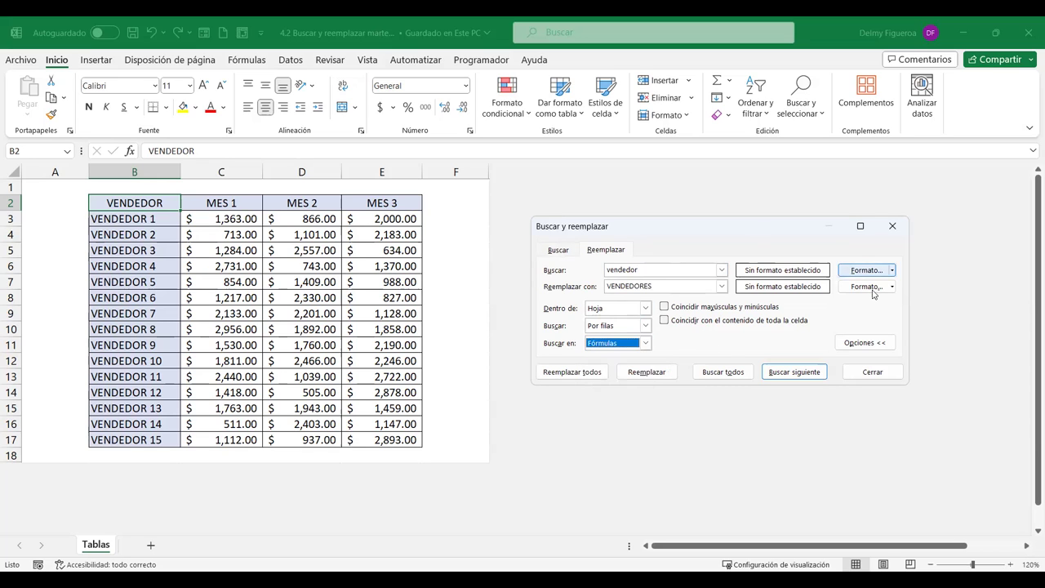
click(869, 345)
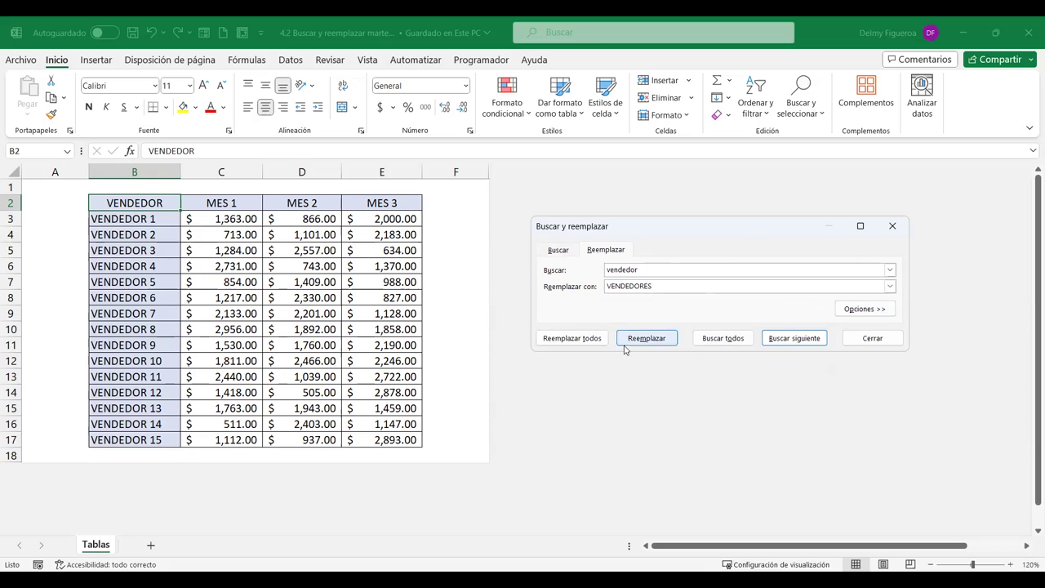
Replace VENDEDOR with VENDEDORES in cell B2, then close the dialog
click(868, 309)
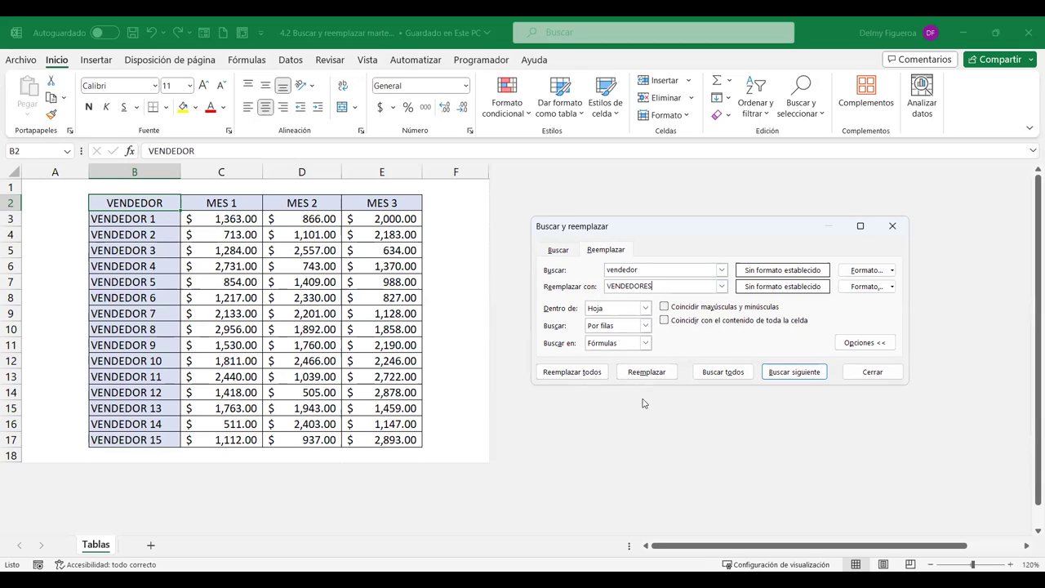
click(656, 375)
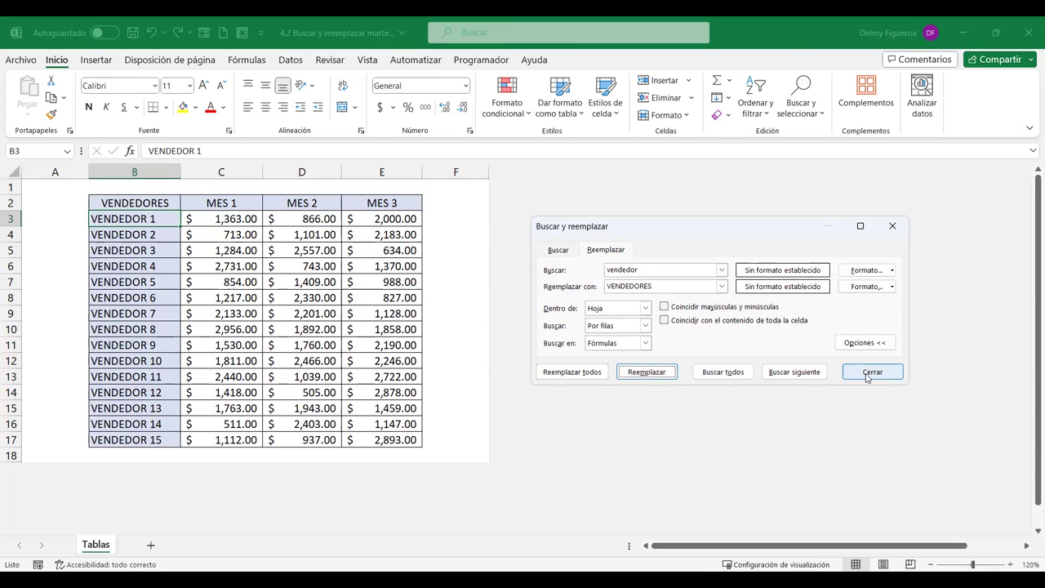
click(868, 375)
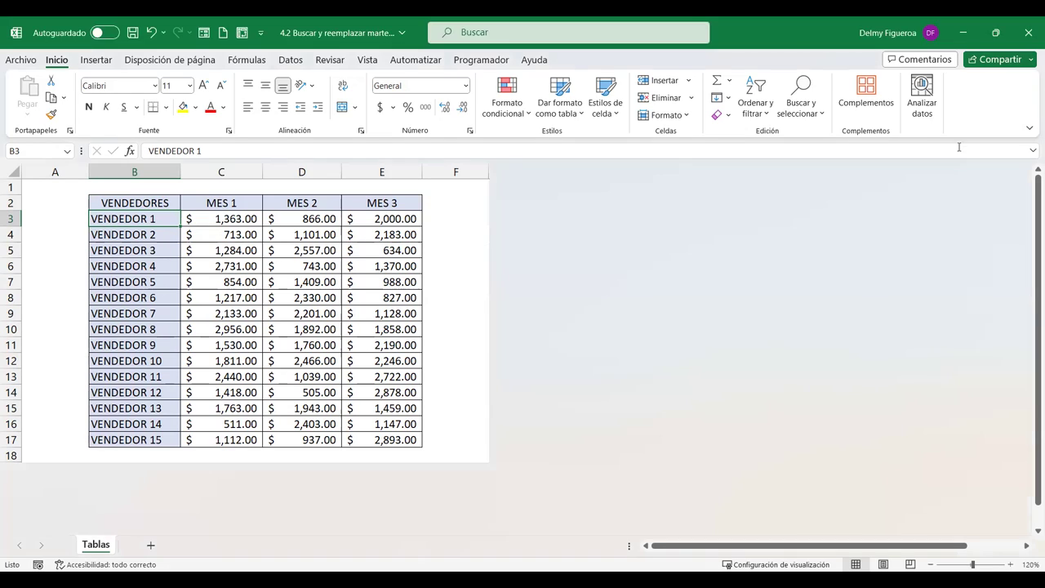
Use Ir a under Buscar y seleccionar to jump to cell M40
click(807, 114)
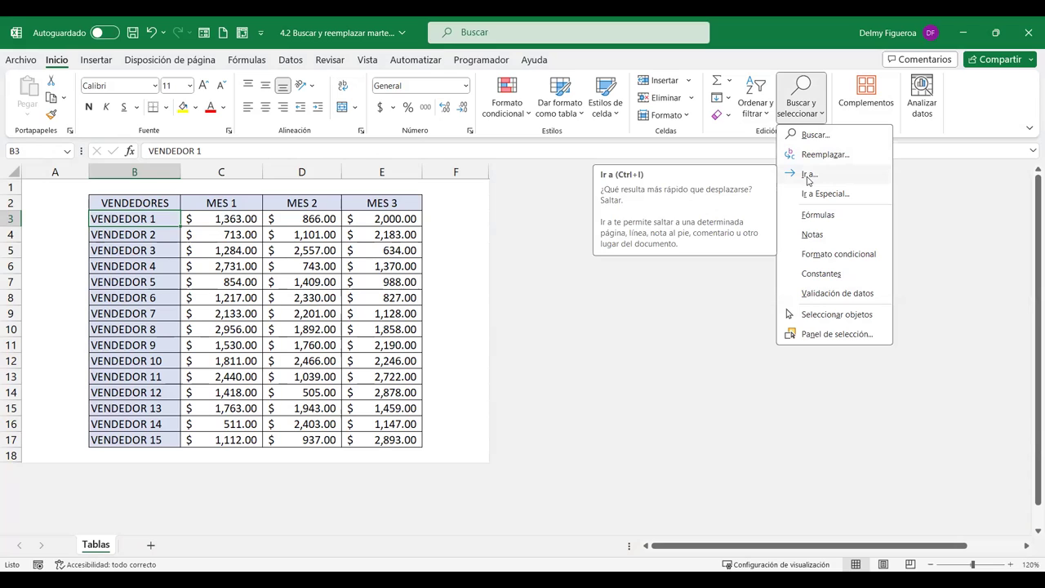
click(809, 175)
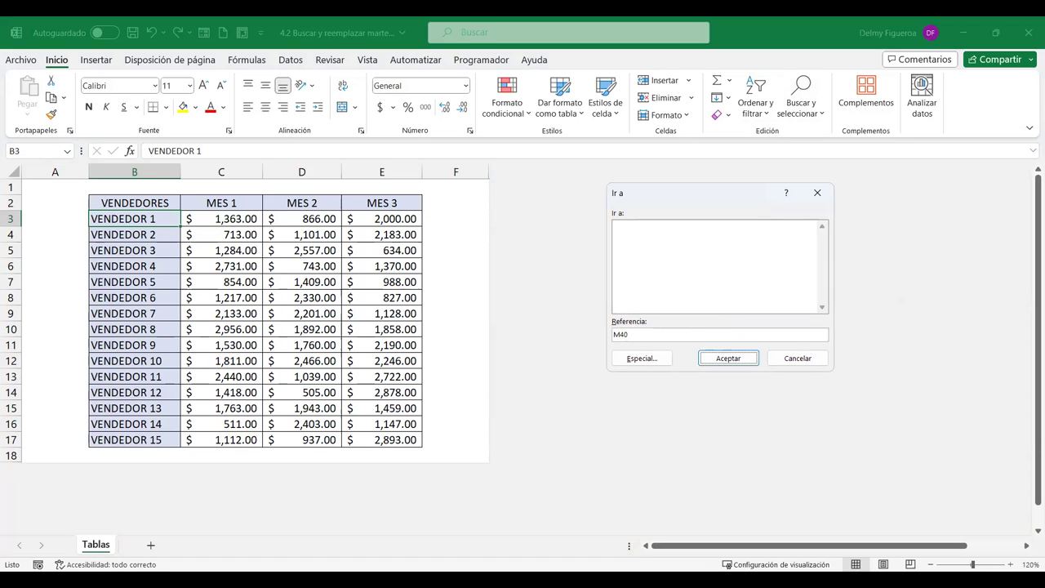
click(731, 358)
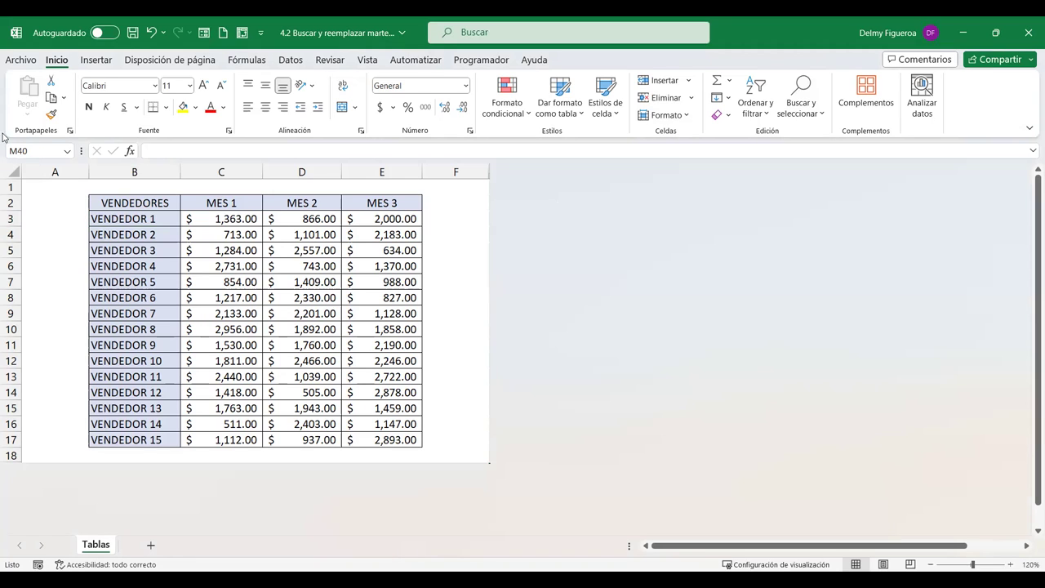
Unhide the hidden columns to the right of column F
click(478, 168)
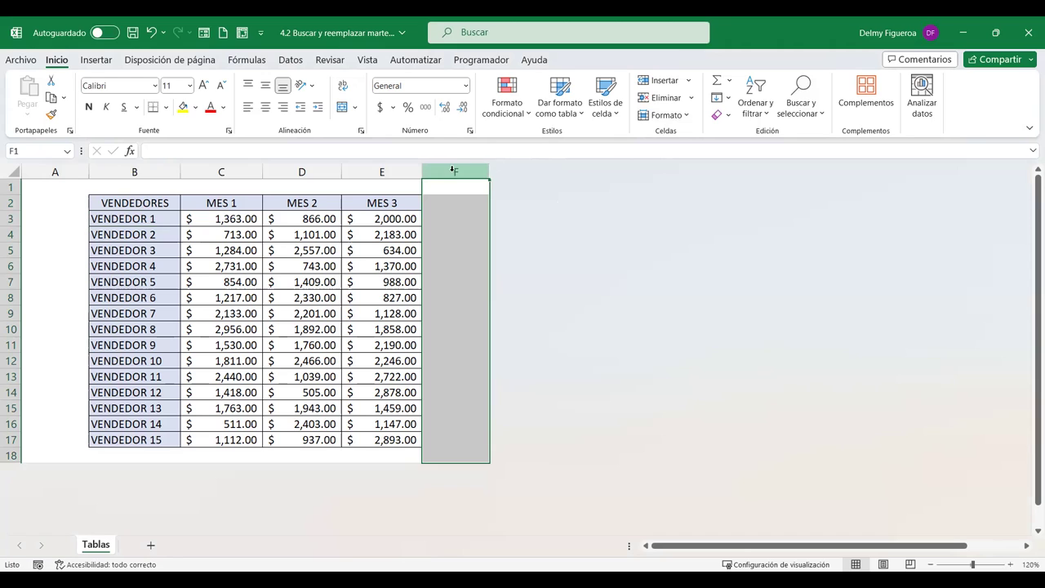
right_click(457, 170)
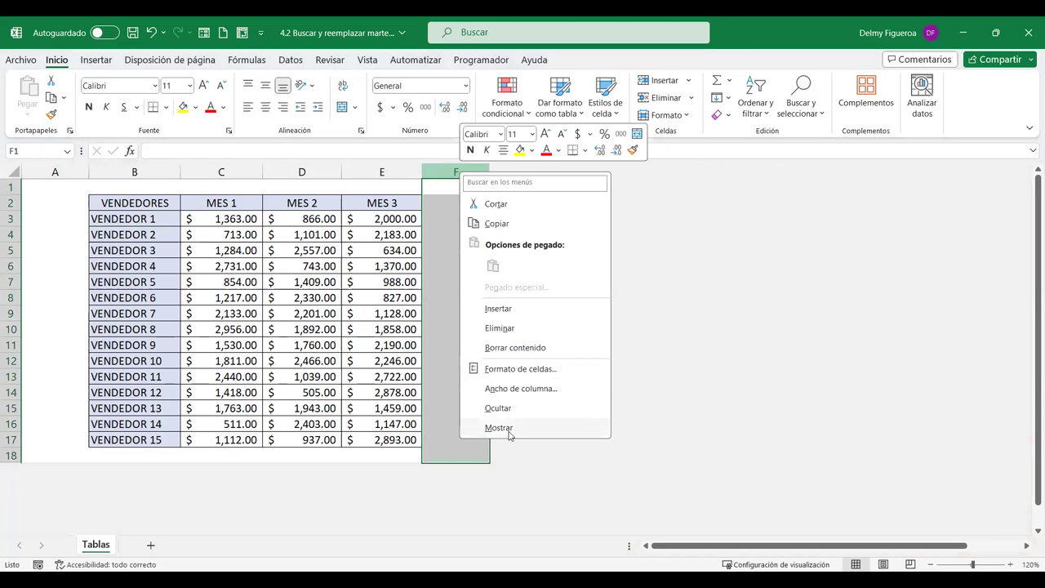
click(499, 428)
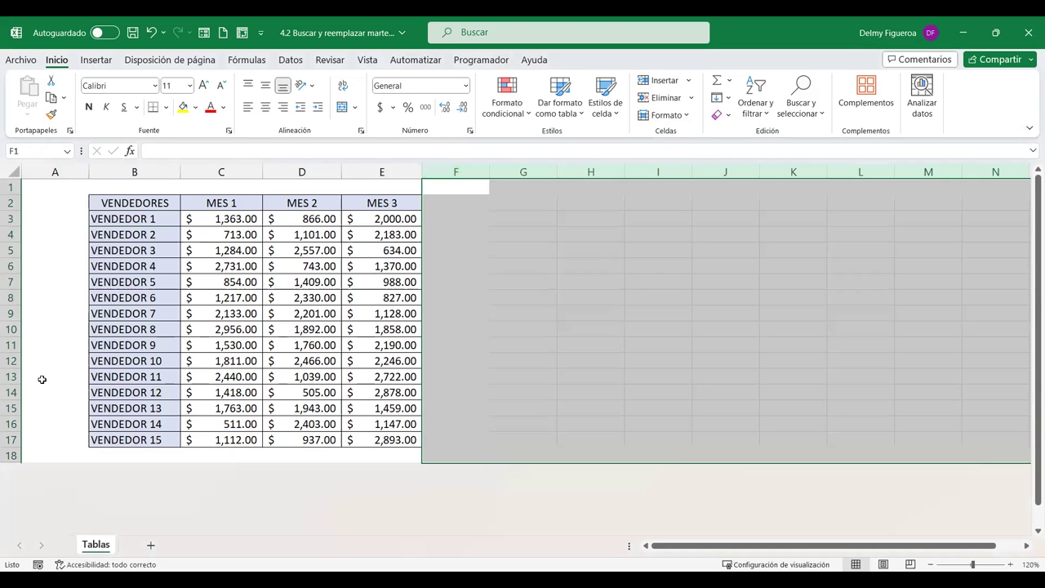
Unhide the rows from 18 down to the end of the sheet, then deselect
click(9, 455)
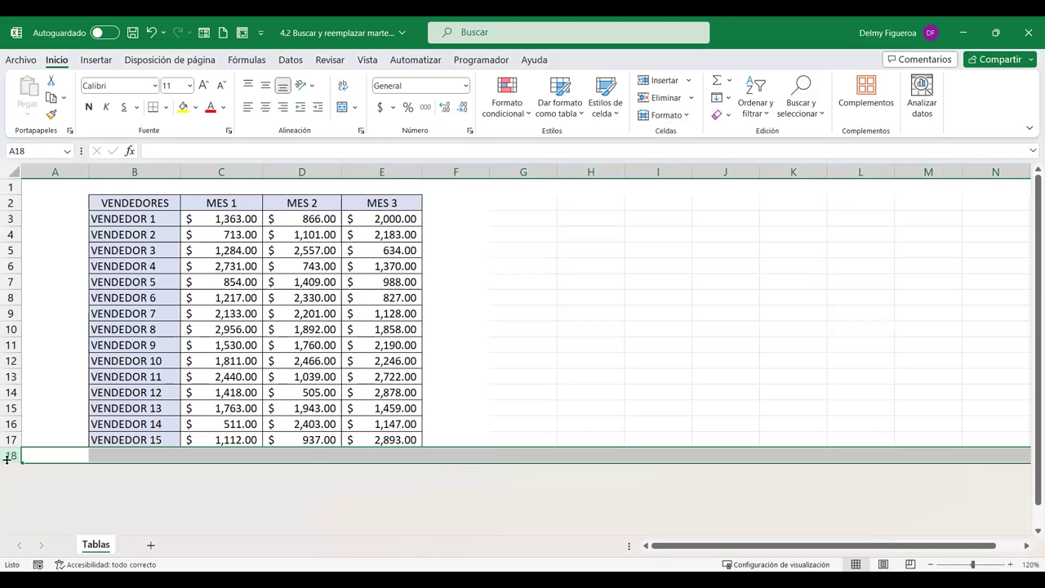
right_click(9, 455)
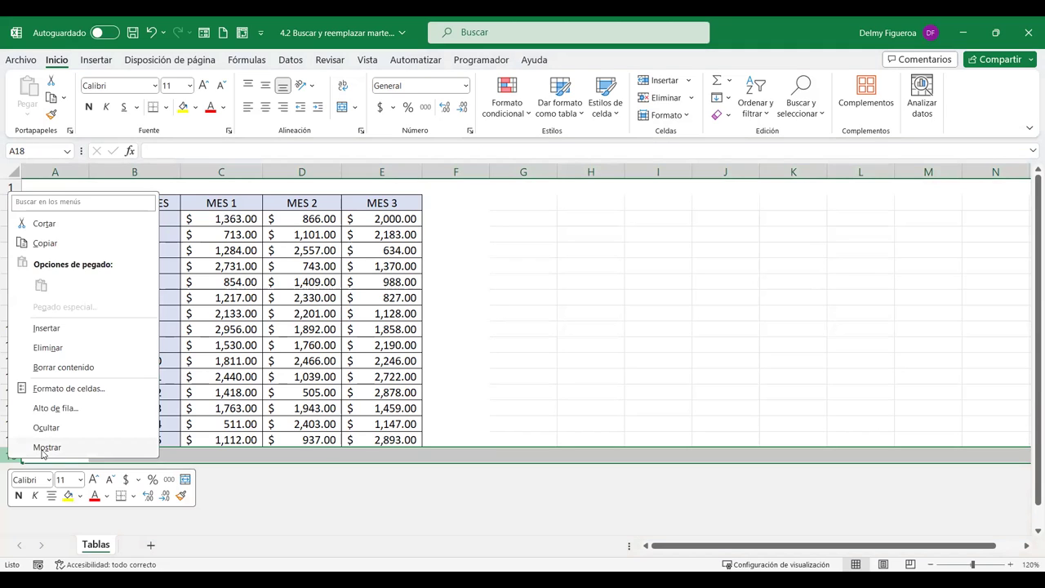
key(Escape)
key(ctrl+shift+Down)
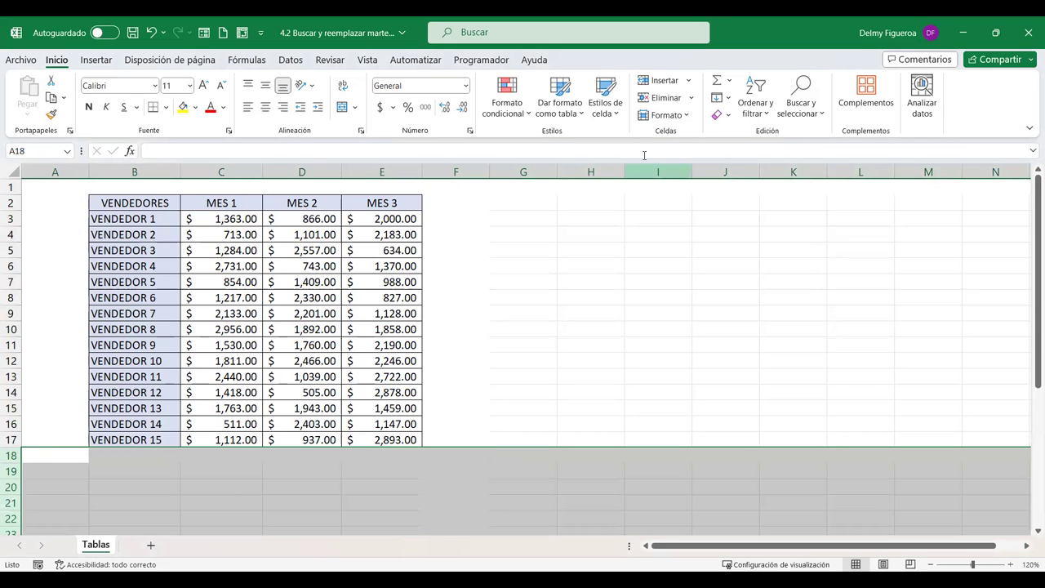
click(566, 221)
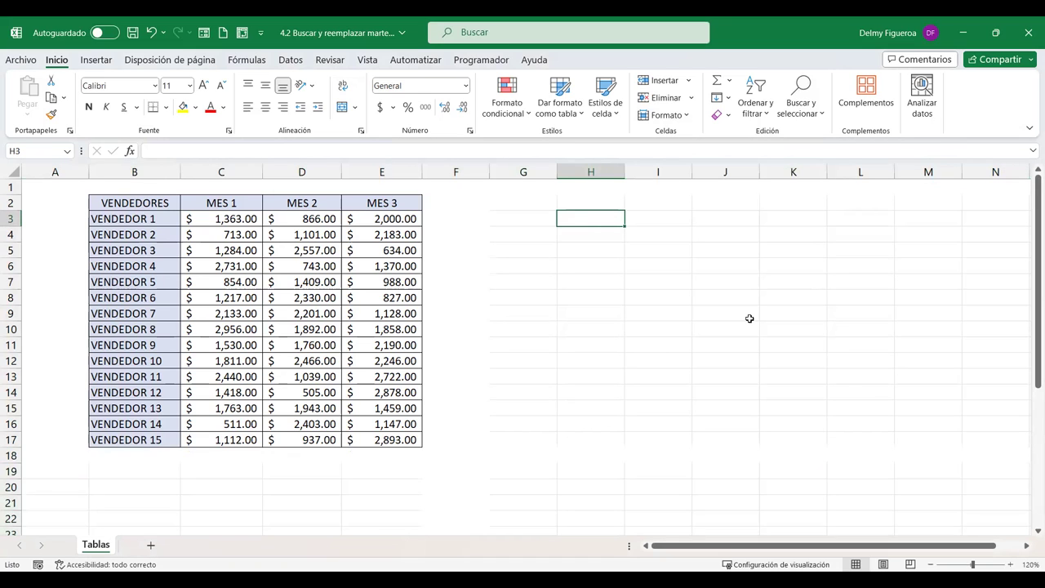
key(ctrl+i)
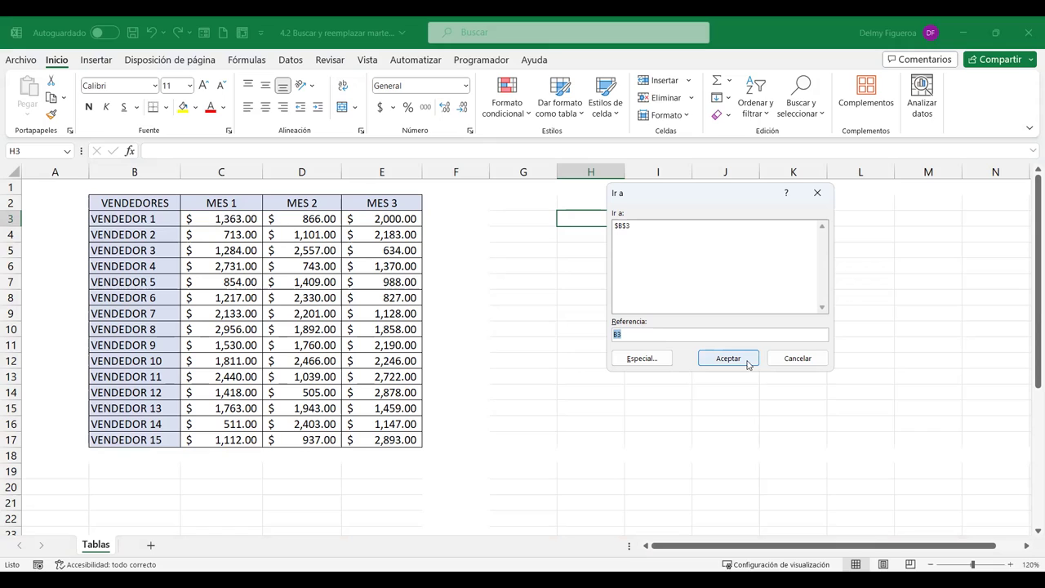
text(X130)
click(747, 360)
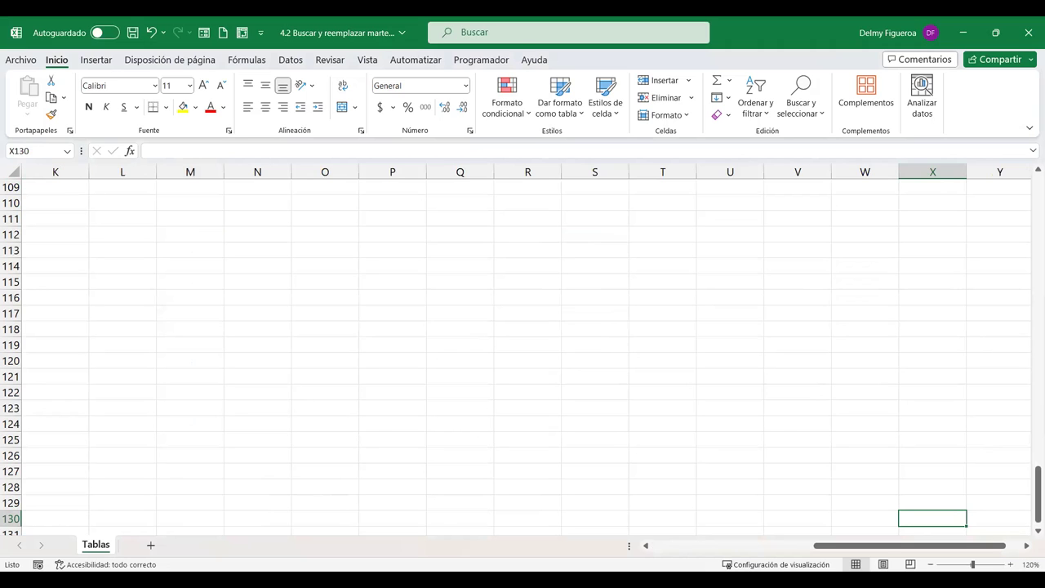
key(ctrl+Home)
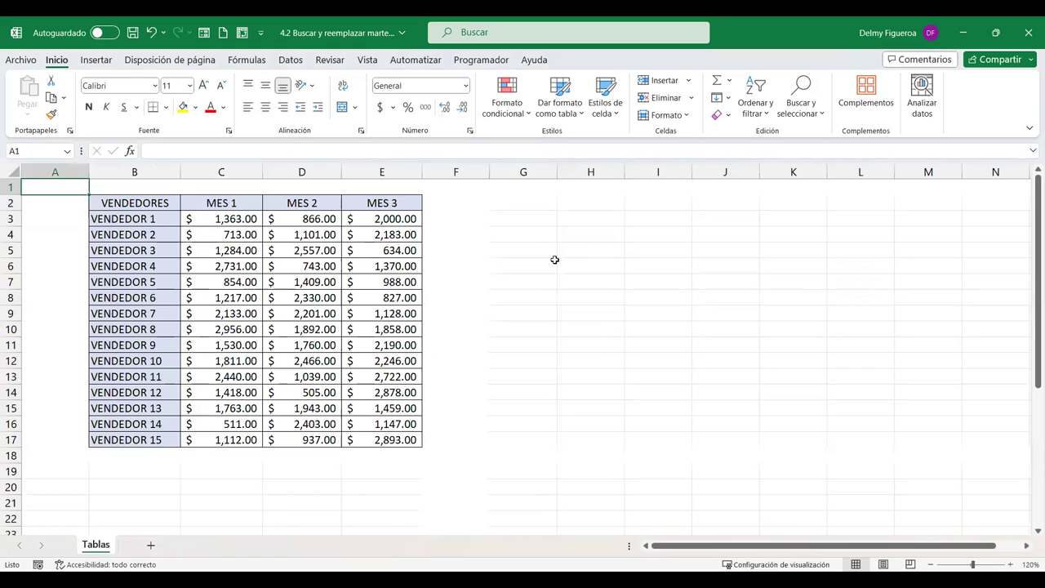
key(ctrl+i)
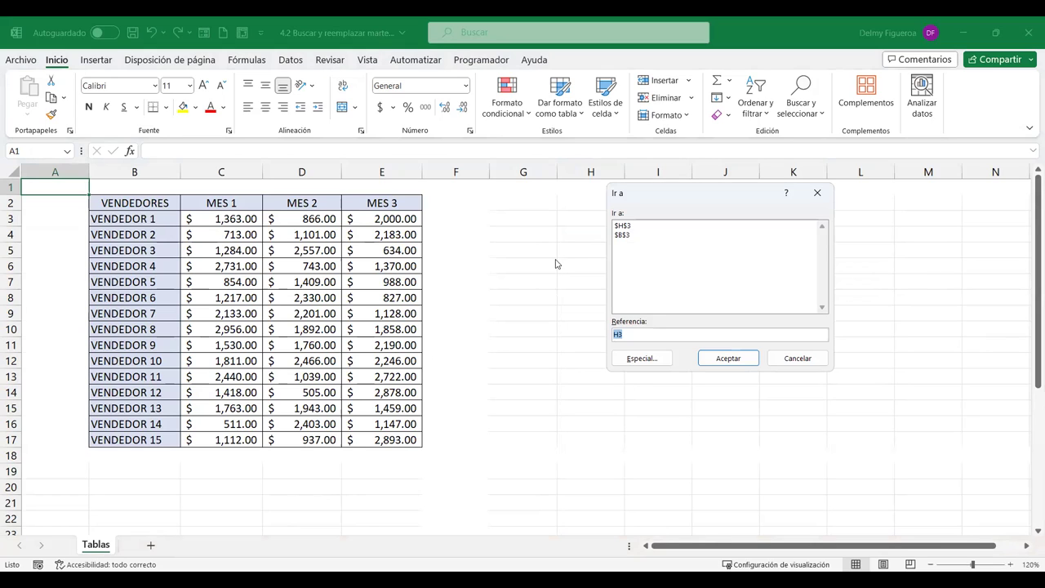
text(A)
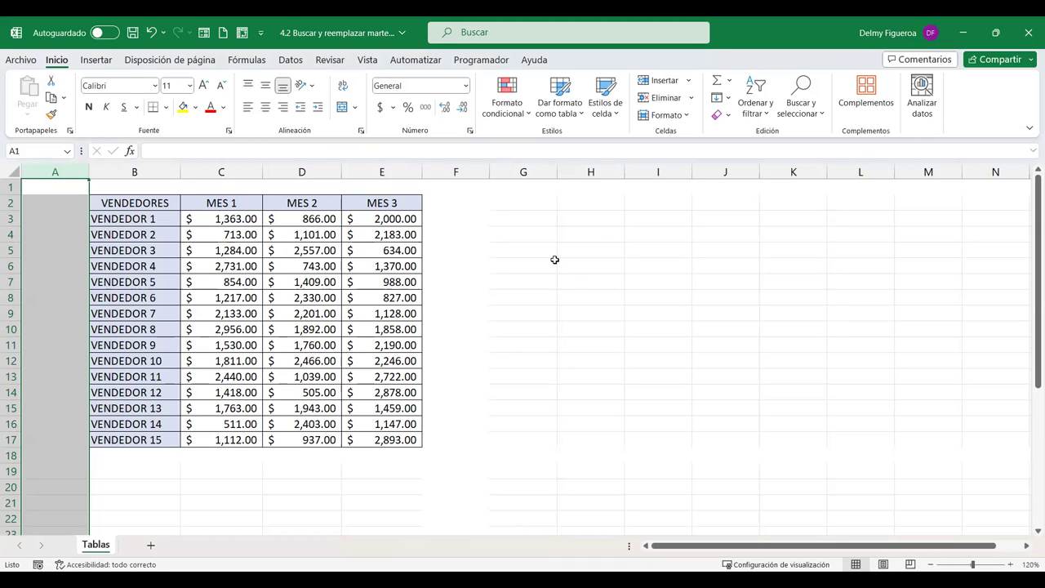
key(F5)
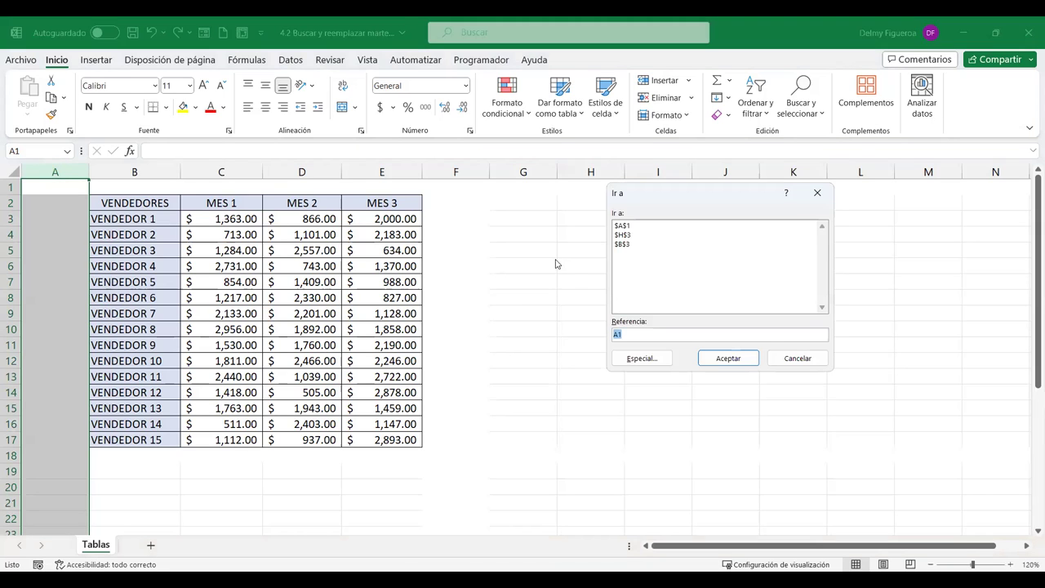
text(2:)
text(2)
key(Return)
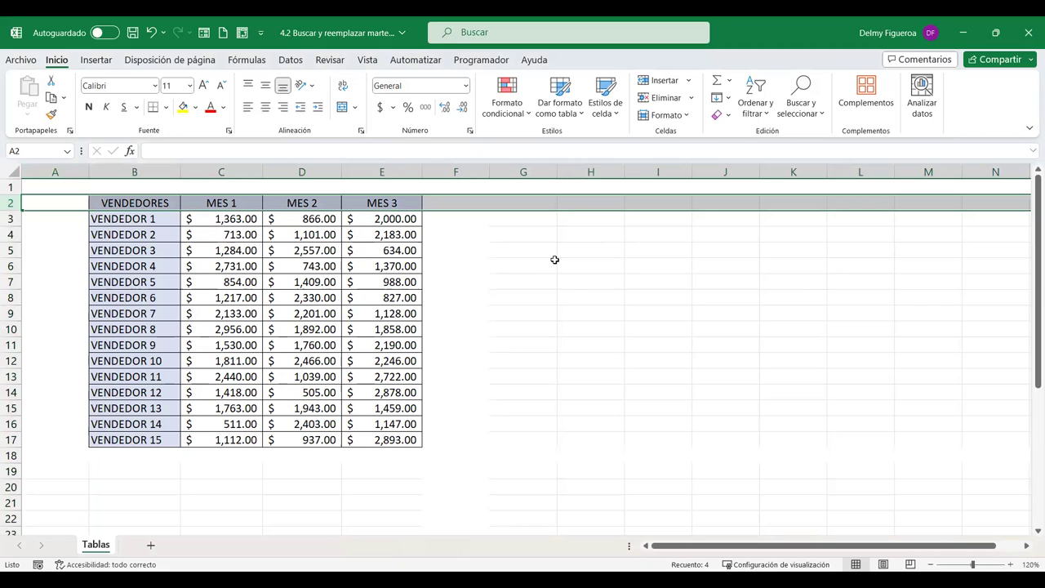
key(F5)
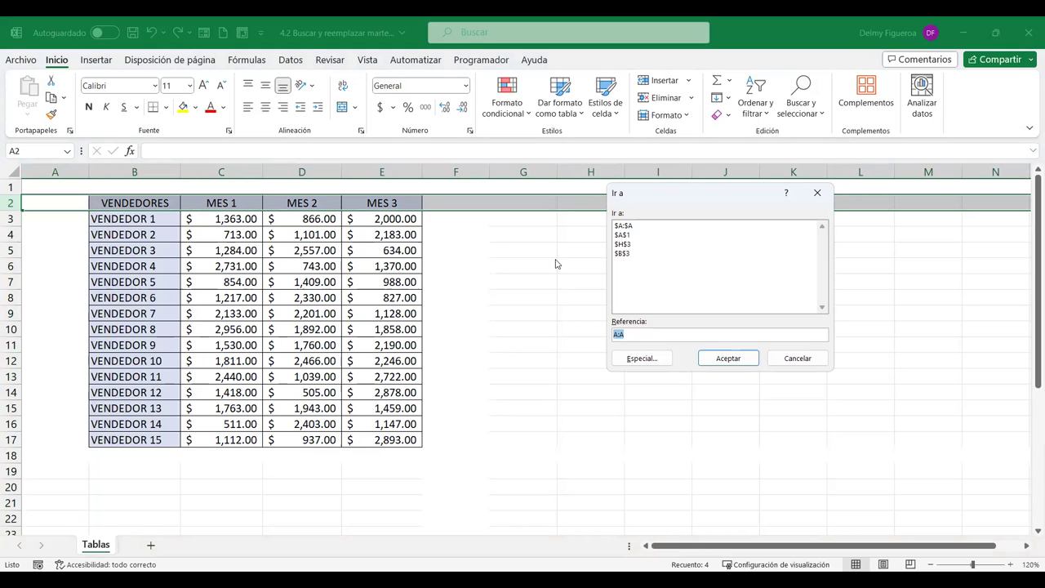
text(B)
text(2:)
text(E)
text(17)
key(Return)
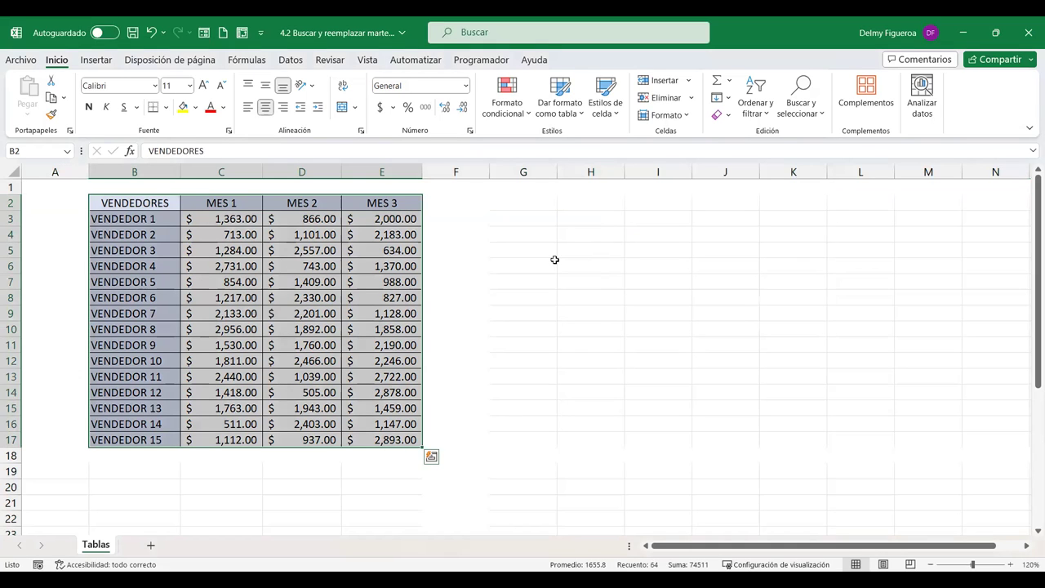
key(Left)
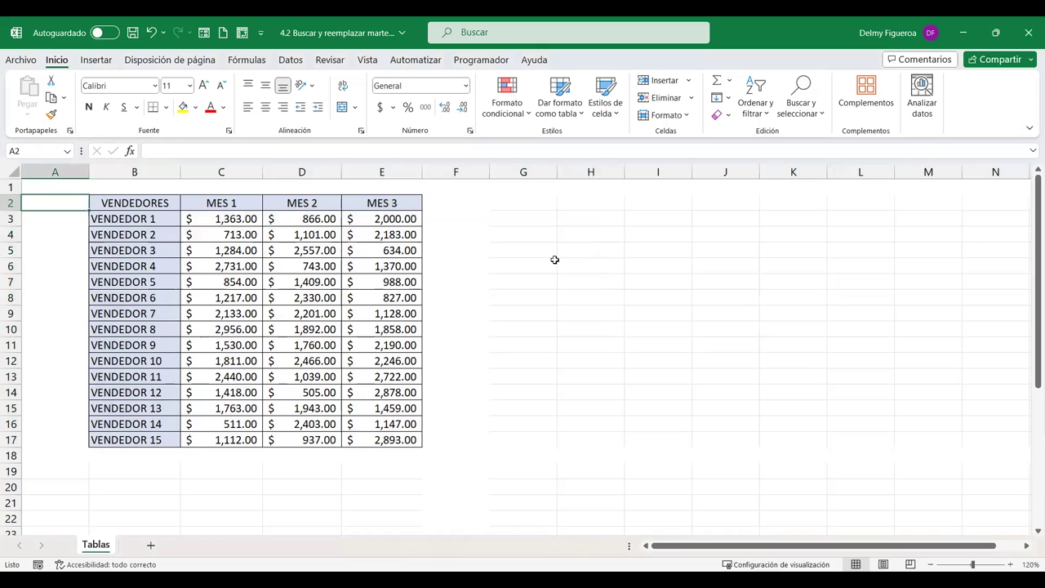
key(F5)
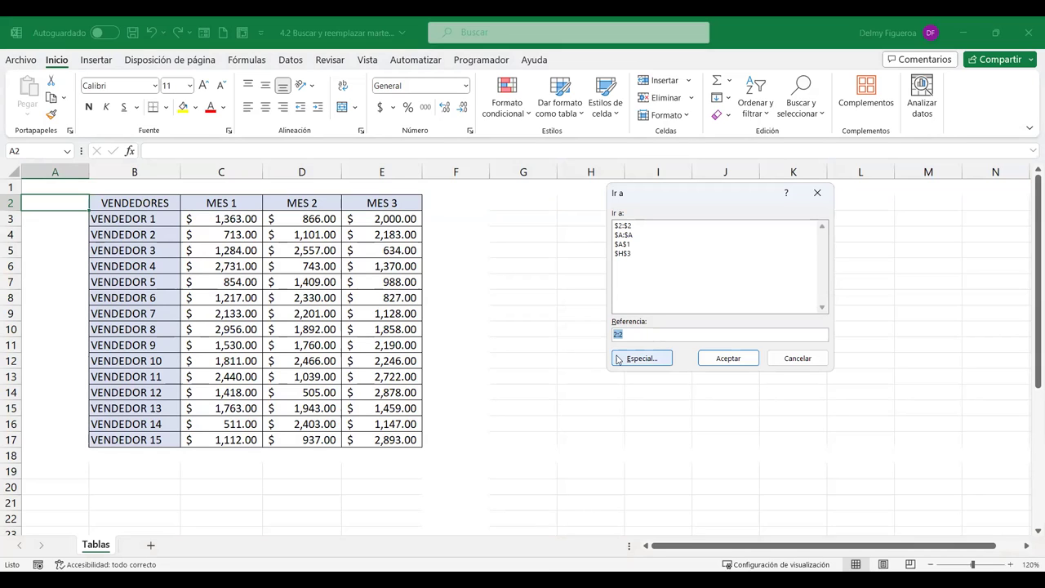
click(642, 360)
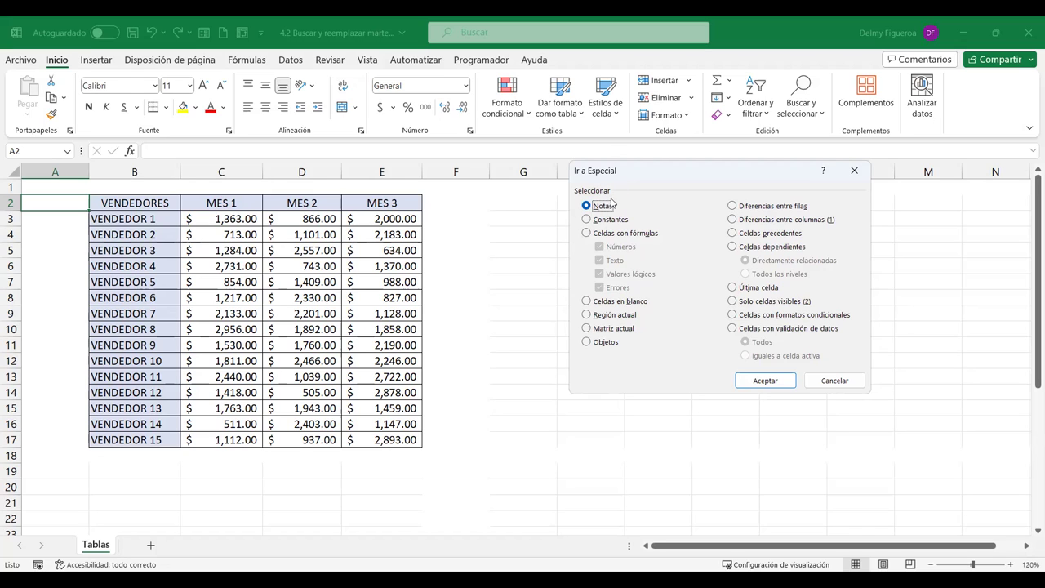
click(786, 381)
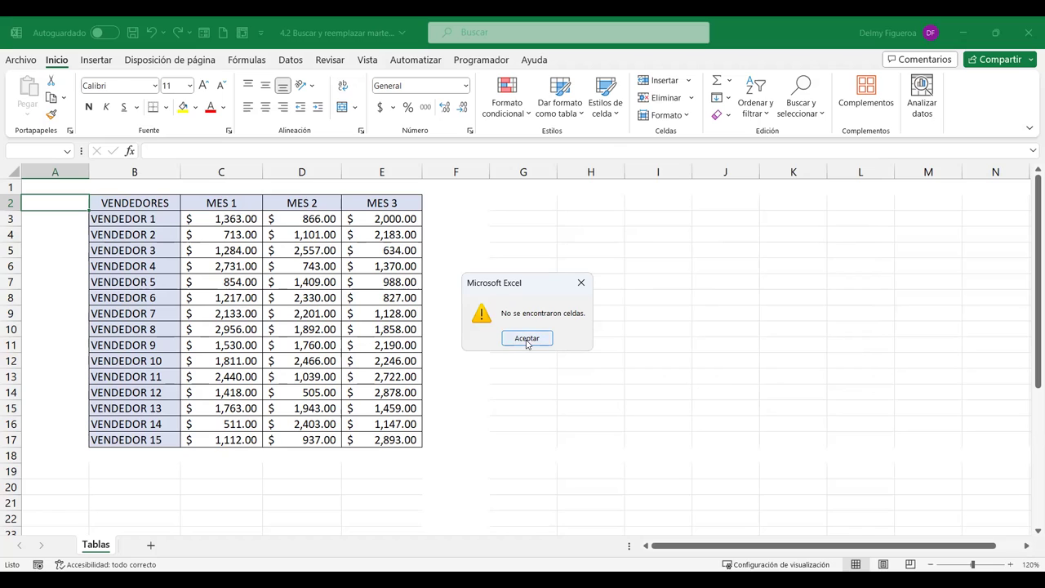
click(526, 339)
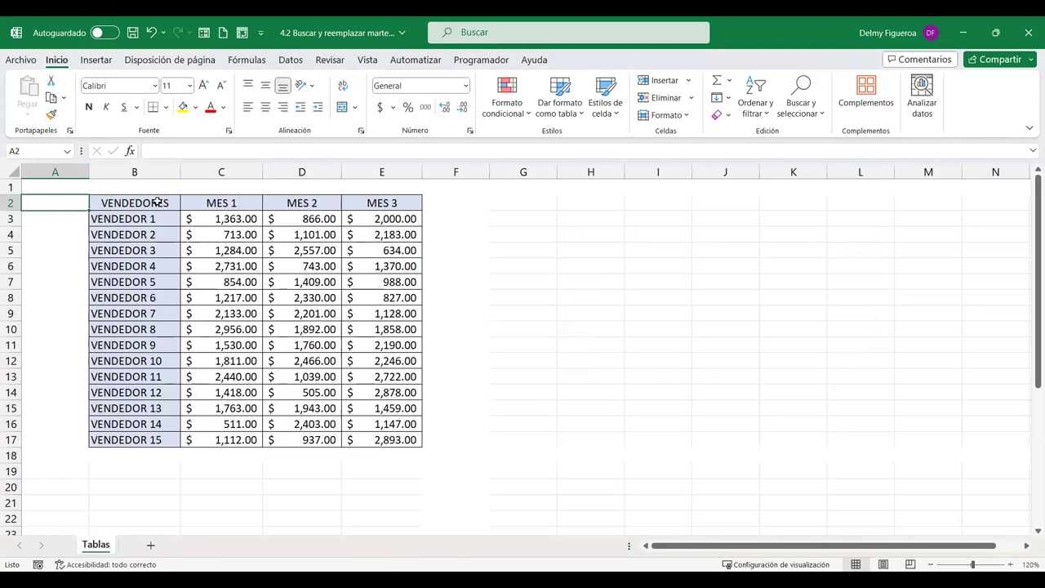
Add the note 'Revisar nombres.' to the VENDEDORES header in B2
click(157, 202)
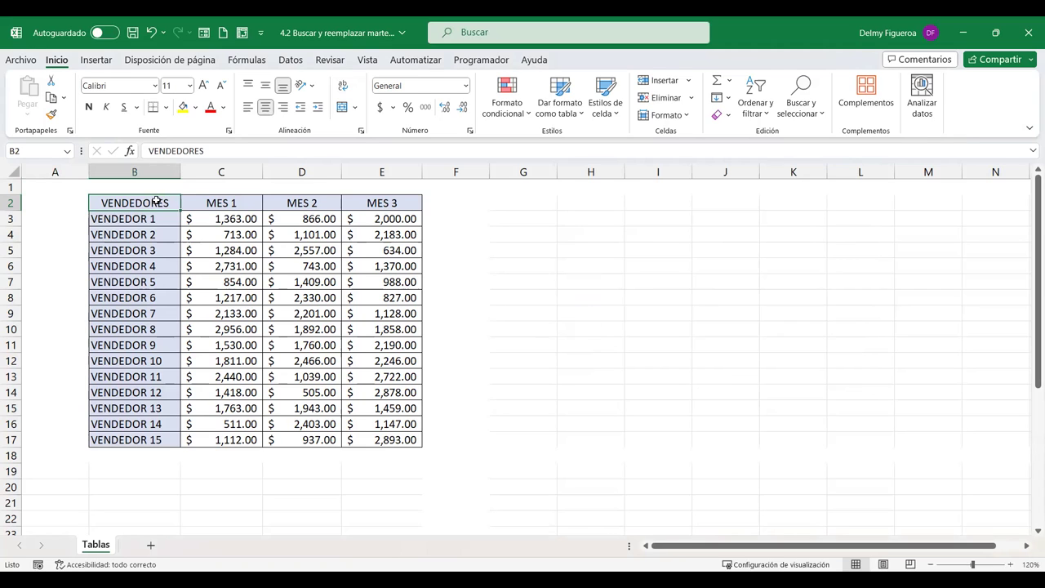
right_click(159, 202)
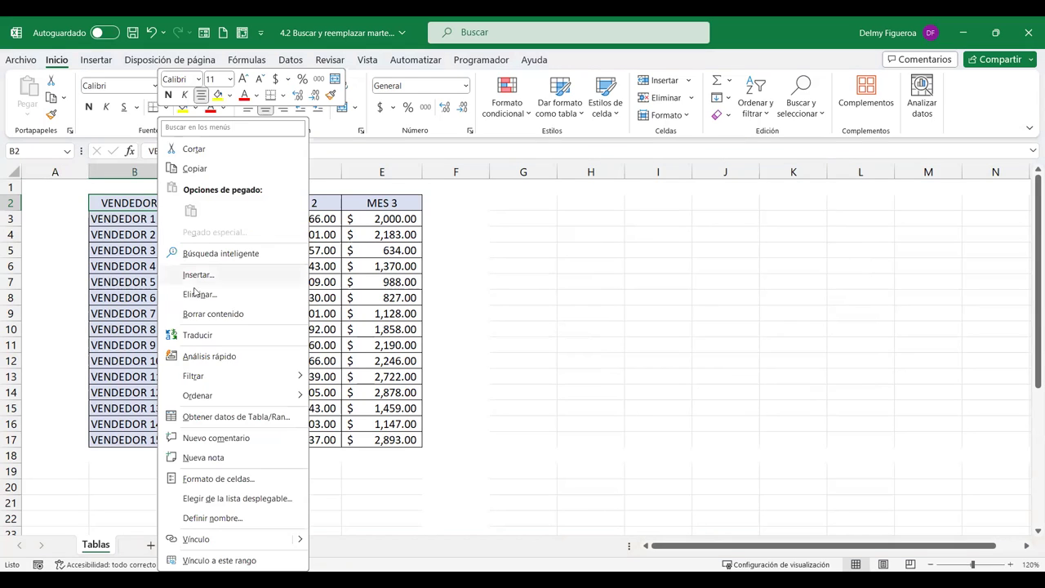
click(217, 460)
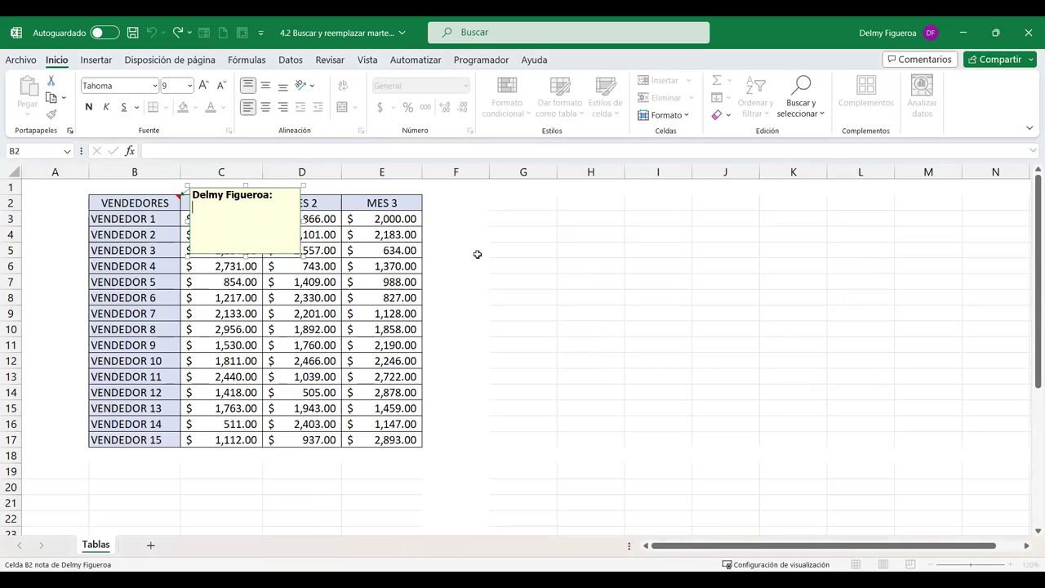
text(EN)
key(BackSpace)
key(BackSpace)
text(Revisar )
text(nombres.)
click(477, 254)
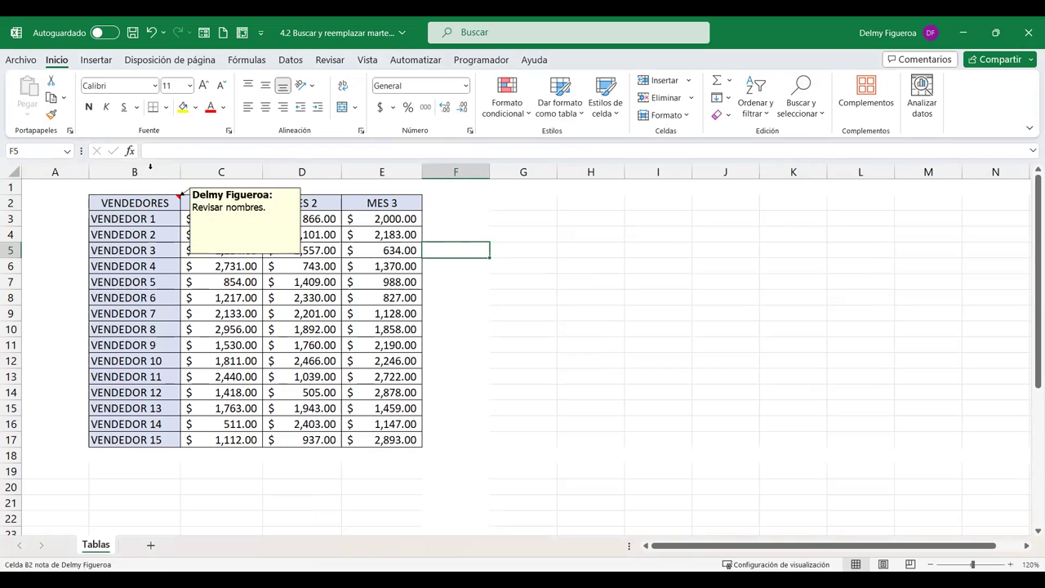
Add the note 'Revisar cantidades.' to the MES 3 header in E2
click(401, 203)
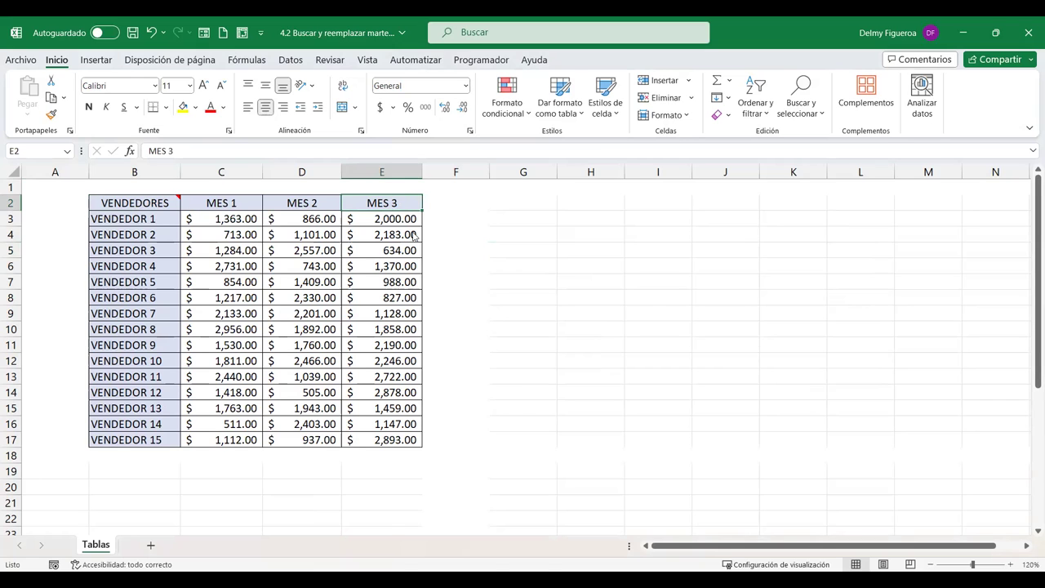
right_click(401, 204)
click(462, 459)
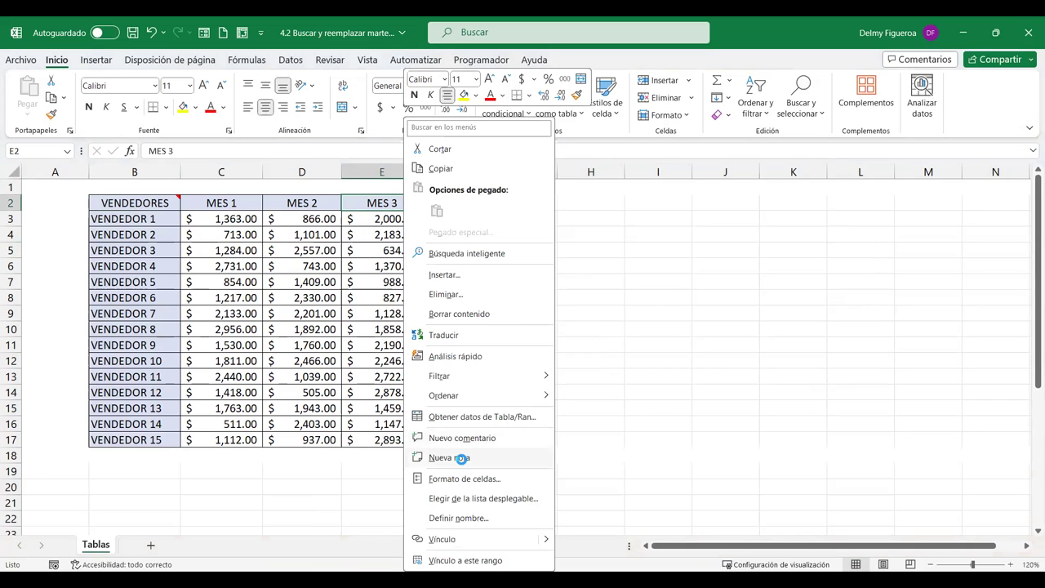
text(Revisar cantidades.)
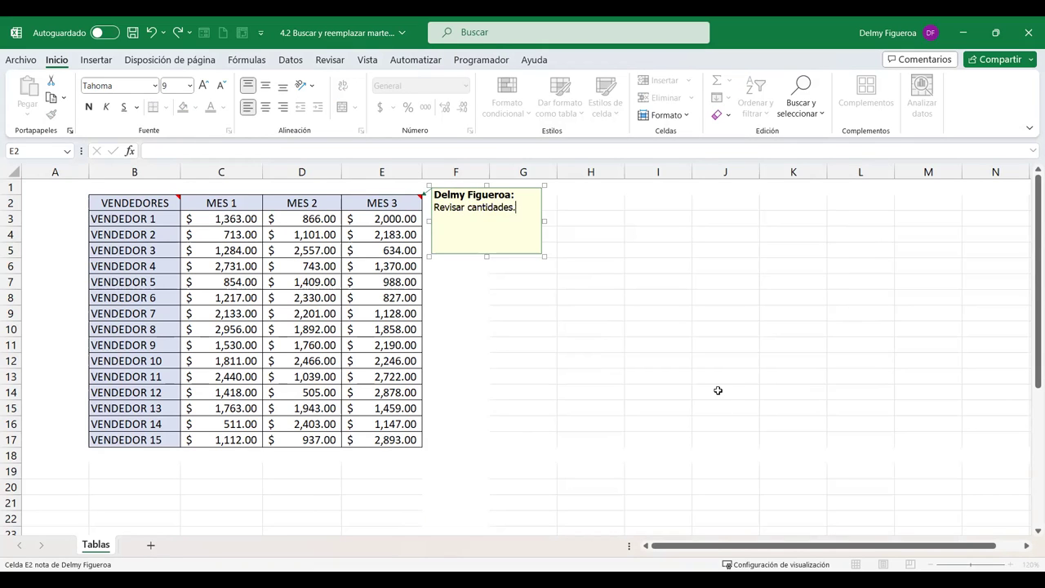
click(718, 390)
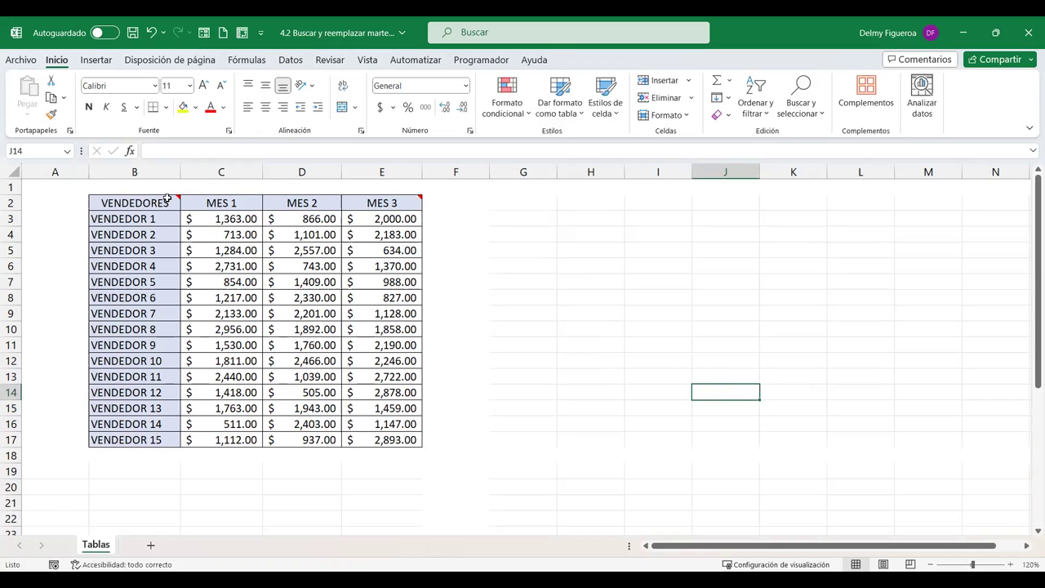
Select the noted cells B2 and E2 with Go To Special > Notas, then reopen Go To Special
click(560, 236)
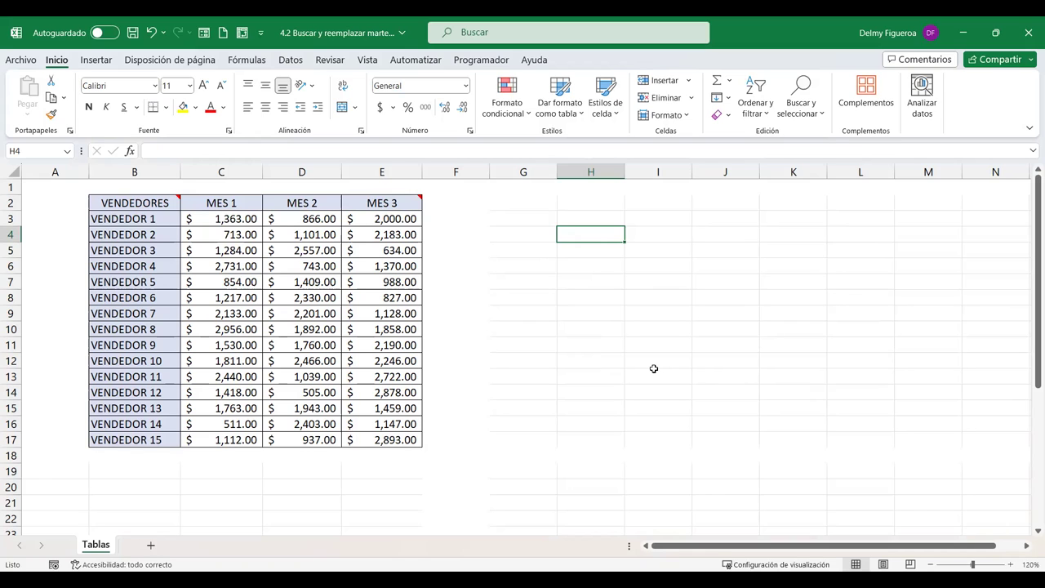
key(F5)
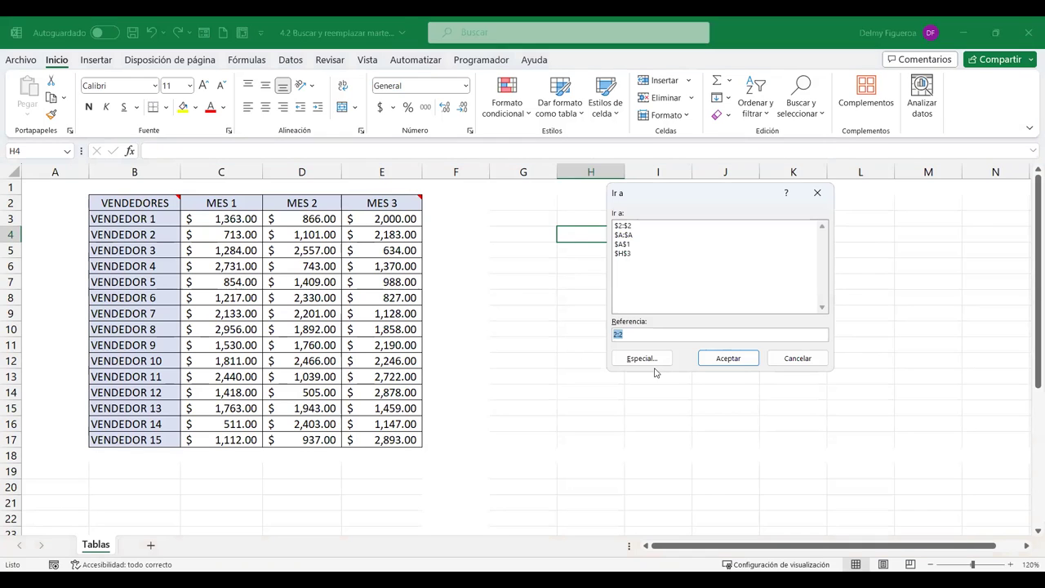
click(652, 362)
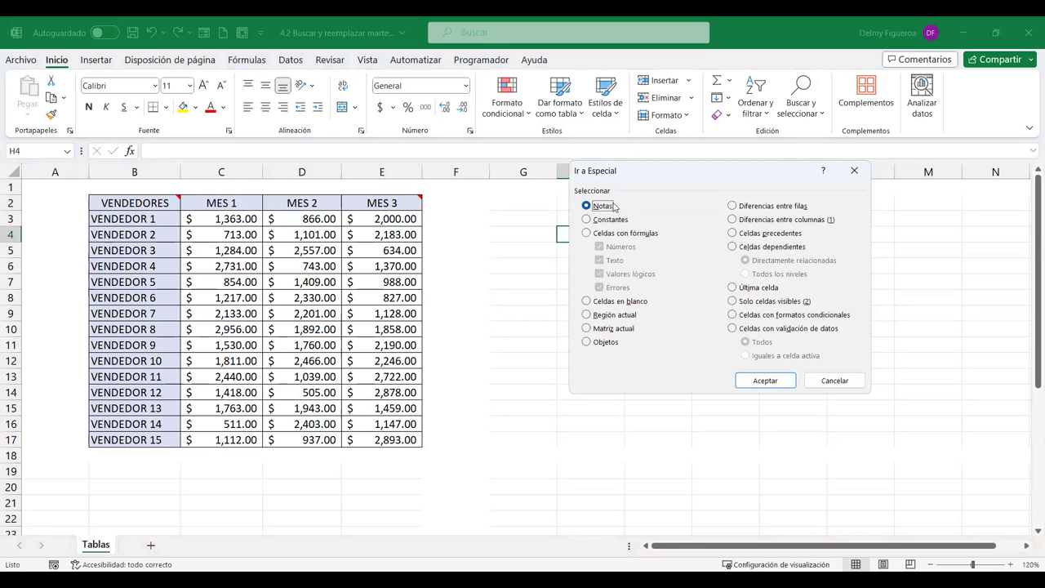
click(782, 386)
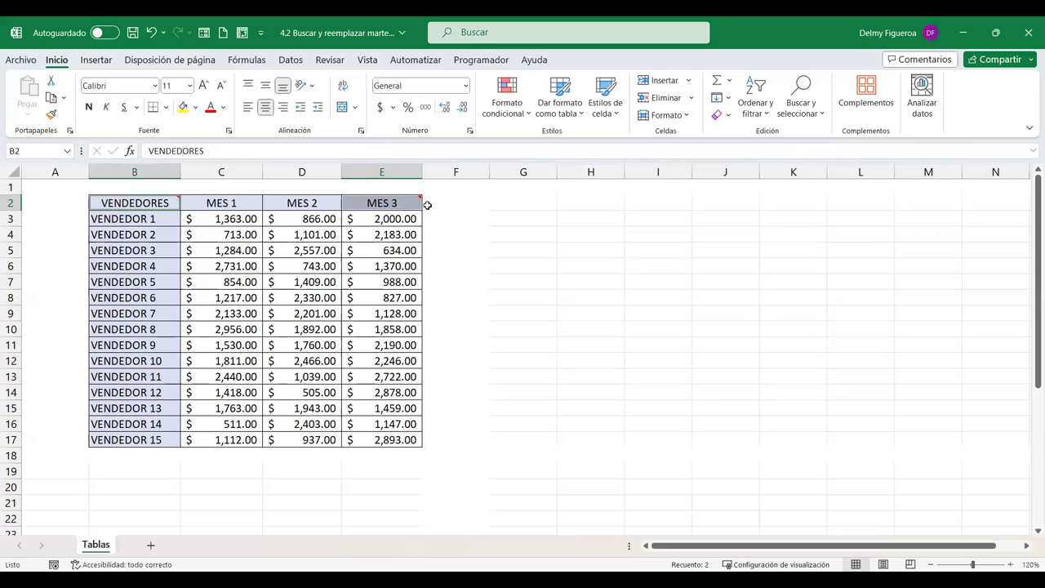
key(ctrl+i)
click(655, 364)
Select the table's constant cells with Go To Special set to Constantes
click(586, 219)
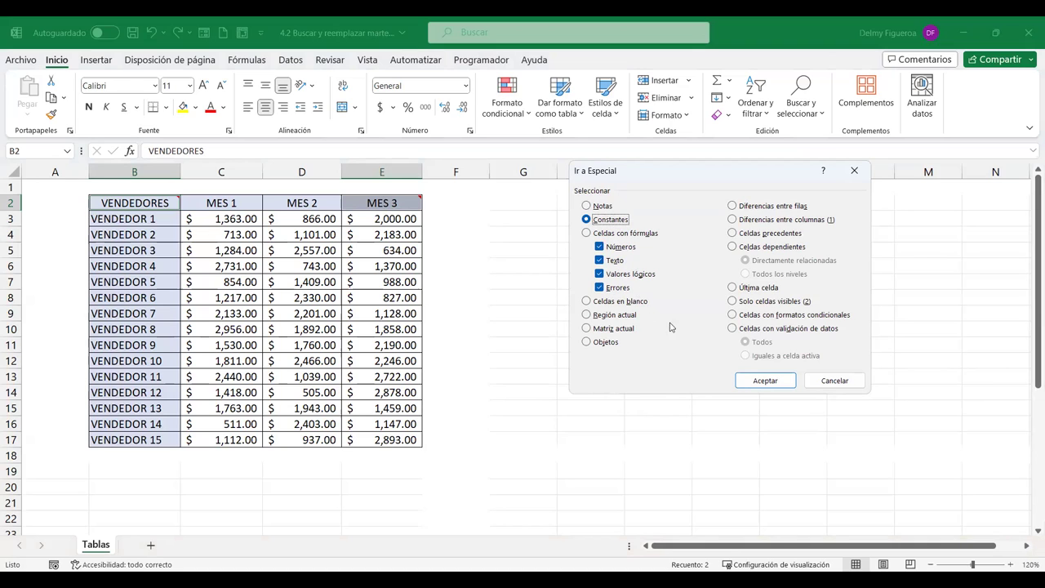
click(761, 382)
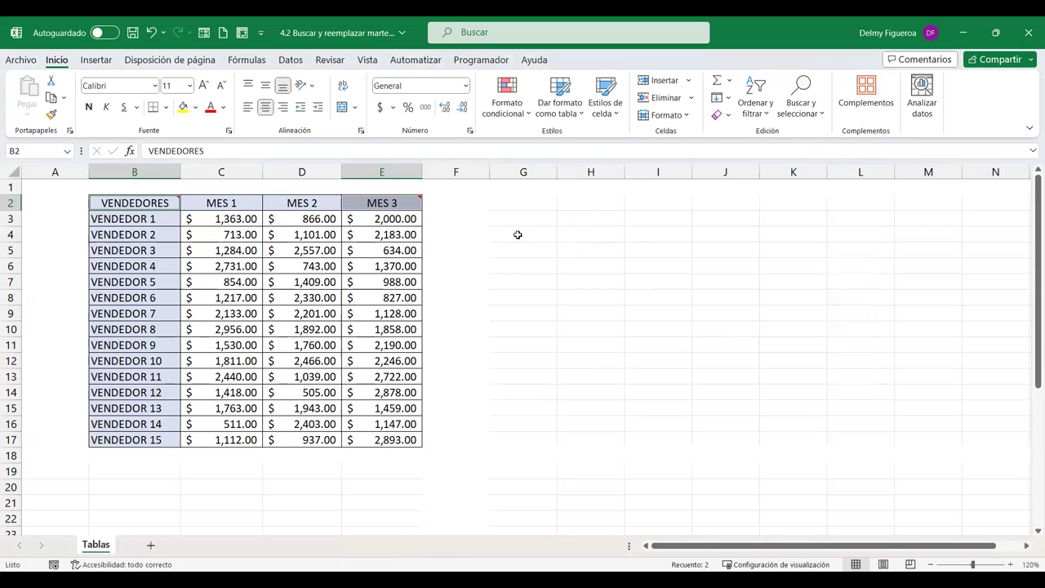
Clear the selection at H3 and reselect all constants via Go To Special > Constantes
mouse_move(187, 201)
mouse_move(398, 203)
click(606, 216)
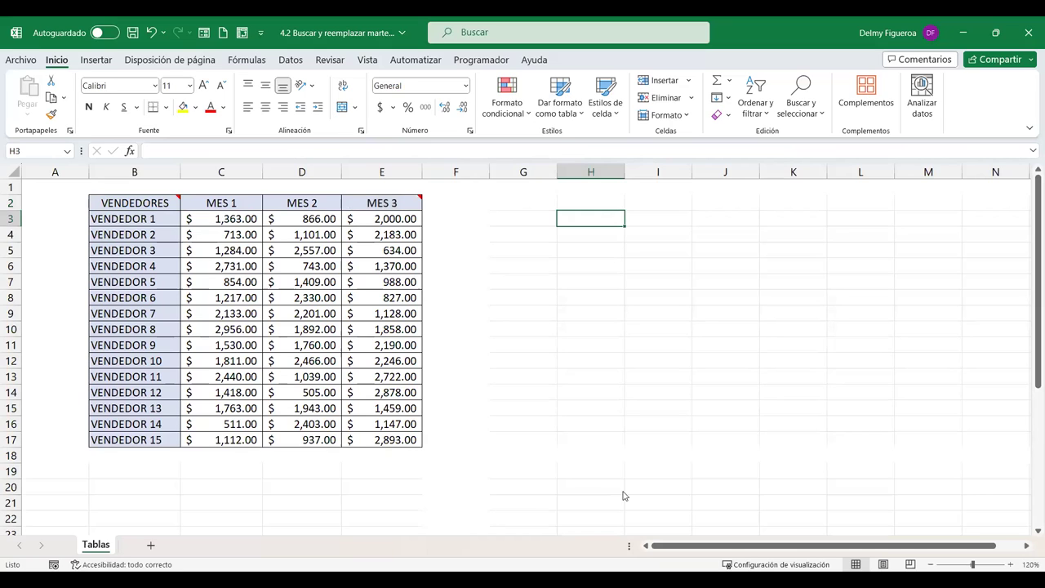
key(F5)
click(641, 359)
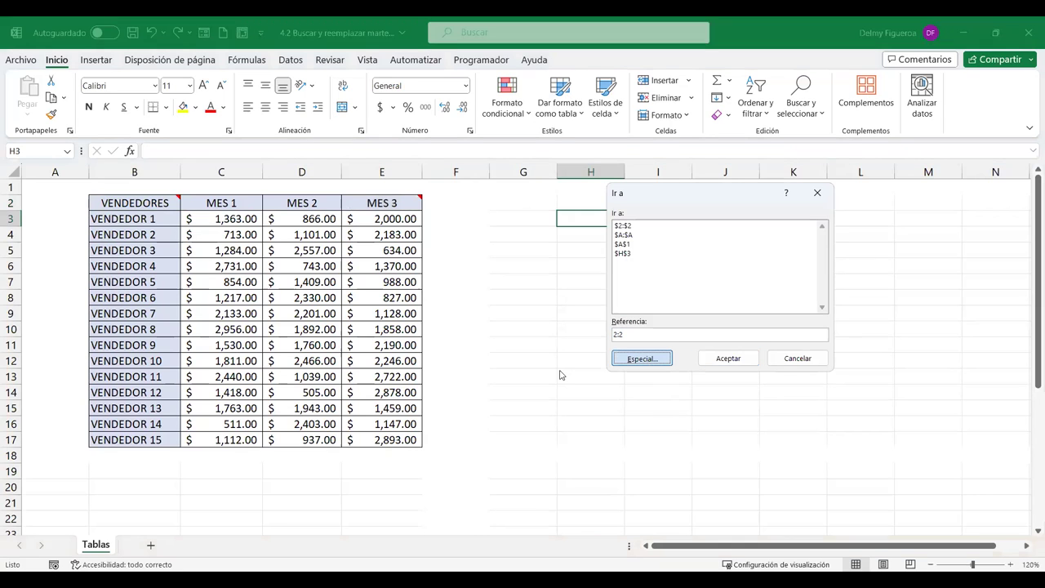
click(611, 220)
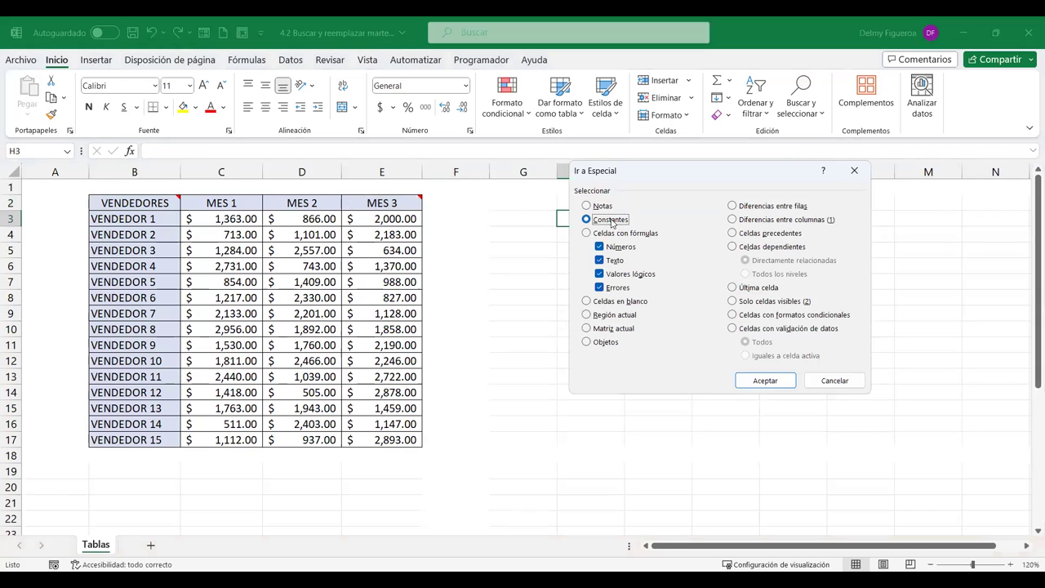
click(771, 382)
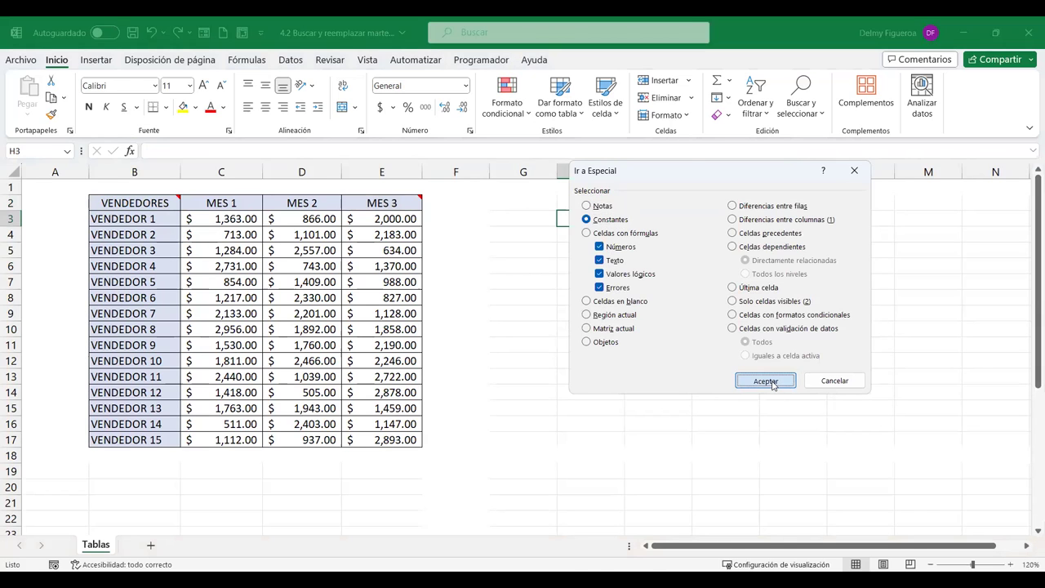
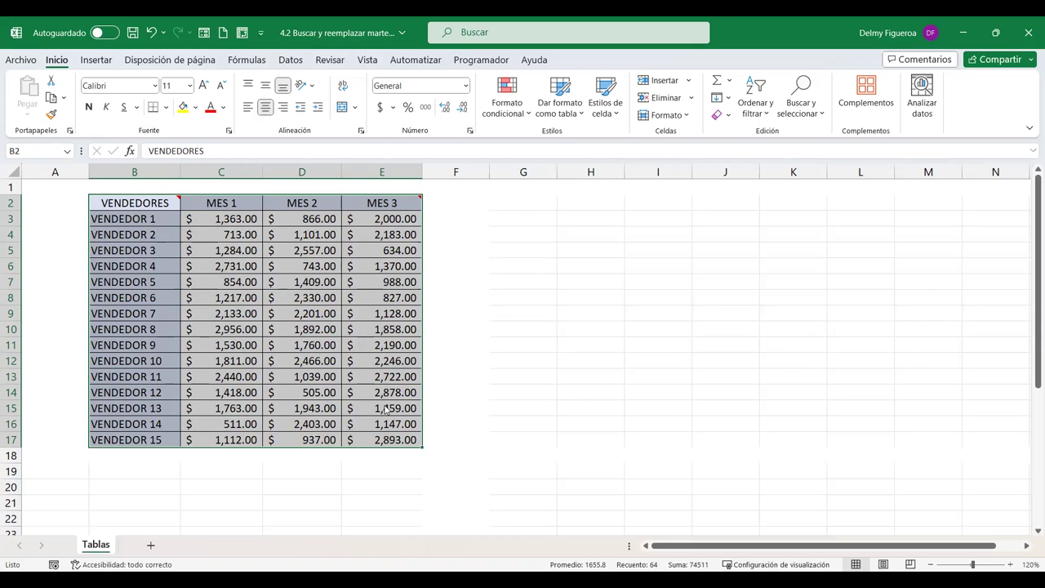
Use Go To Special to select only the numeric constants, C3:E17, then deselect
key(F5)
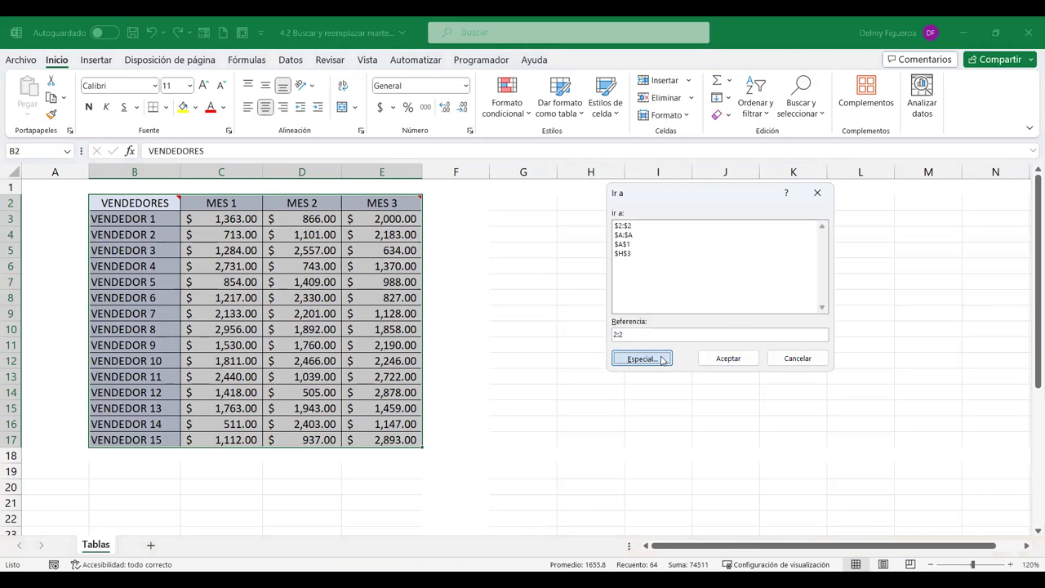
click(622, 356)
click(619, 220)
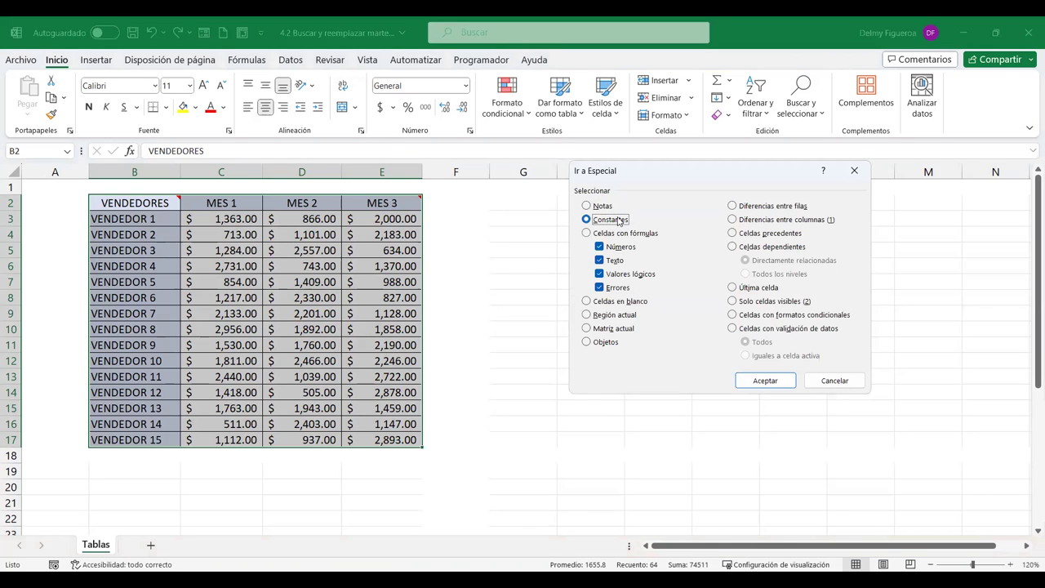
click(600, 259)
click(599, 274)
click(600, 287)
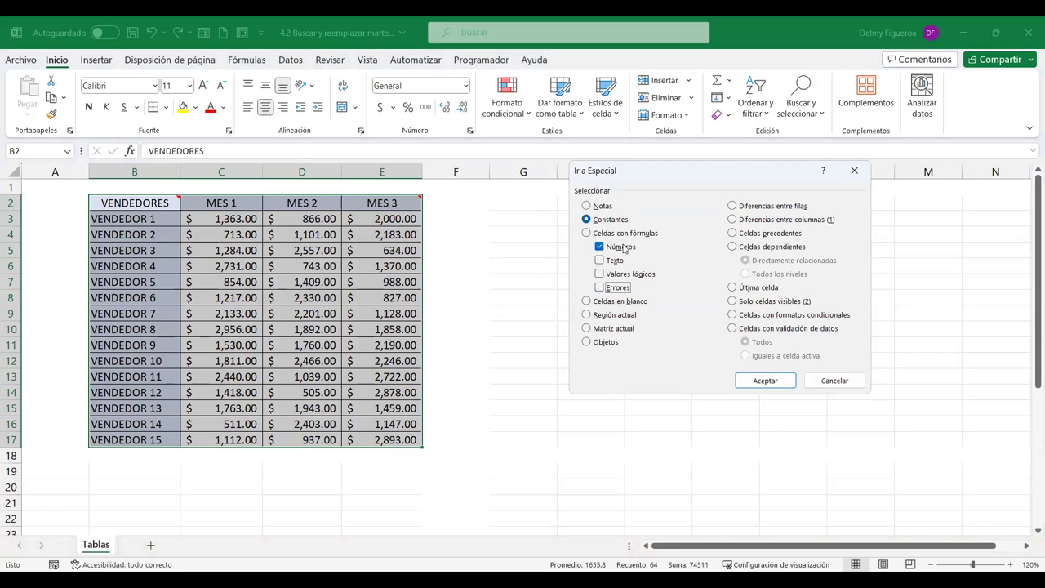
click(781, 381)
click(781, 383)
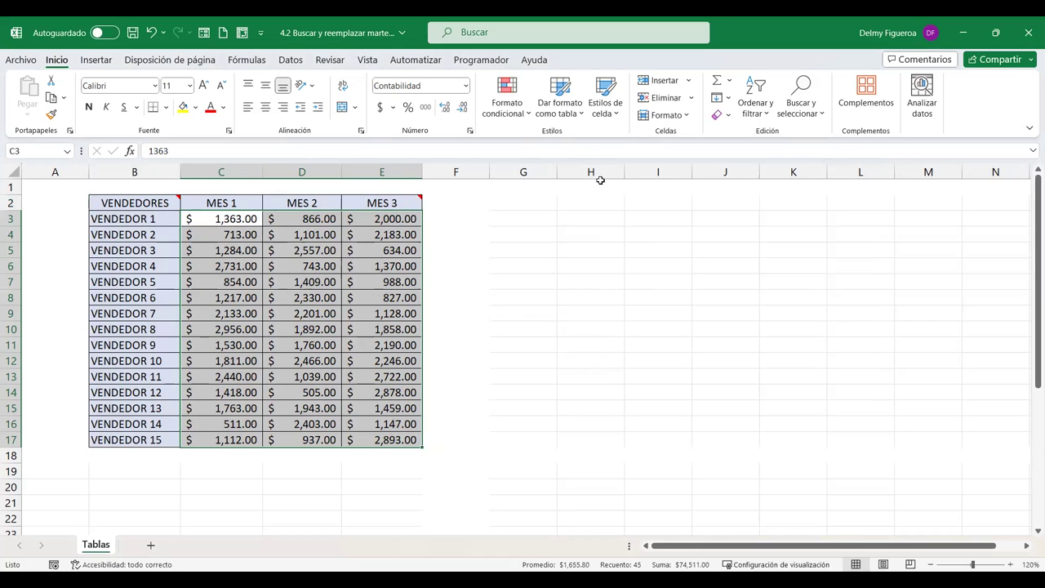
click(599, 245)
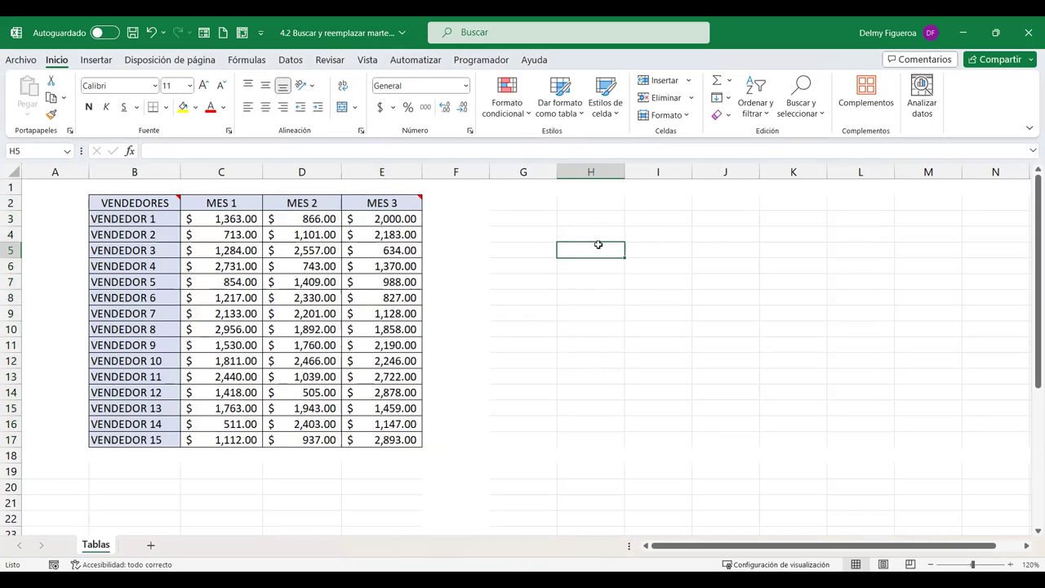
Use Go To Special to select only text constants, the headers and vendor names, then deselect
key(F5)
click(644, 358)
click(600, 220)
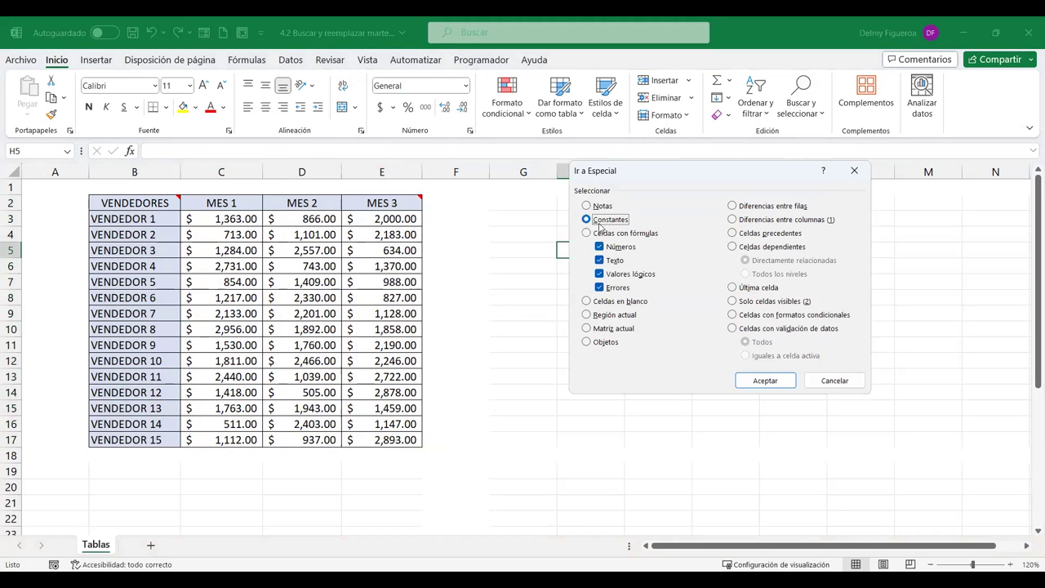
click(600, 246)
click(601, 274)
click(600, 287)
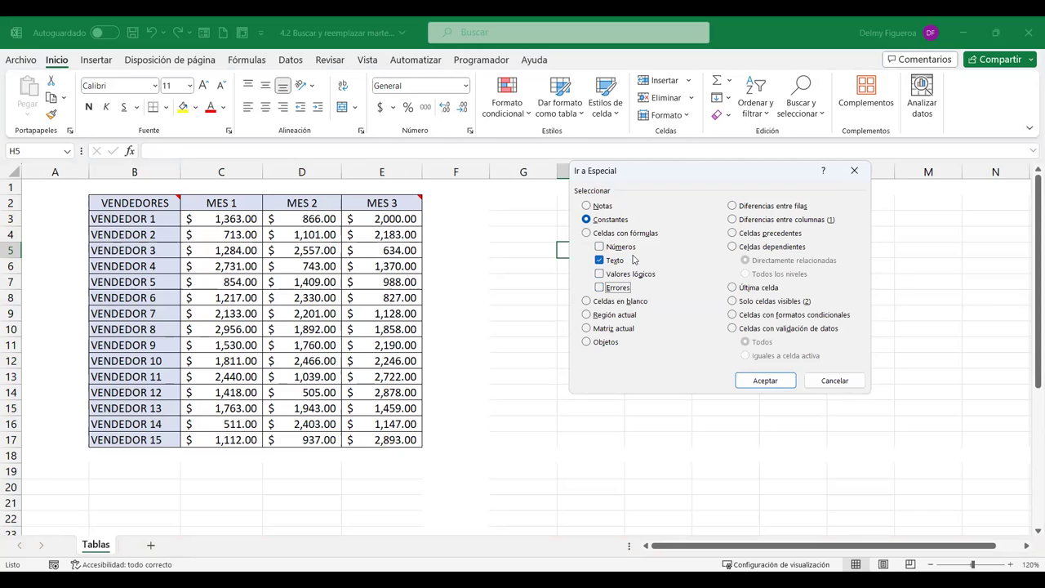
click(774, 382)
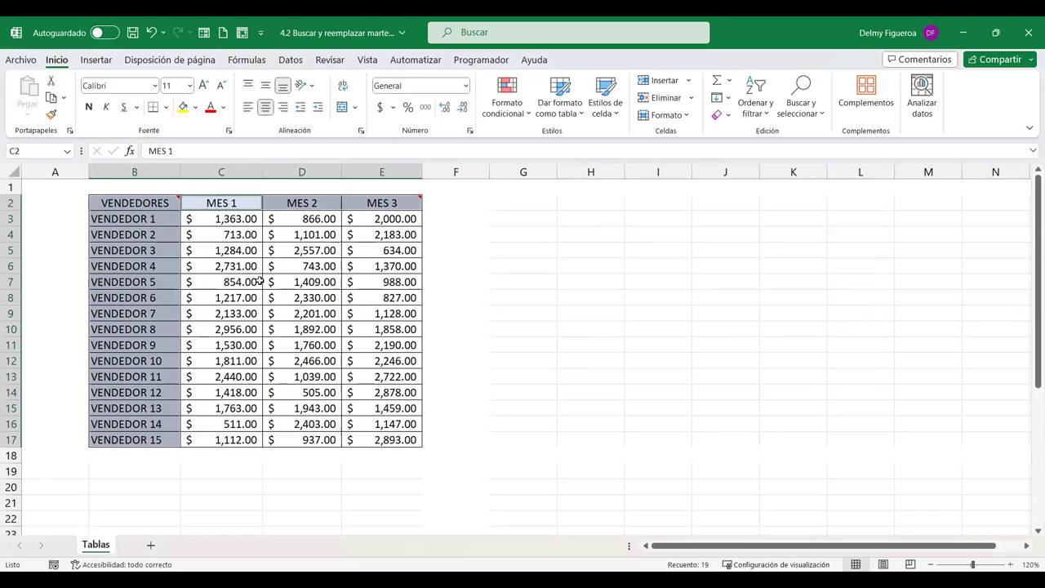
click(587, 222)
Try selecting only logical-value constants and dismiss the no-cells-found message
key(F5)
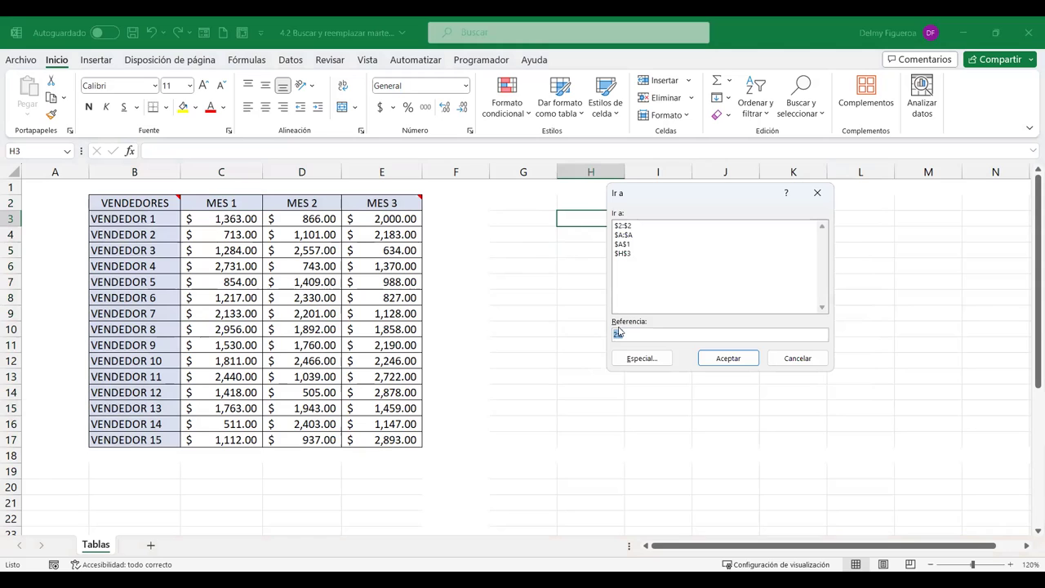
click(636, 358)
click(612, 220)
click(601, 246)
click(600, 259)
click(601, 288)
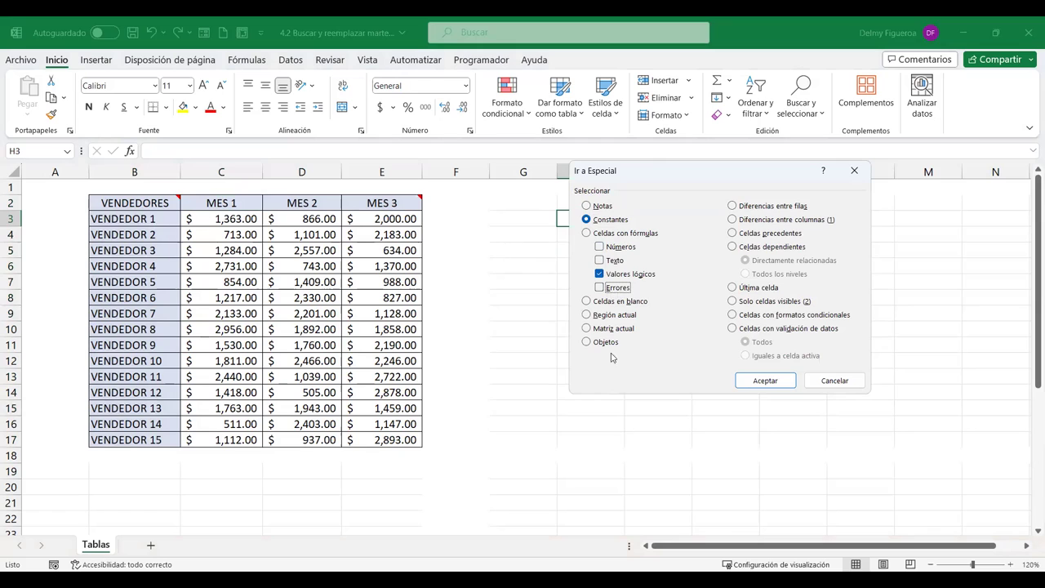
click(779, 384)
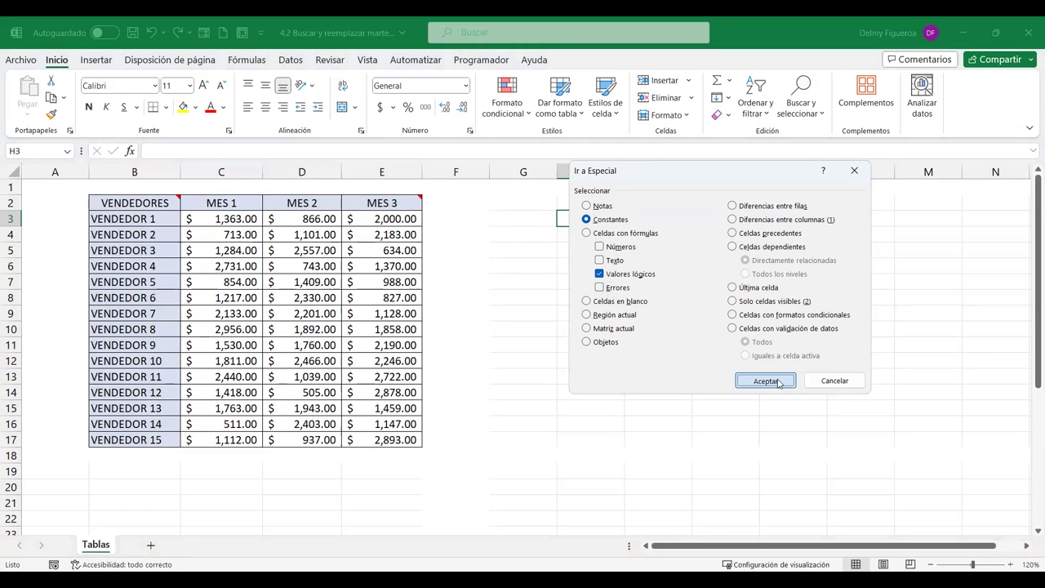
click(779, 384)
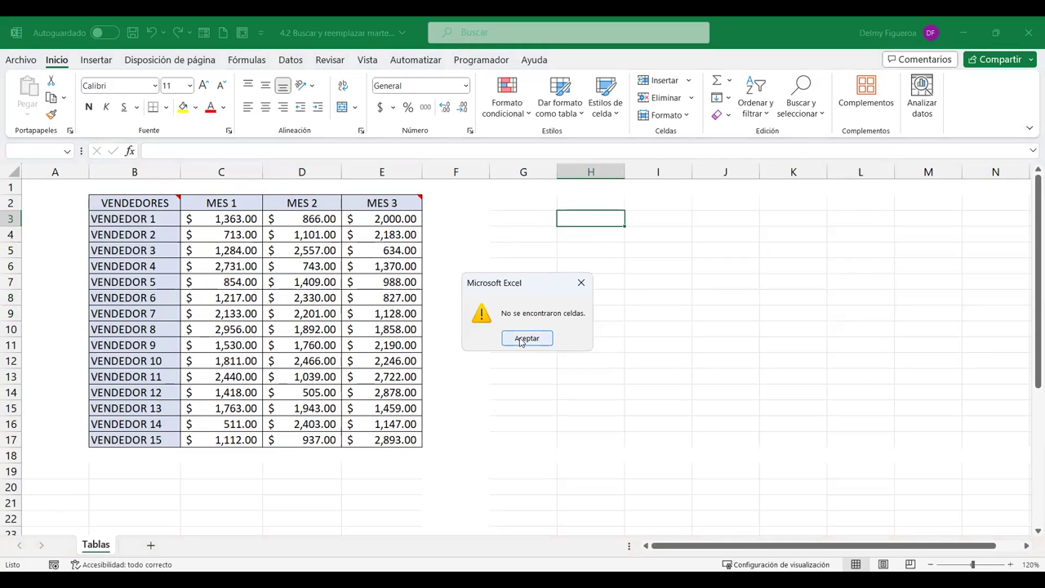
click(520, 340)
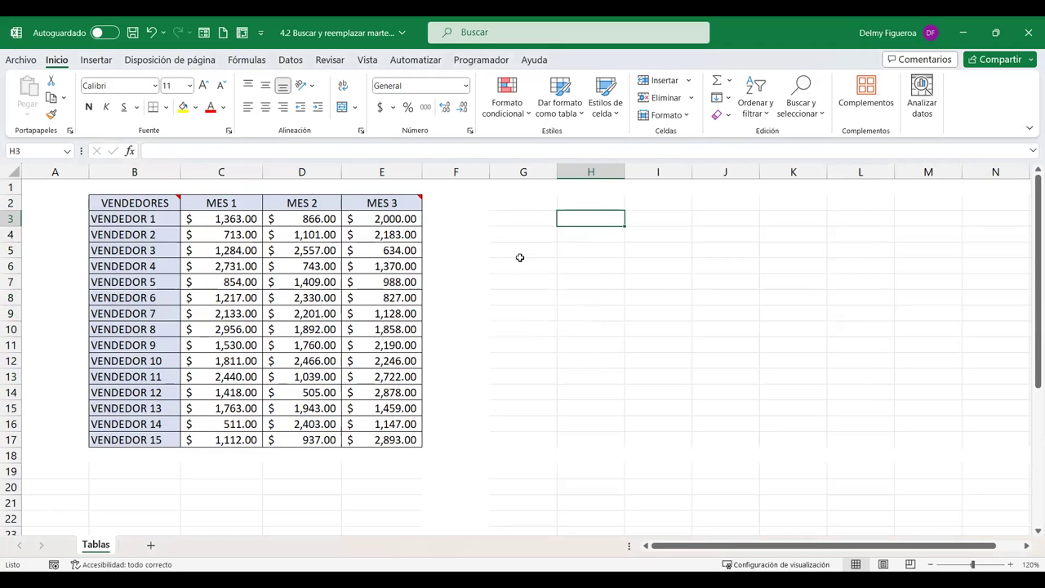
Copy the MES 3 header format into F2 and title it VALORES LÓGICOS
click(485, 205)
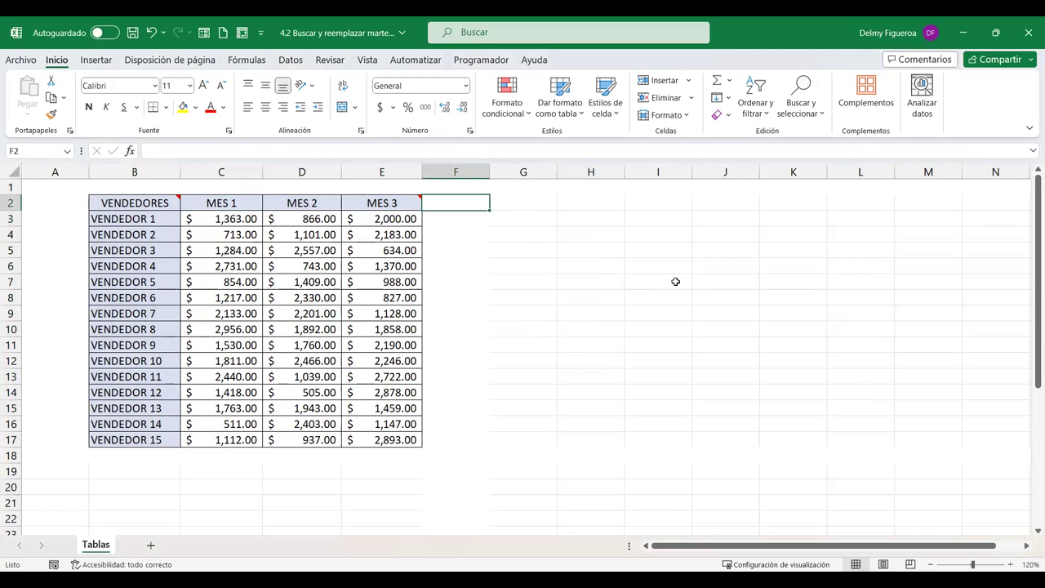
key(Left)
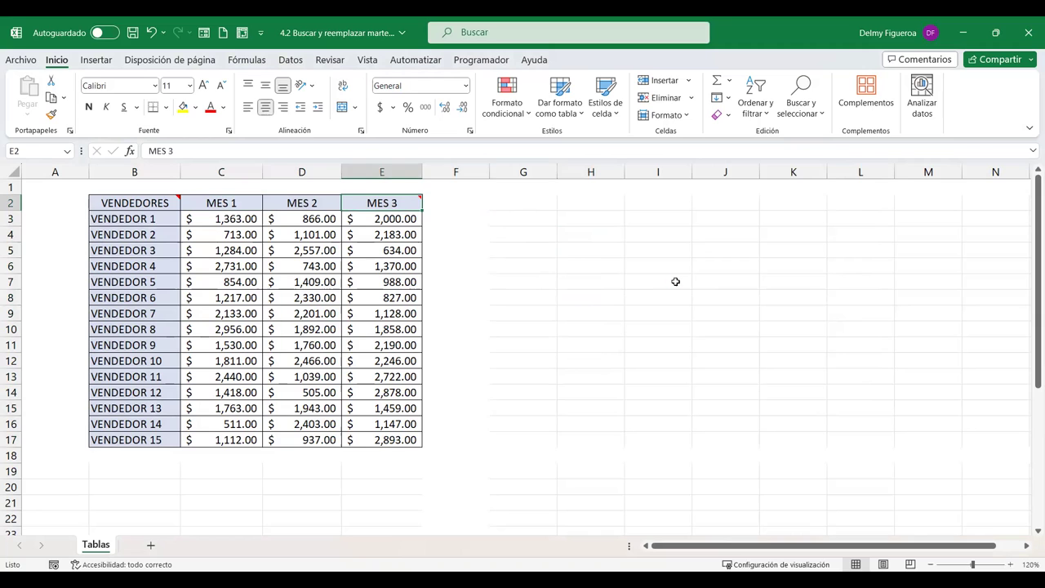
key(ctrl+c)
key(Right)
key(Return)
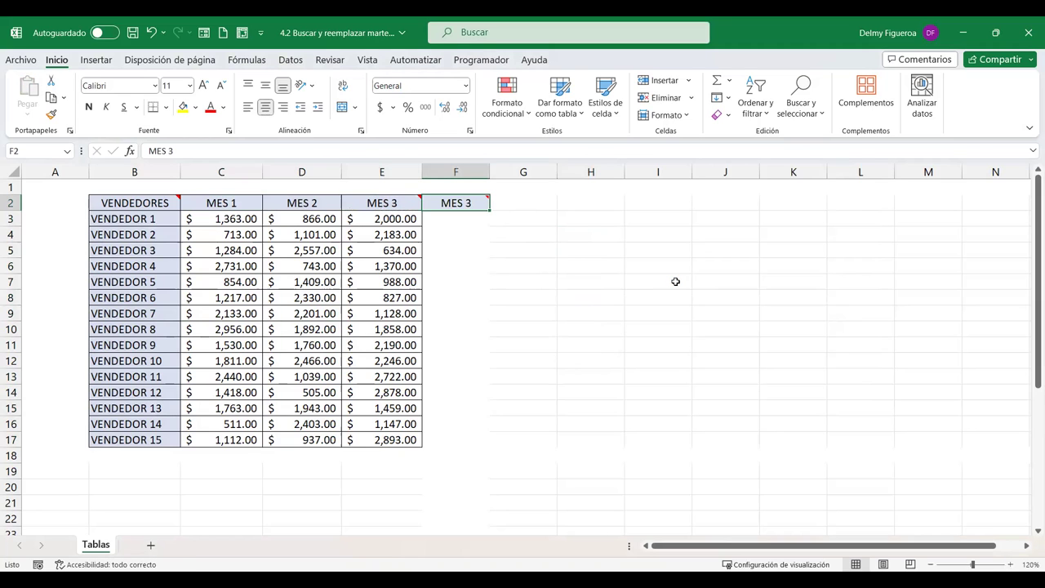
text(VALORES LÓGICOS)
key(Return)
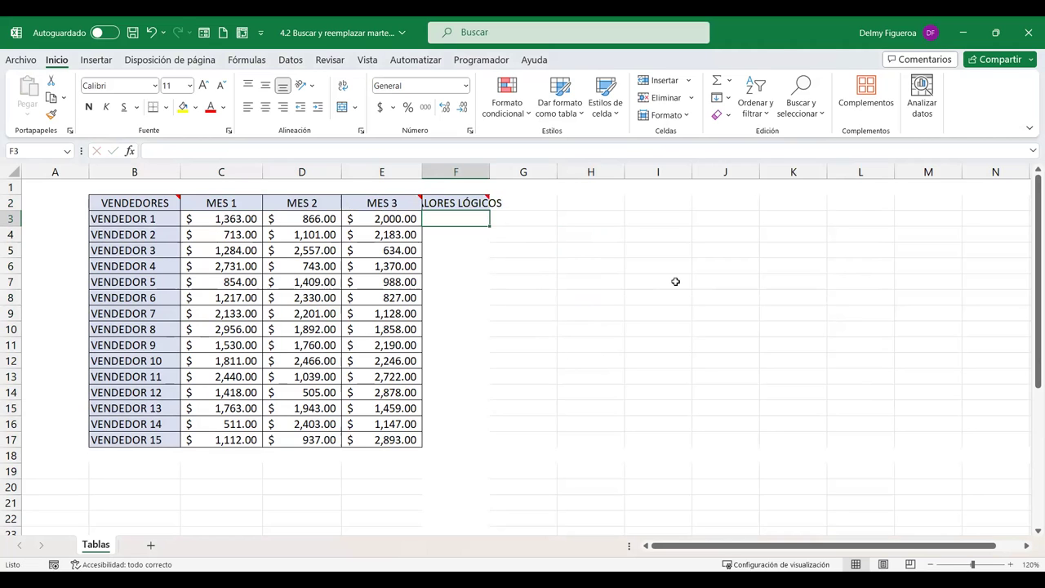
key(Up)
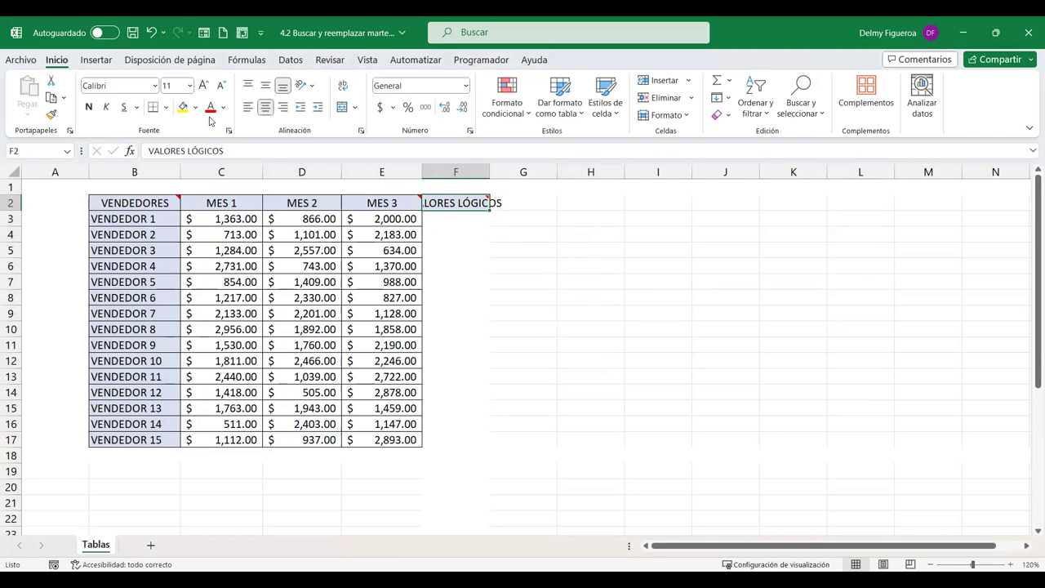
Wrap the F2 header, vertically centre B2:E2, and apply All Borders to F2:F17
click(344, 88)
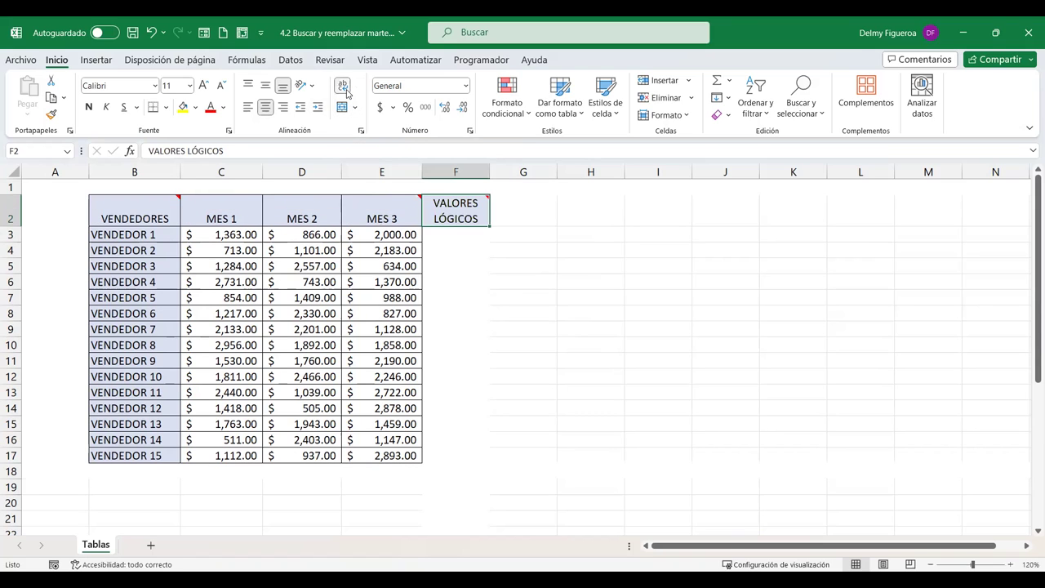
drag(166, 214, 376, 214)
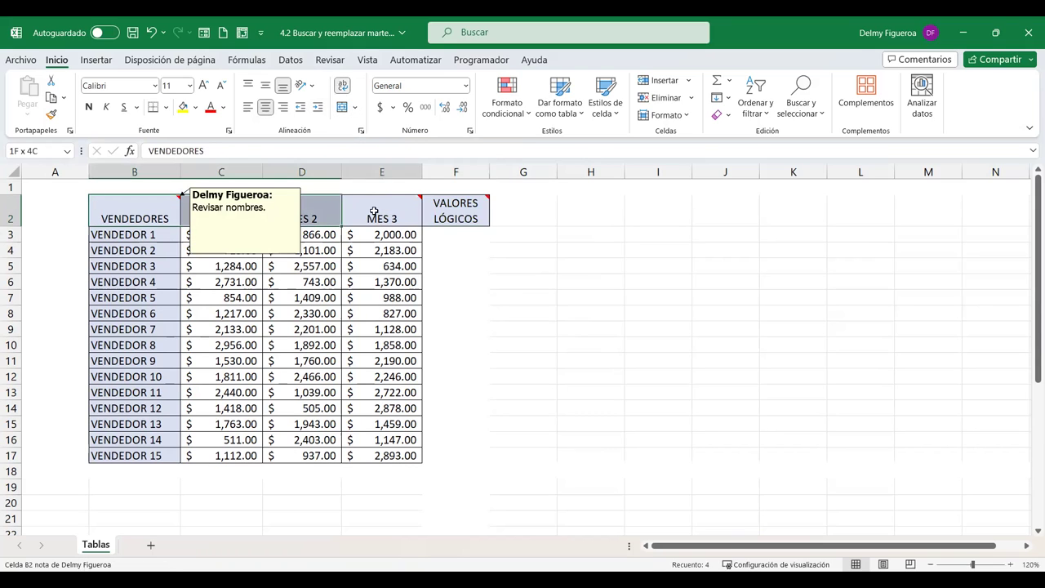
click(265, 85)
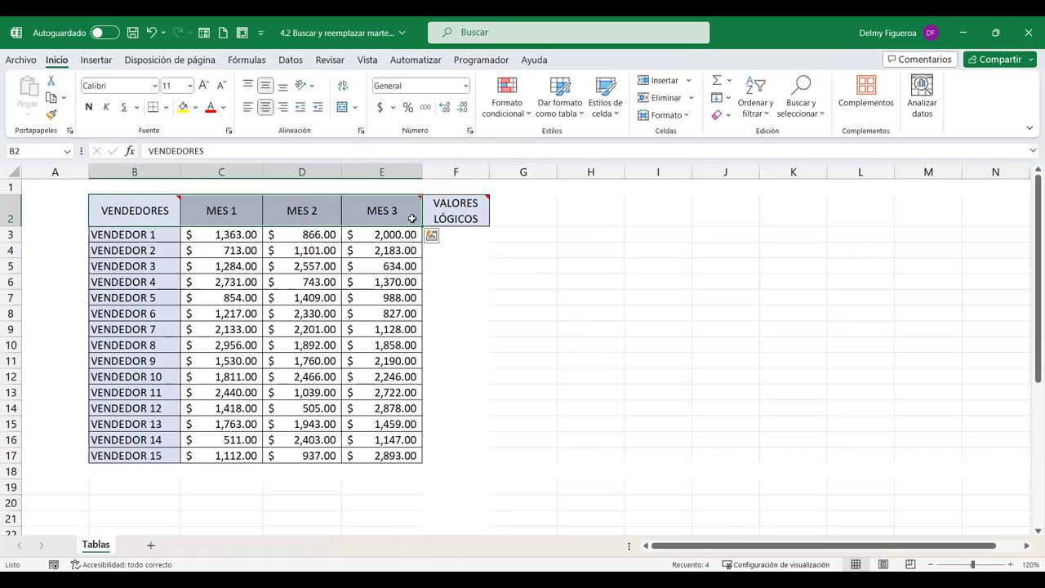
click(460, 236)
drag(458, 218, 447, 453)
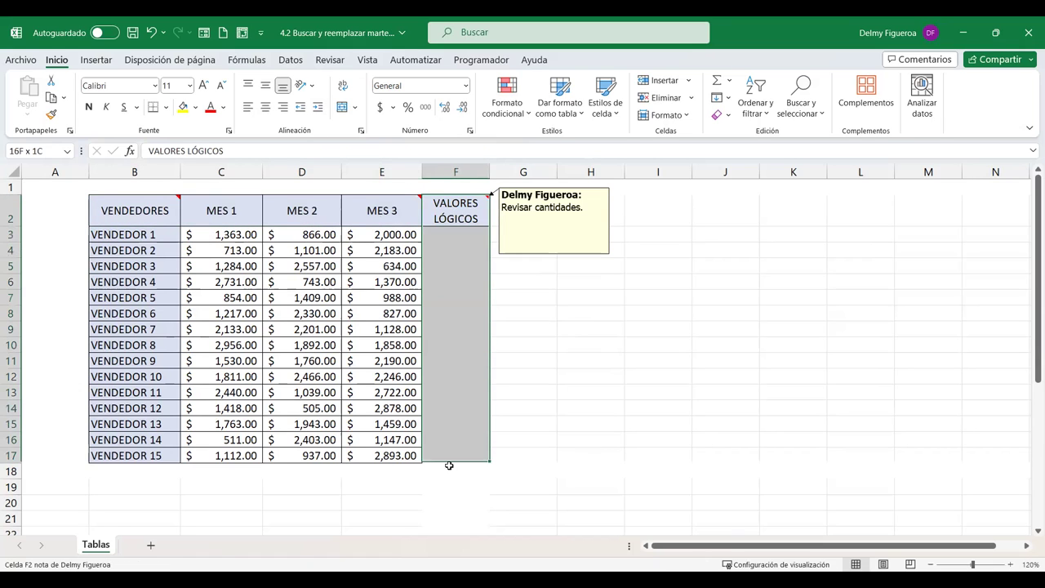
click(165, 107)
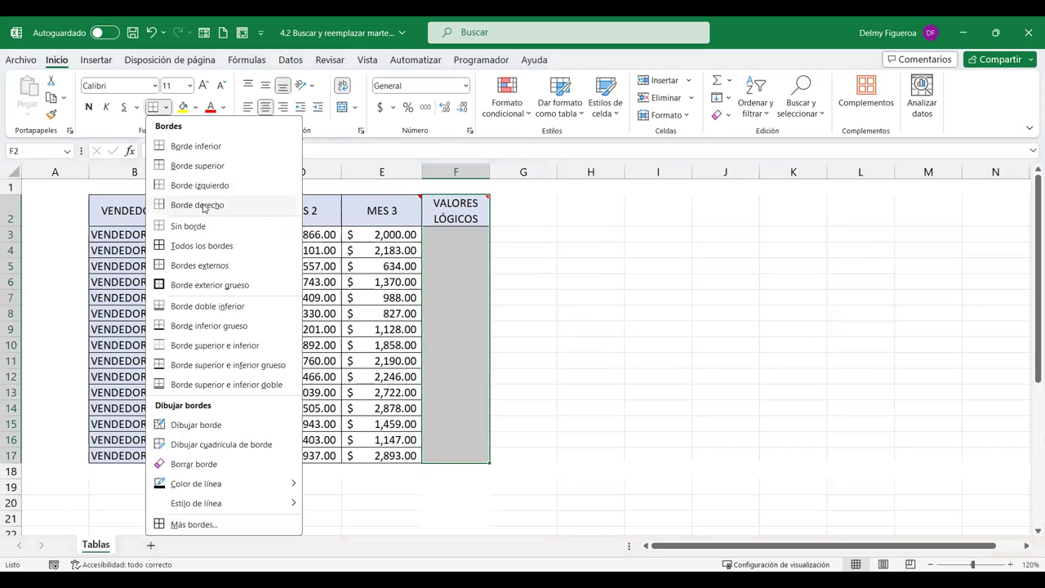
click(202, 246)
Enter VERDADERO in F3 and FALSO in F4, then fill the pattern down to row 17
key(Down)
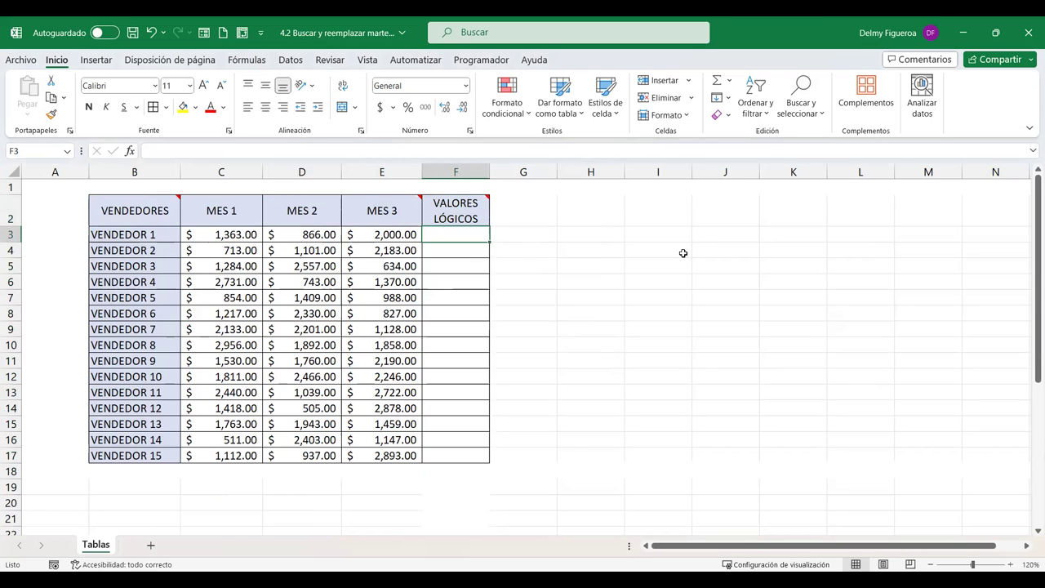
text(VERDADER)
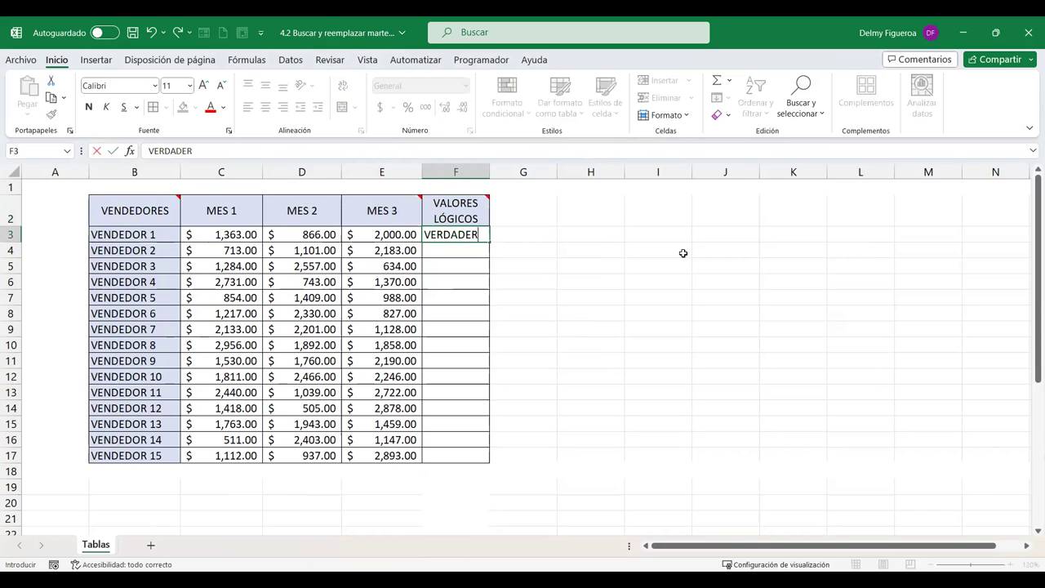
key(Return)
text(FALSO)
key(Return)
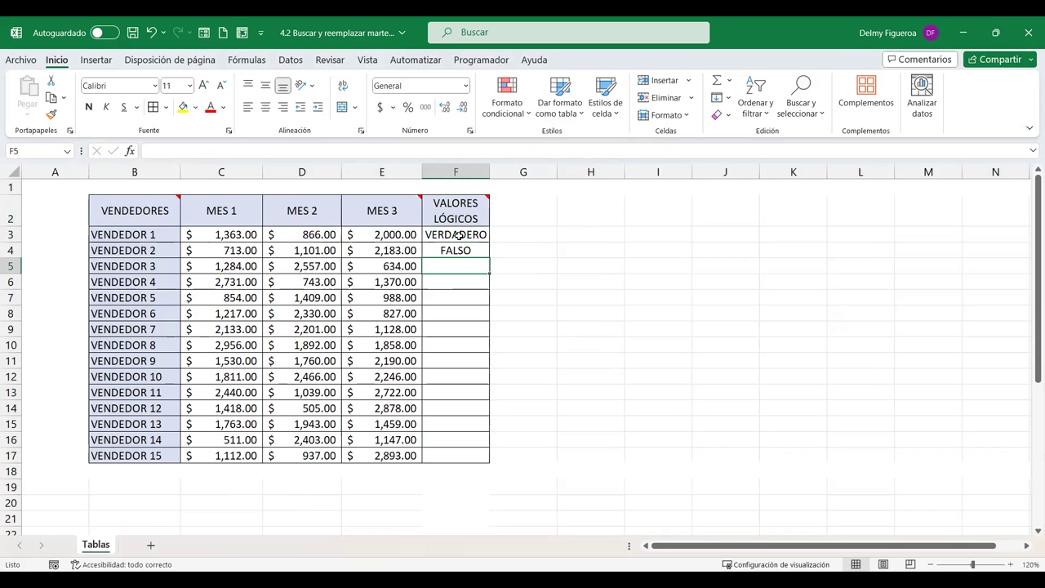
click(460, 234)
shift+click(463, 249)
drag(489, 258, 488, 462)
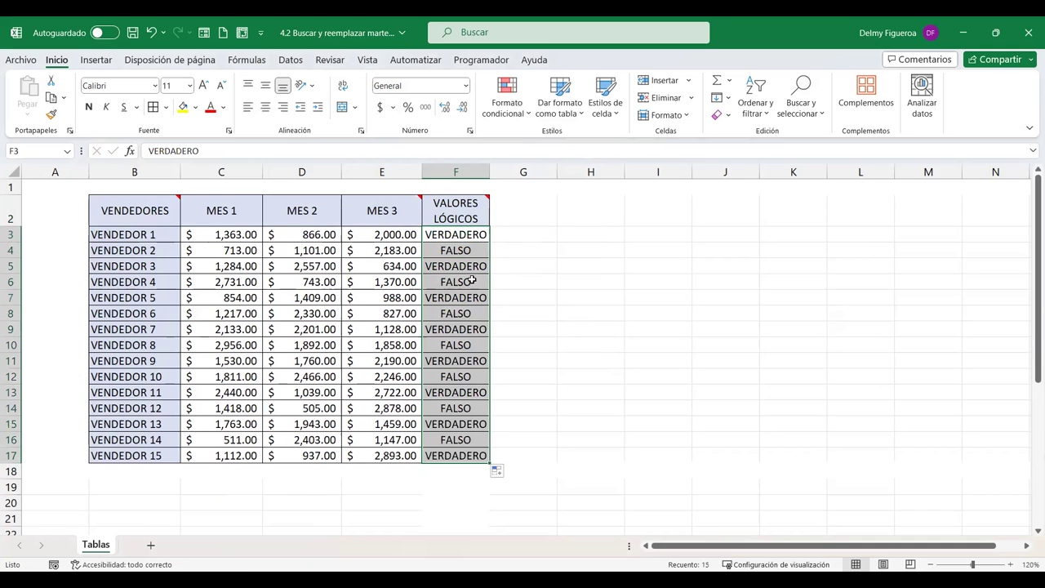
click(471, 234)
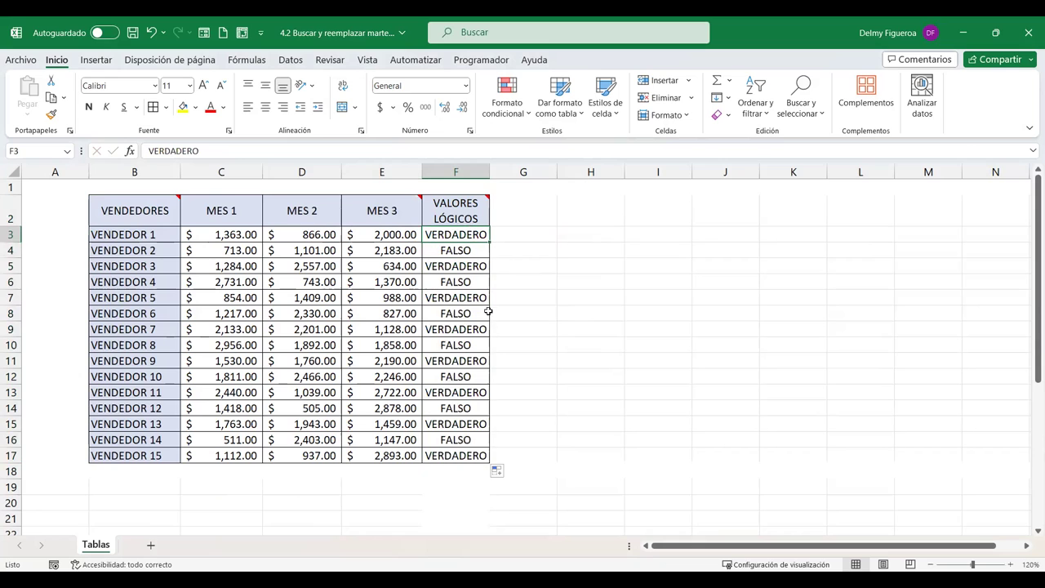
click(650, 282)
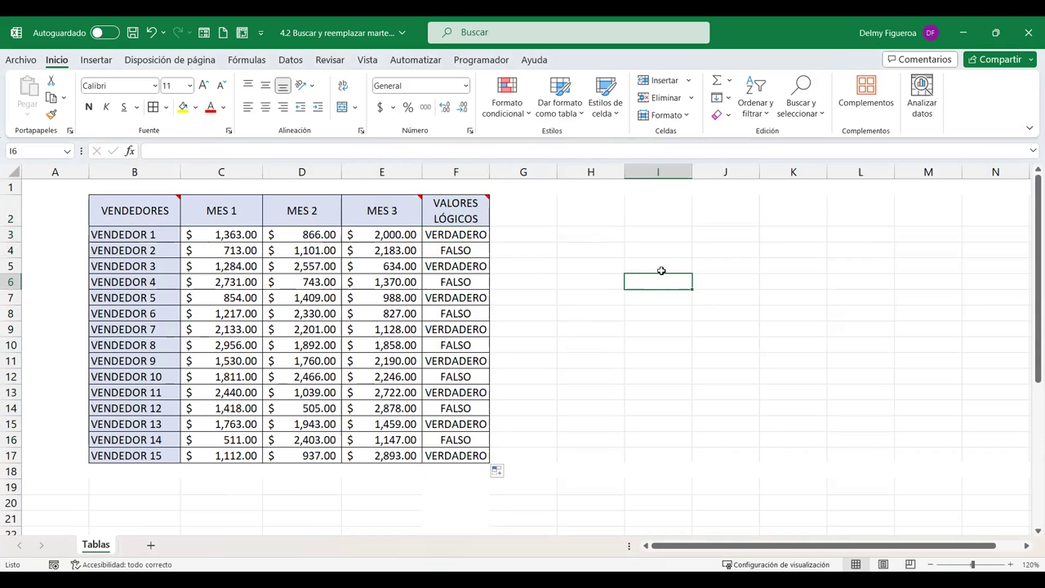
key(F5)
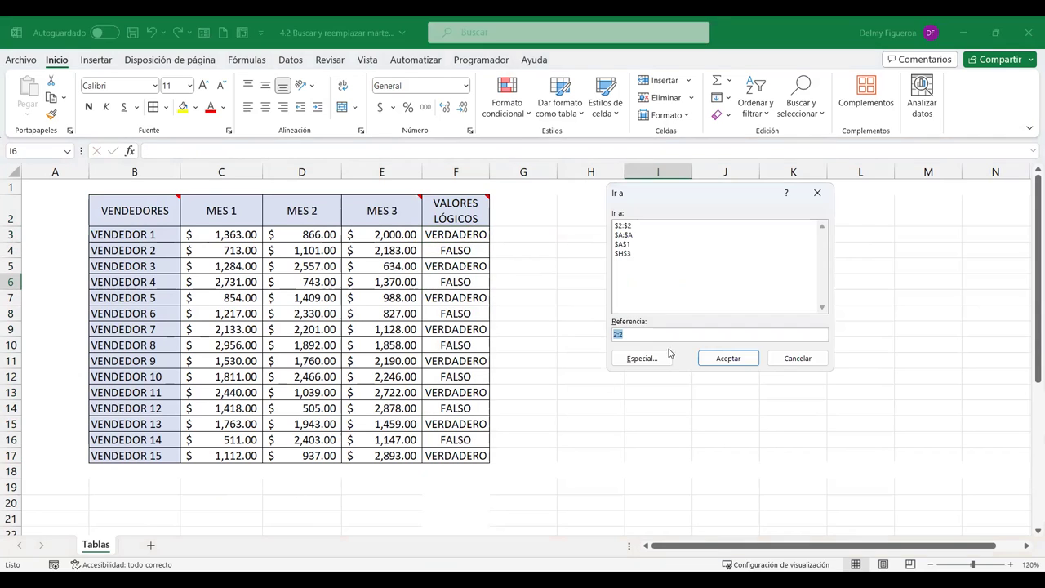
click(651, 357)
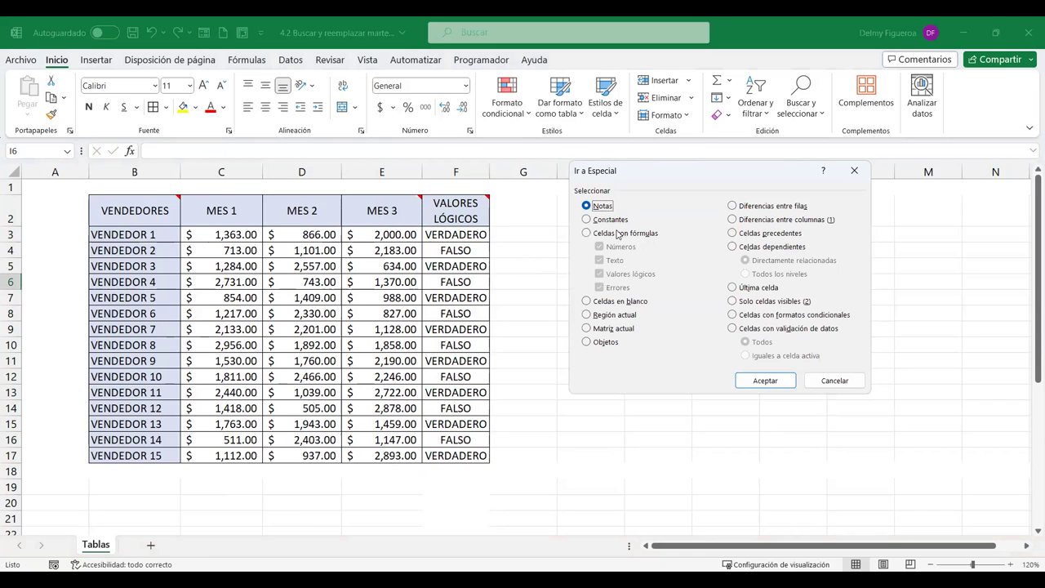
click(612, 220)
click(599, 246)
click(599, 260)
click(601, 287)
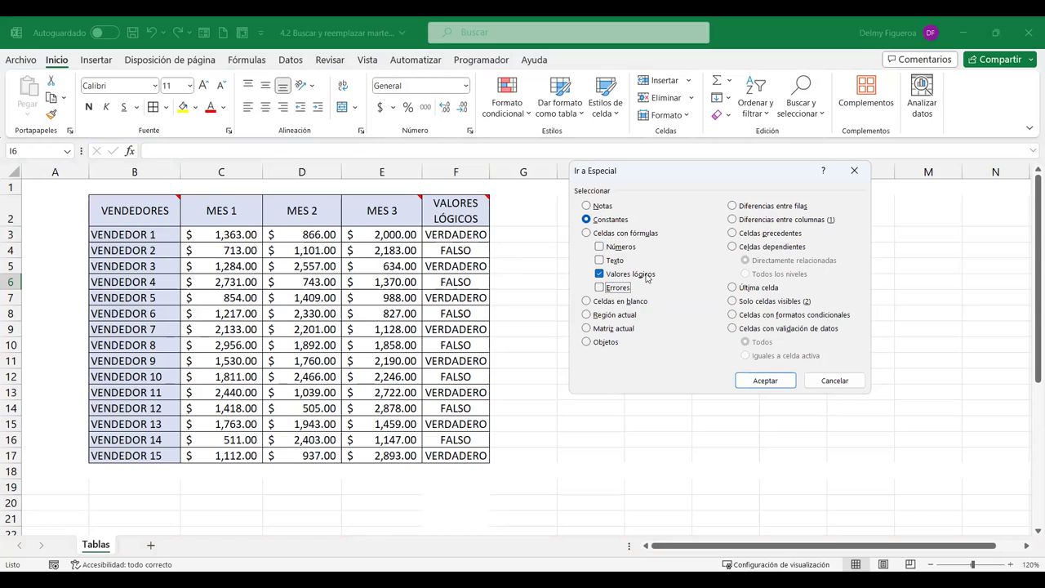
click(789, 387)
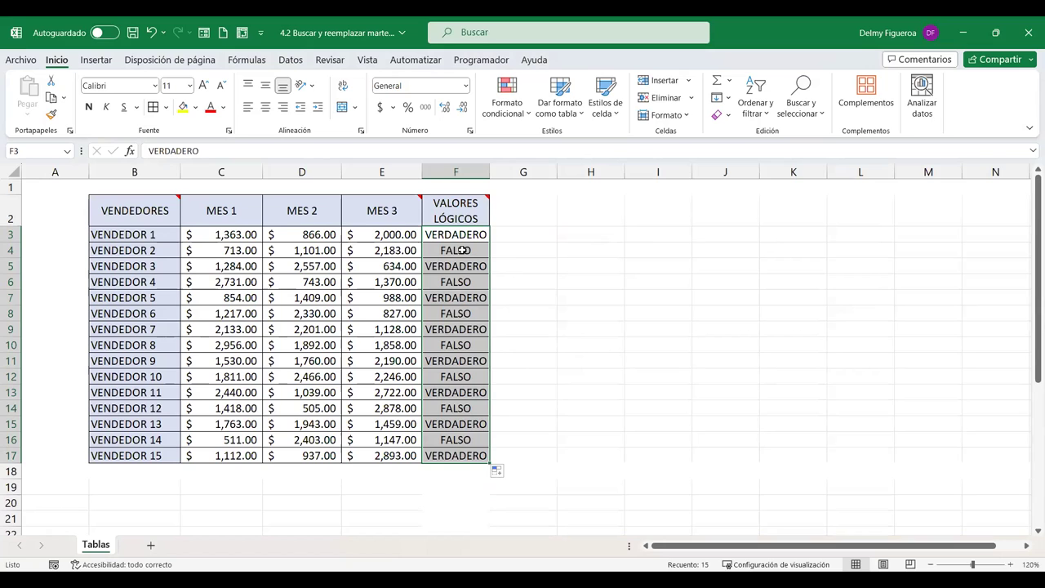
click(524, 224)
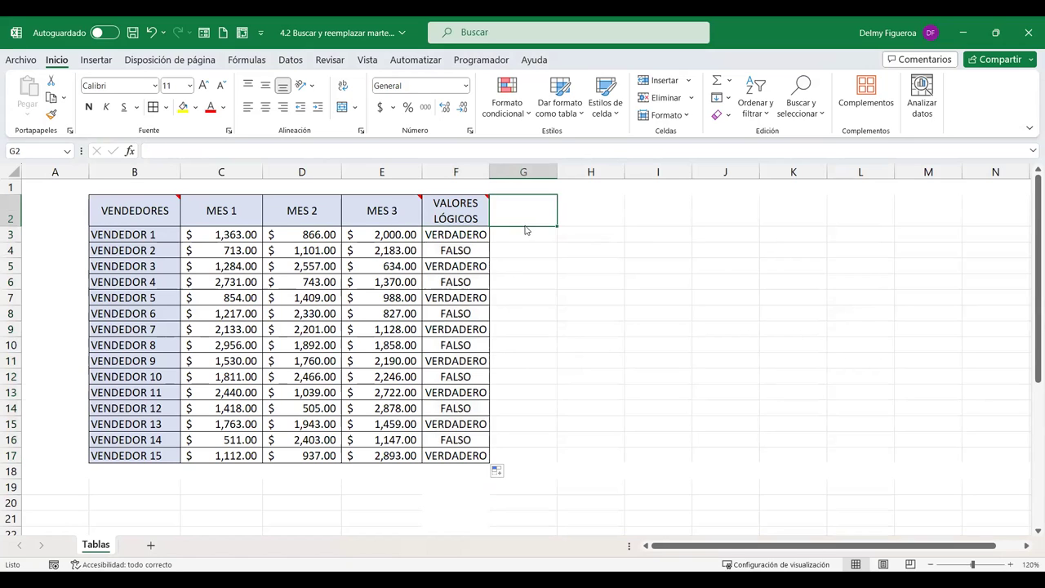
Cancel a Go To Special selection and label G2 ERRORES
key(ctrl+i)
click(644, 363)
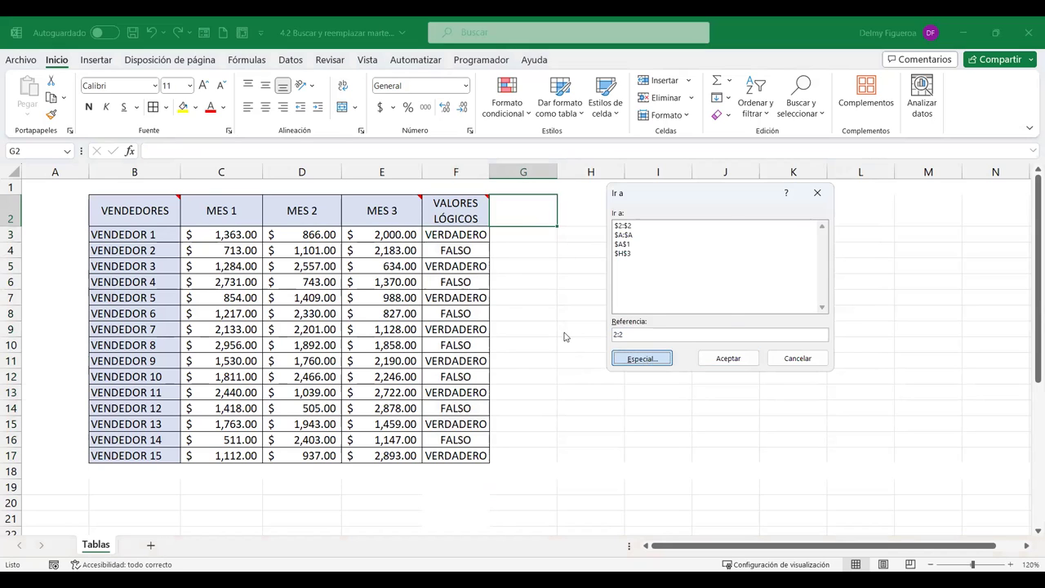
click(601, 222)
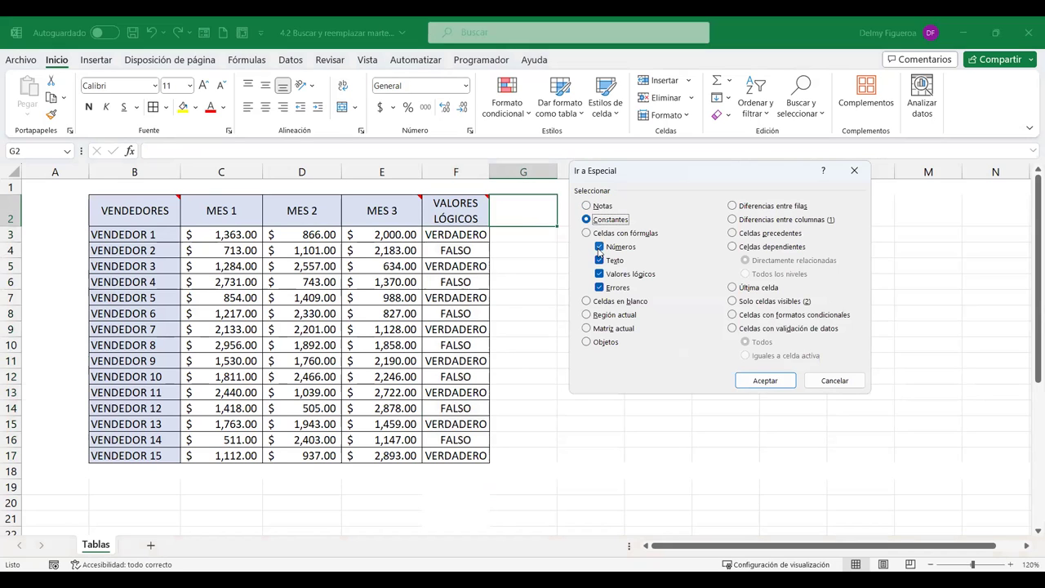
click(834, 381)
text(E)
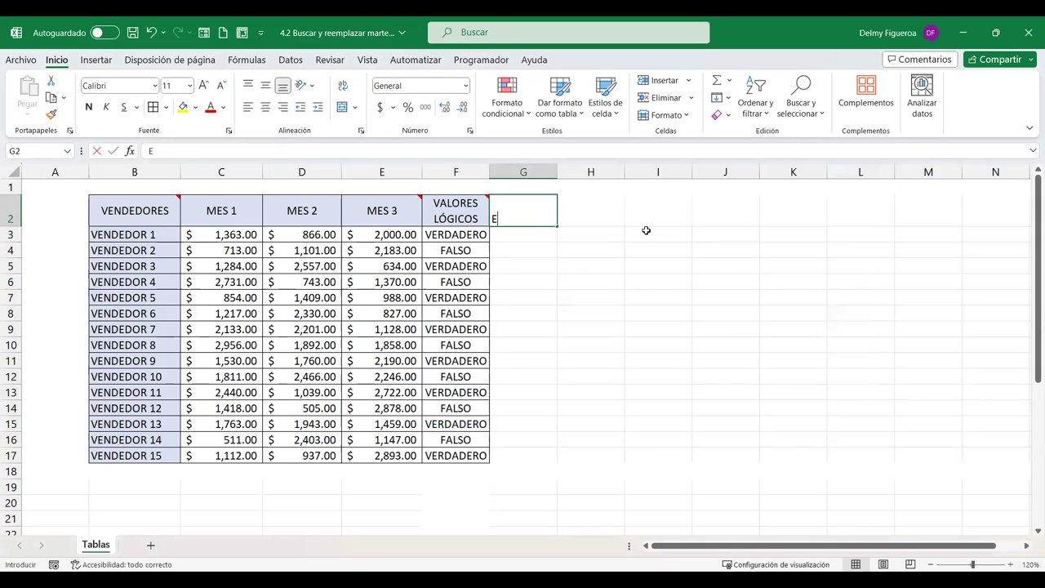
text(RRORES)
key(Return)
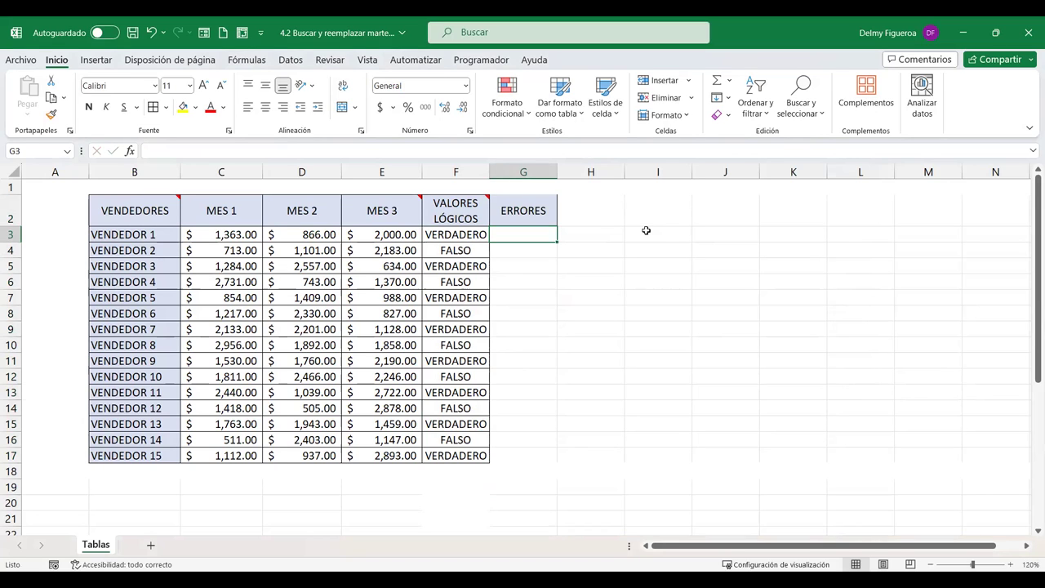
Enter the formula =+F3*E3 in G3
text(+)
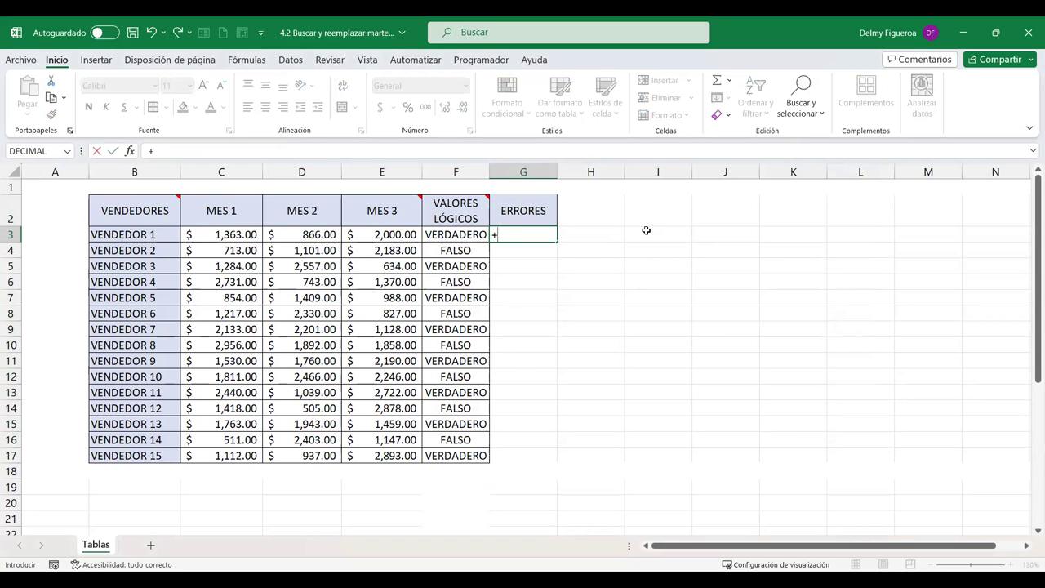
key(Left)
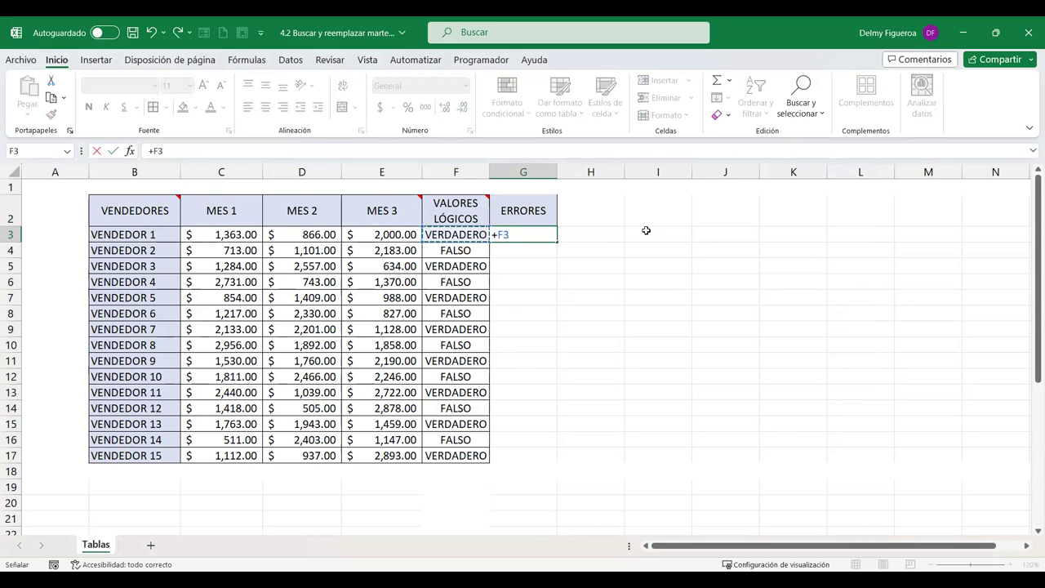
text(*)
click(401, 230)
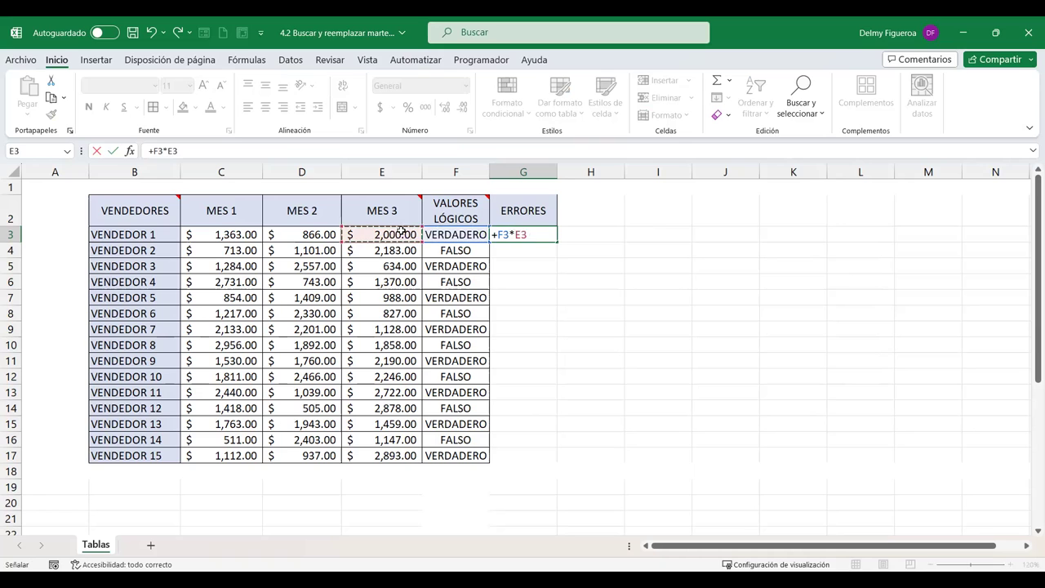
key(Return)
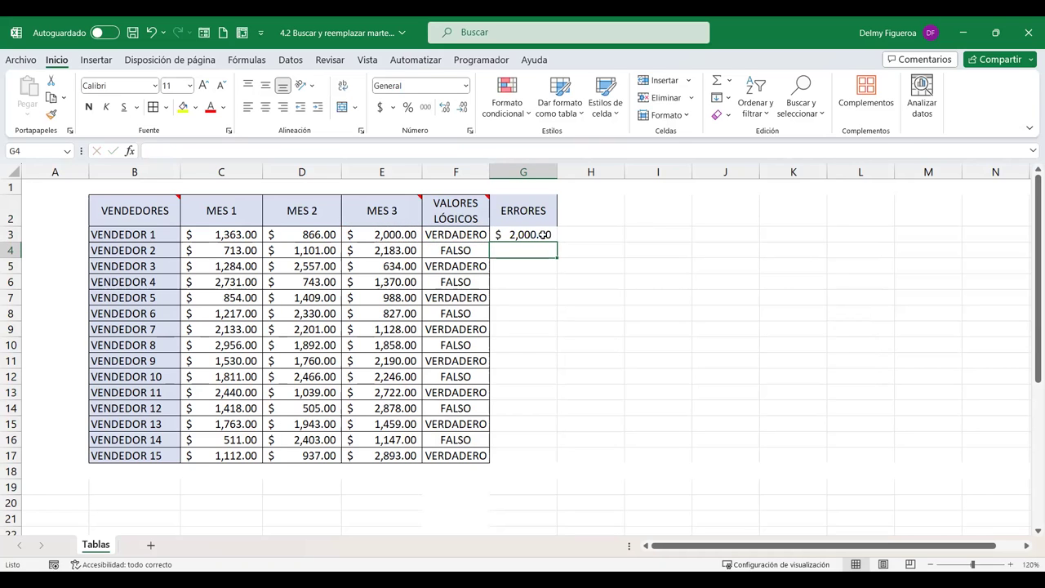
Overwrite G3 with =+E3/0 to produce a #DIV/0! error
click(543, 234)
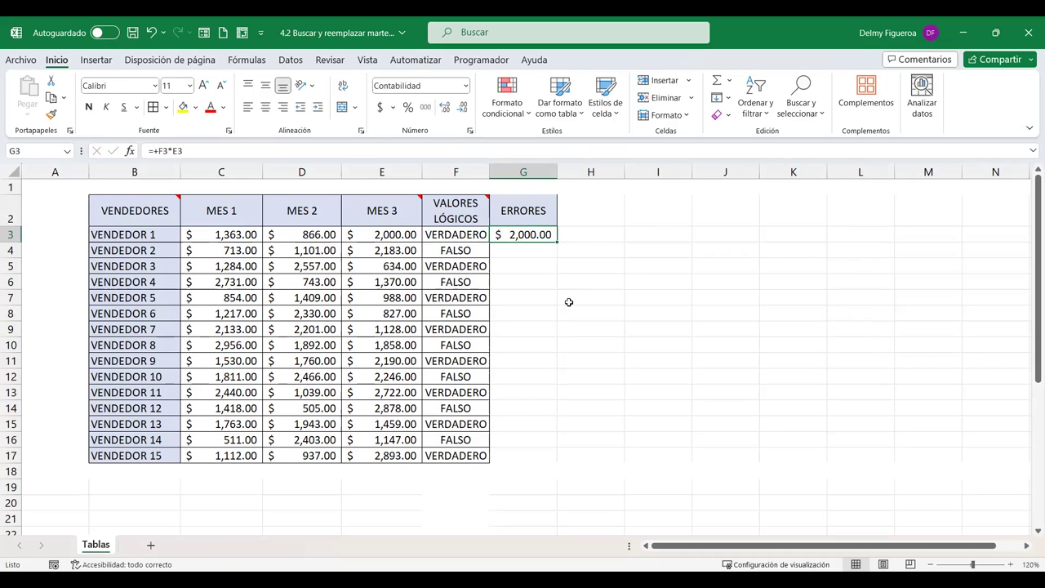
text(+)
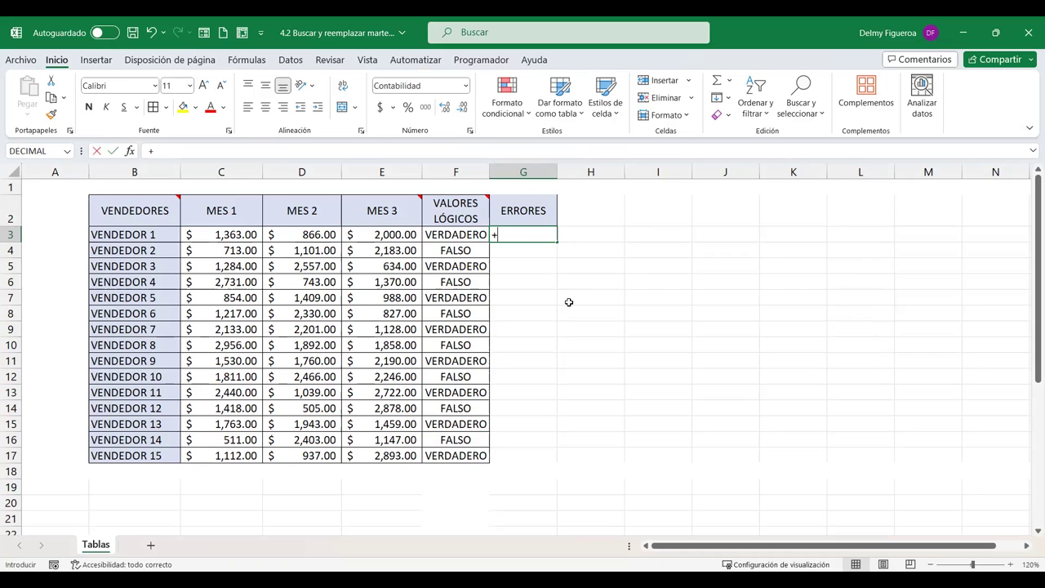
click(403, 234)
text(/0)
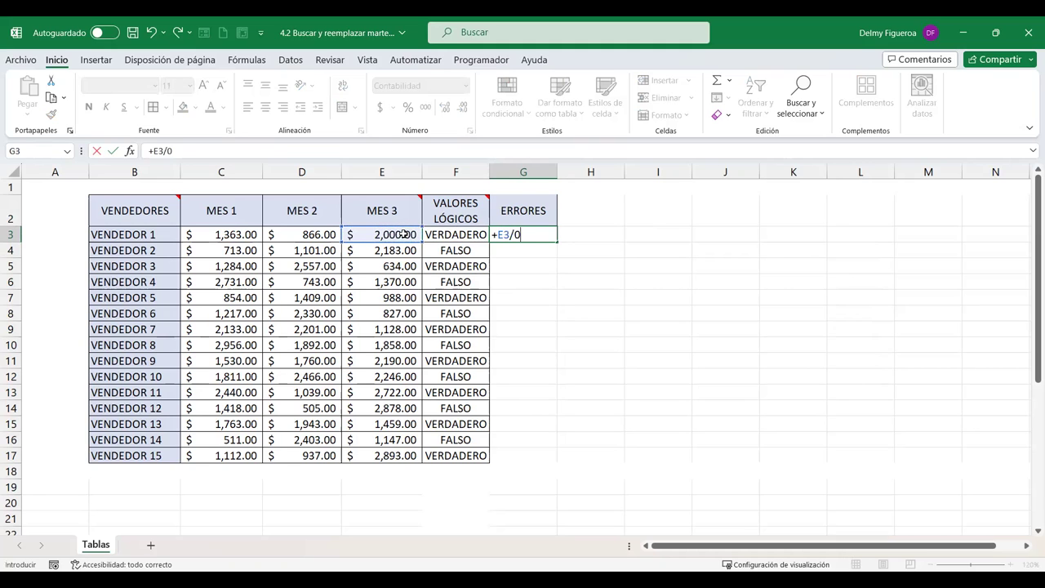
key(Return)
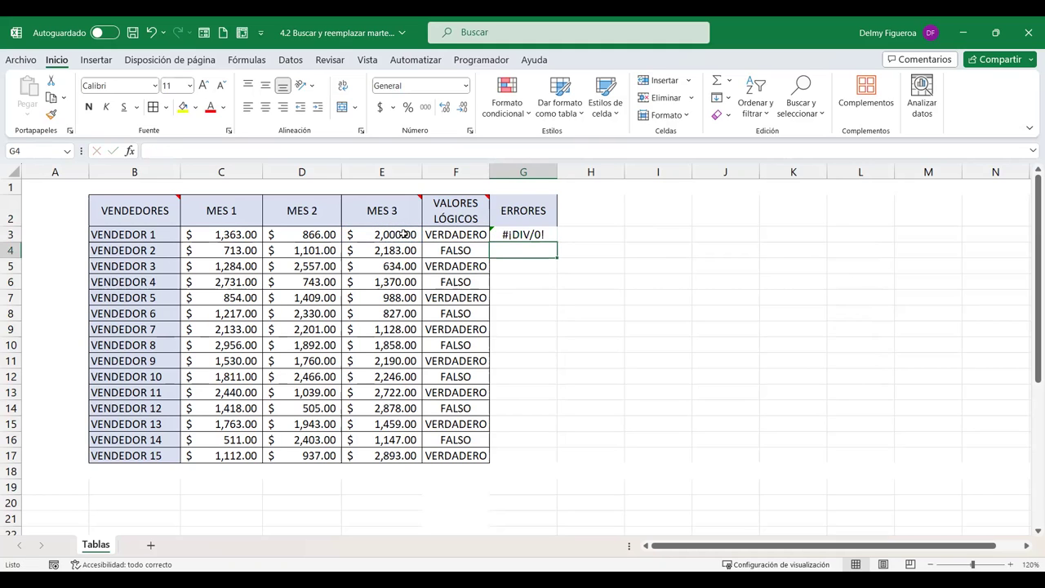
click(732, 334)
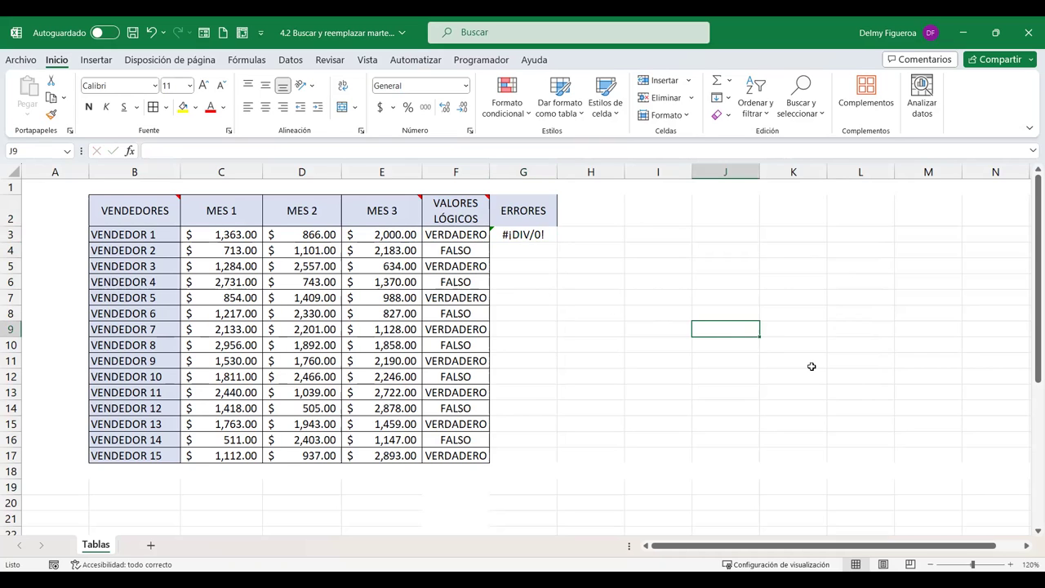
key(F5)
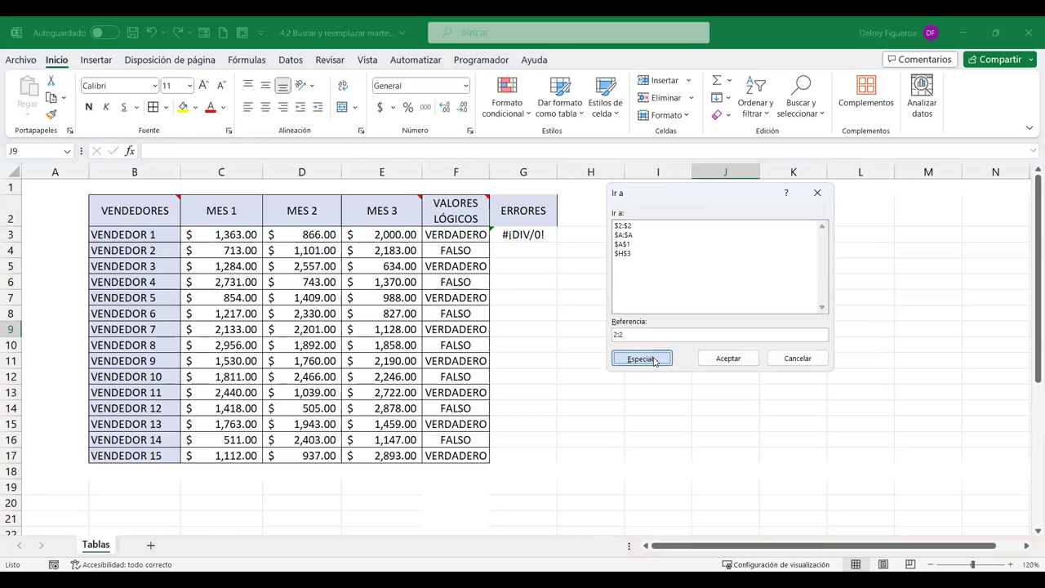
click(654, 360)
click(832, 379)
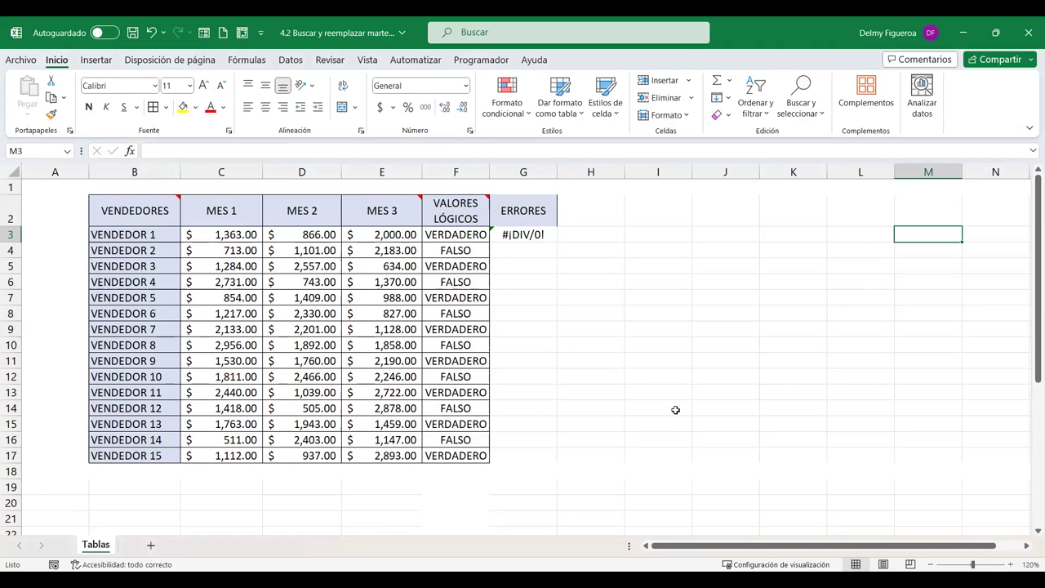
key(F5)
click(656, 364)
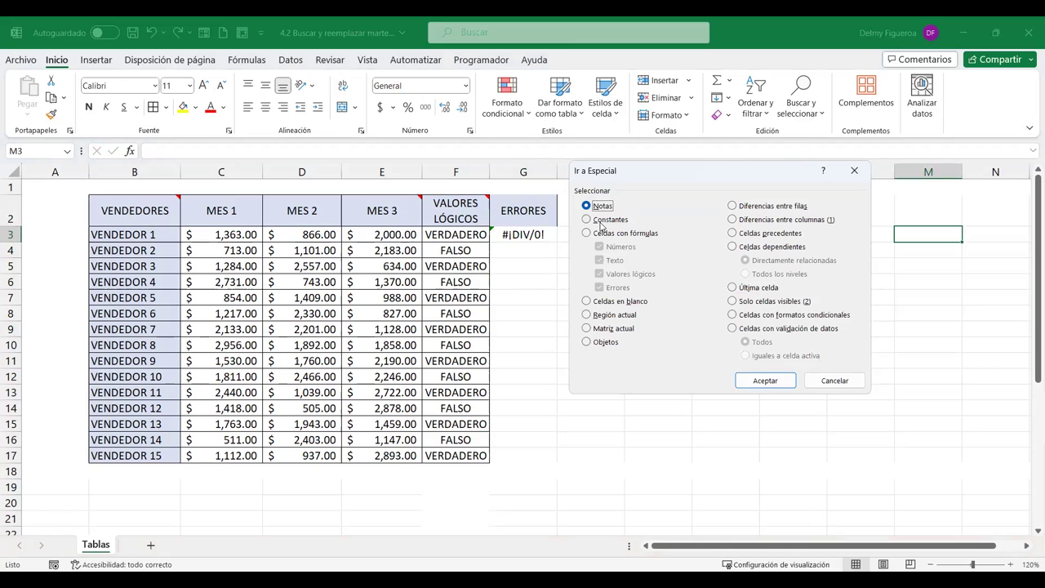
click(602, 220)
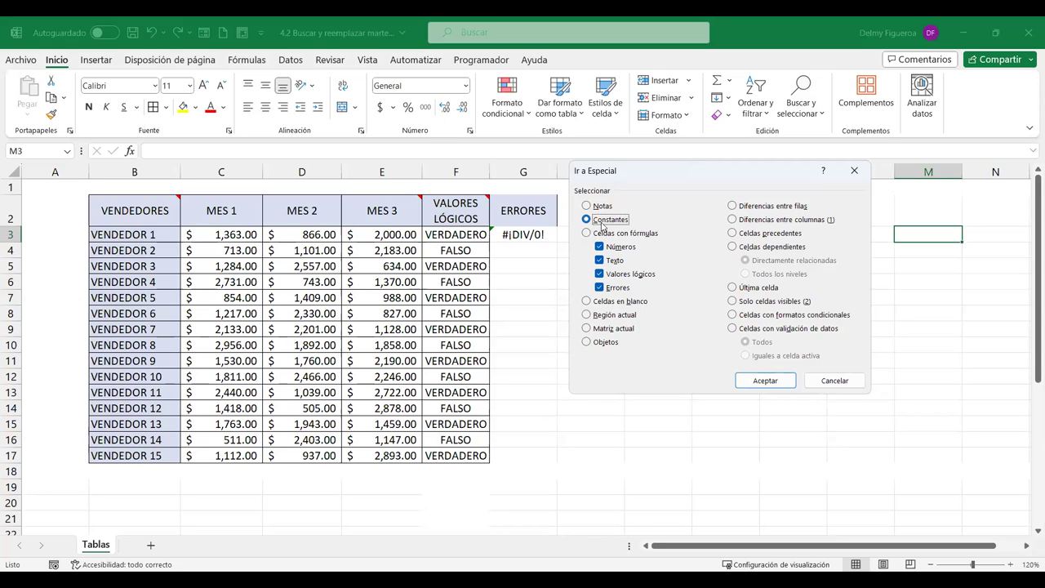
click(599, 247)
click(599, 260)
click(599, 273)
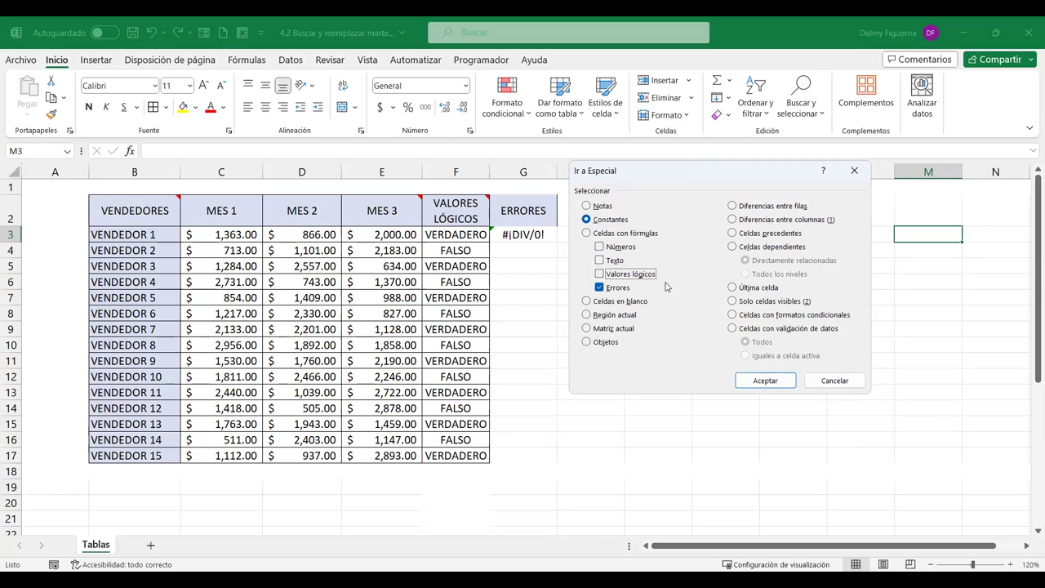
click(786, 381)
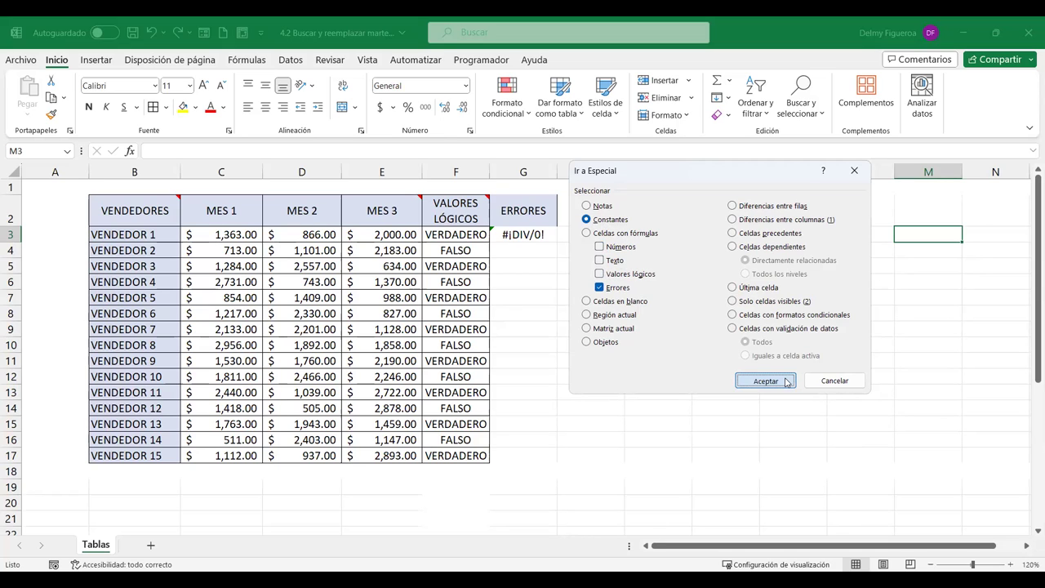
click(787, 382)
click(532, 341)
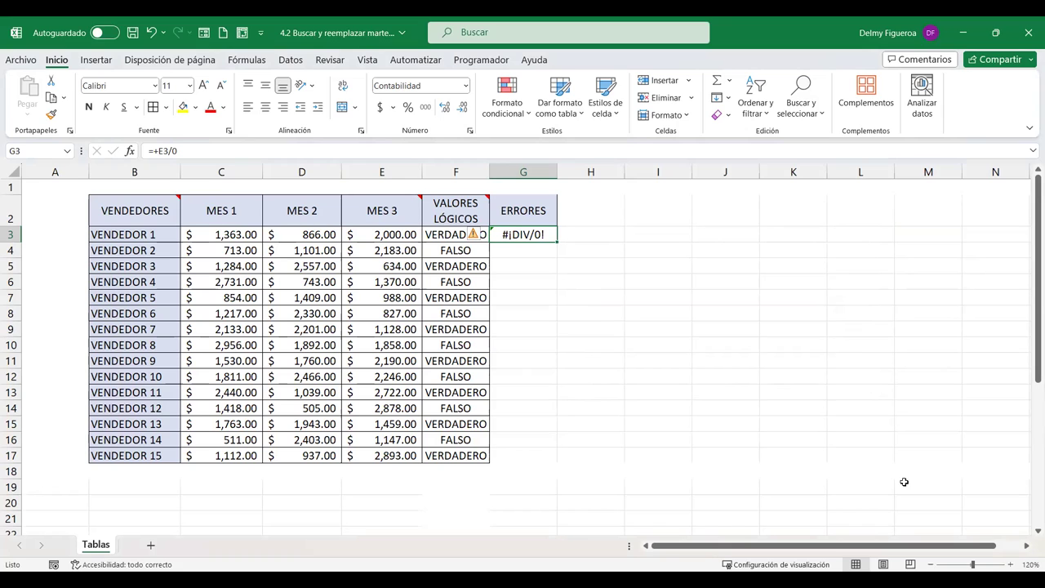
Copy G3 and paste it back onto itself as values only
key(ctrl+c)
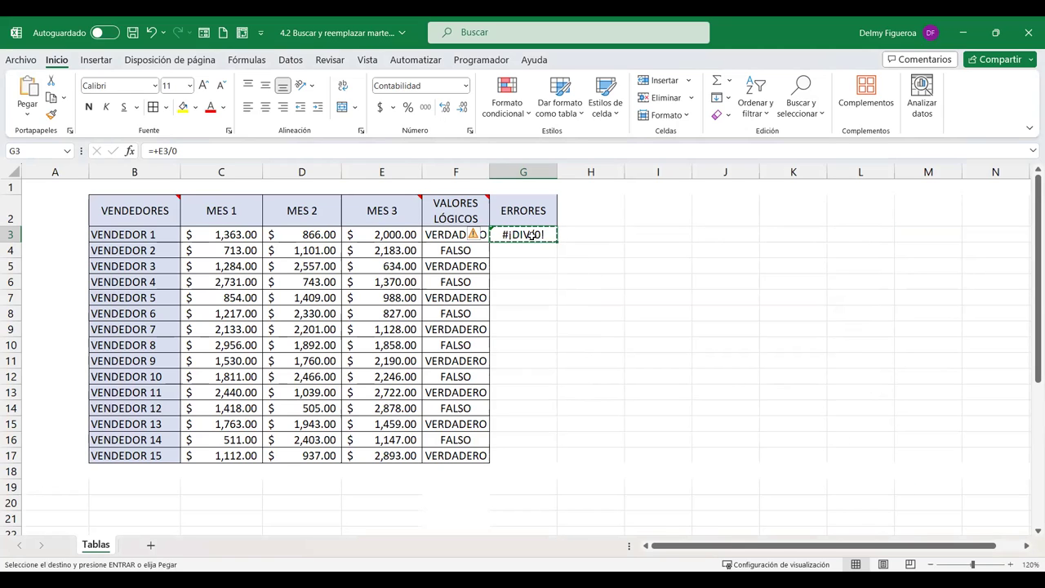
right_click(538, 233)
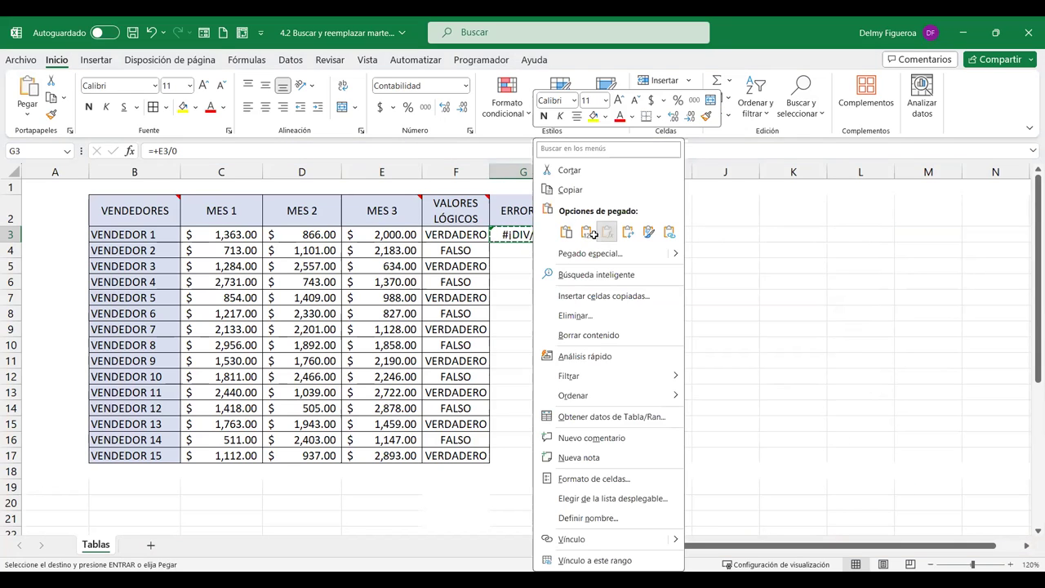
click(596, 235)
right_click(536, 237)
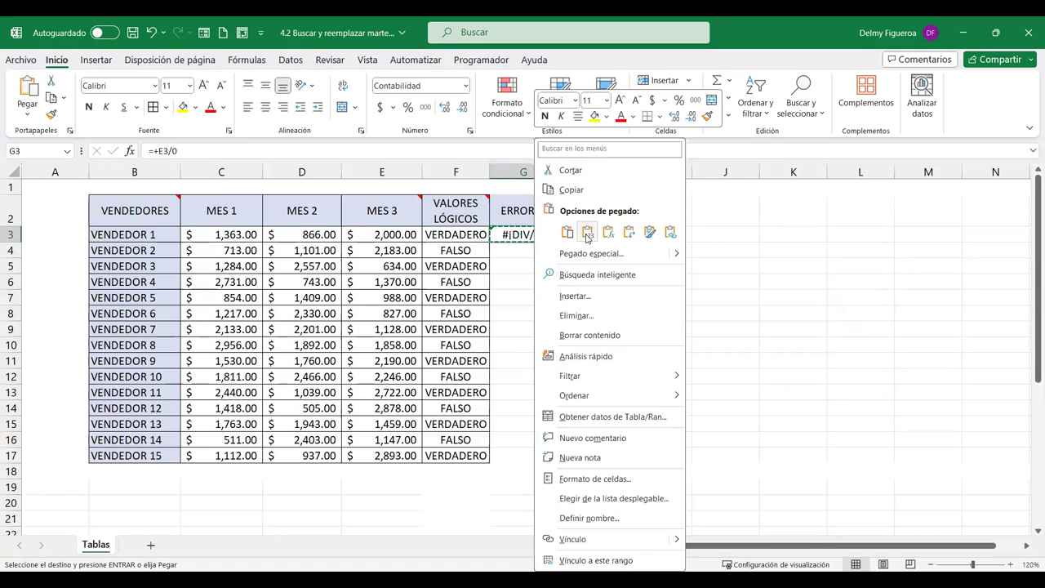
click(586, 236)
click(602, 233)
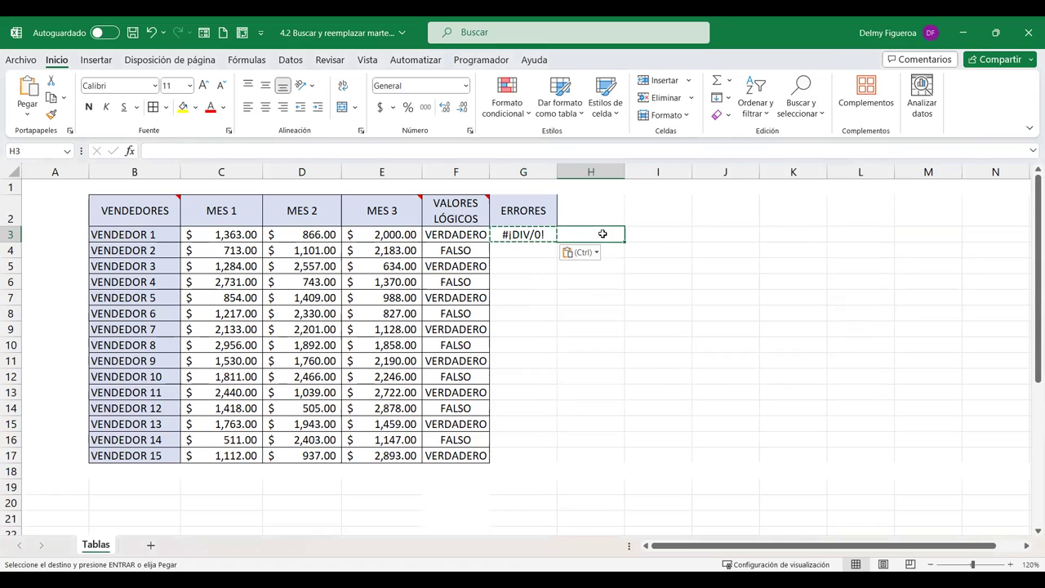
click(532, 234)
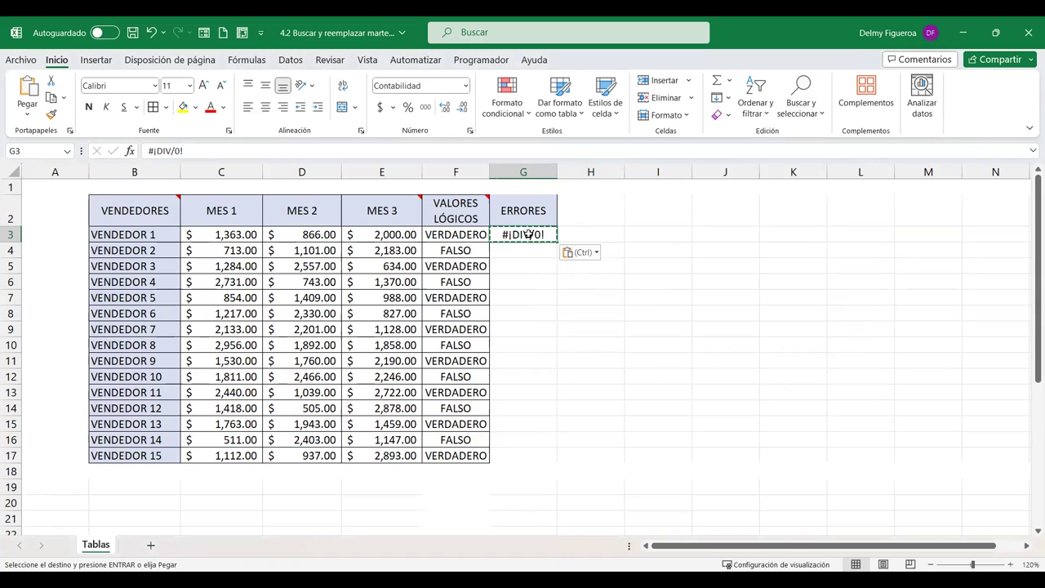
Clear the copy outline and confirm G3 now holds #¡DIV/0! as a constant
key(Escape)
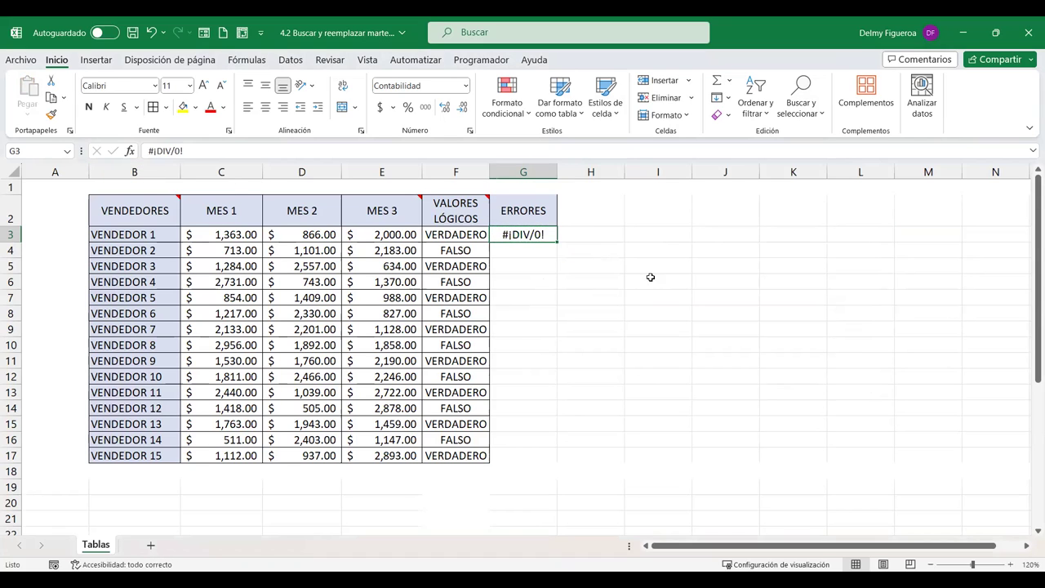
click(711, 279)
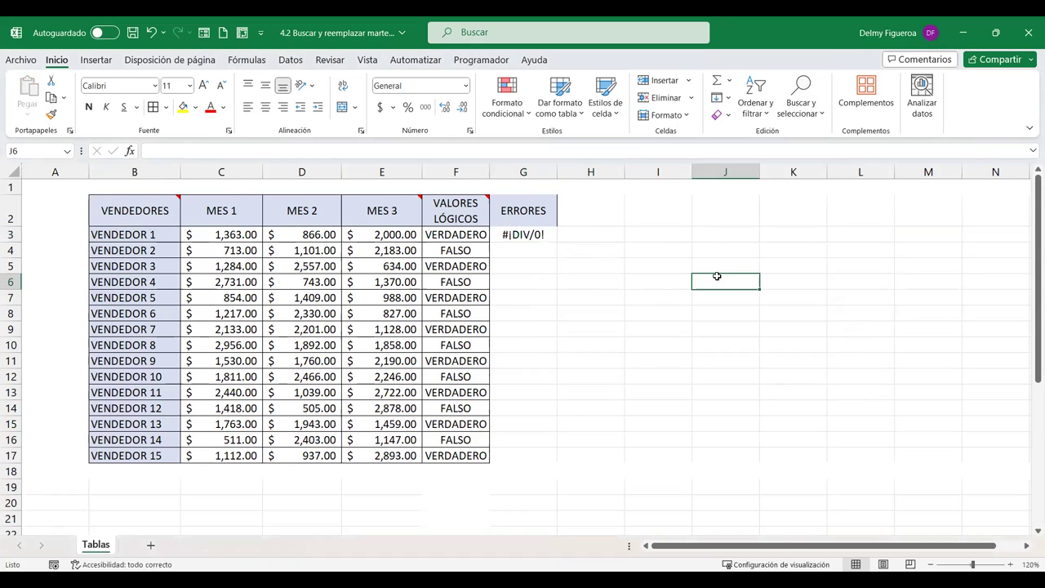
click(530, 231)
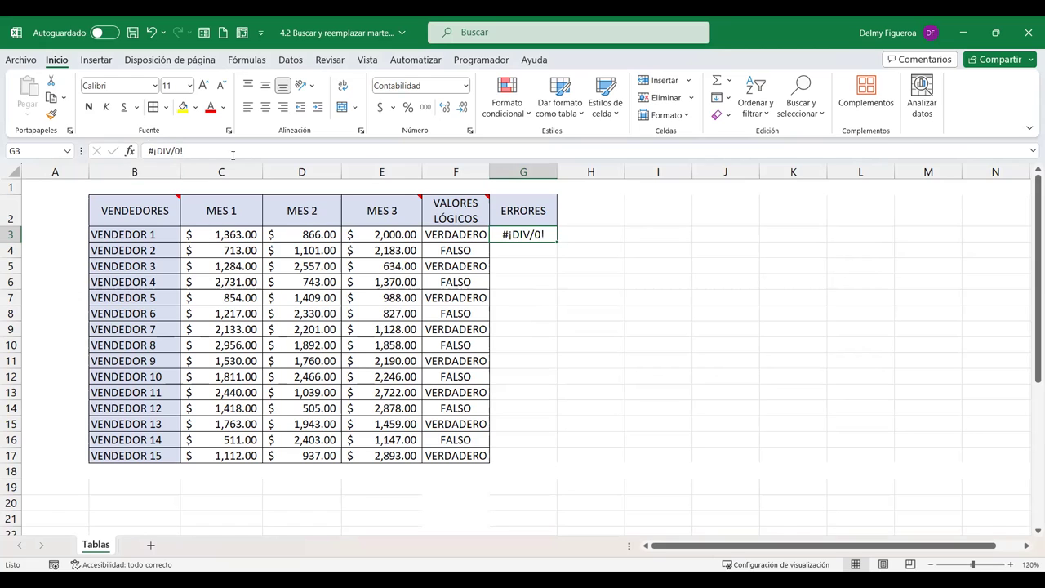
click(804, 250)
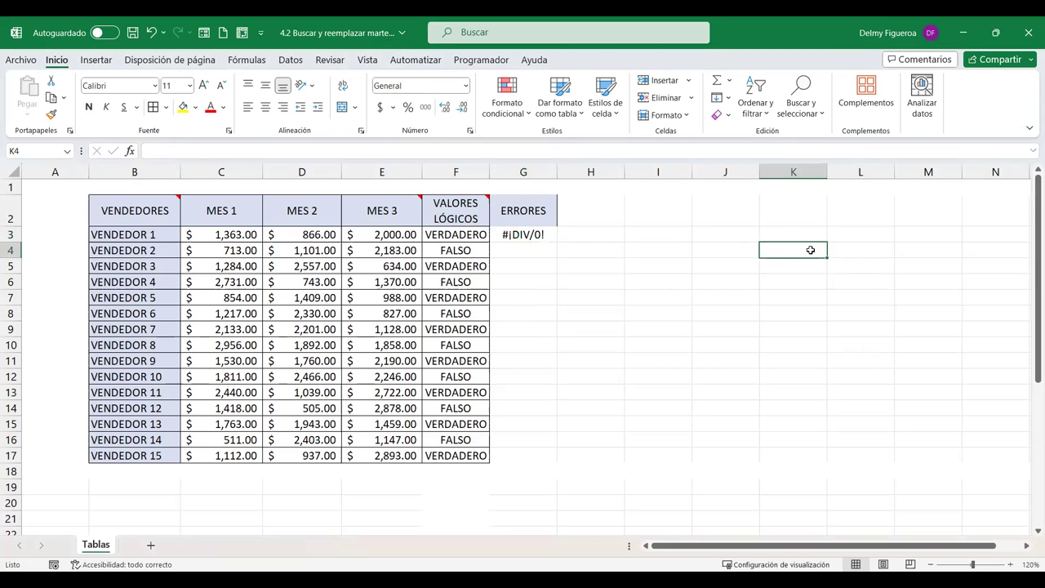
key(F5)
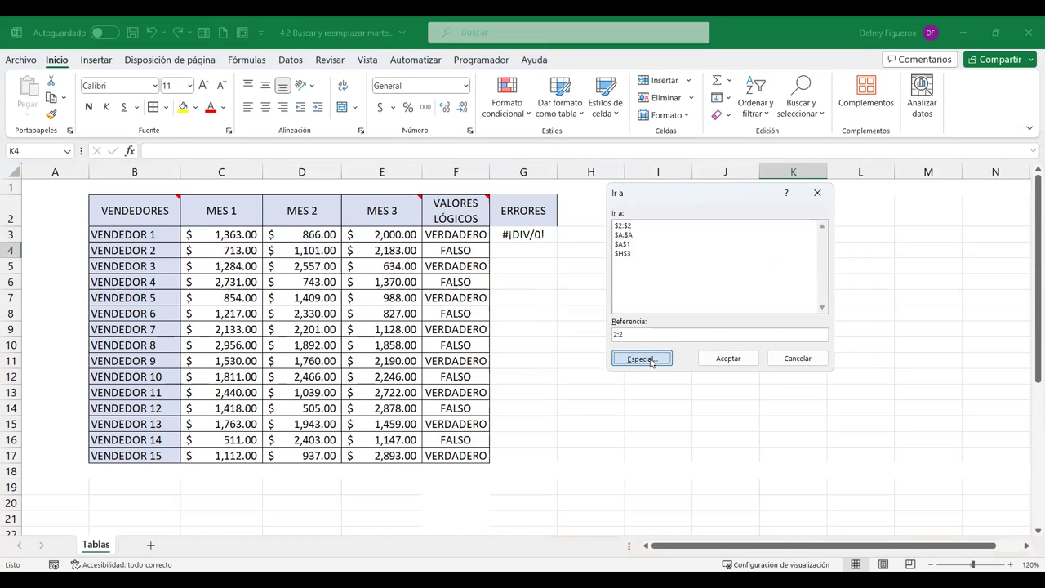
click(650, 359)
click(586, 219)
click(599, 247)
click(600, 260)
click(601, 275)
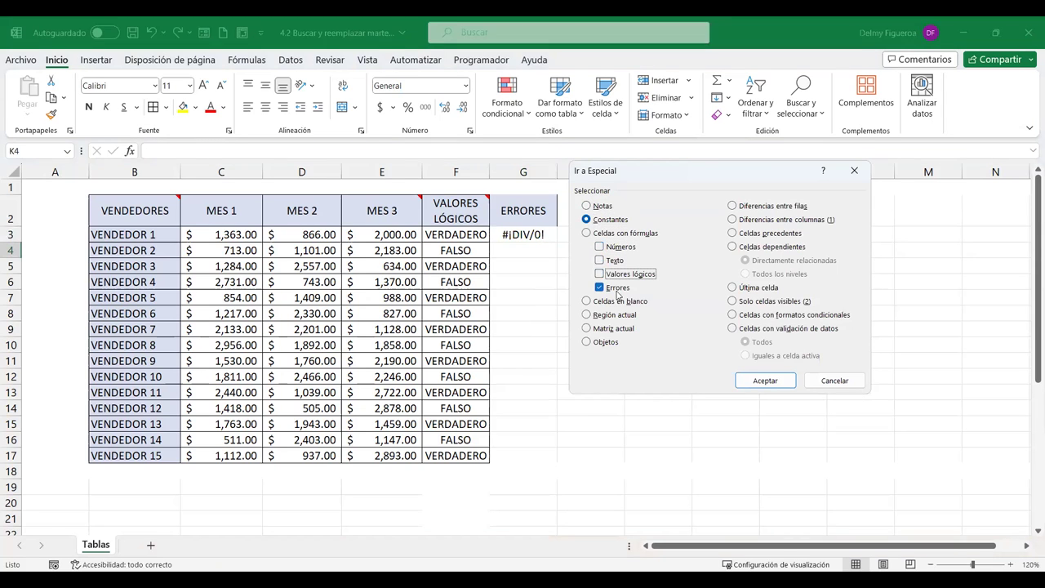
click(769, 380)
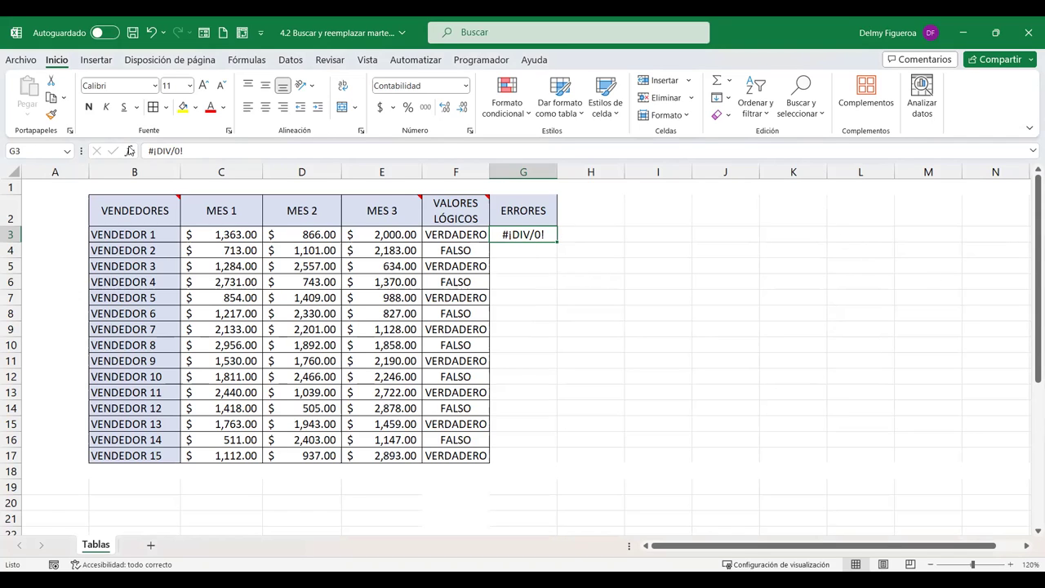
click(674, 243)
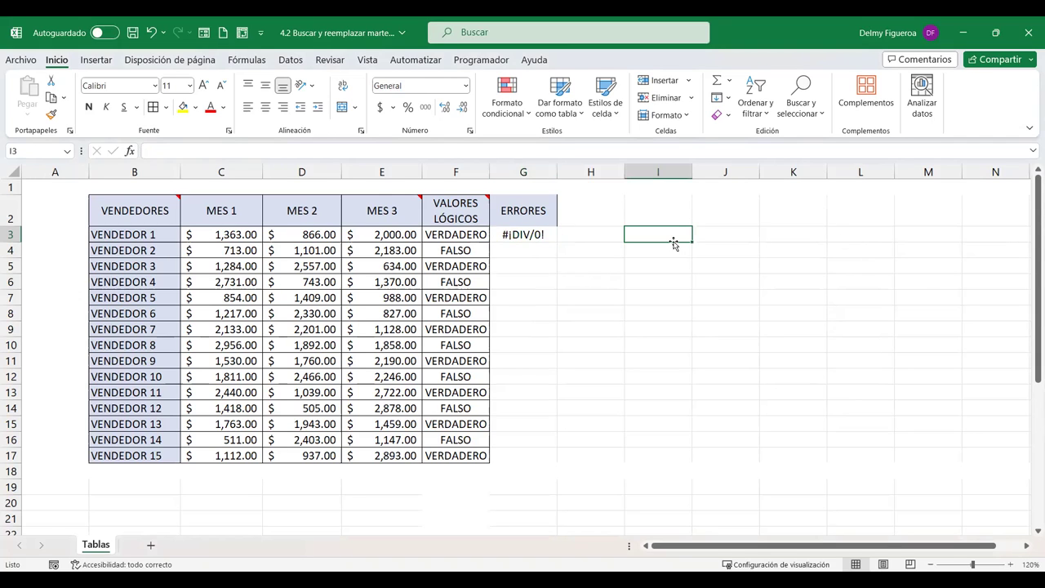
key(F5)
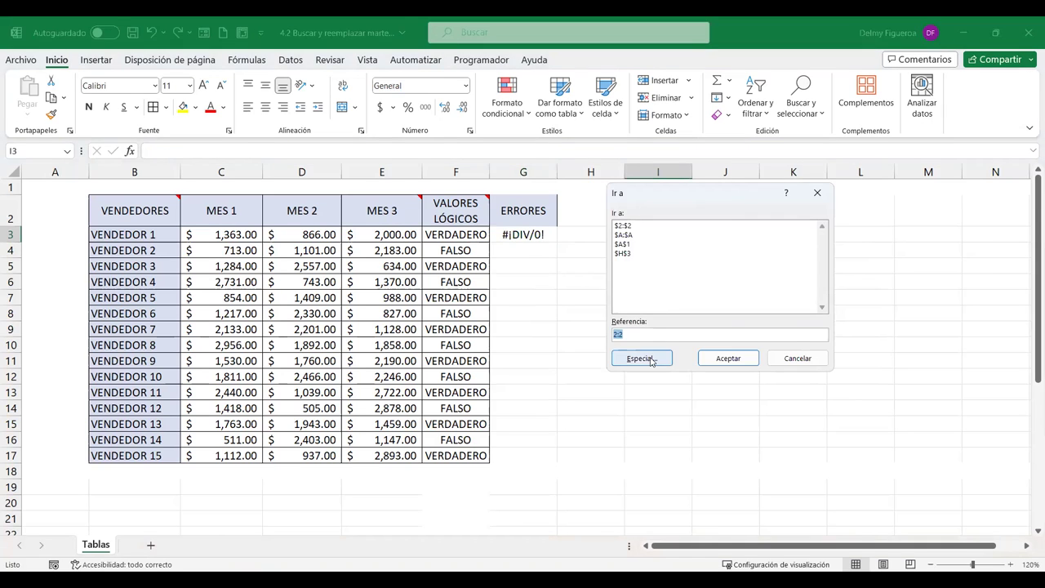
key(Return)
click(612, 233)
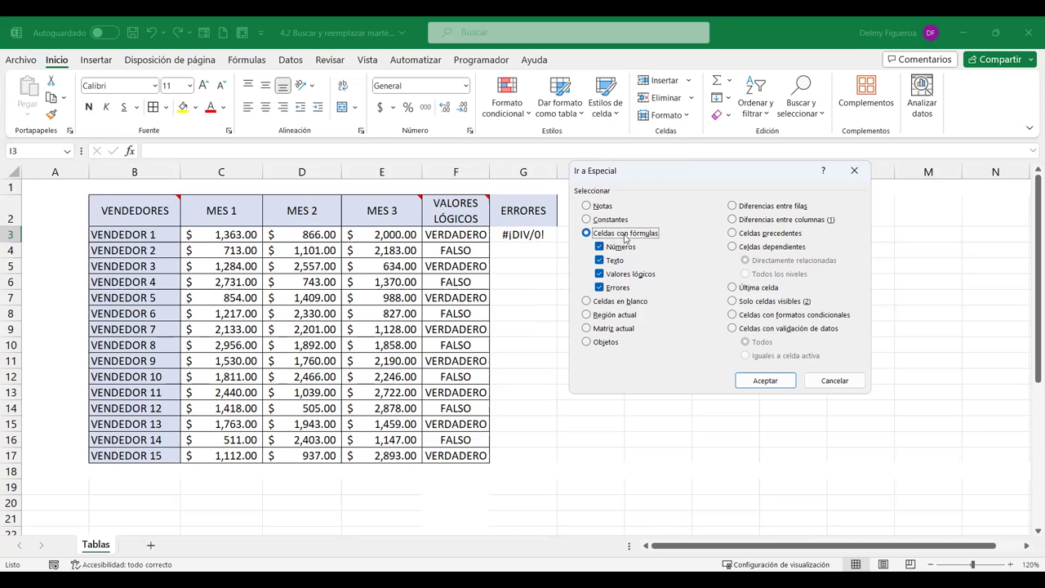
click(777, 382)
click(766, 382)
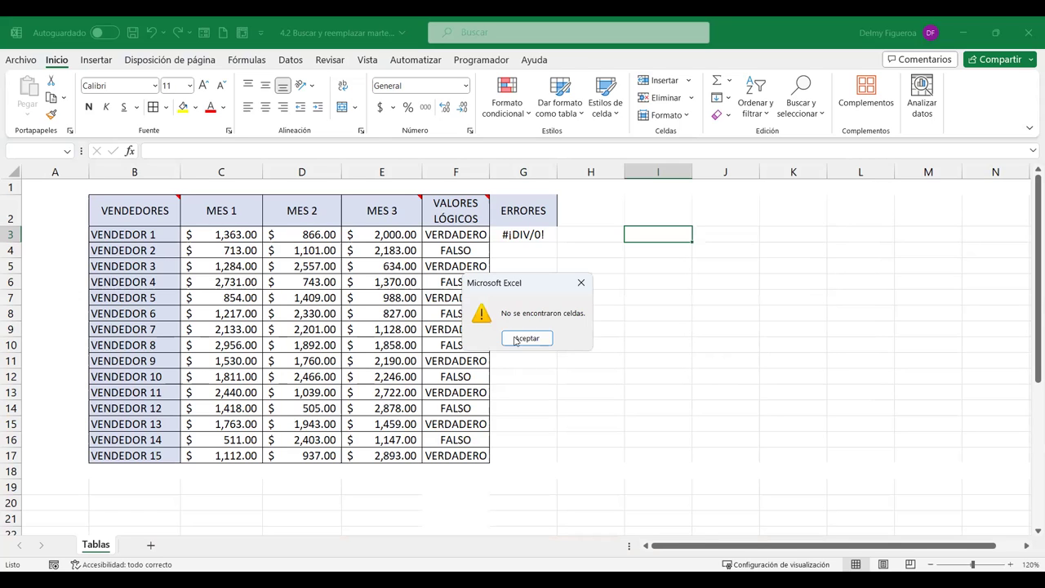
click(524, 340)
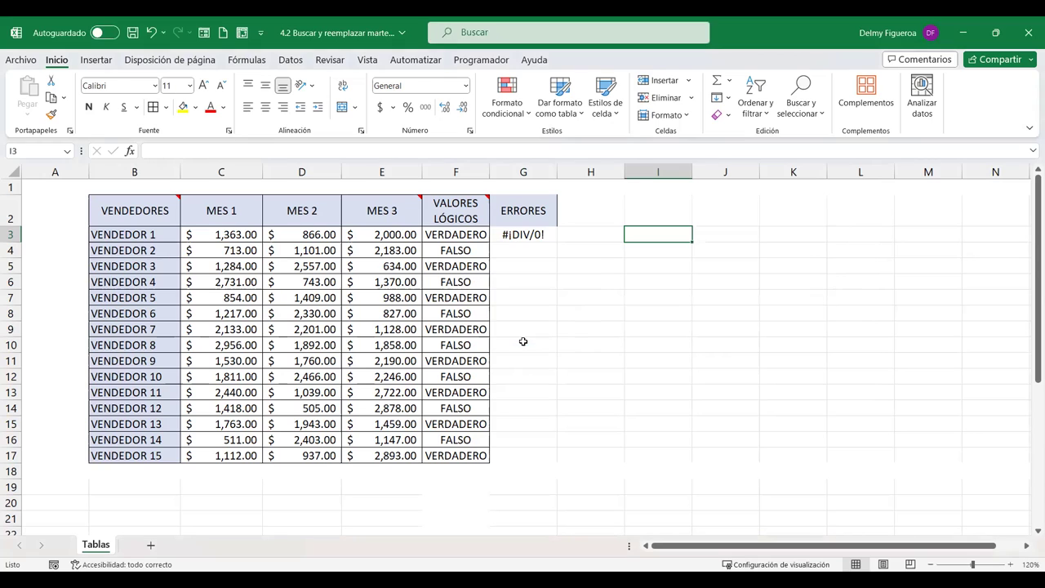
key(F5)
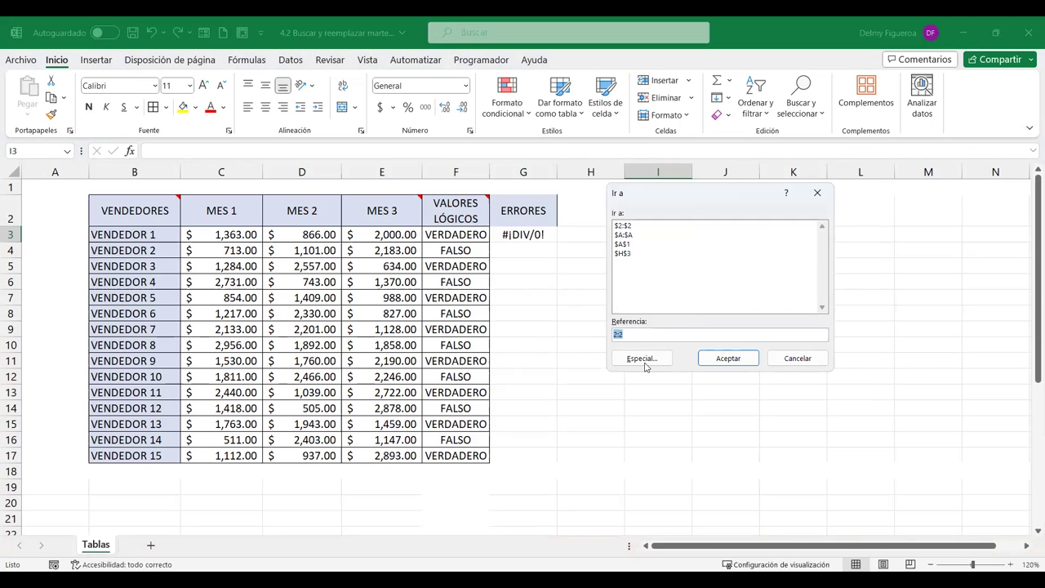
key(Return)
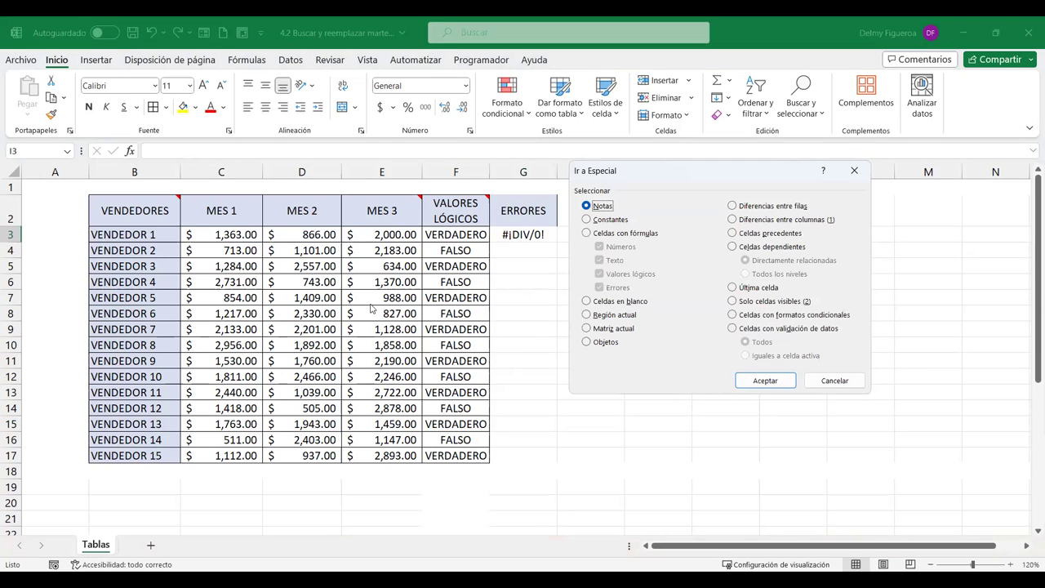
click(618, 235)
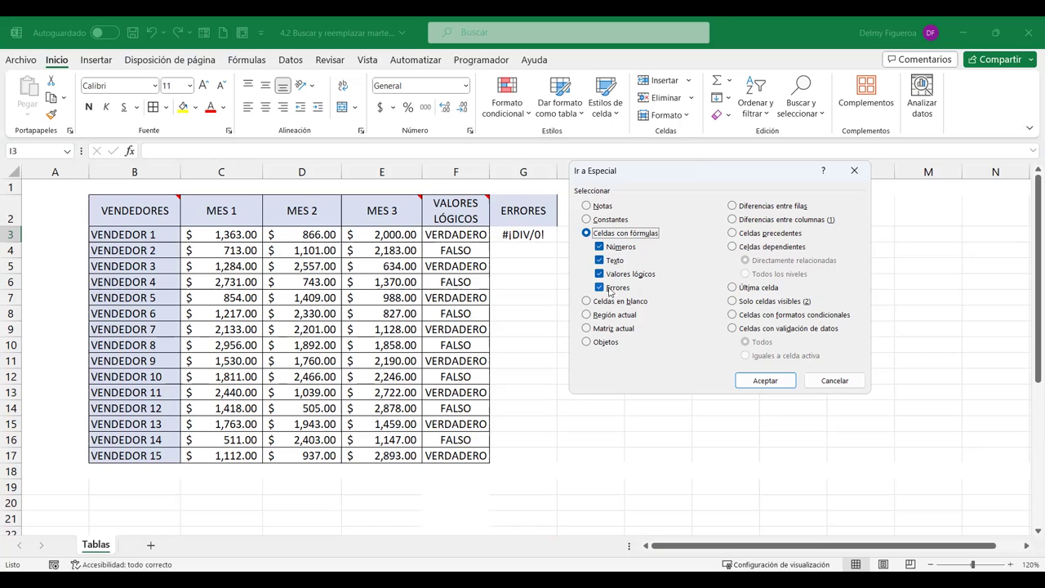
click(831, 384)
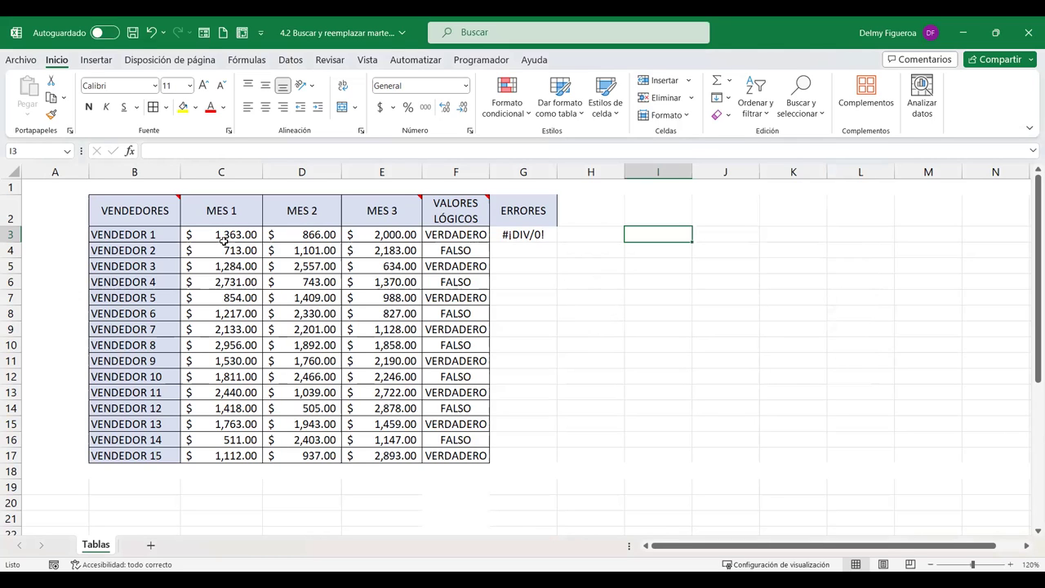
Label B18 SUMA and AutoSum each month into row 18: 23,836.00, 24,152.00, 26,523.00
drag(226, 232, 390, 470)
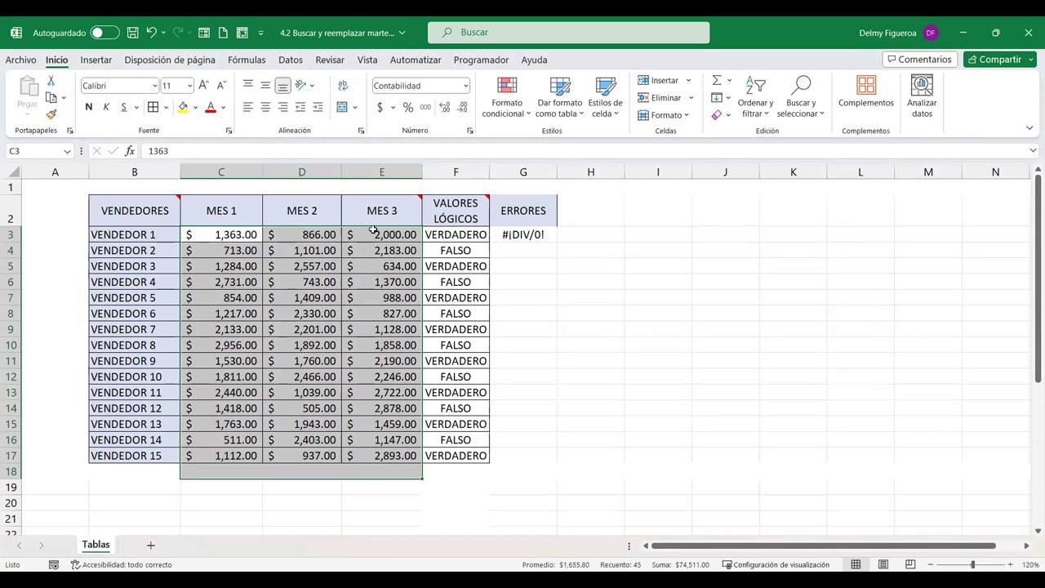
click(140, 471)
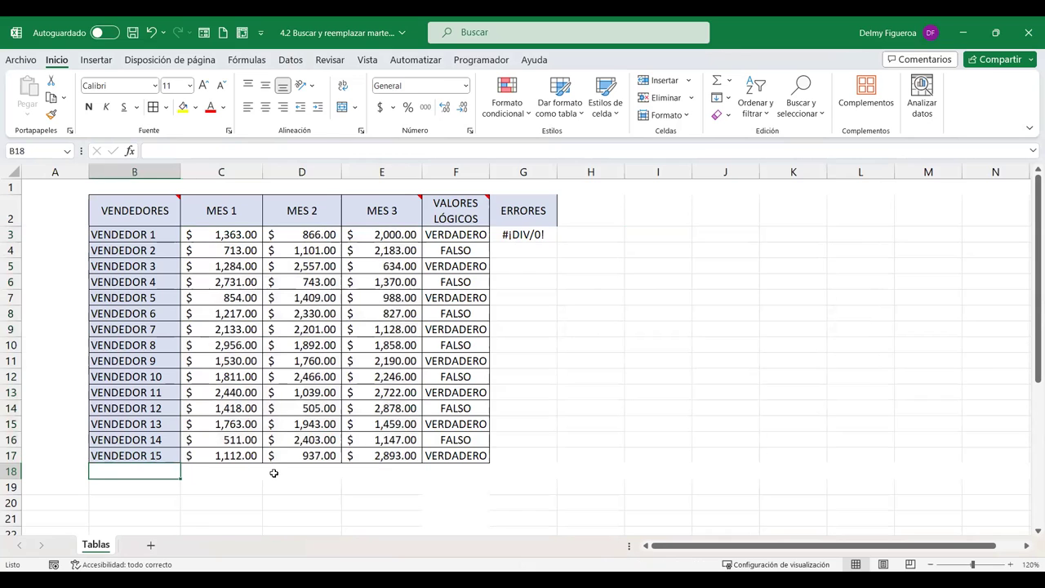
text(SUMA)
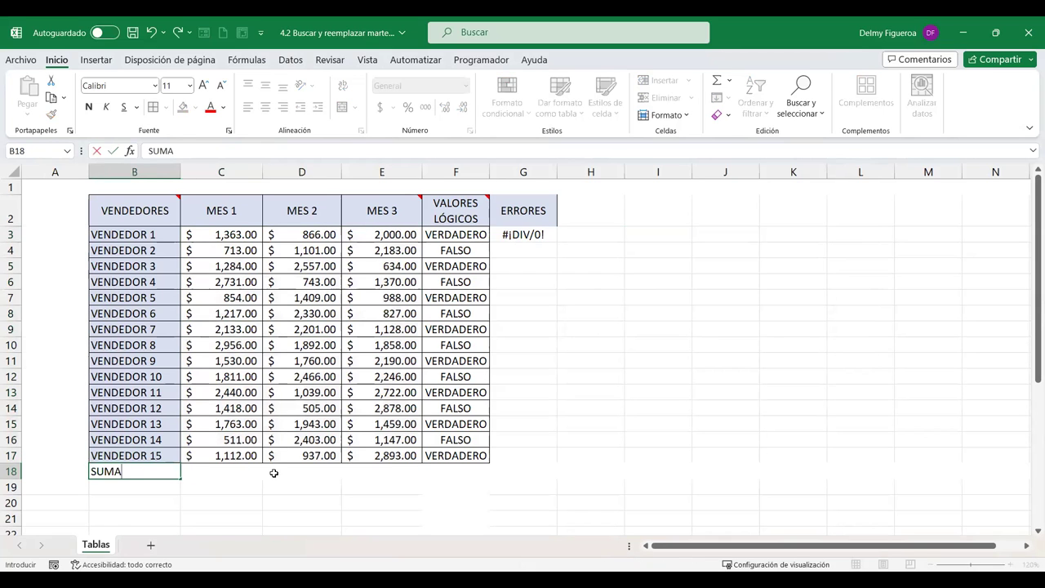
key(Tab)
mouse_move(245, 233)
mouse_down()
mouse_move(376, 270)
mouse_move(367, 472)
mouse_up()
drag(239, 472, 262, 470)
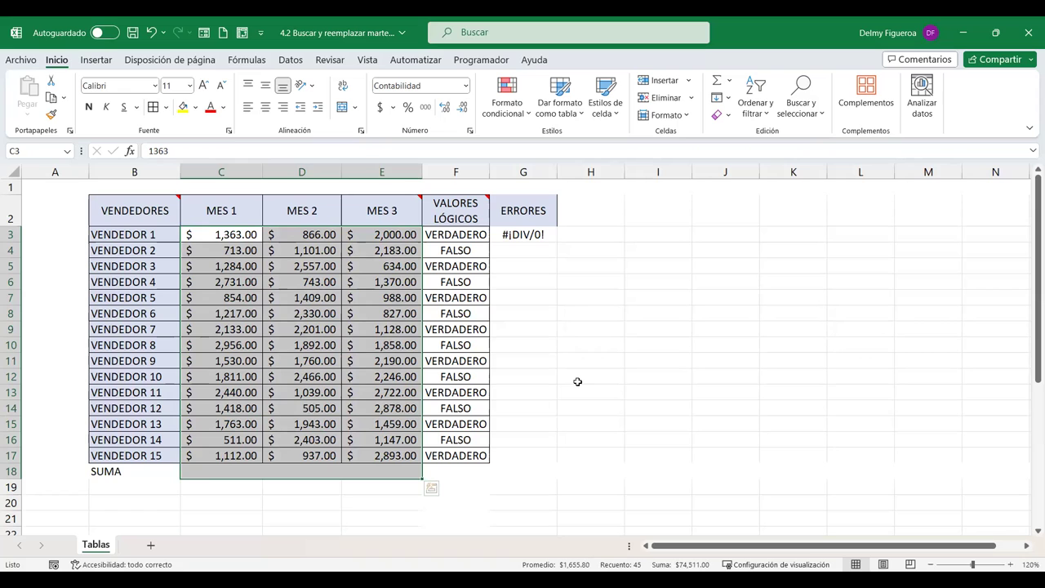
key(alt+equal)
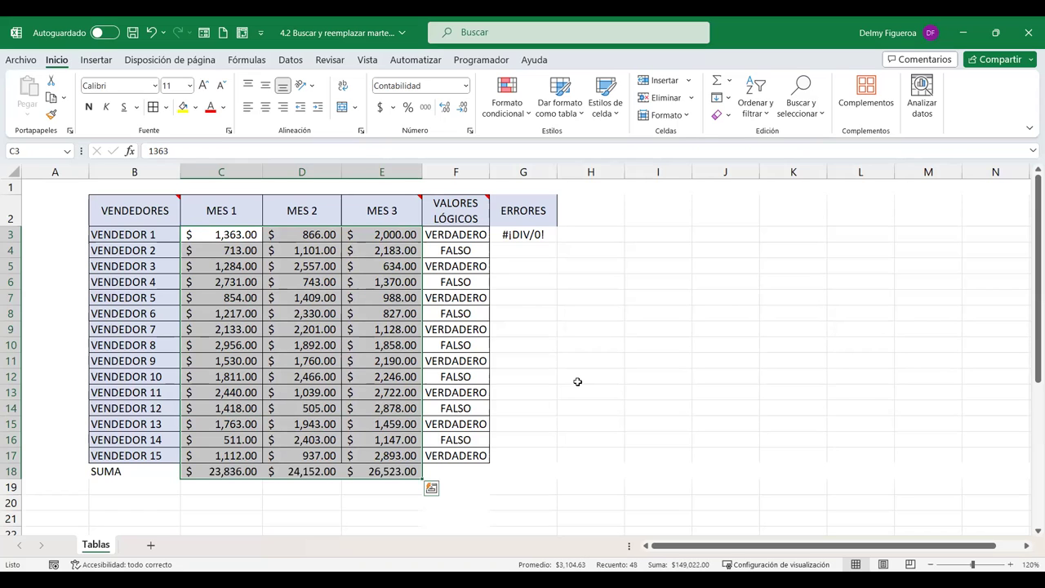
click(237, 470)
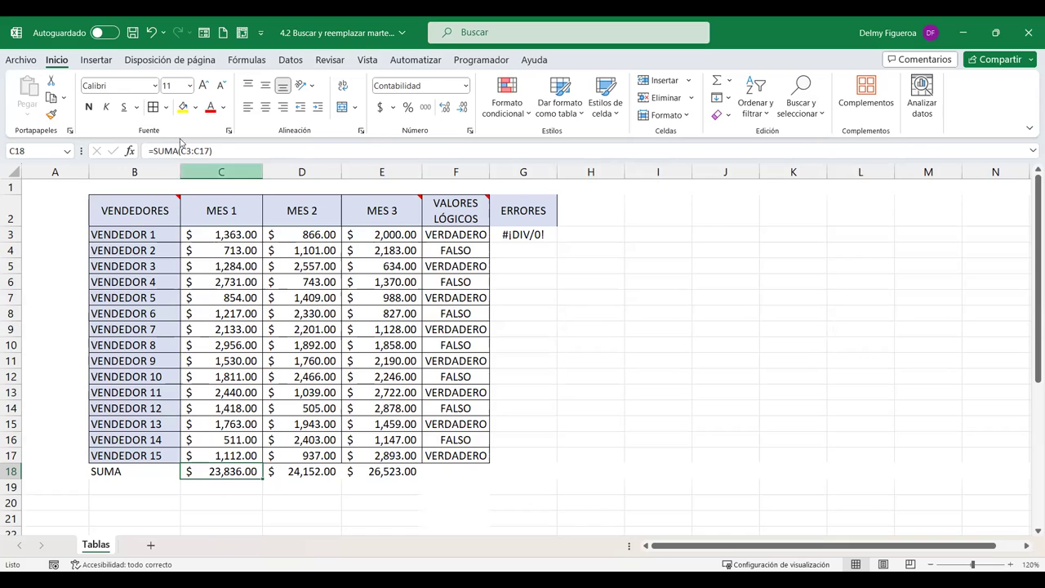
click(587, 267)
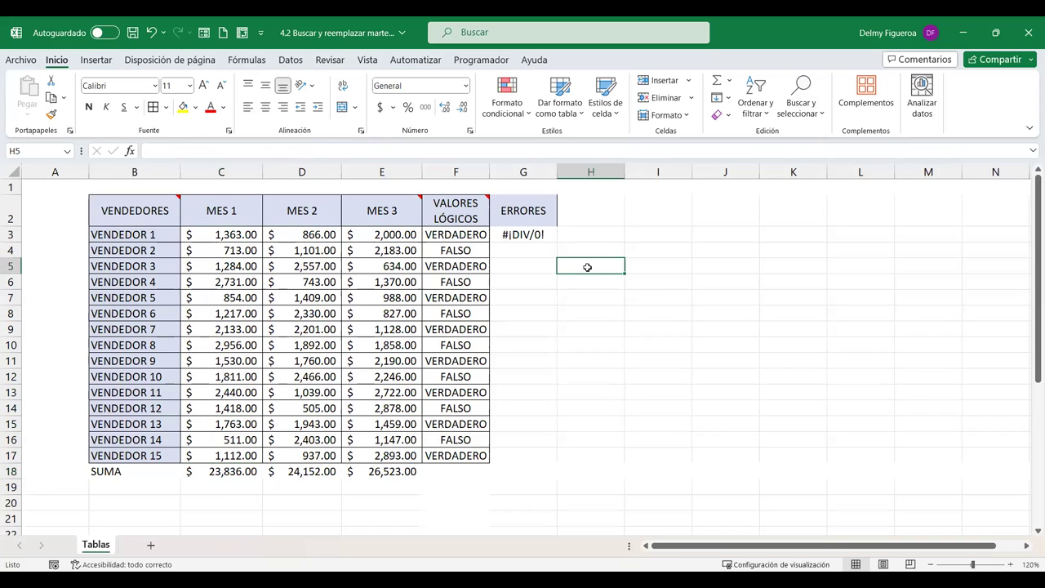
Head column H TEXTO and enter =TEXTO(E3;"$") in H3, which shows only "$"
click(603, 215)
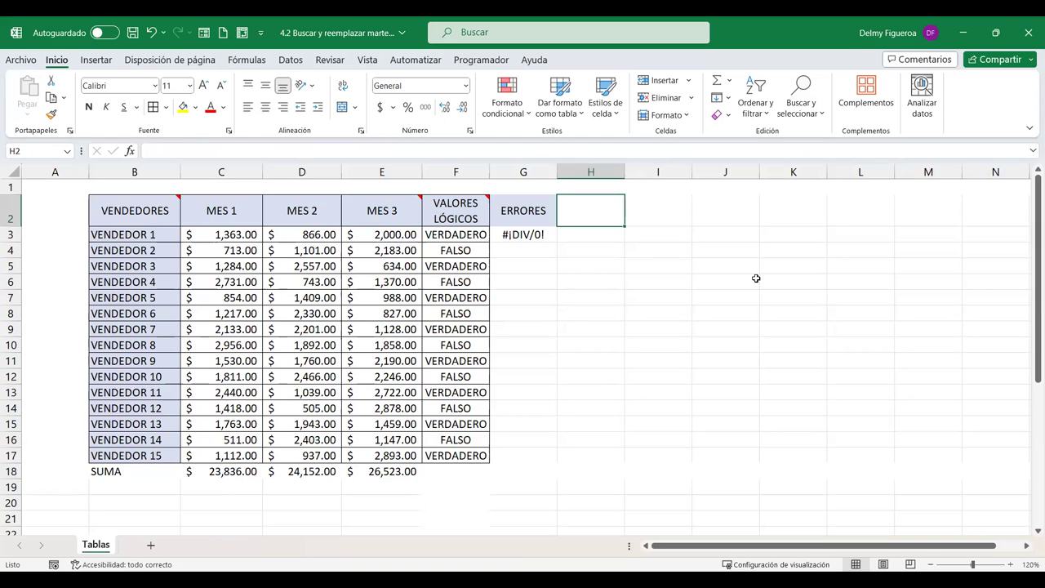
text(TEXTO)
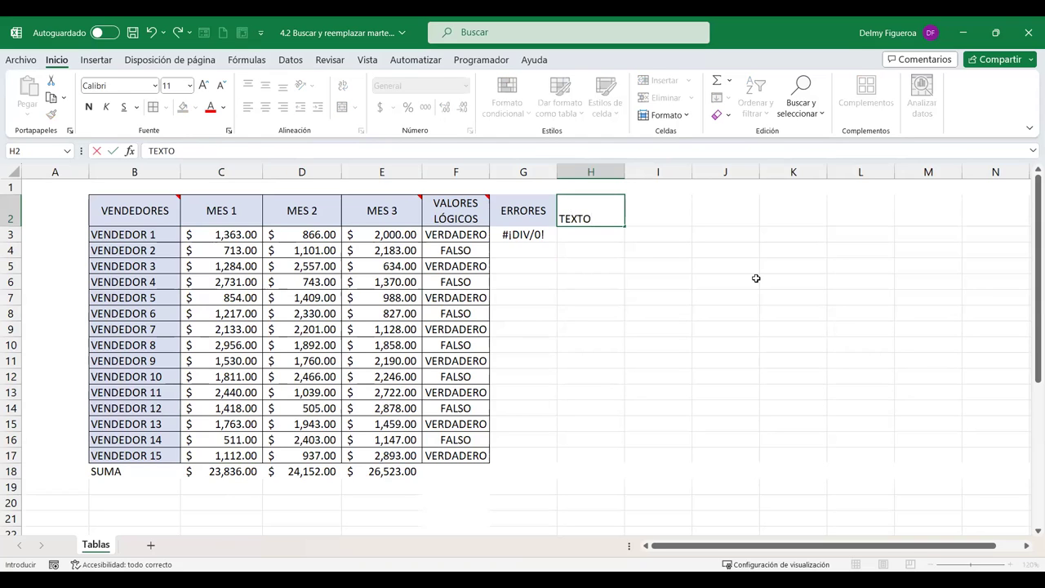
key(Return)
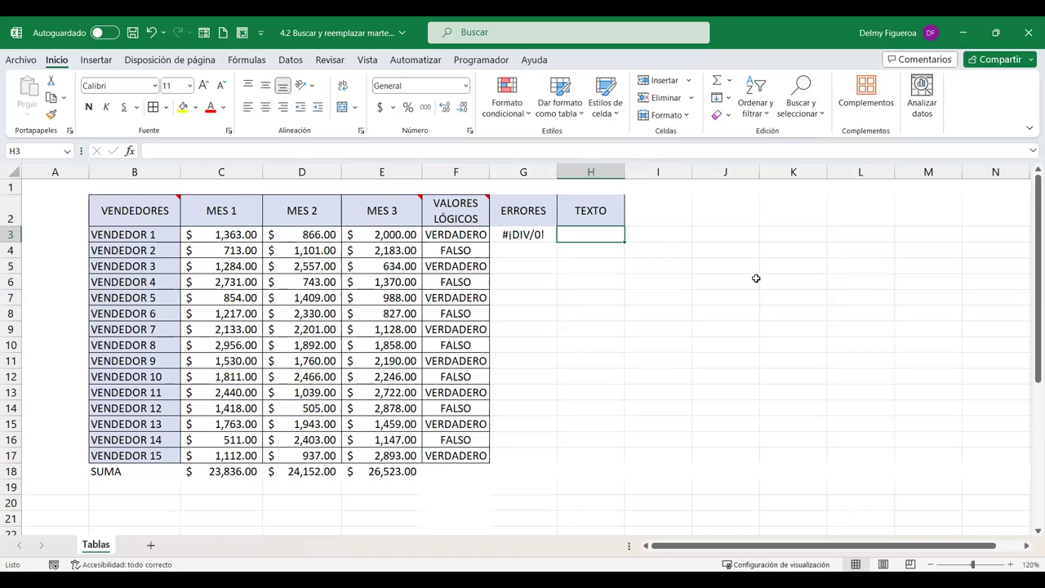
text(=)
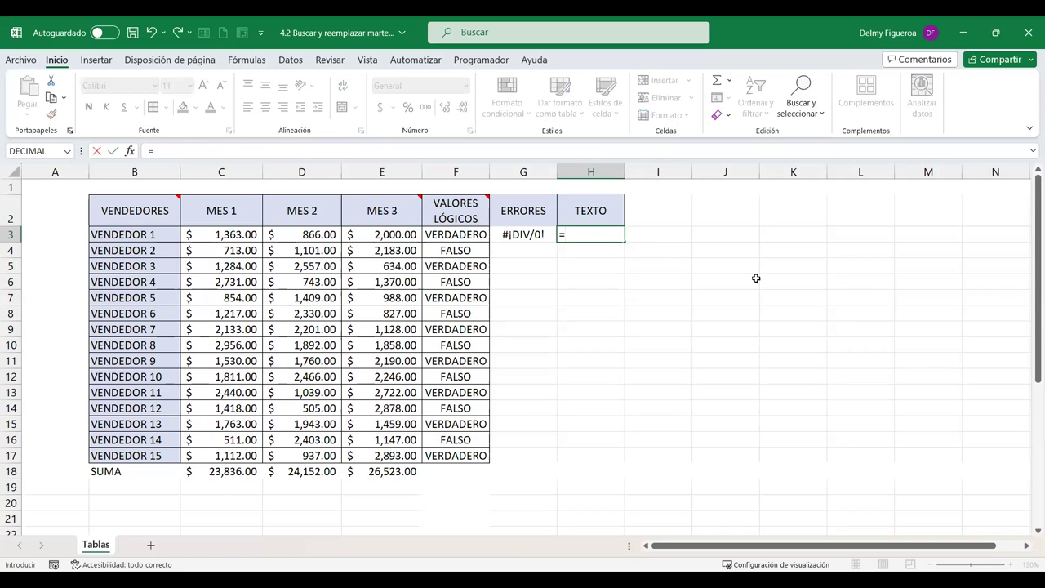
text(TEXT)
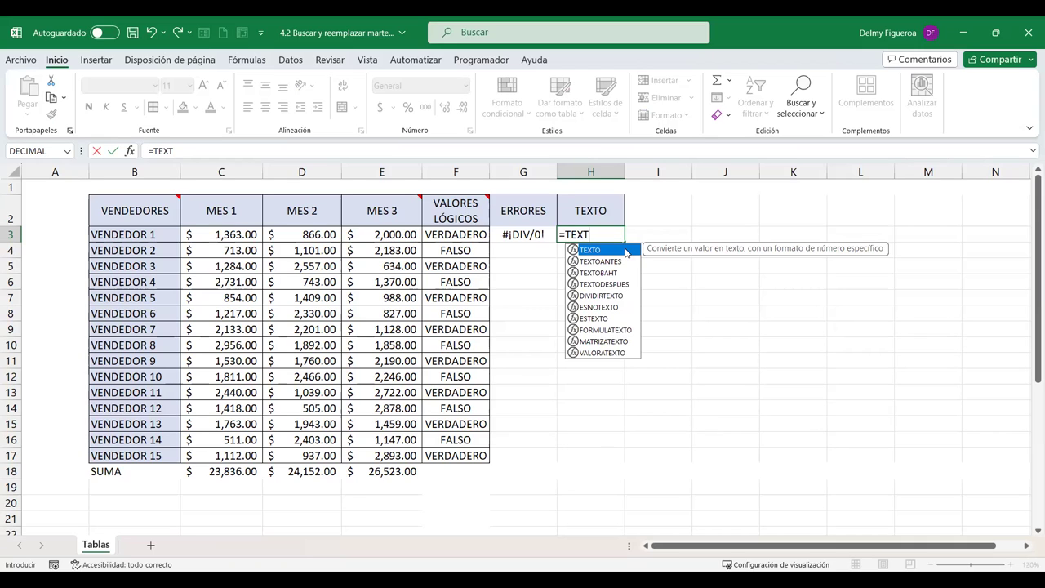
double_click(626, 250)
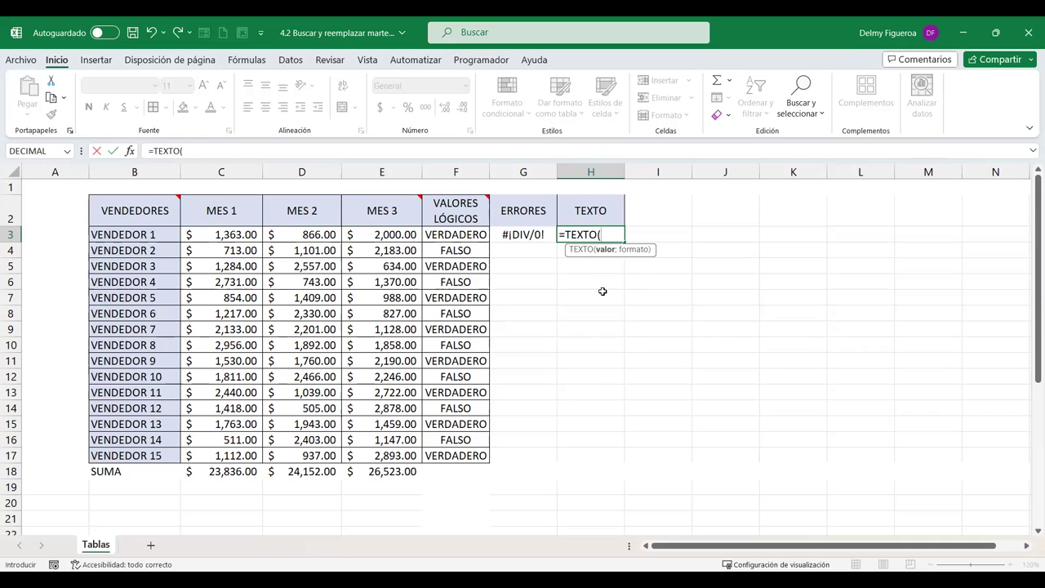
click(400, 234)
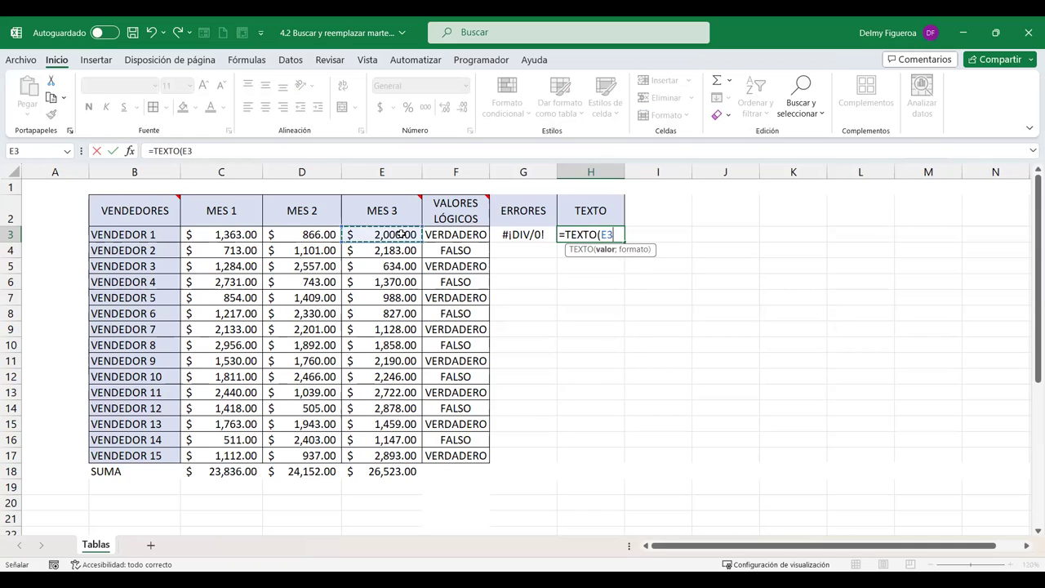
text(;)
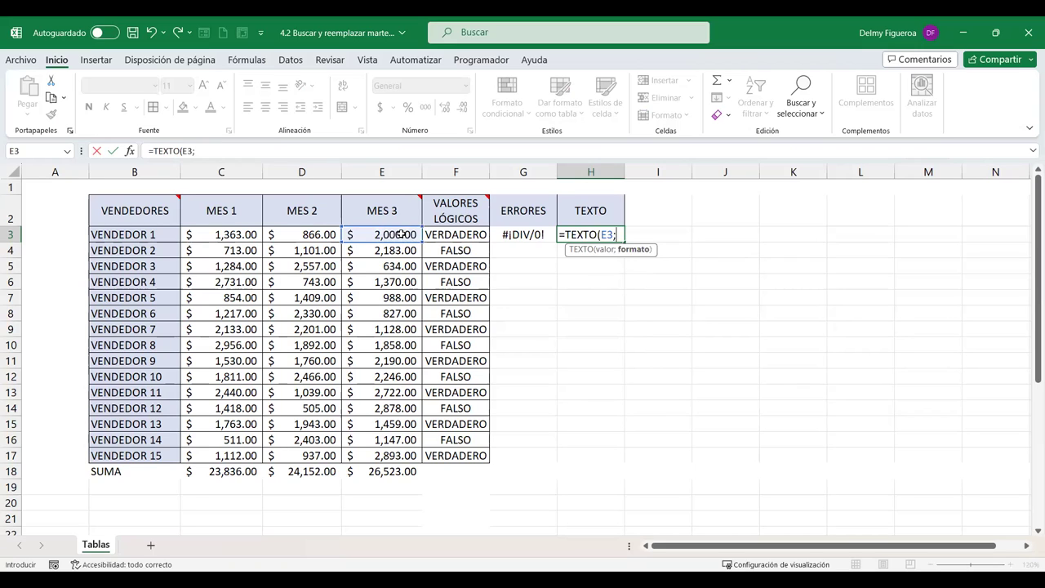
text("$)
key(Return)
key(Up)
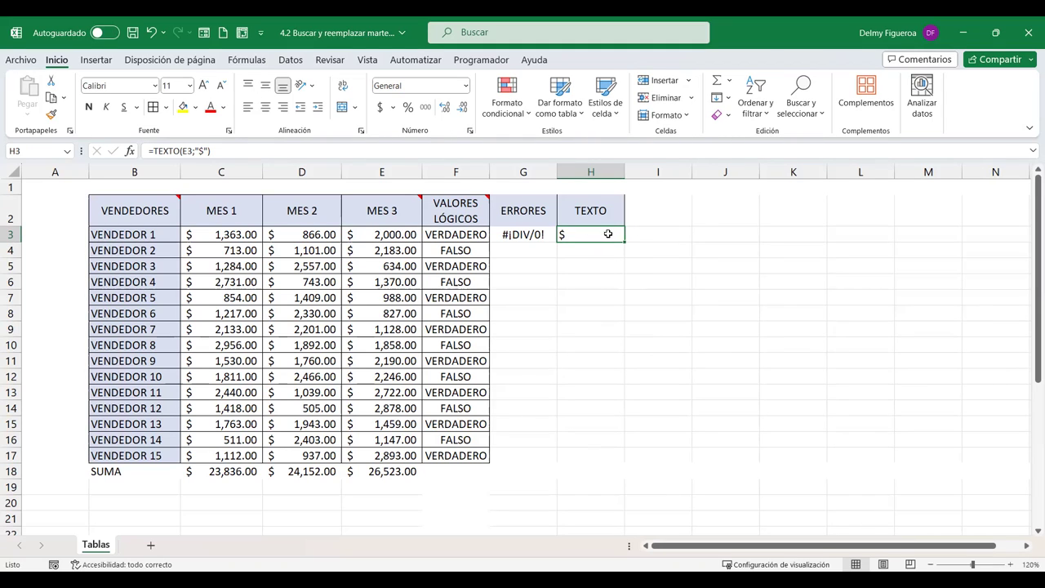
click(657, 236)
Enter =+FORMULATEXTO(C18) in I3 to display =SUMA(C3:C17) as text, then compare with H3
text(+)
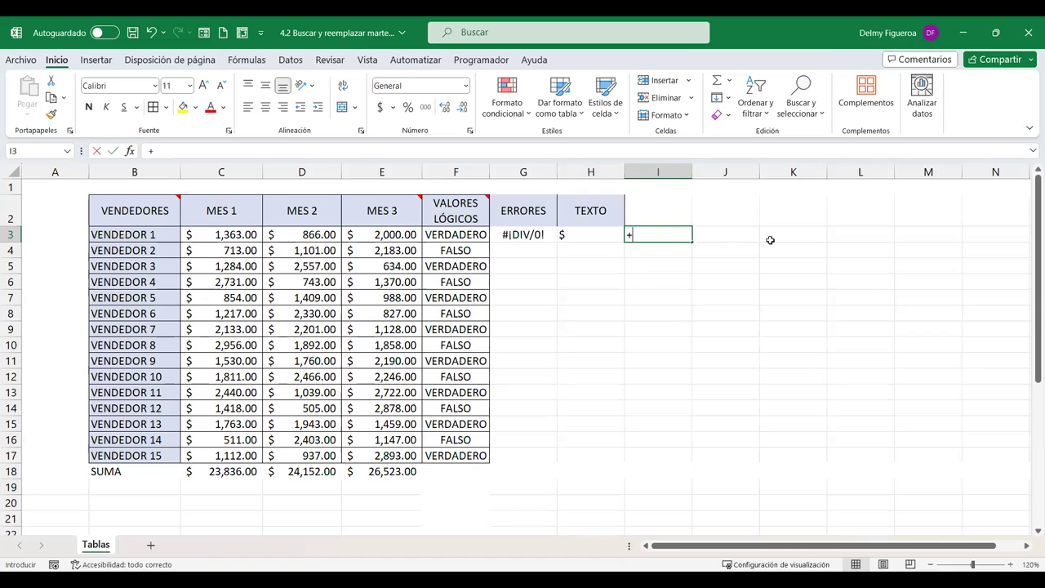
text(FOM)
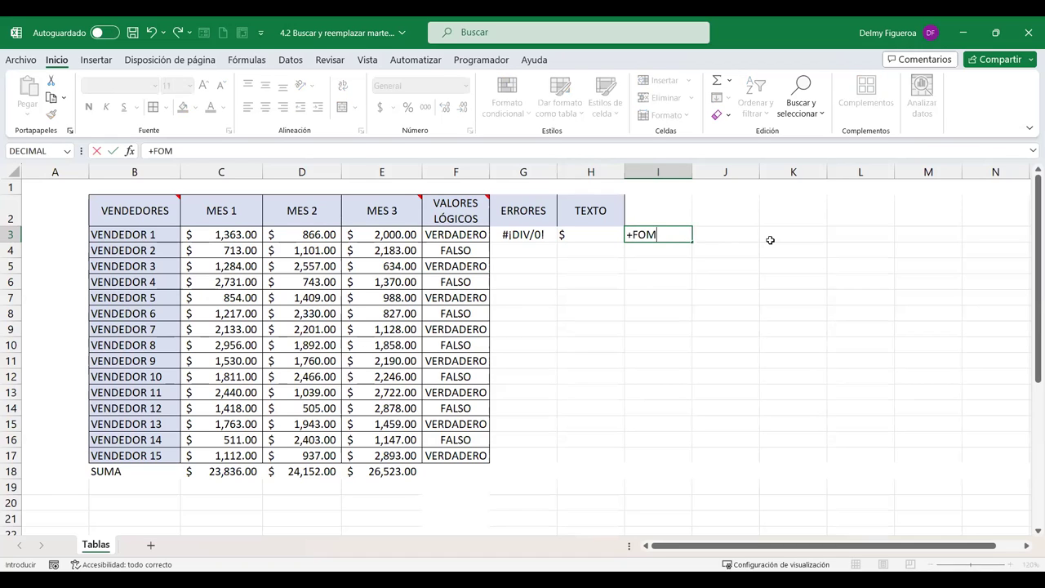
key(BackSpace)
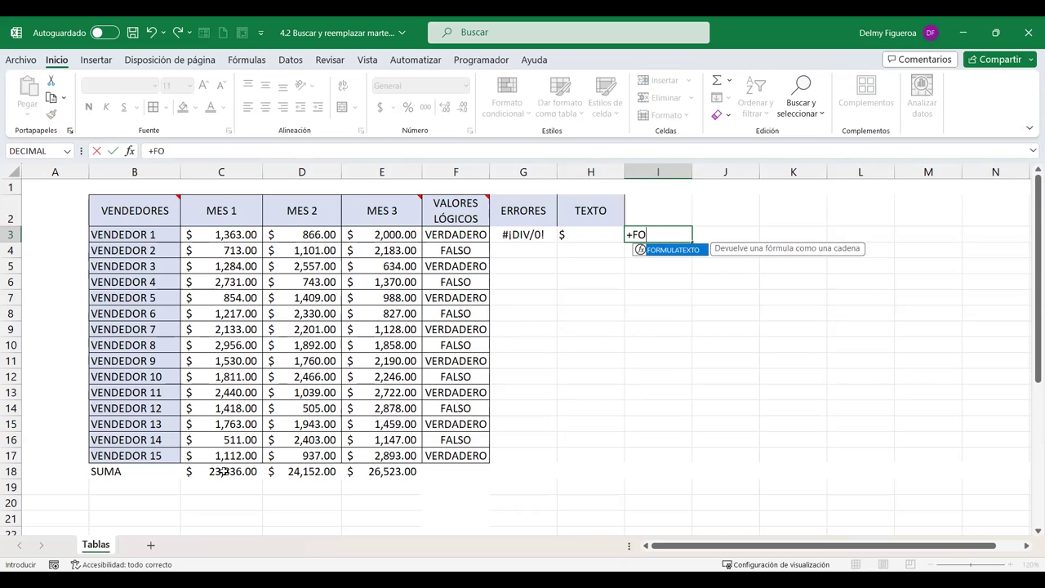
click(223, 471)
click(670, 234)
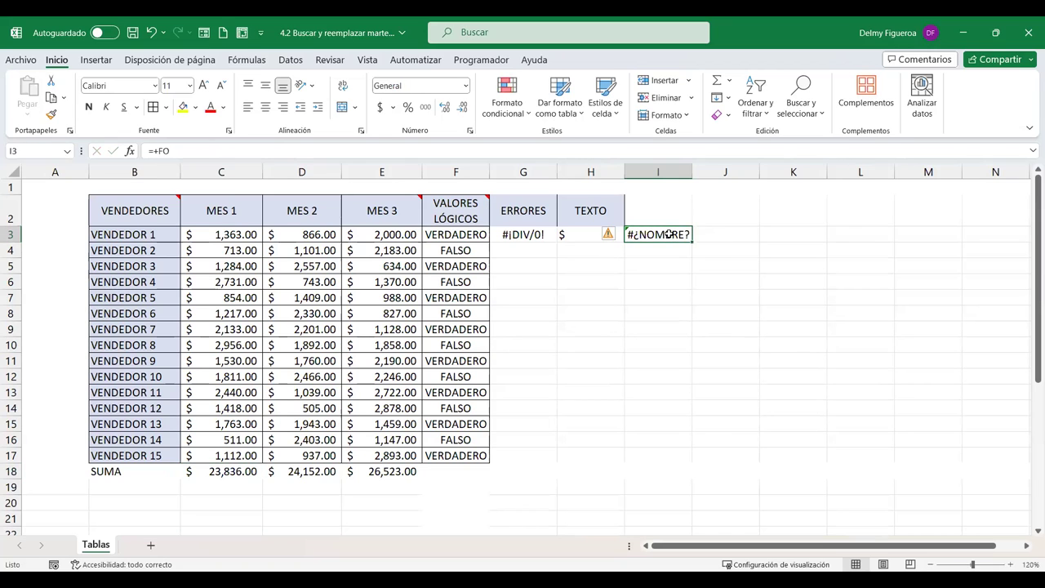
text(+)
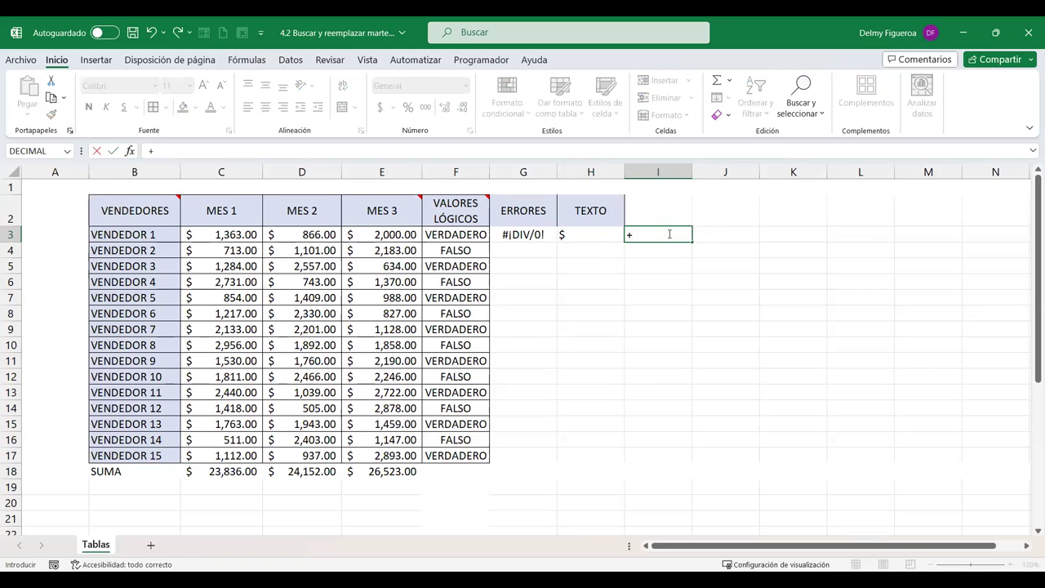
text(FORM)
double_click(685, 250)
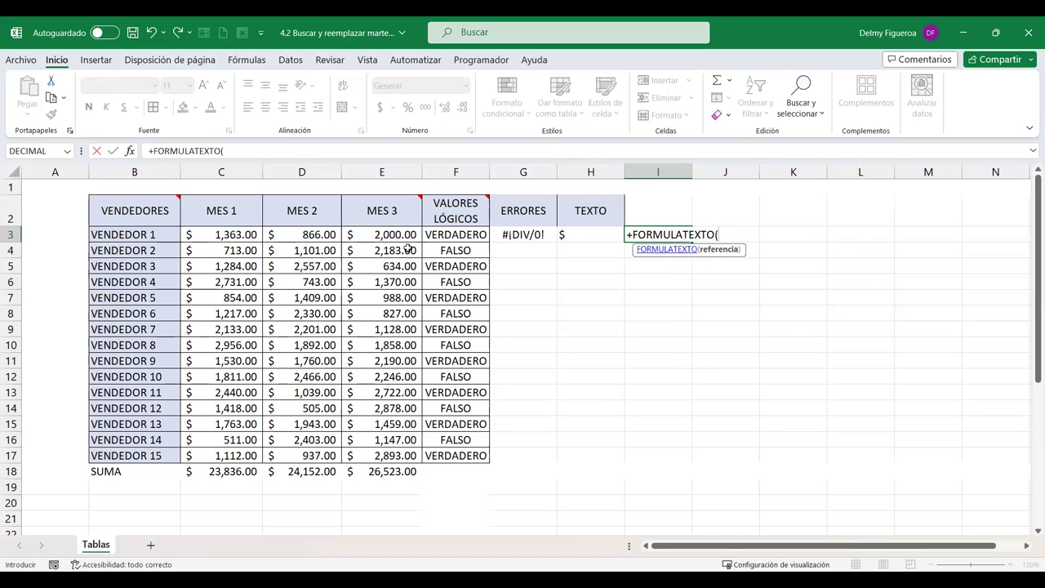
click(230, 471)
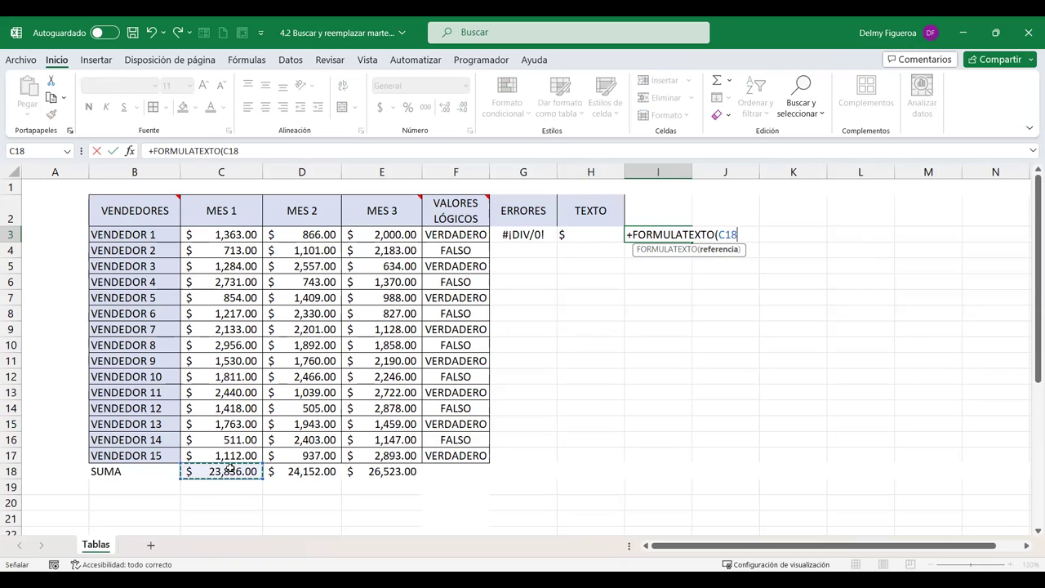
key(Return)
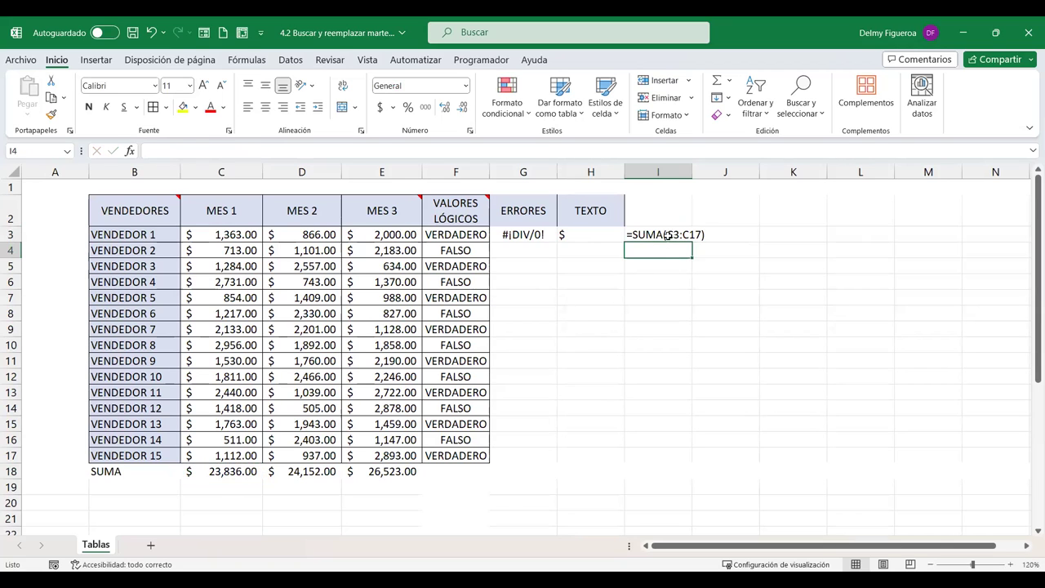
click(671, 234)
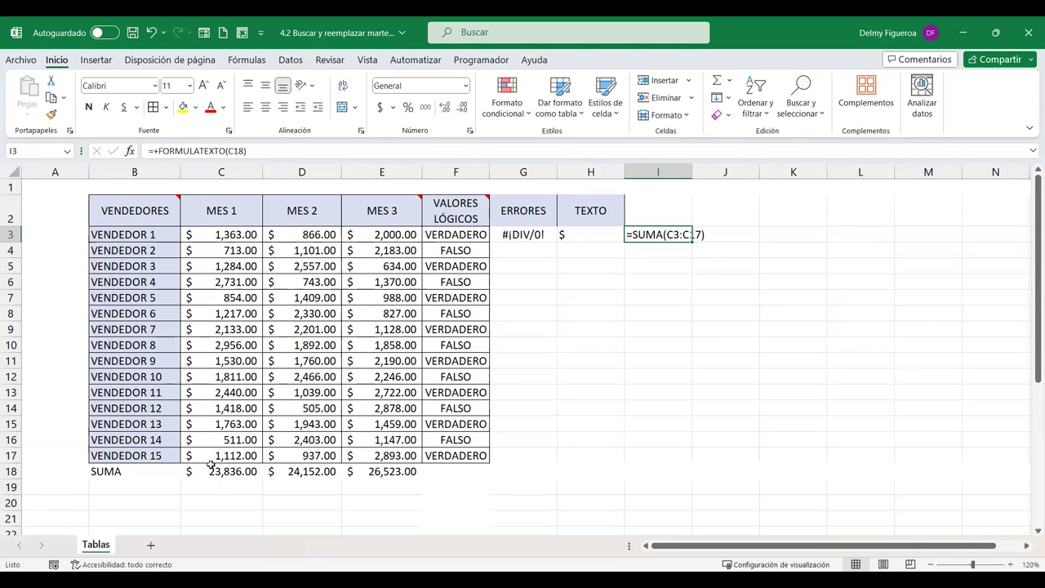
click(590, 234)
click(786, 310)
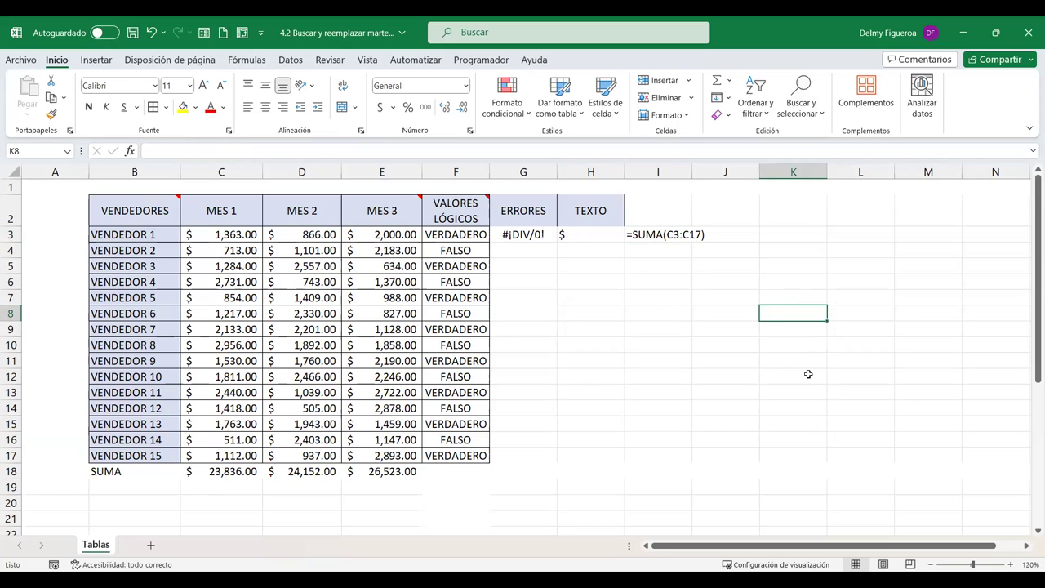
key(ctrl+i)
click(633, 360)
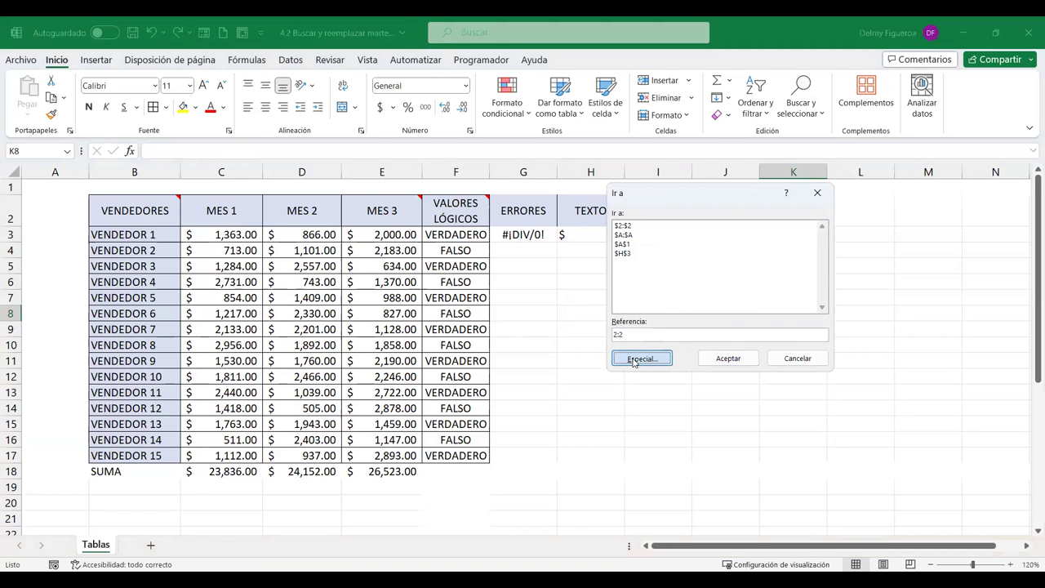
click(601, 237)
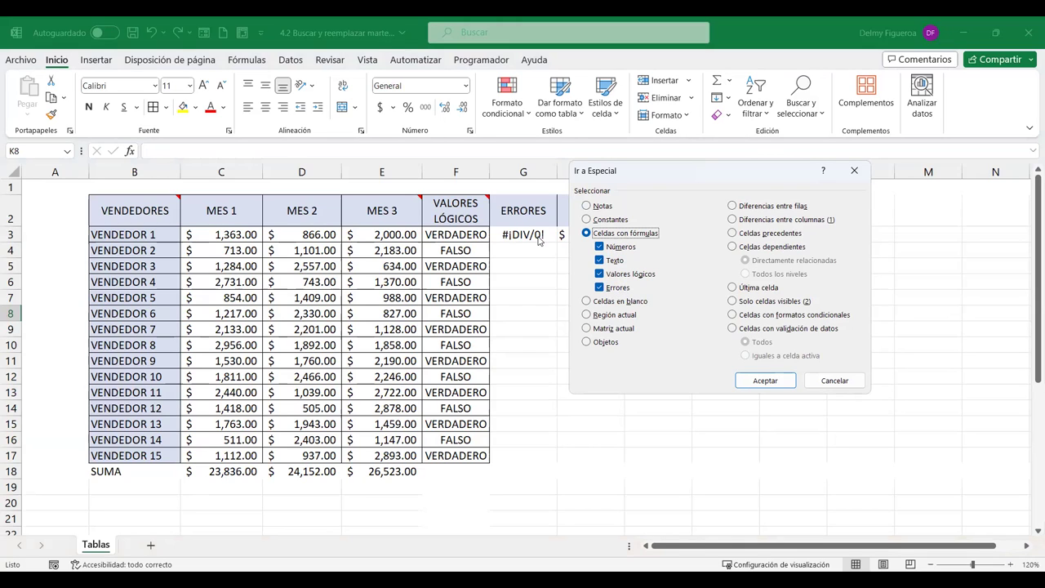
click(779, 385)
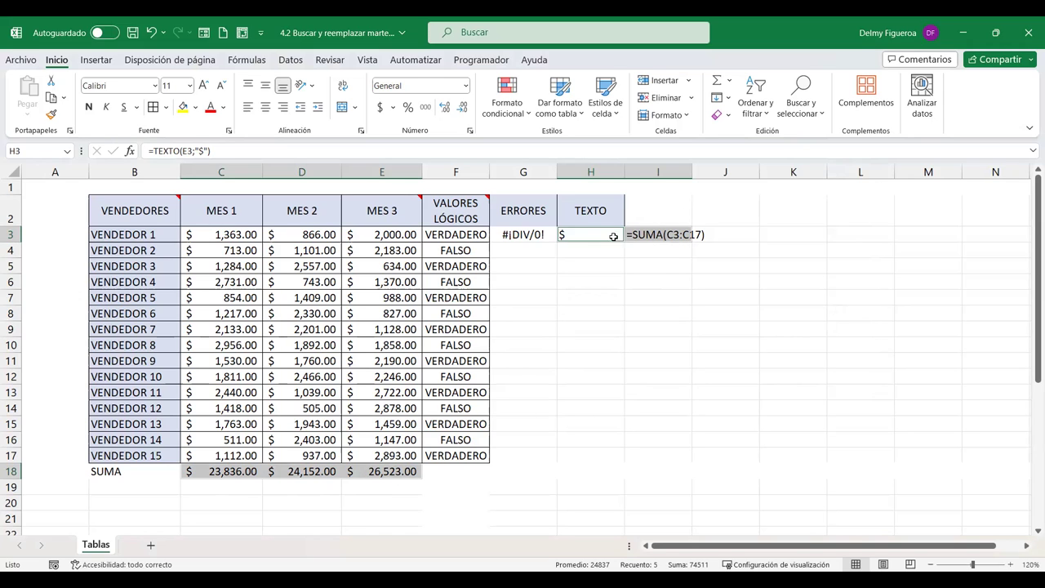
click(674, 325)
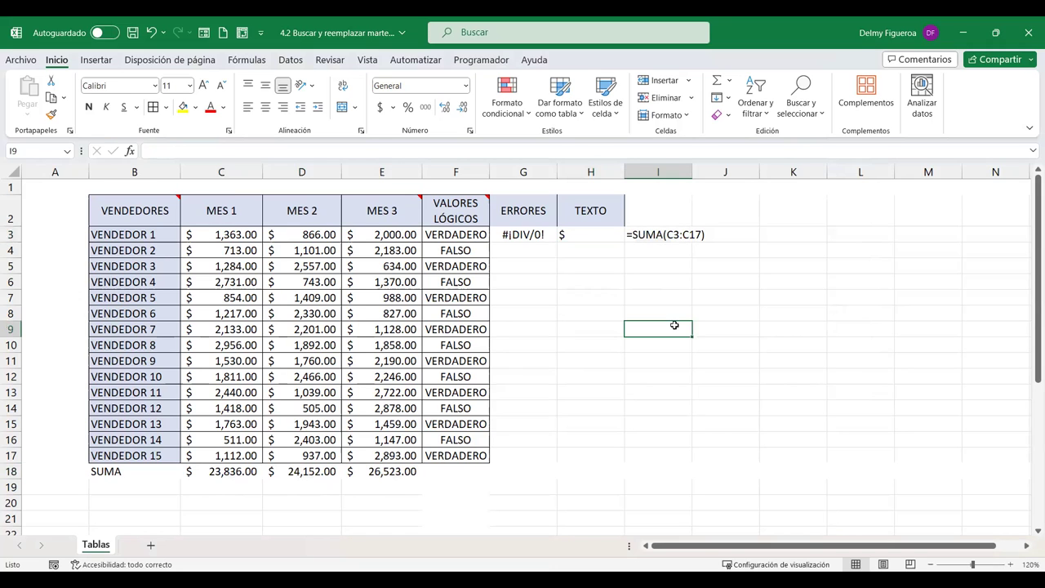
key(F5)
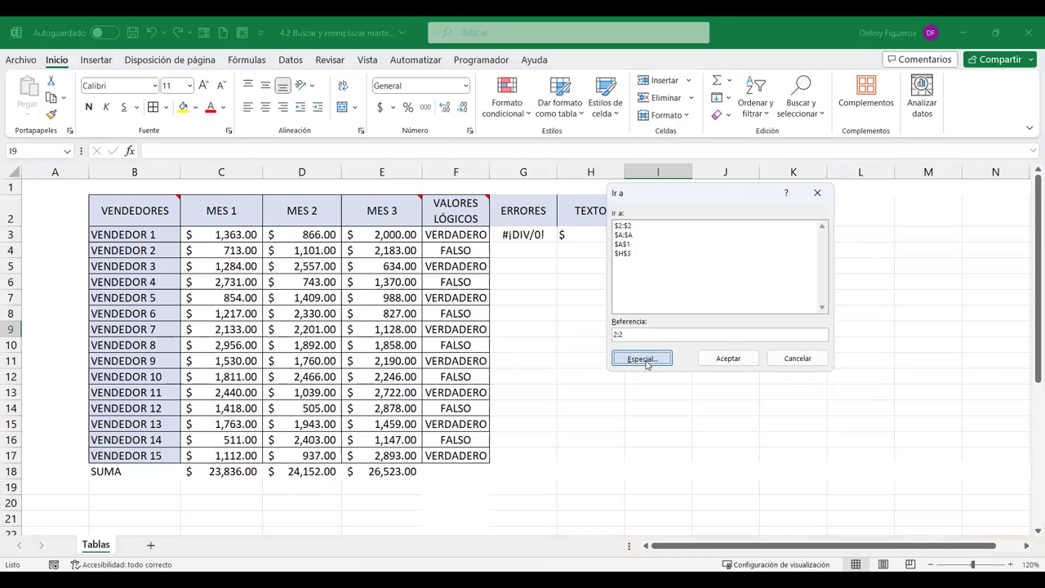
click(645, 362)
click(606, 233)
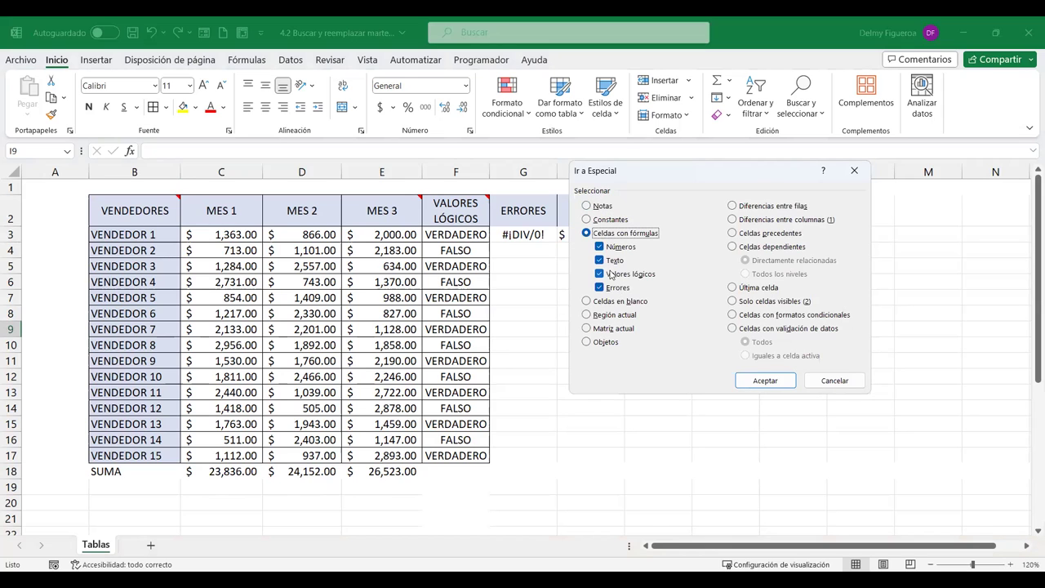
click(838, 382)
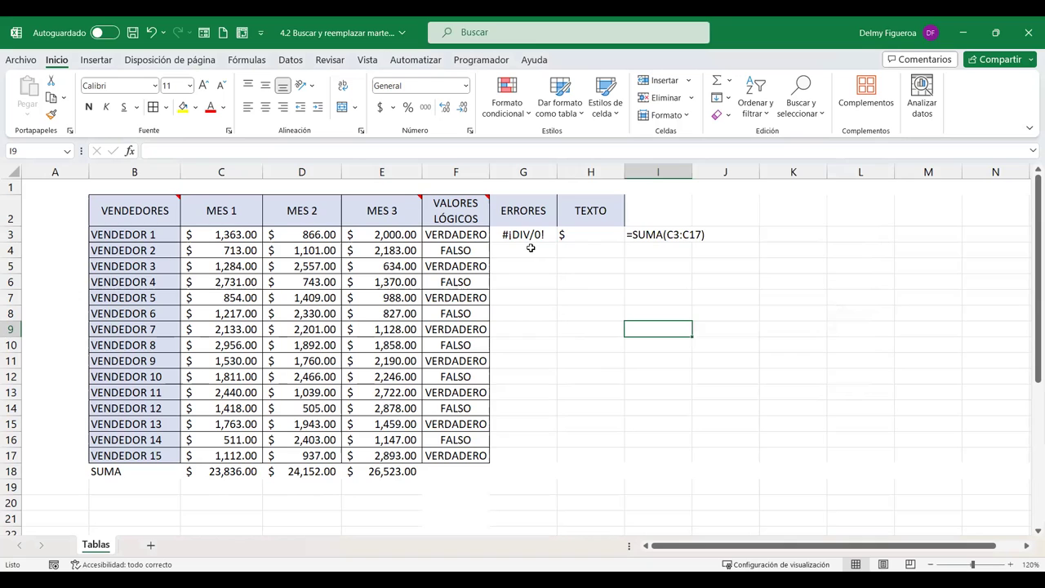
click(530, 247)
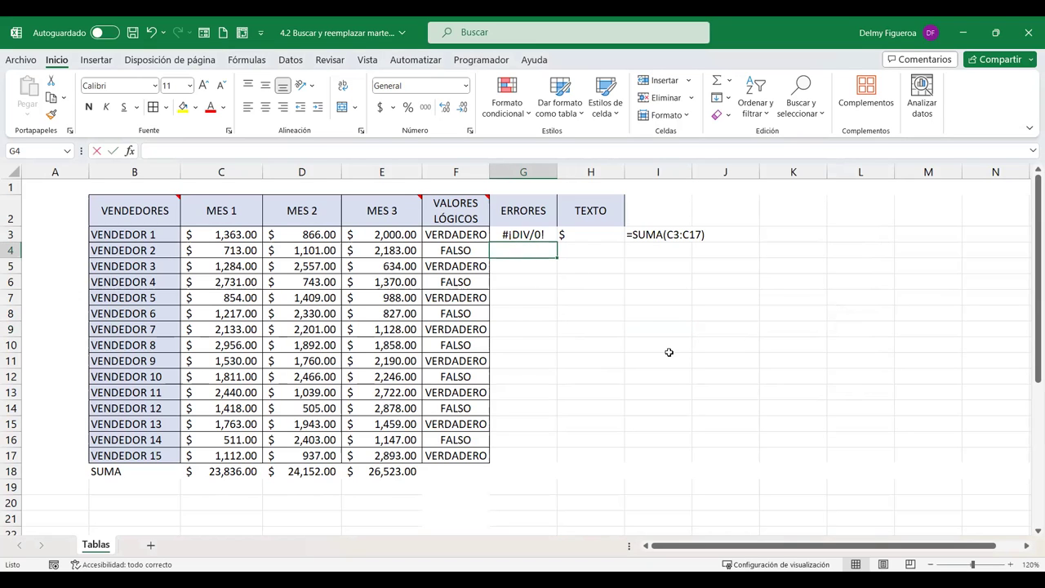
Enter =+C4:E4/0 in G4, spilling #¡DIV/0! errors across G4:I4
text(+)
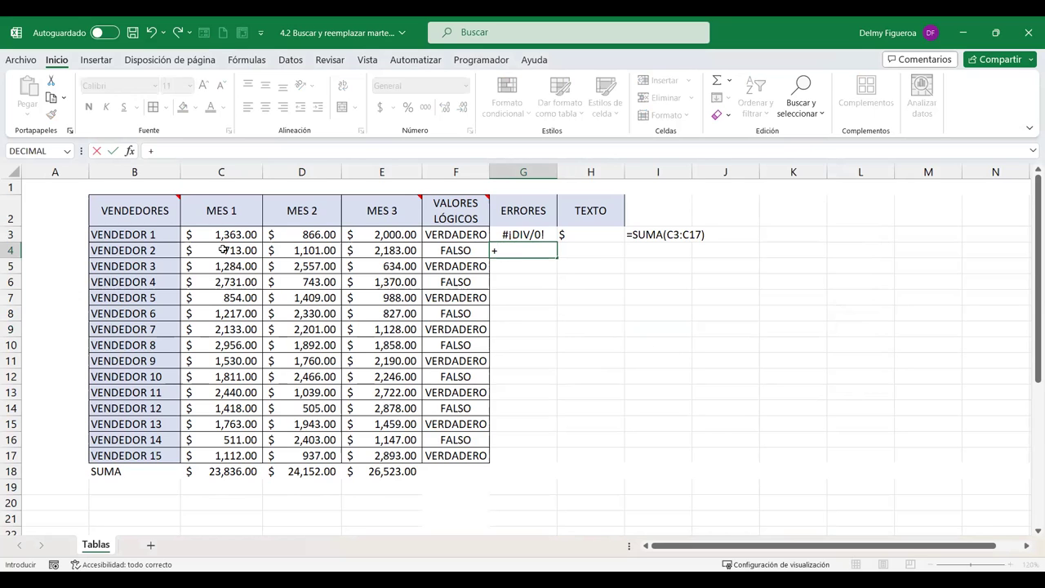
click(225, 251)
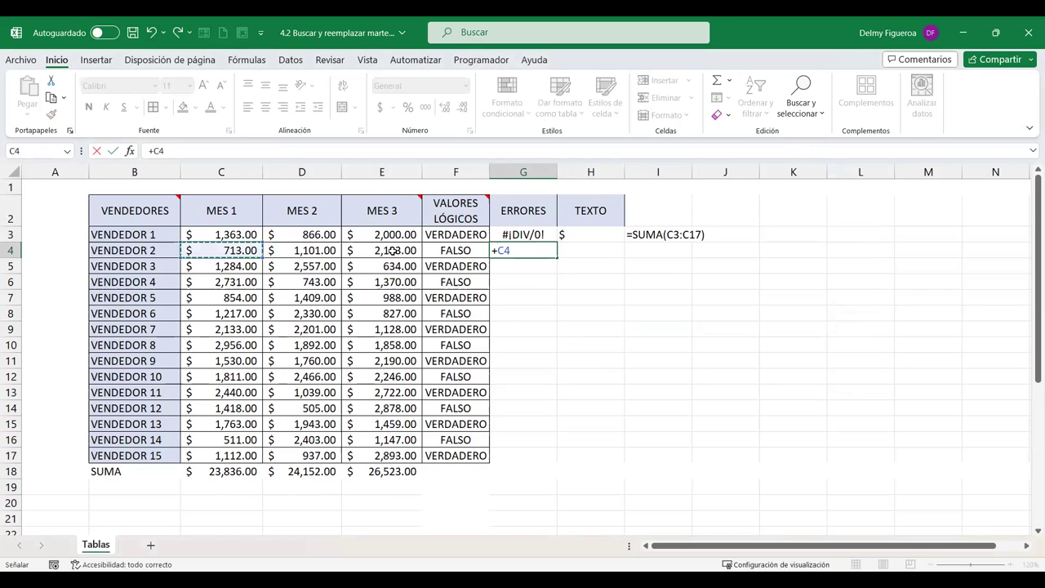
drag(225, 250, 392, 251)
text(/0)
key(Return)
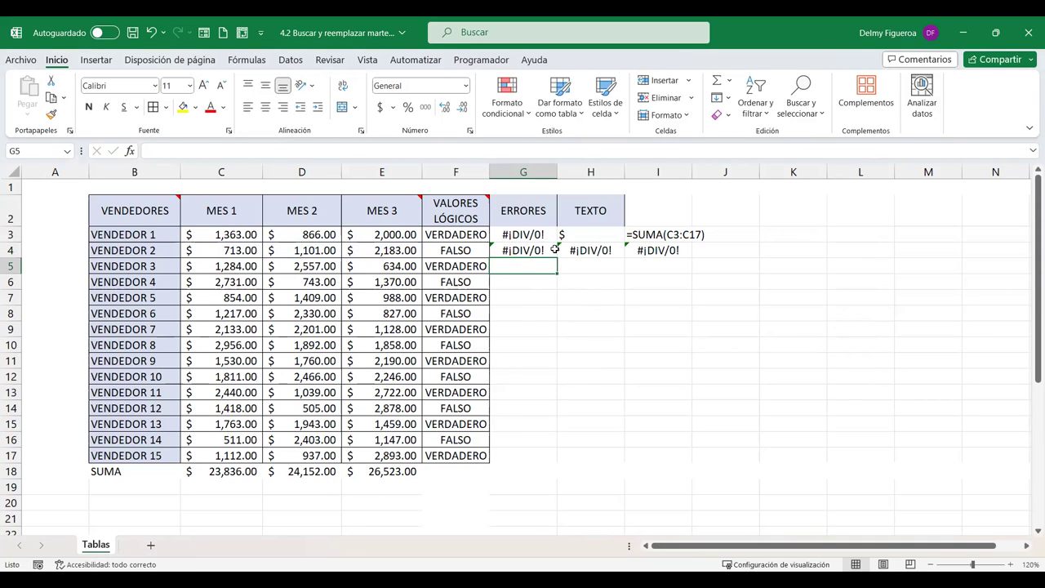
click(524, 245)
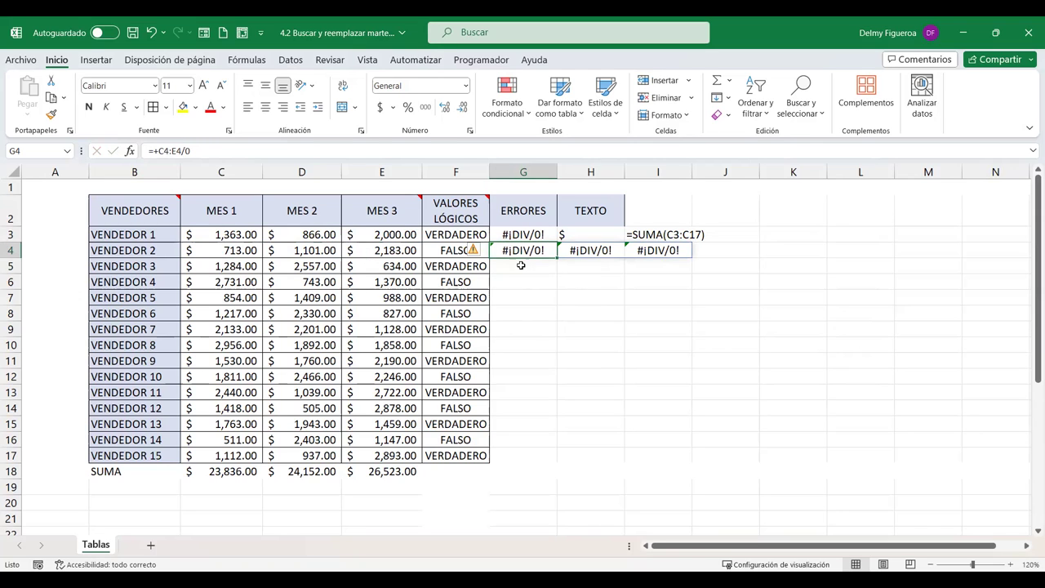
click(749, 329)
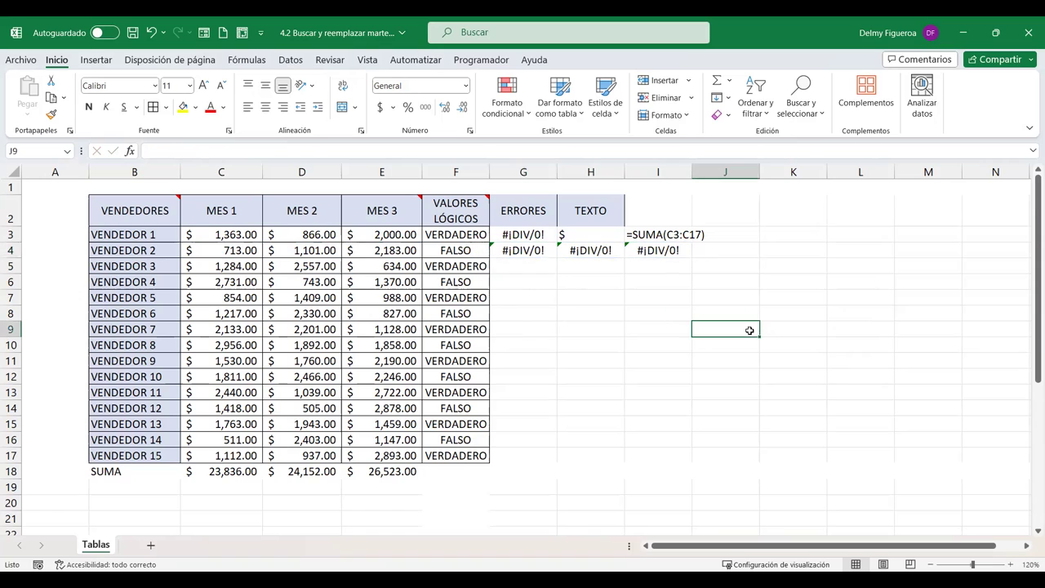
click(535, 263)
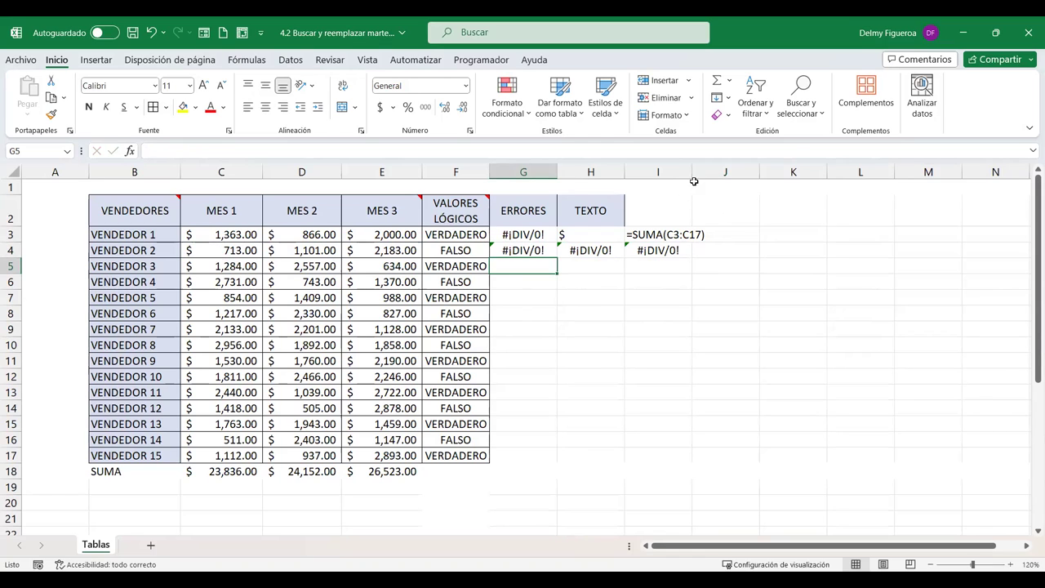
Copy the VALORES LÓGICOS header from F2 into J2 and widen column I
click(456, 210)
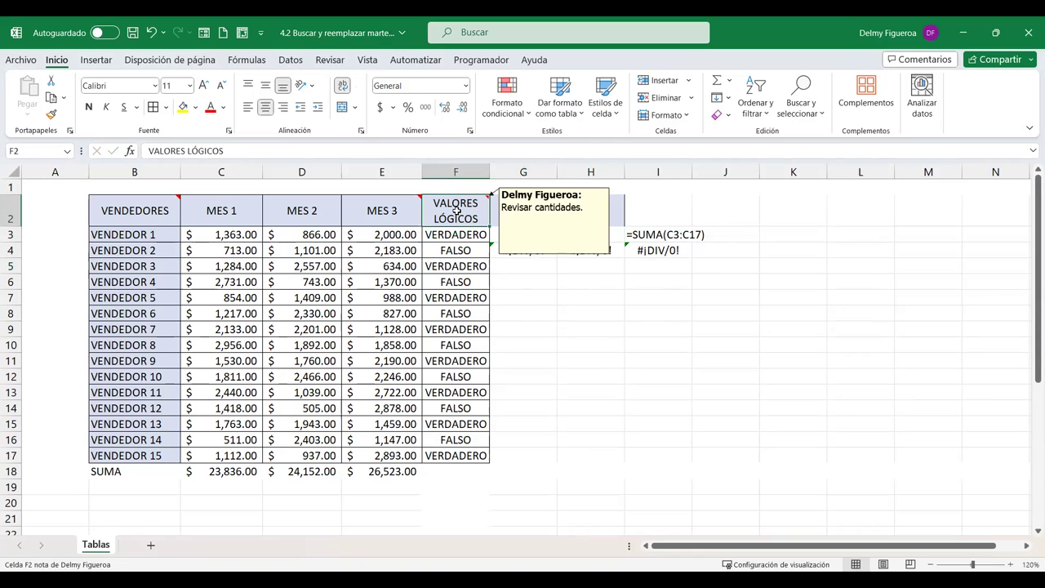
key(ctrl+c)
click(722, 210)
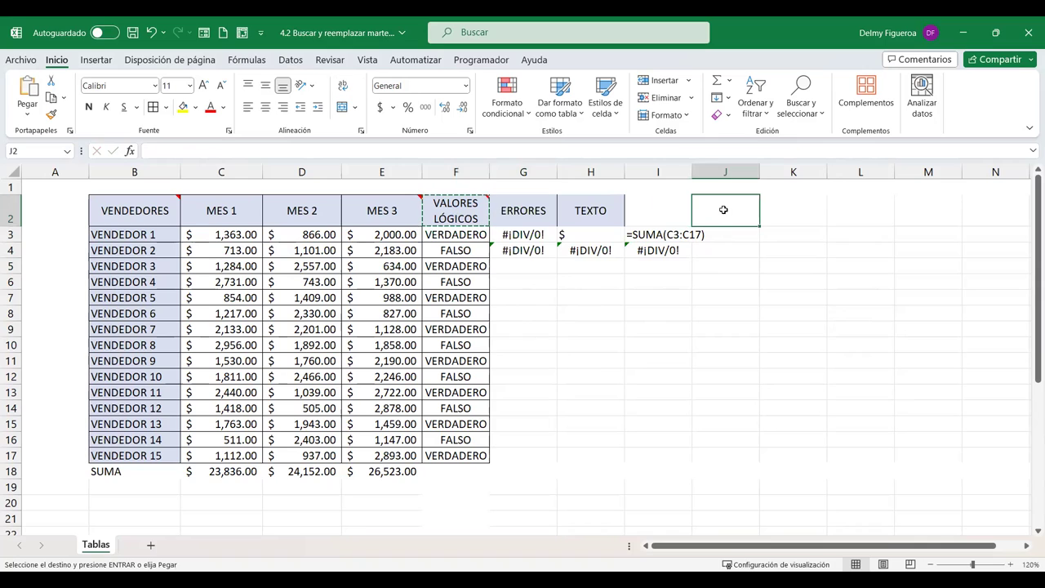
key(ctrl+v)
key(ctrl+v)
key(Return)
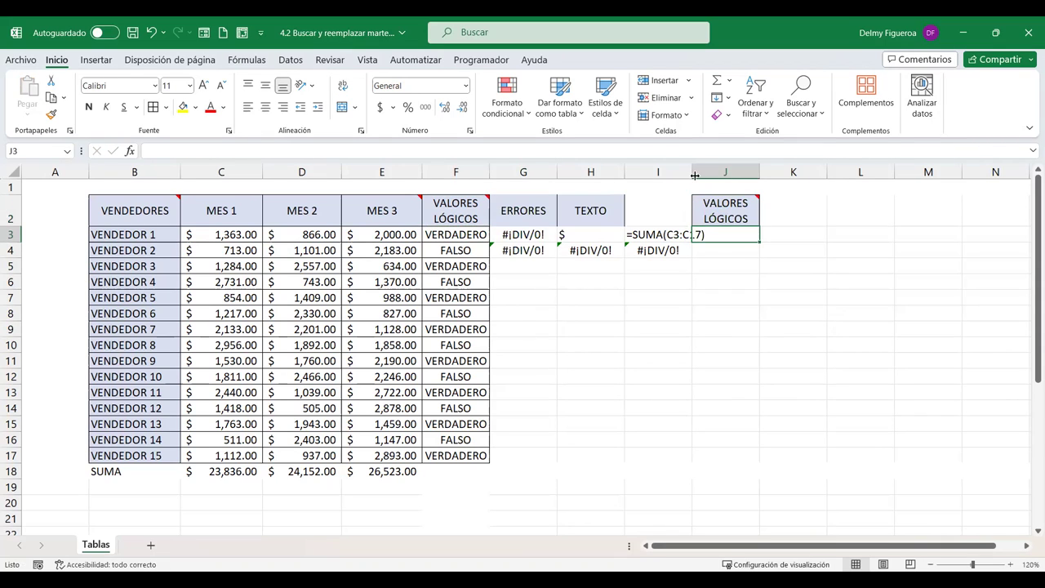
drag(692, 170, 708, 170)
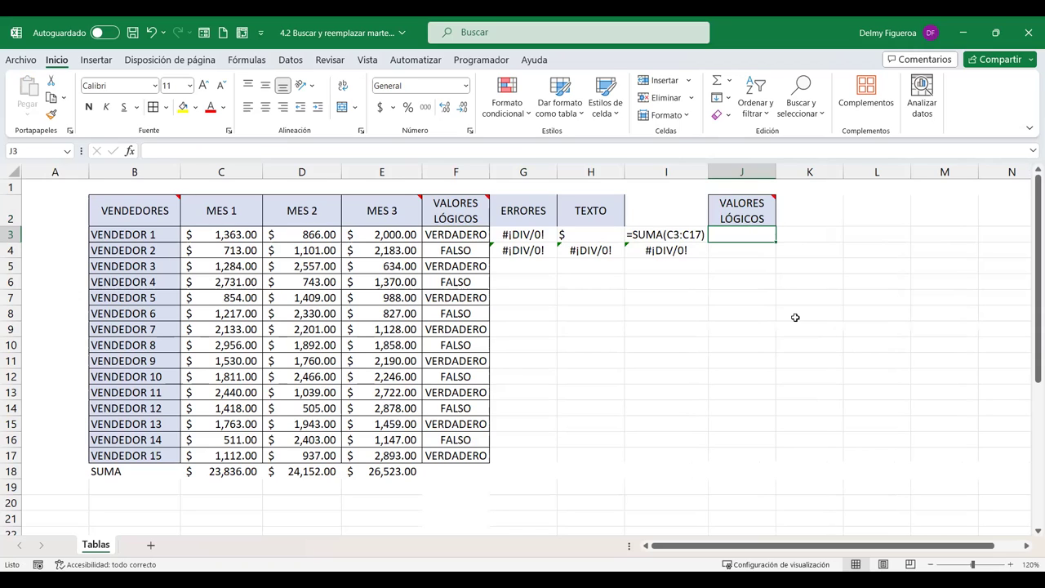
Enter =+E3>2000 in J3, which returns FALSO
text(+)
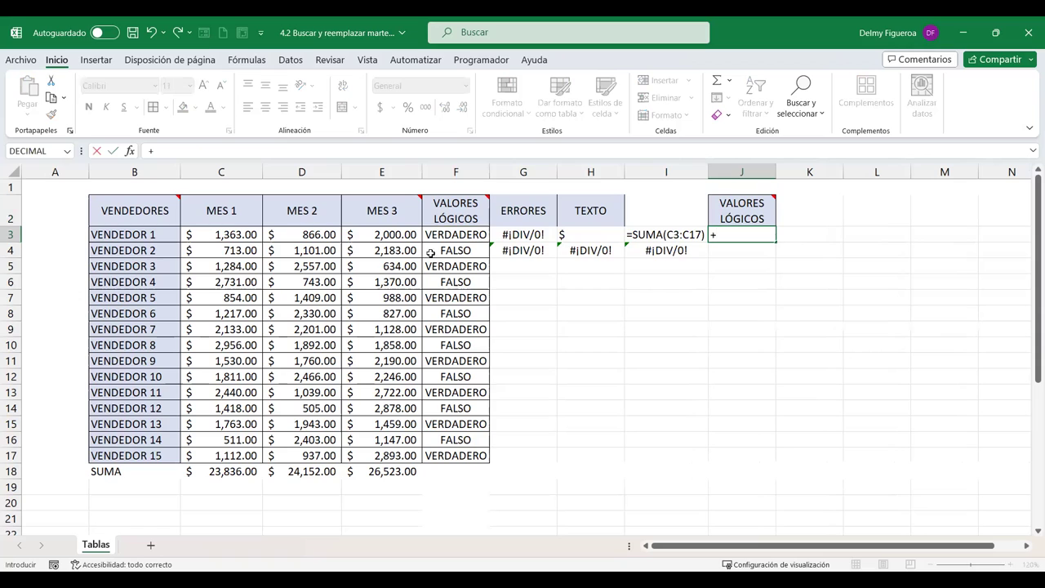
click(399, 234)
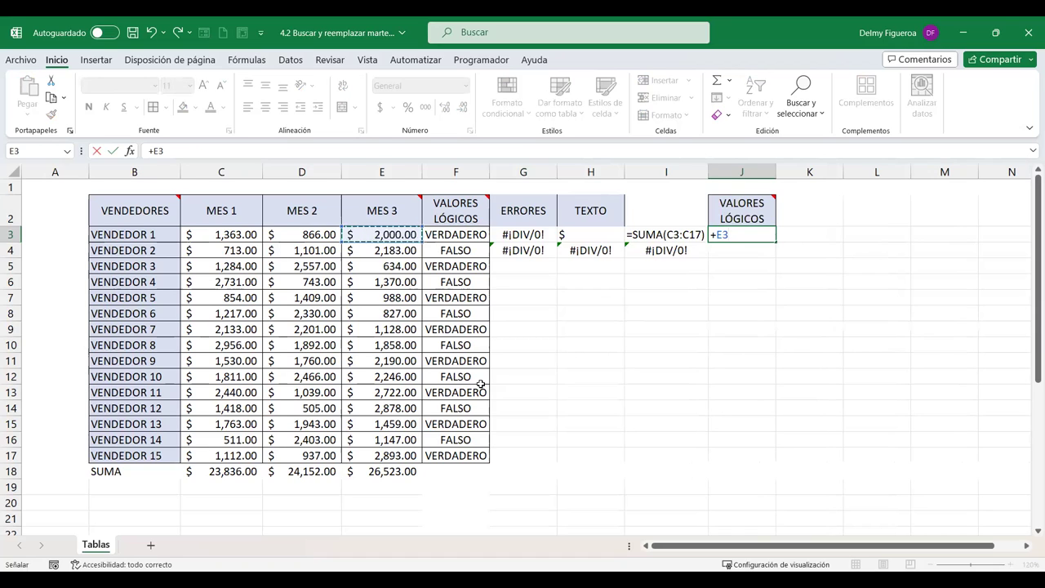
text(<300)
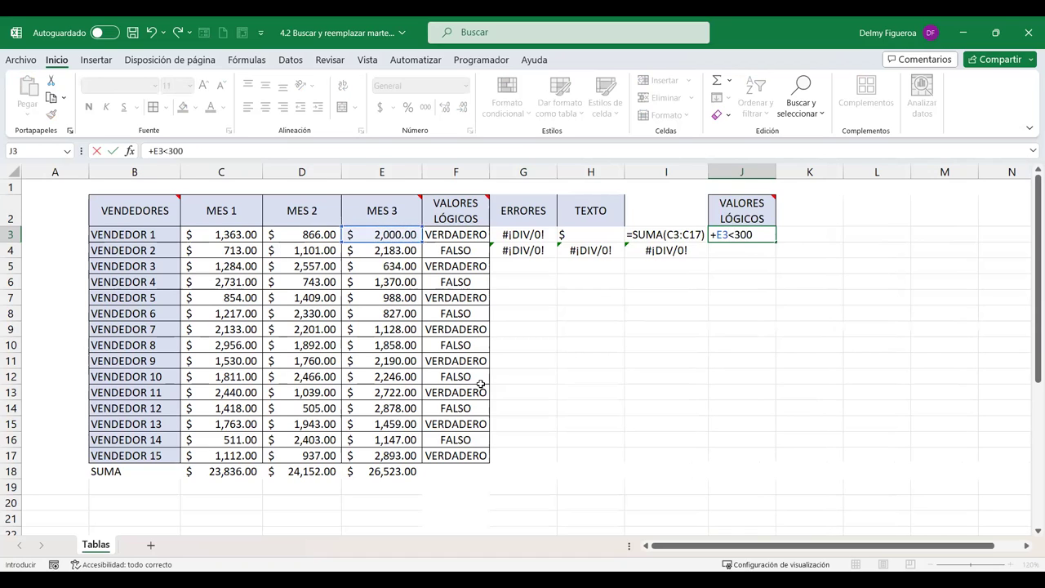
text(0)
key(BackSpace)
key(BackSpace)
key(BackSpace)
key(BackSpace)
key(BackSpace)
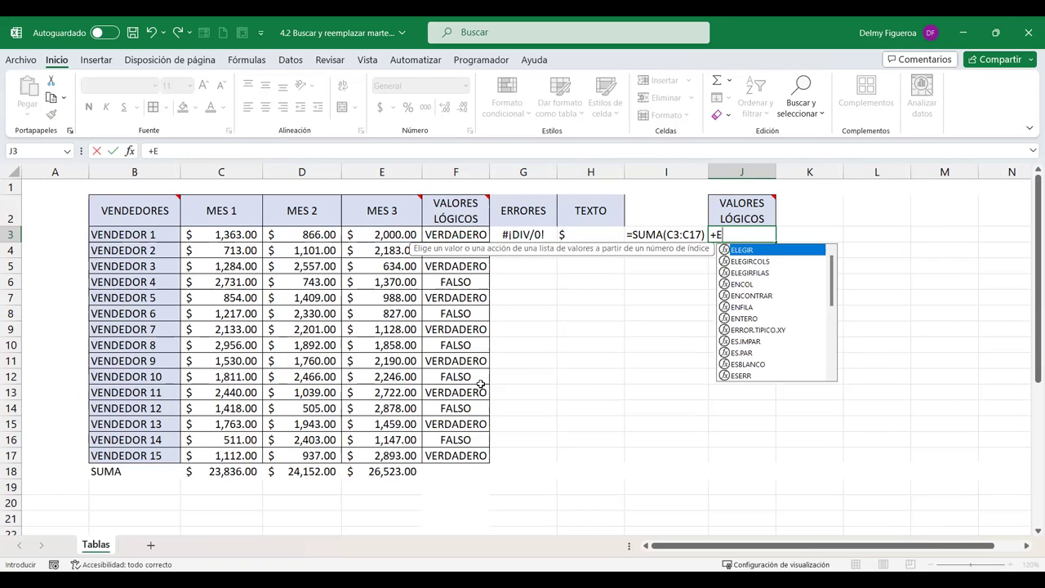
text(3>)
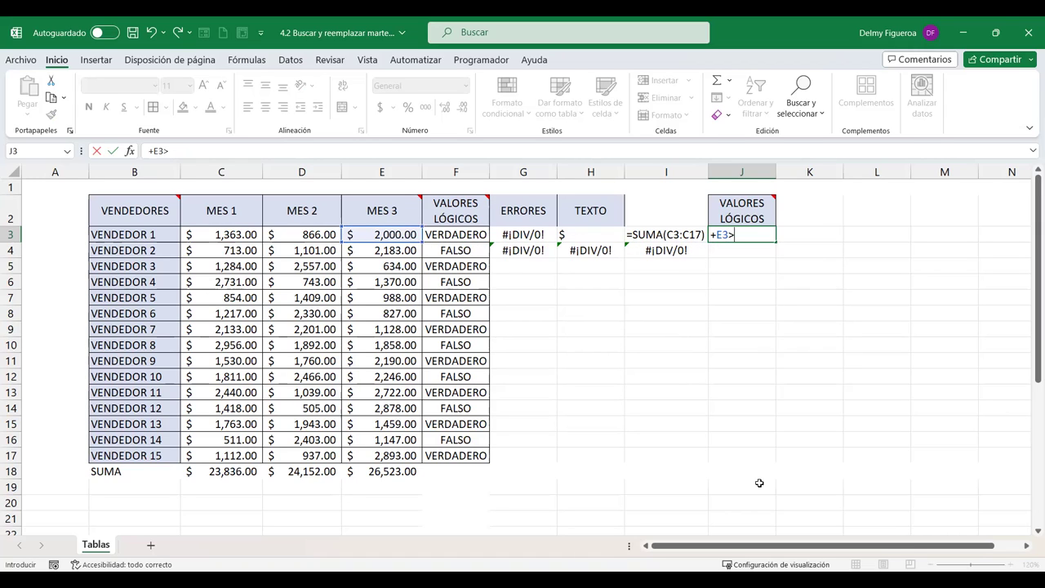
text(3)
text(2000)
key(BackSpace)
key(BackSpace)
key(BackSpace)
key(BackSpace)
key(BackSpace)
text(2000)
key(Return)
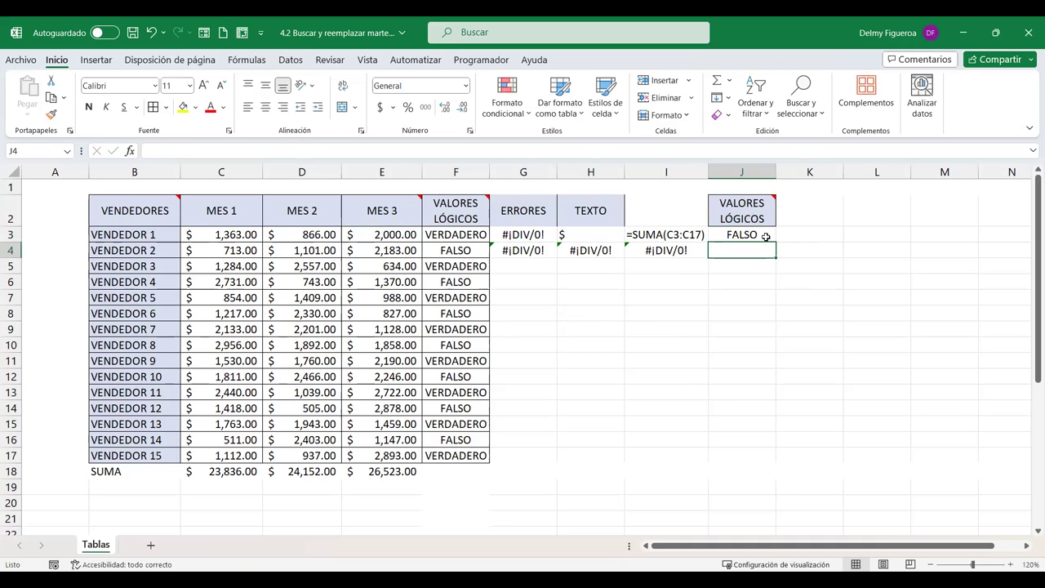
Copy the MES 3 >2000 comparison formula from J3 down to J17
click(755, 232)
drag(776, 243, 767, 455)
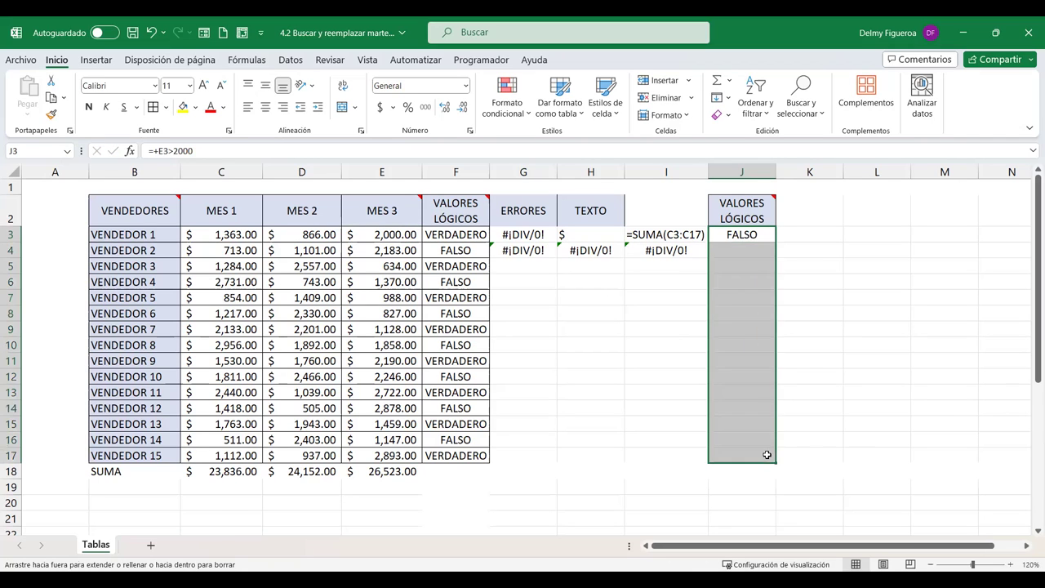
click(759, 251)
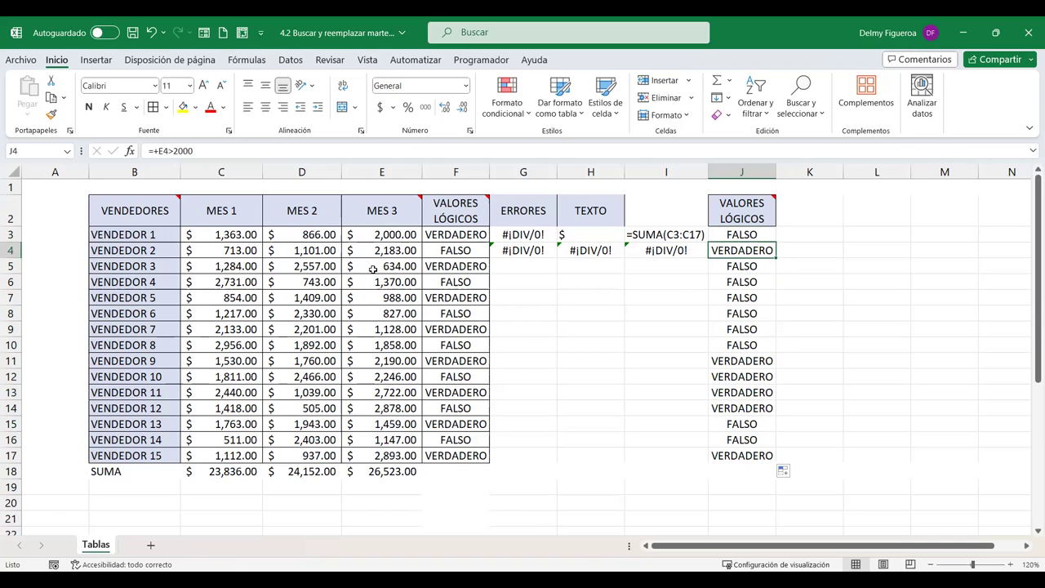
Compare several MES 3 values in column E with their VERDADERO/FALSO results in column J
click(390, 249)
drag(384, 266, 384, 344)
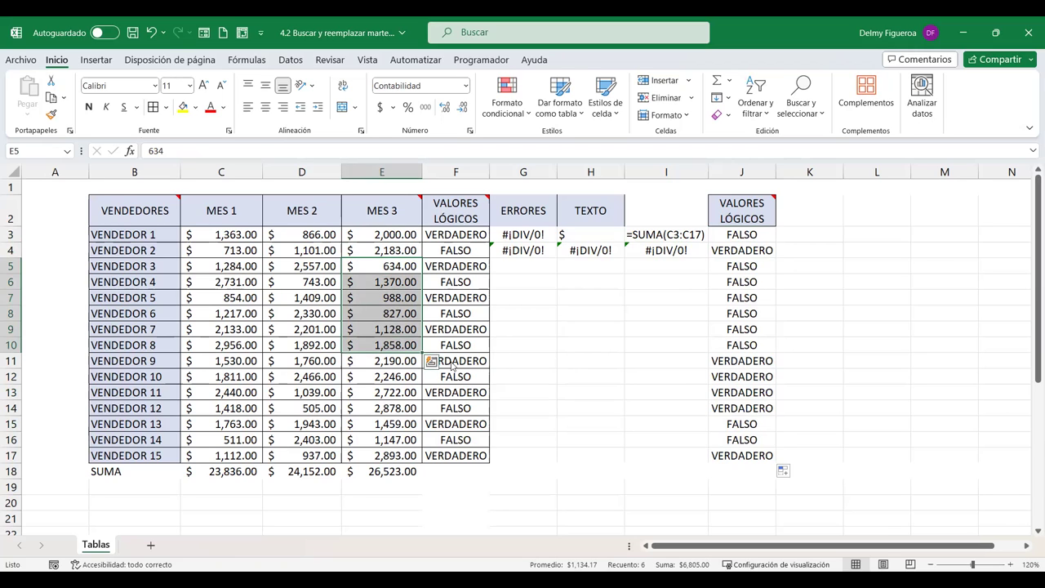
click(759, 360)
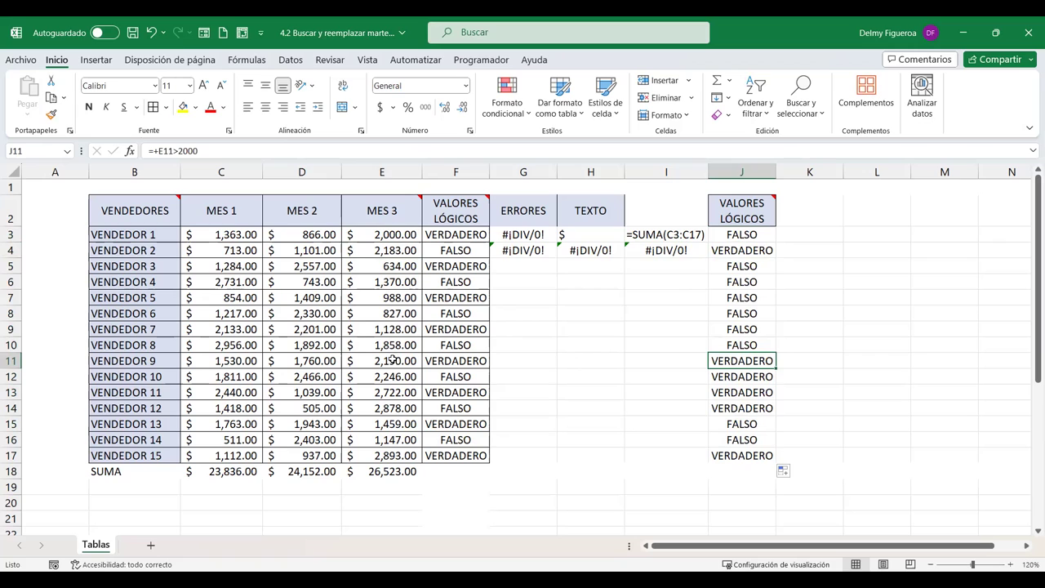
drag(390, 360, 395, 393)
click(396, 433)
click(803, 424)
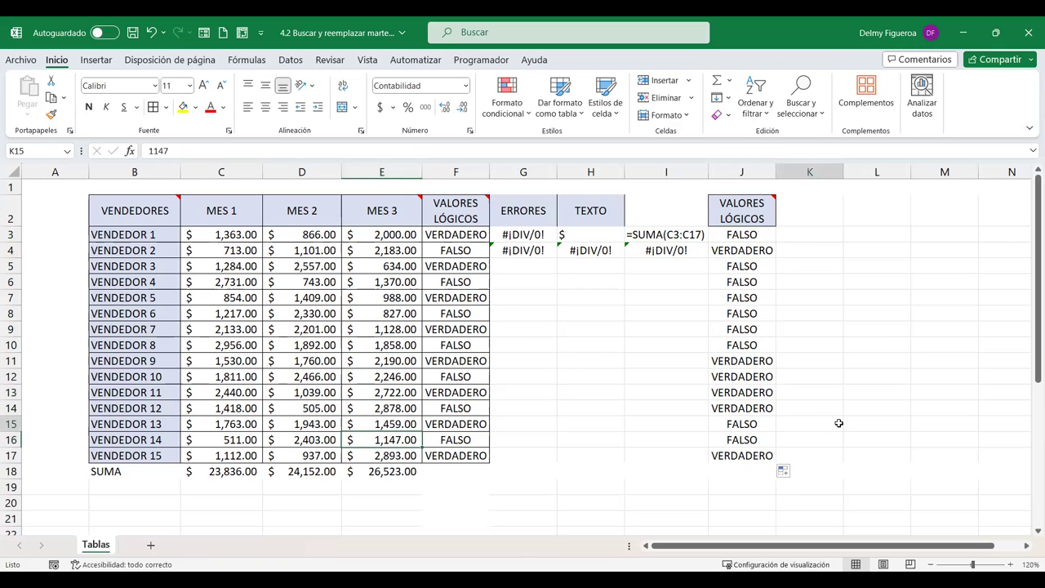
click(760, 234)
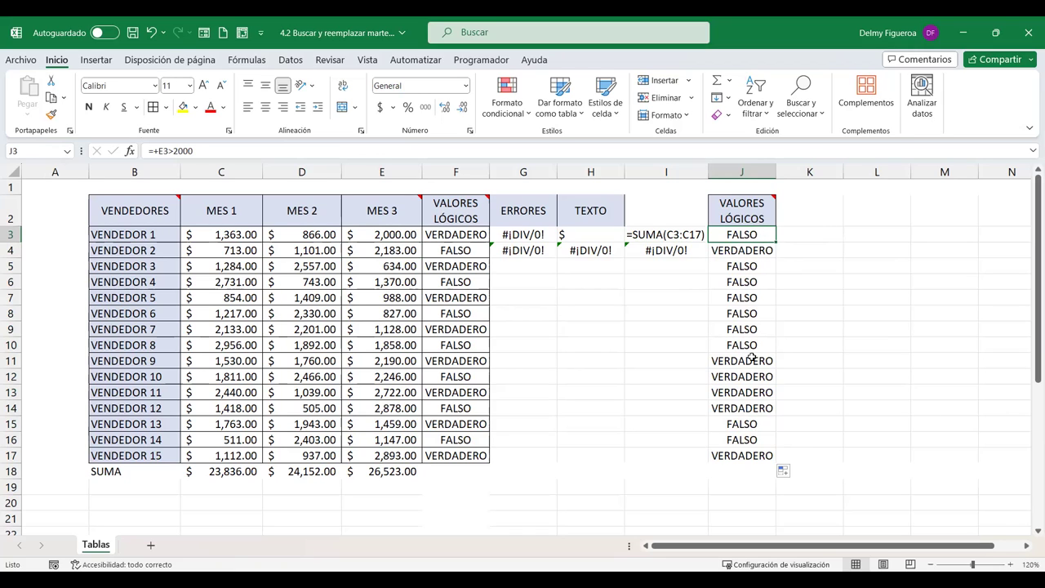
click(812, 208)
click(896, 299)
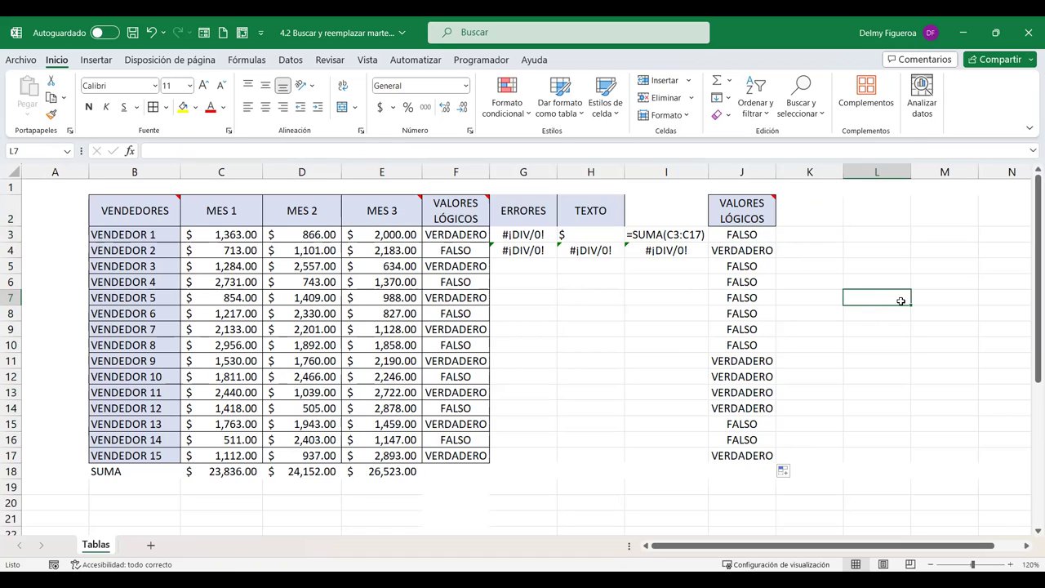
key(ctrl+i)
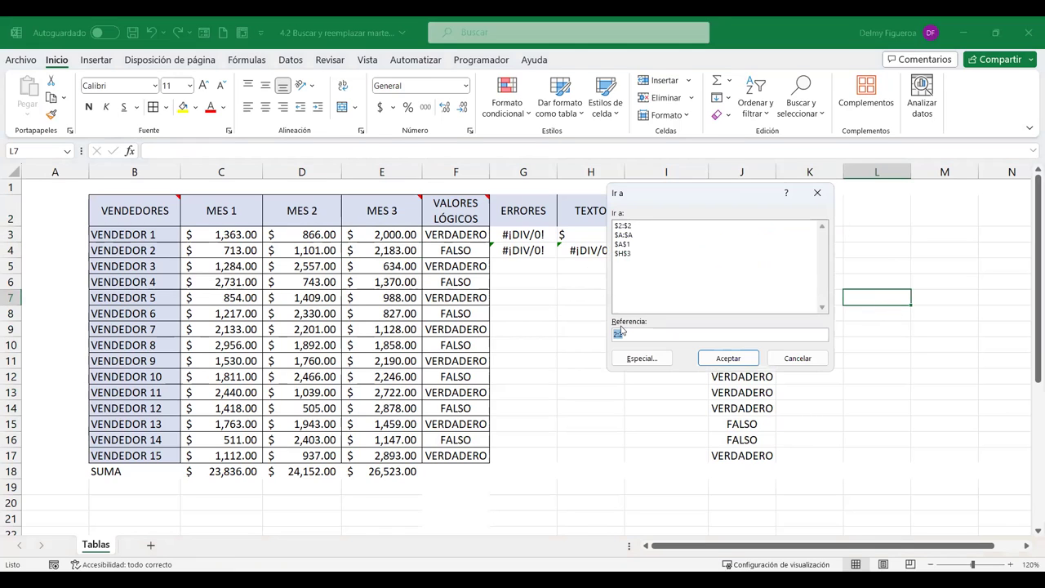
click(641, 358)
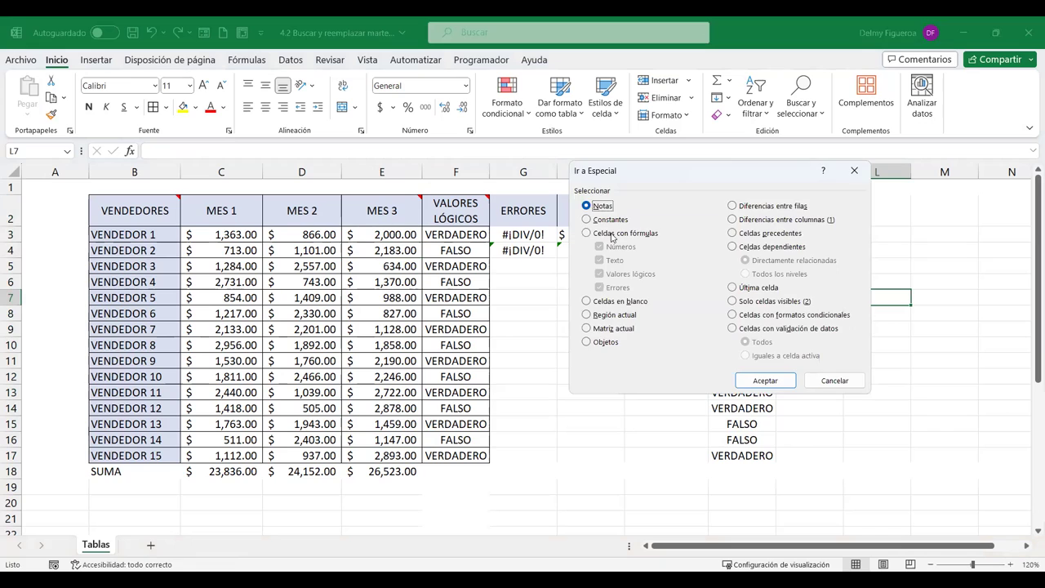
click(614, 233)
click(611, 246)
click(620, 259)
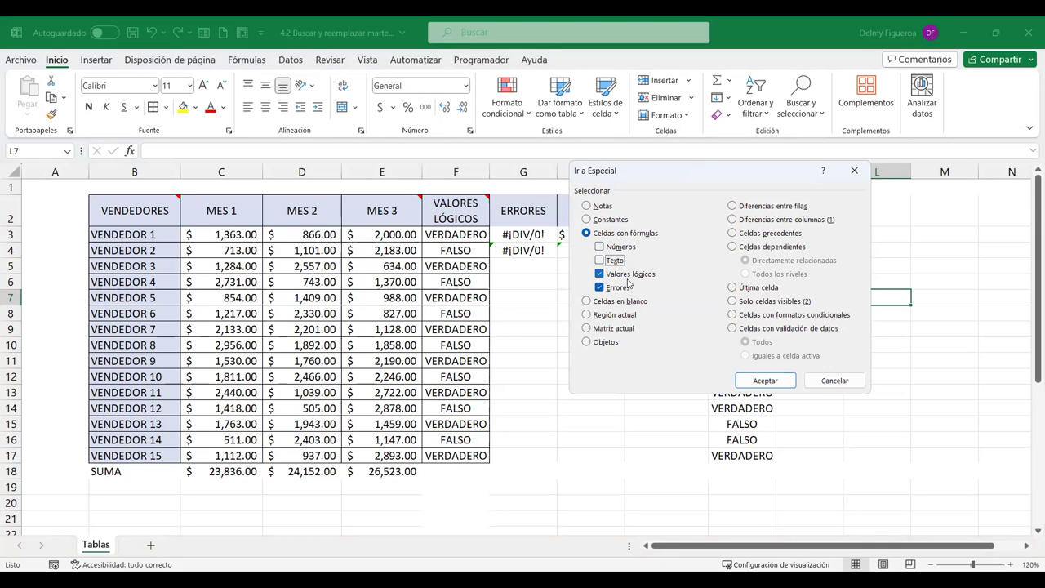
click(764, 379)
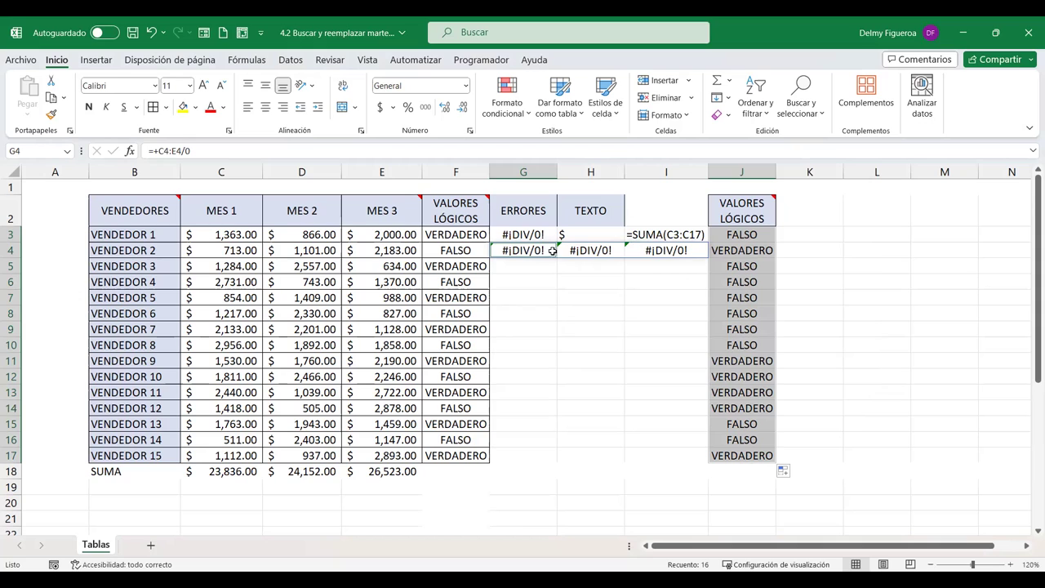
click(848, 311)
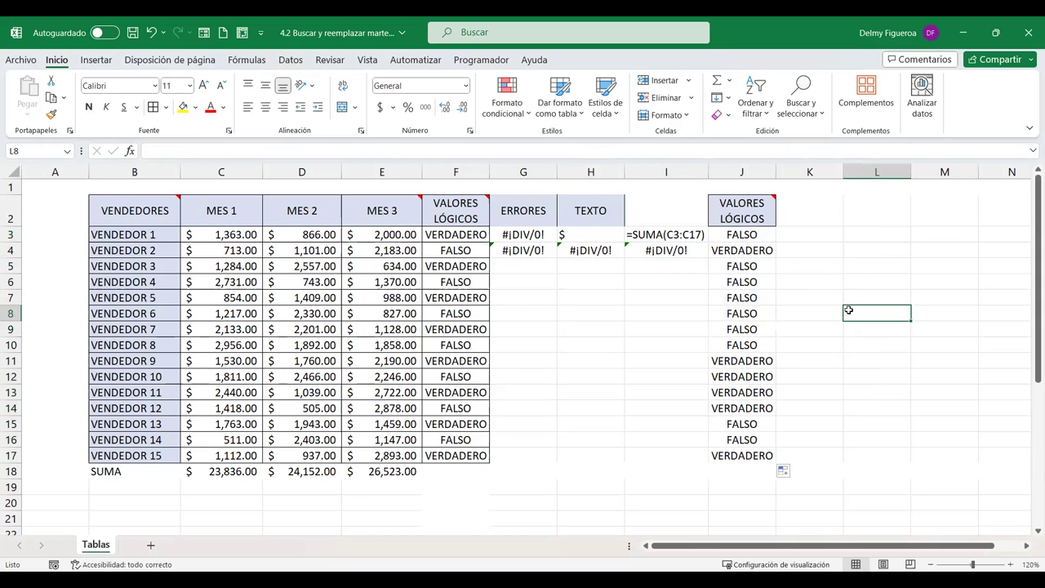
key(F5)
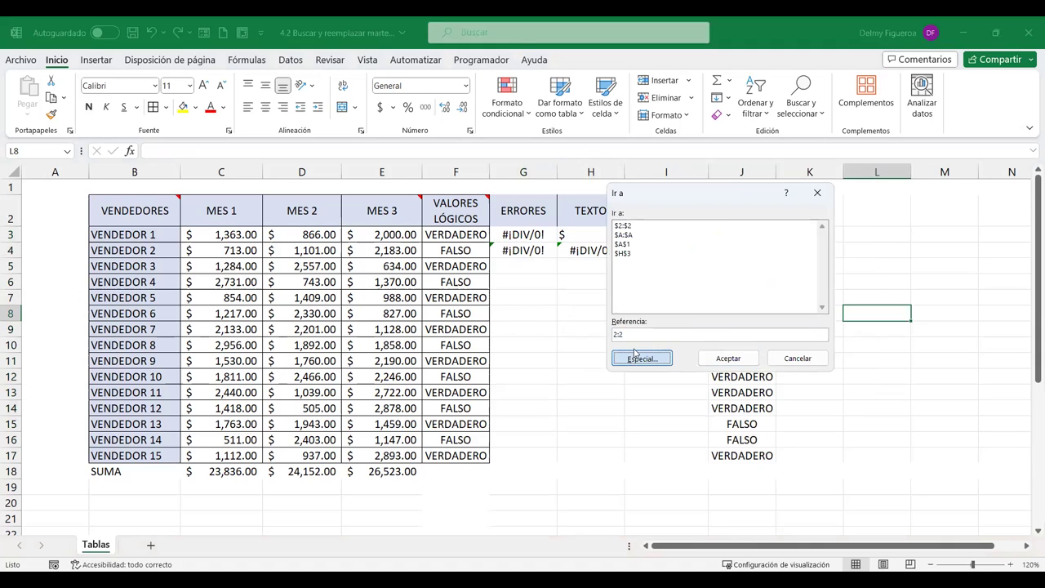
Use Go To Special with Celdas en blanco to select every empty cell around the table
click(635, 353)
click(627, 302)
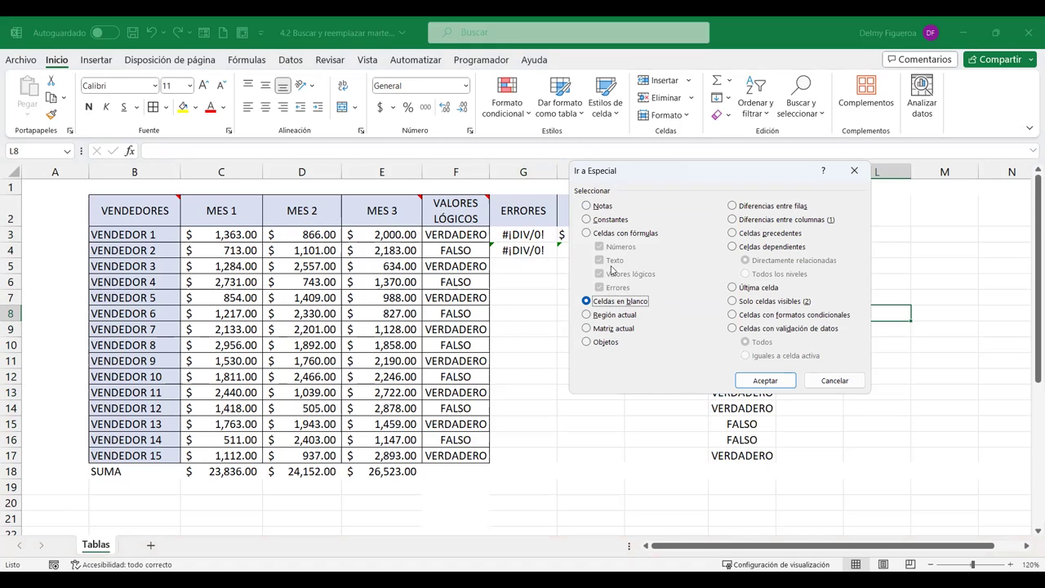
click(766, 378)
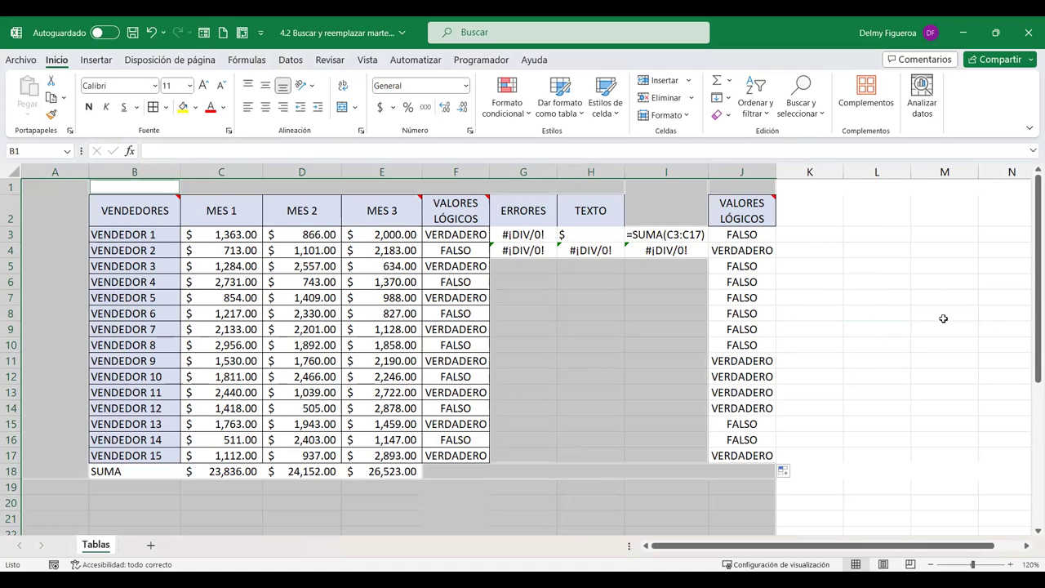
scroll(943, 318, down, 4)
scroll(560, 334, down, 3)
scroll(343, 340, down, 4)
scroll(341, 347, up, 1)
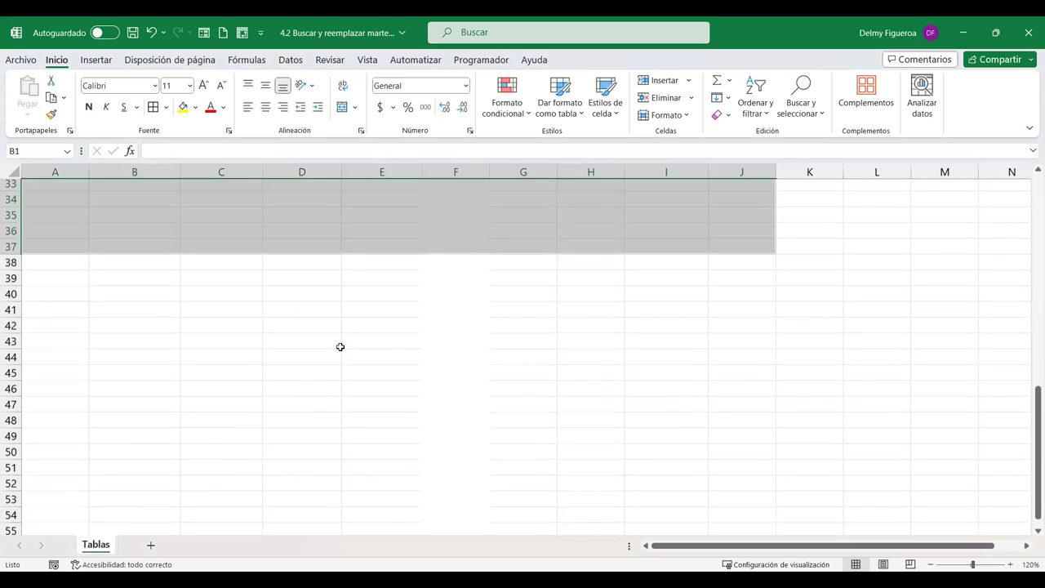
scroll(340, 347, up, 1)
scroll(343, 346, up, 1)
scroll(345, 347, up, 1)
scroll(347, 346, up, 2)
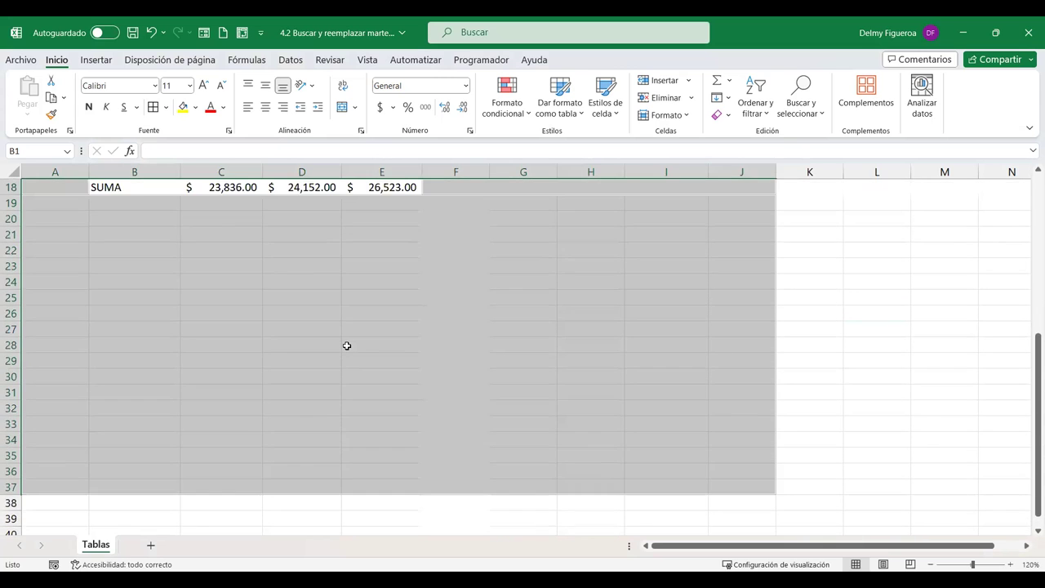
scroll(347, 346, up, 2)
scroll(346, 345, up, 2)
scroll(345, 344, up, 2)
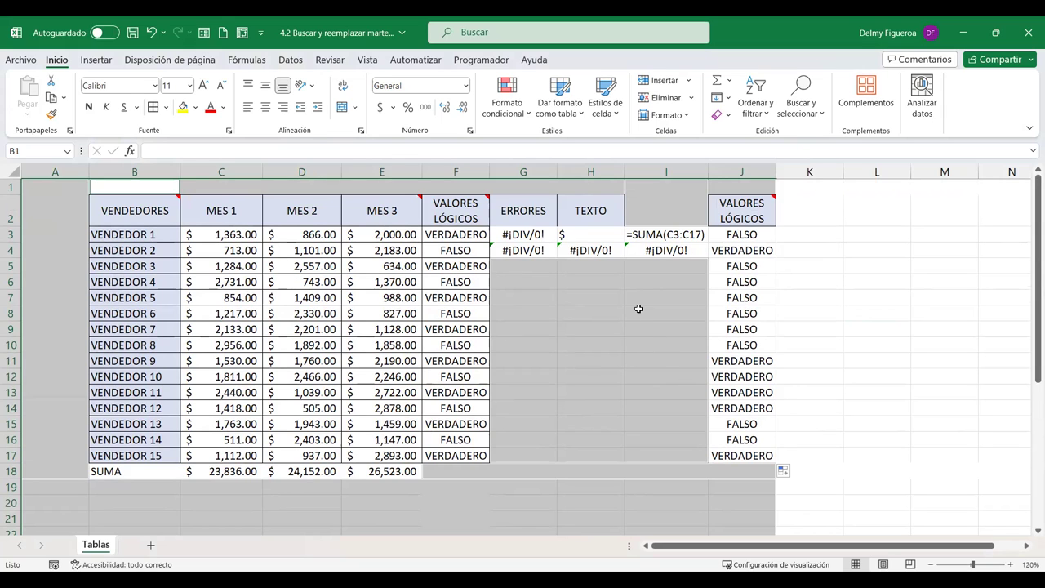
scroll(639, 308, down, 2)
scroll(639, 308, up, 2)
scroll(639, 308, down, 2)
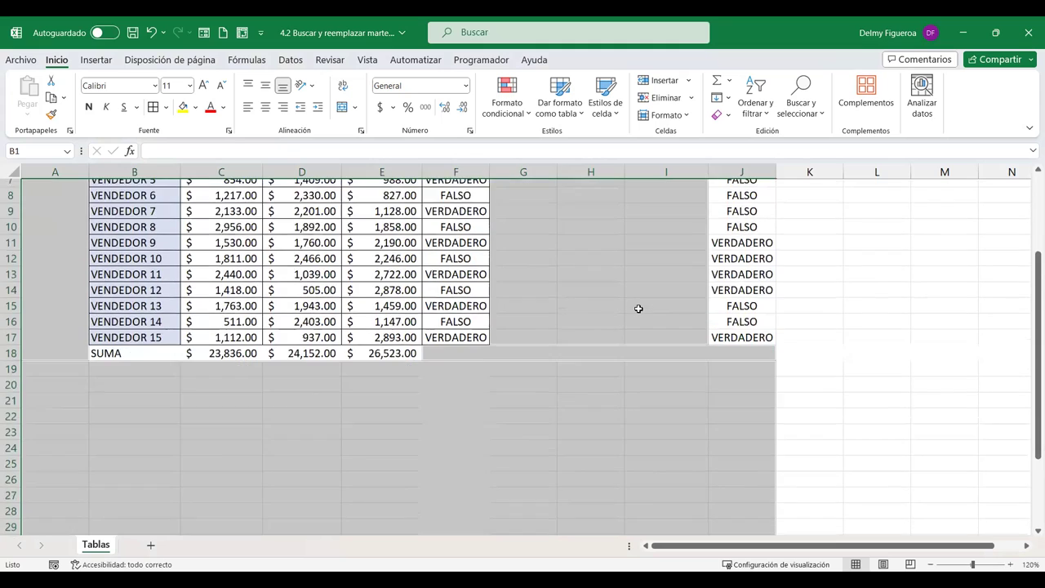
scroll(638, 309, down, 2)
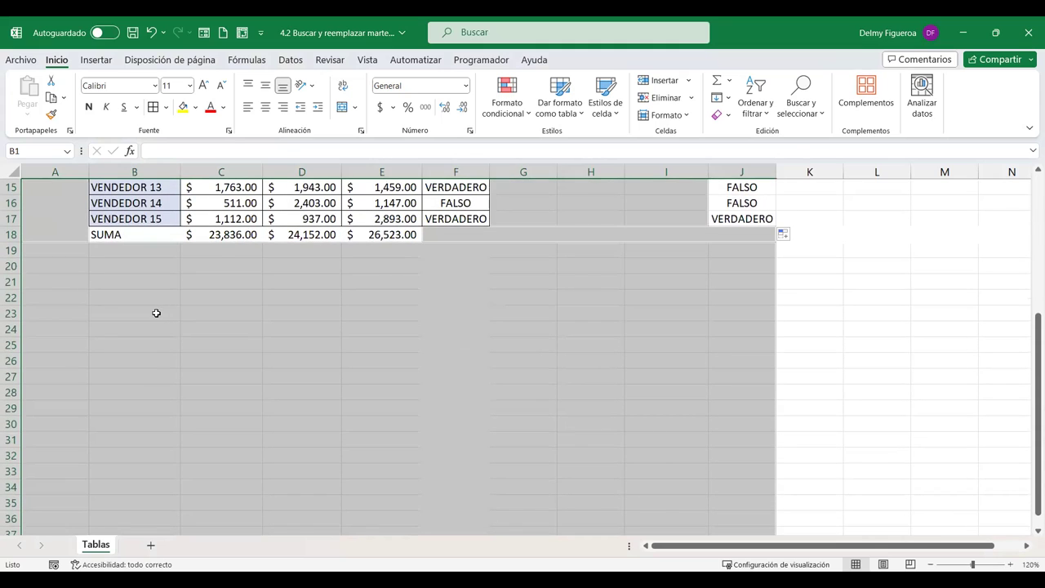
scroll(151, 286, down, 1)
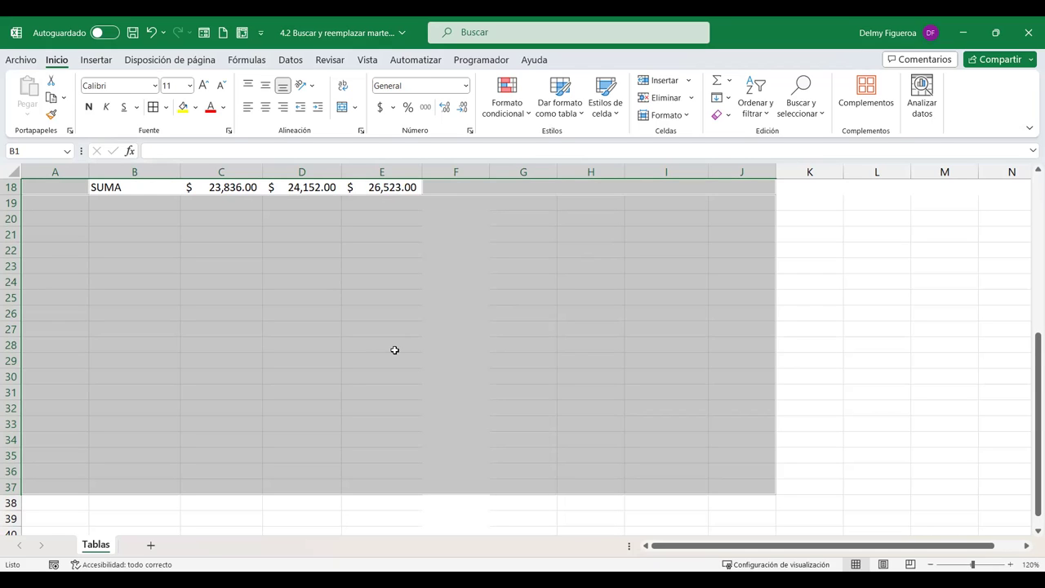
scroll(395, 349, down, 2)
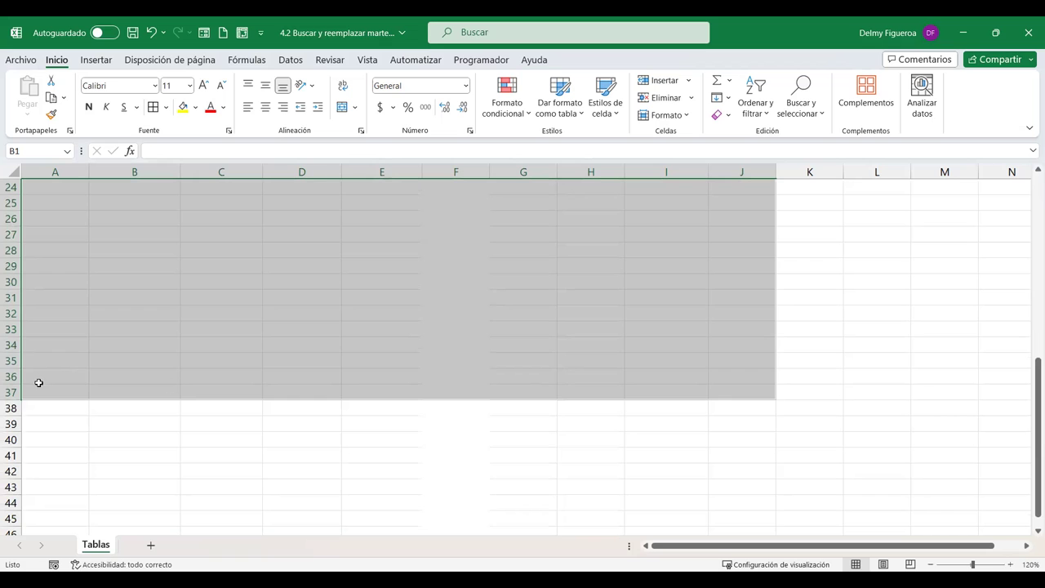
scroll(750, 365, up, 2)
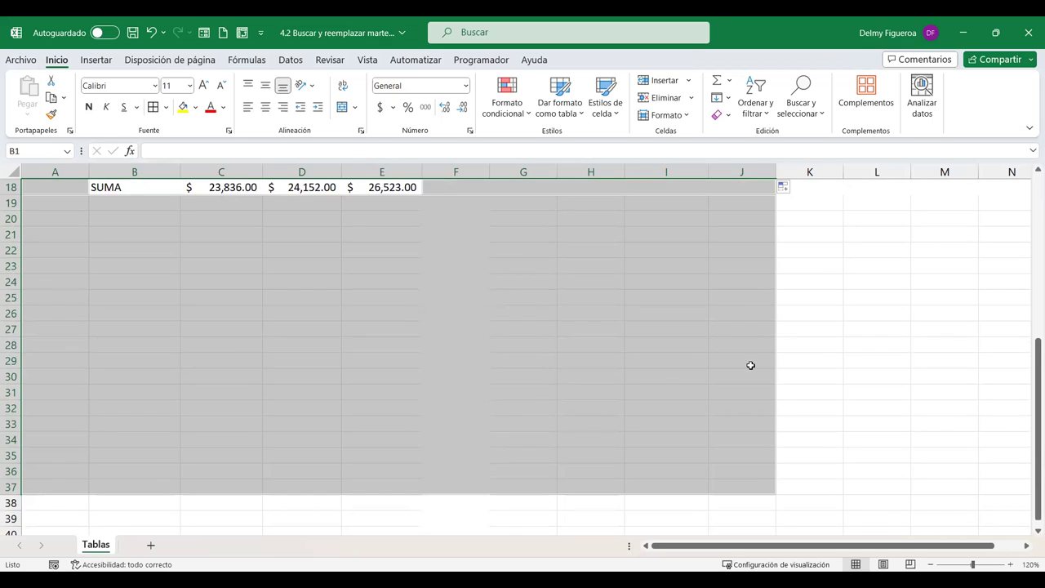
scroll(750, 365, up, 2)
scroll(751, 365, up, 3)
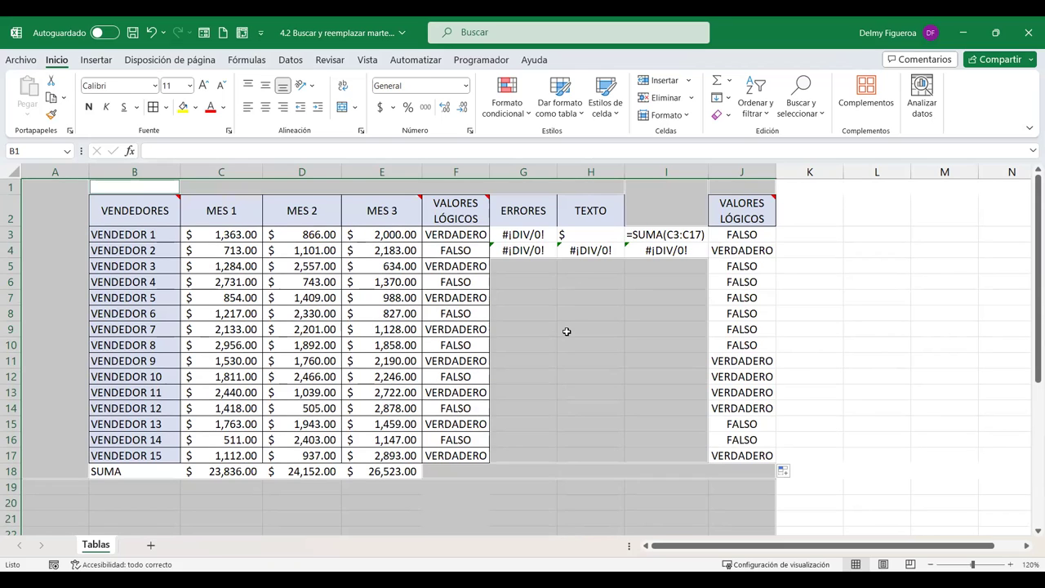
drag(529, 233, 529, 450)
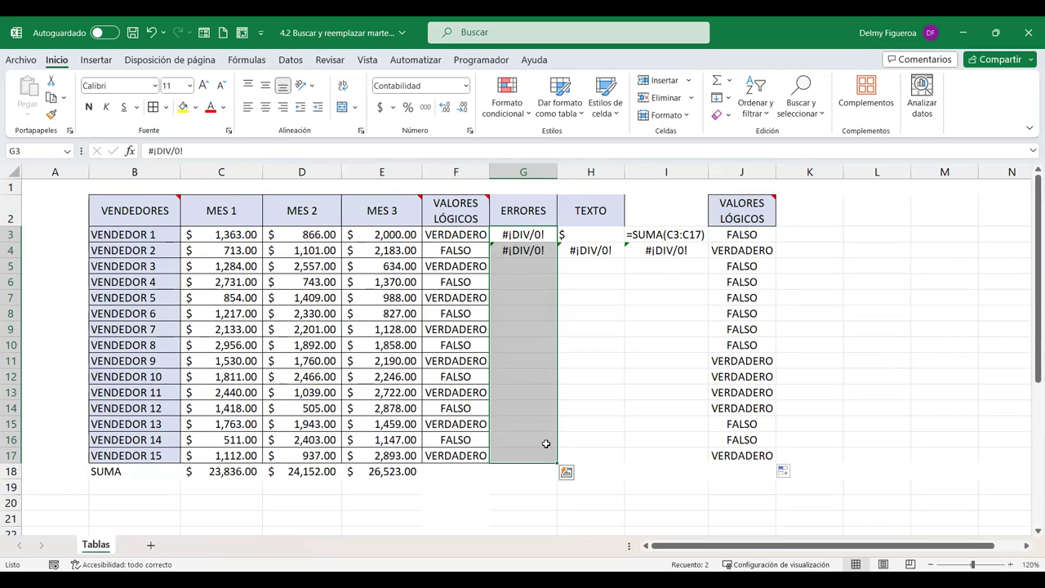
key(F5)
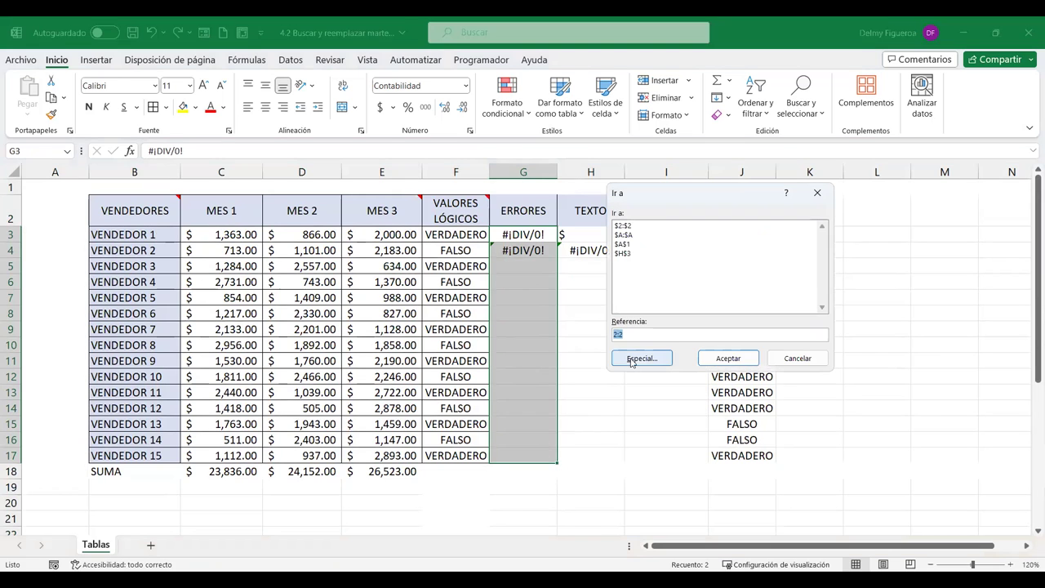
click(642, 358)
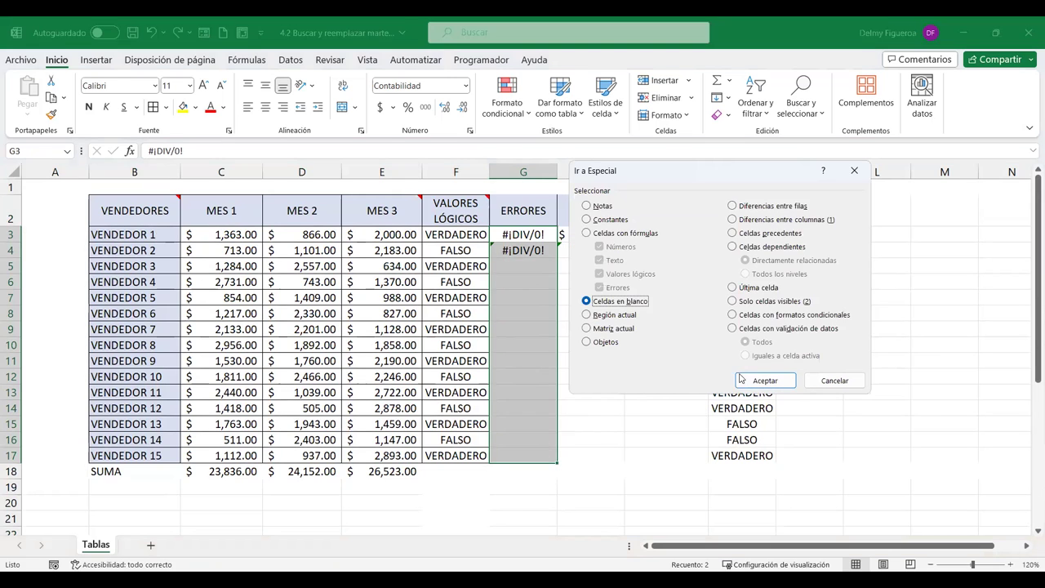
click(766, 381)
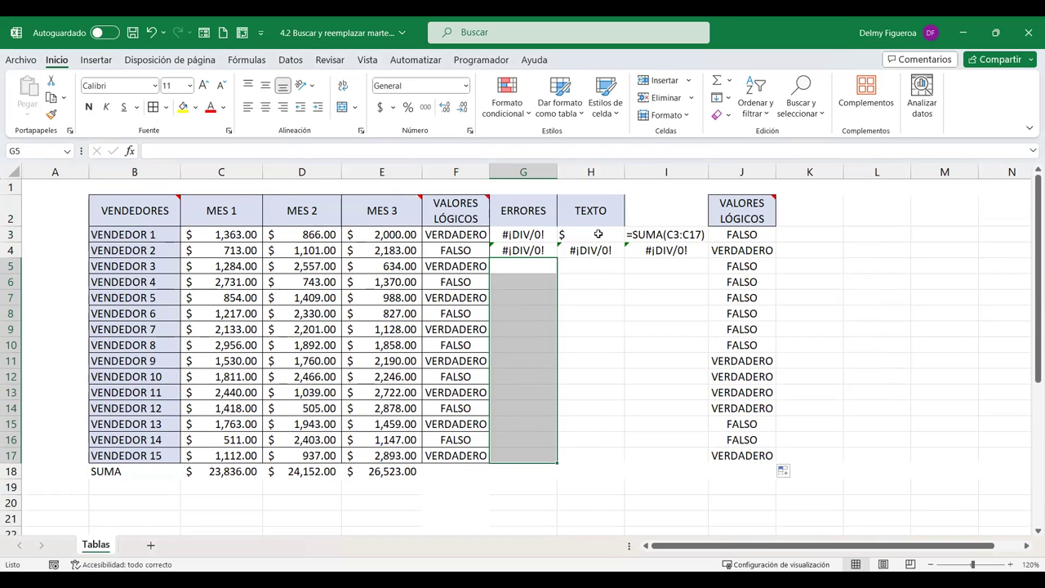
drag(599, 235, 598, 283)
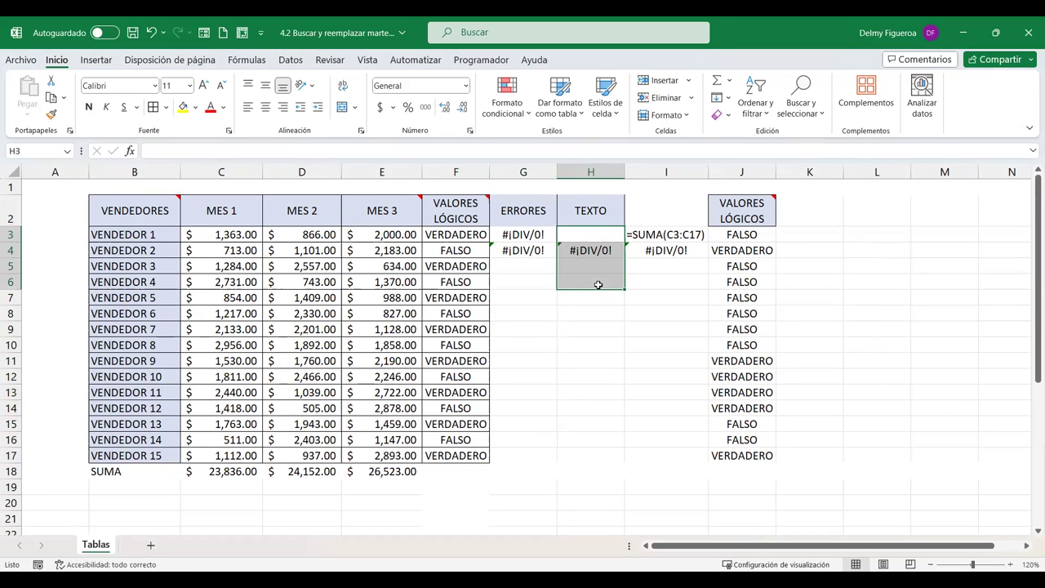
click(595, 263)
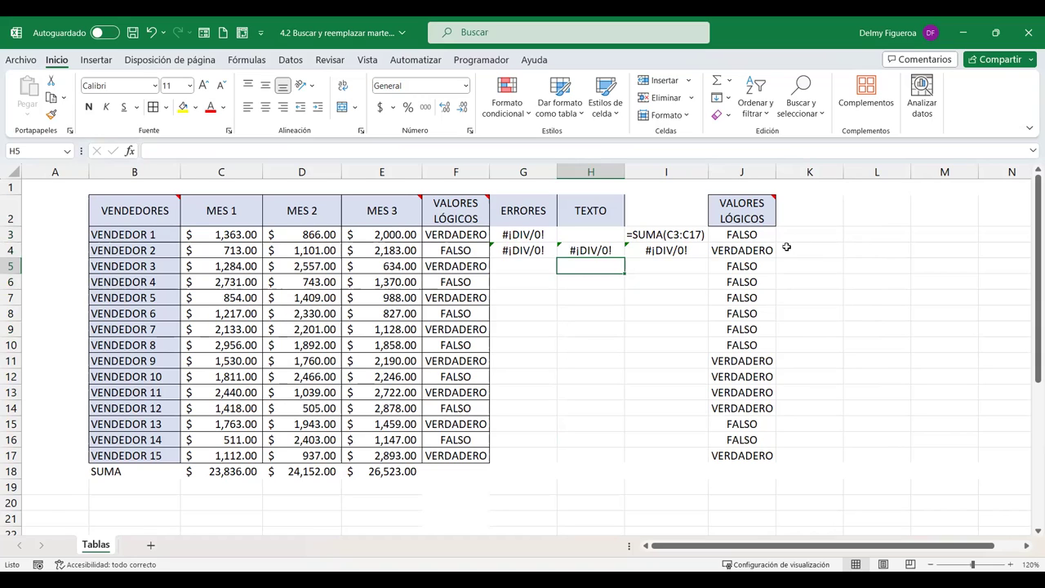
Enter the header SUCURSAL in K2, correcting the misspelling
click(818, 213)
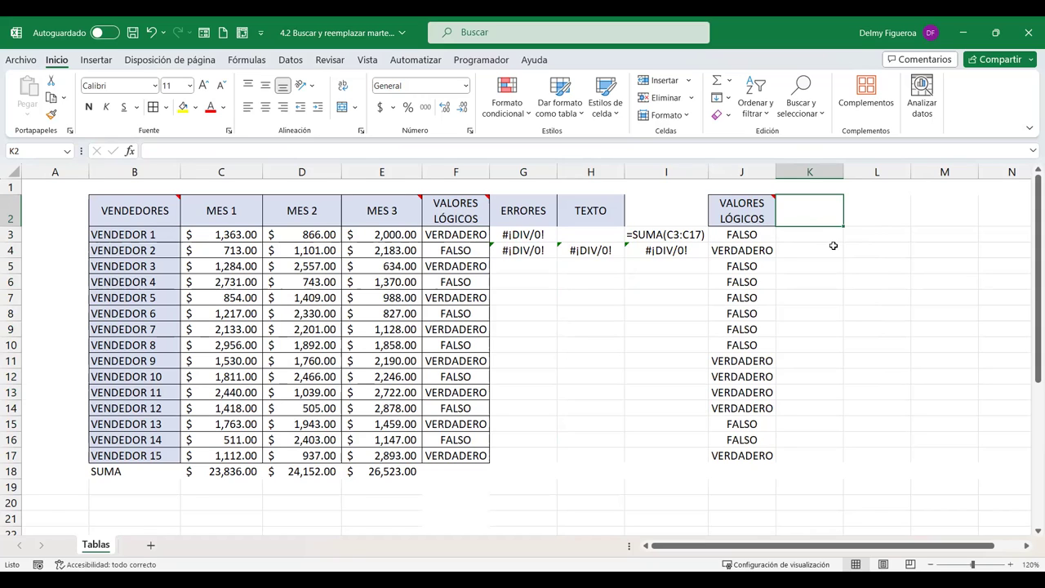
text(SU)
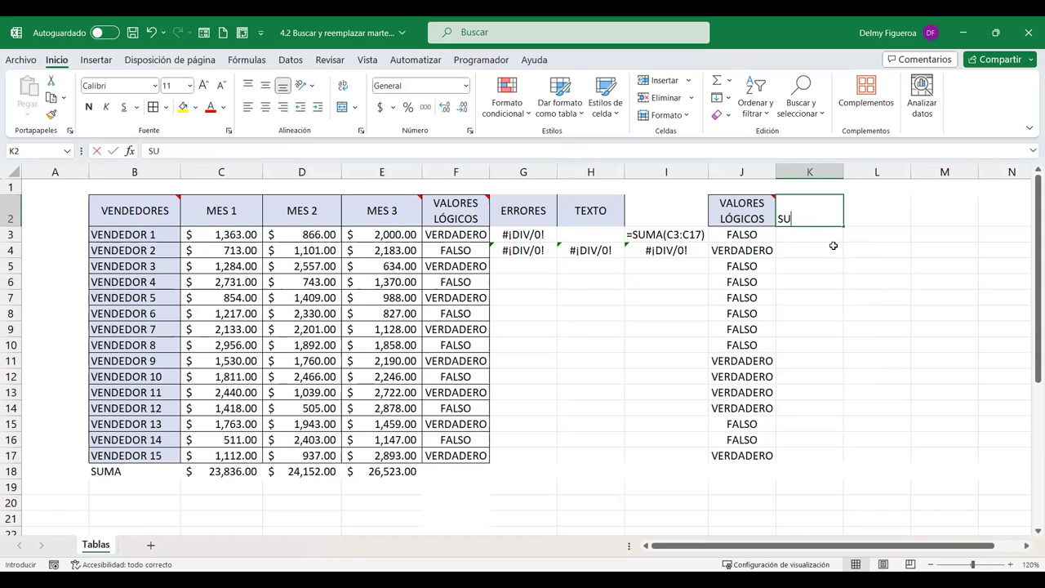
text(CRUSAL)
key(BackSpace)
key(BackSpace)
key(BackSpace)
key(BackSpace)
text(URSAL)
key(Return)
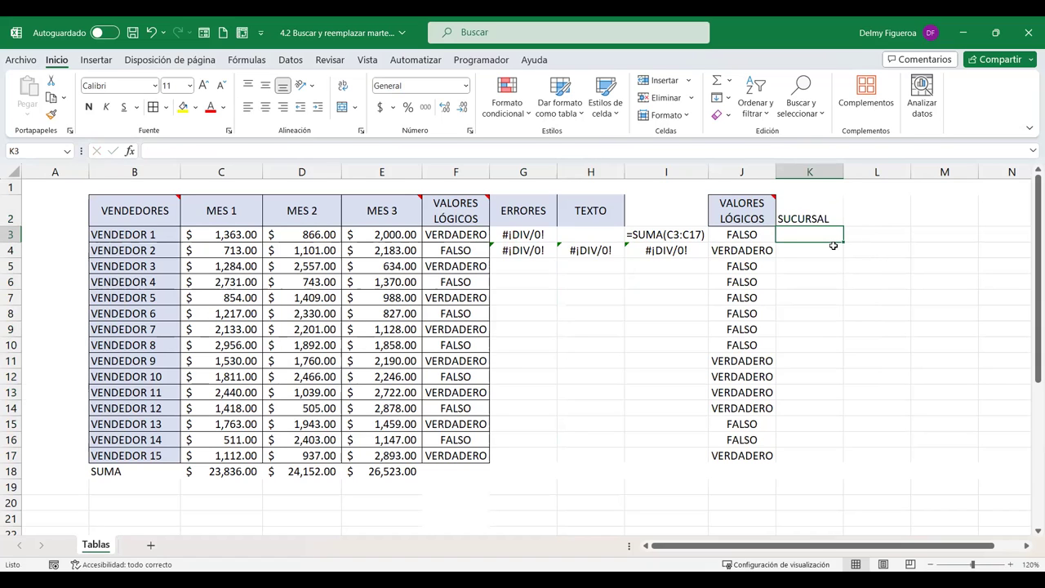
Enter the branches Norte in K3, Sur in K8 and Centro in K13
text(Norte)
key(Return)
key(Return)
key(Return)
key(Return)
key(Return)
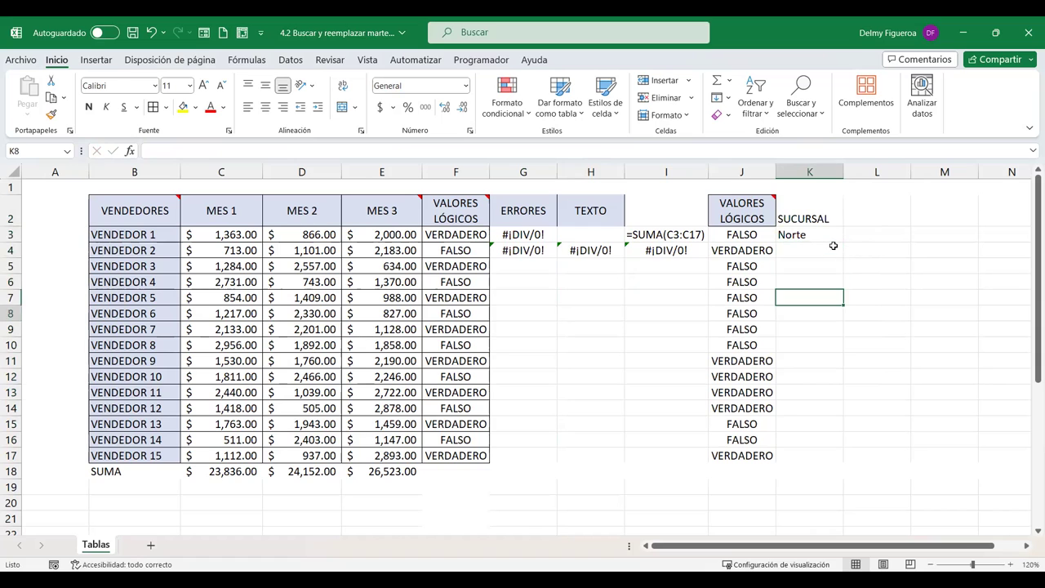
text(Sur)
key(Return)
key(Return)
key(Return)
key(Return)
key(Return)
text(Centro)
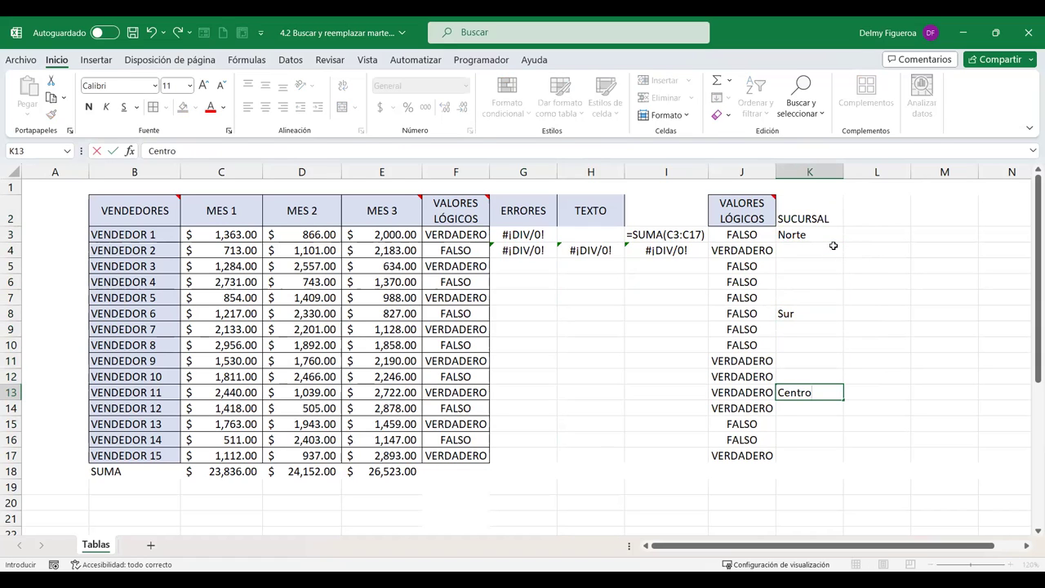
key(Return)
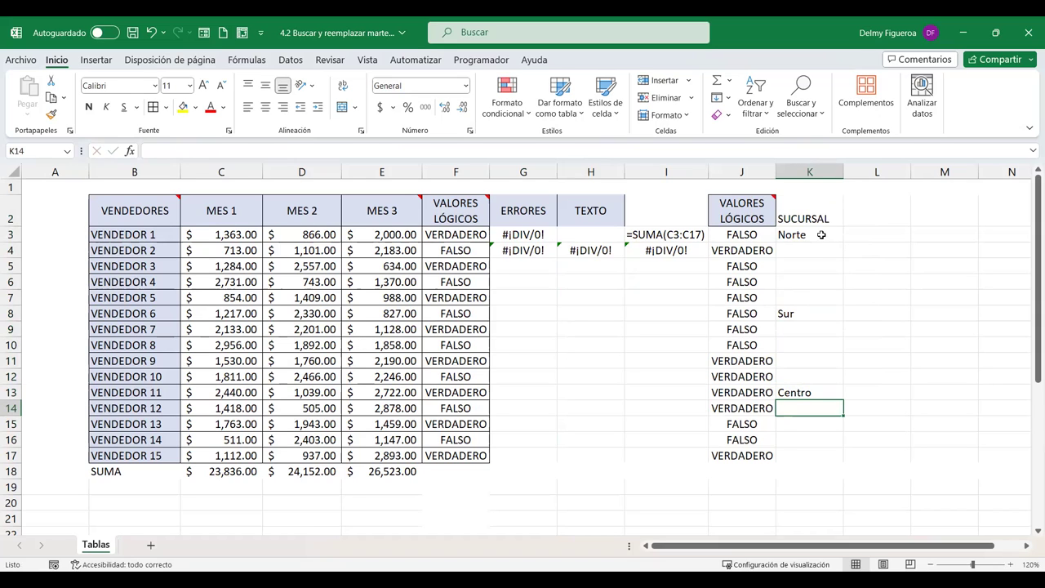
Select the blank cells in K3:K17 and fill them all with =K3 using Ctrl+Enter
drag(821, 235, 816, 450)
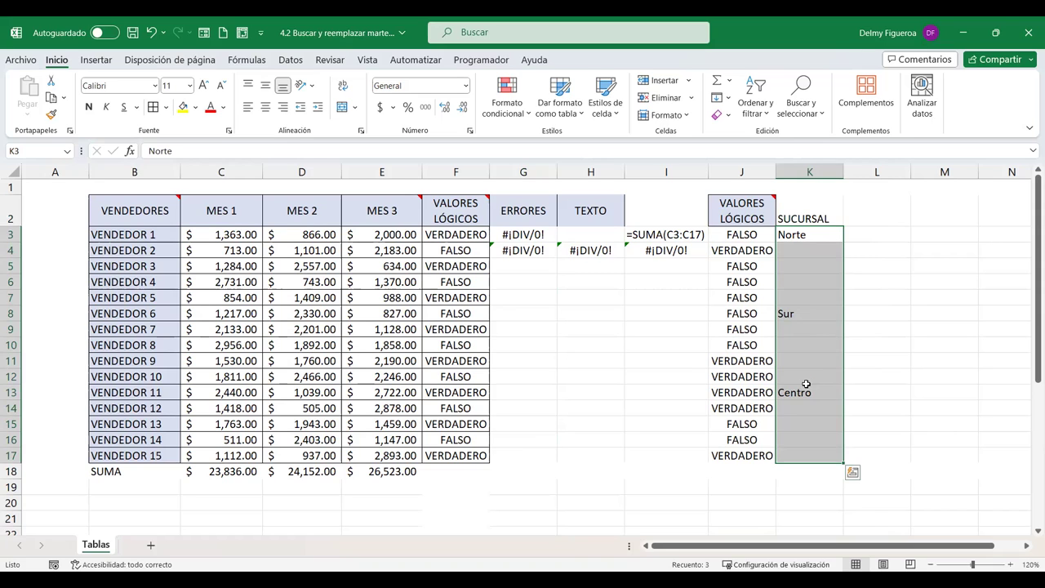
key(F5)
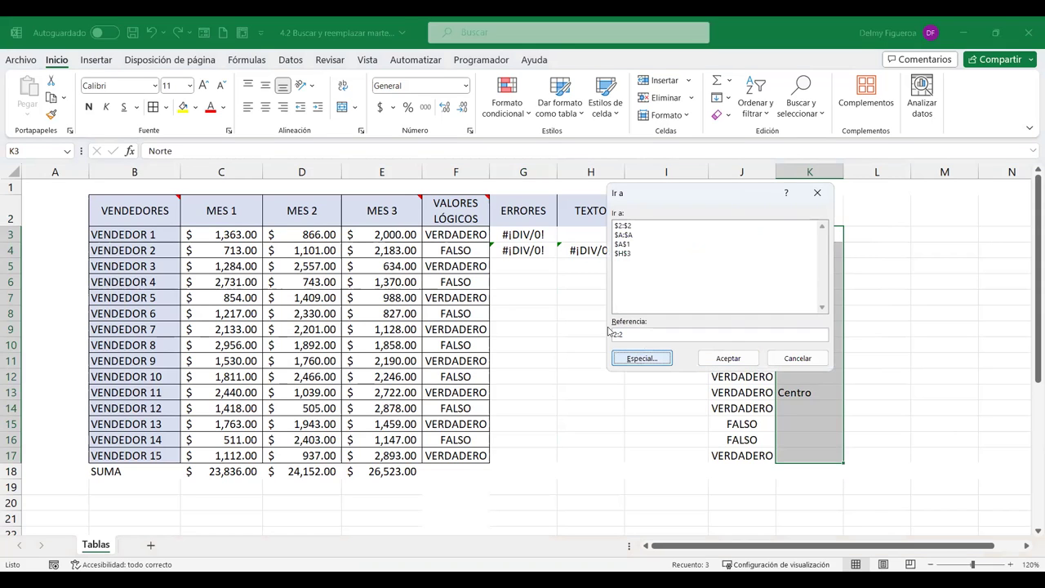
click(642, 358)
click(760, 378)
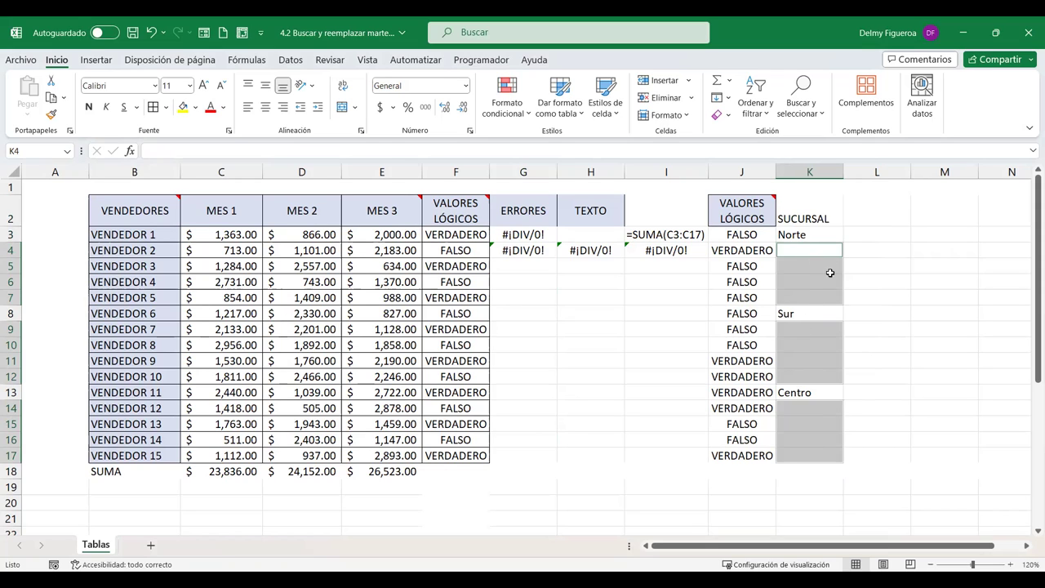
text(=)
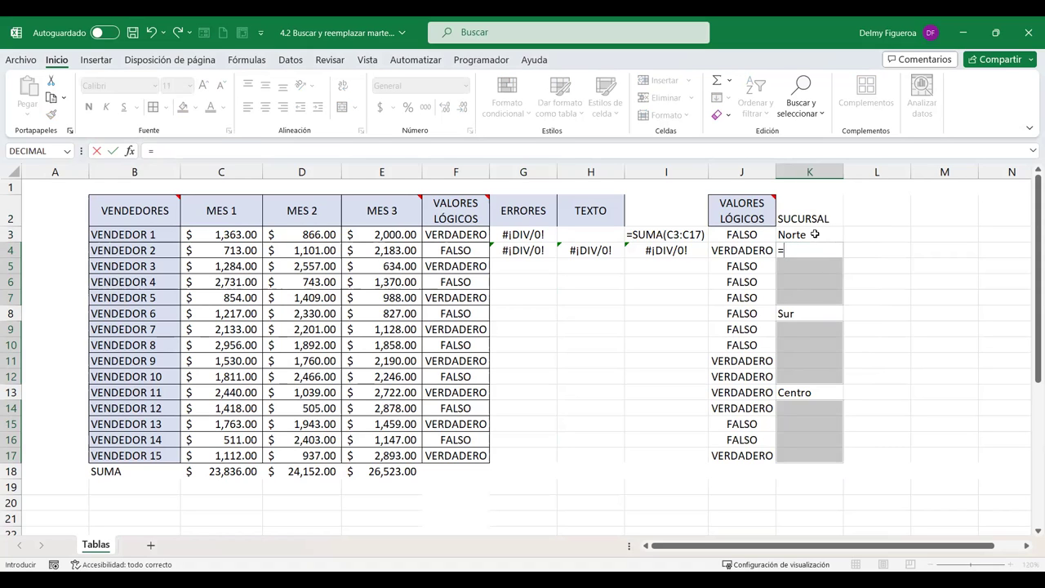
click(814, 234)
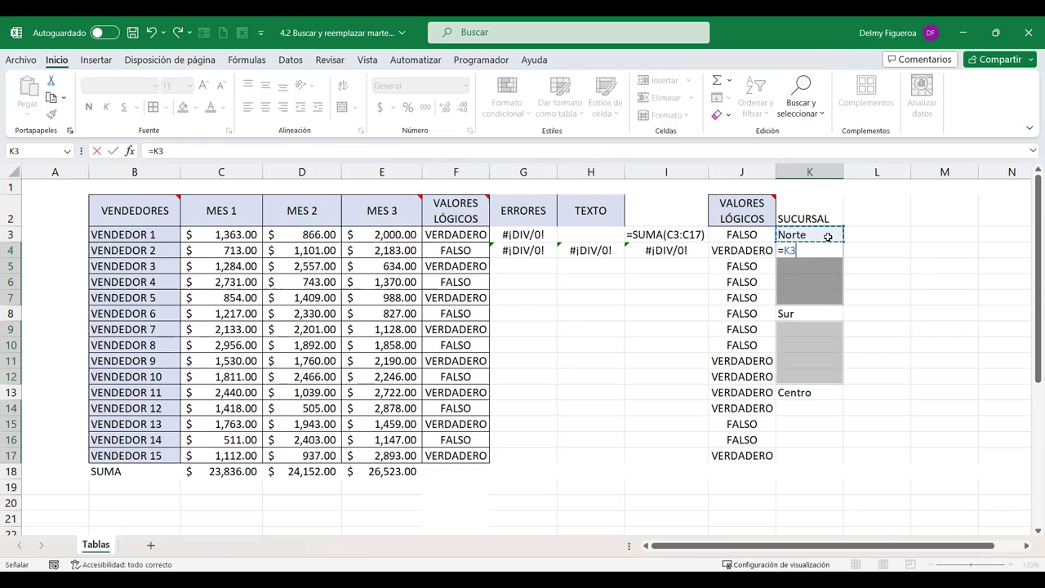
key(ctrl+Return)
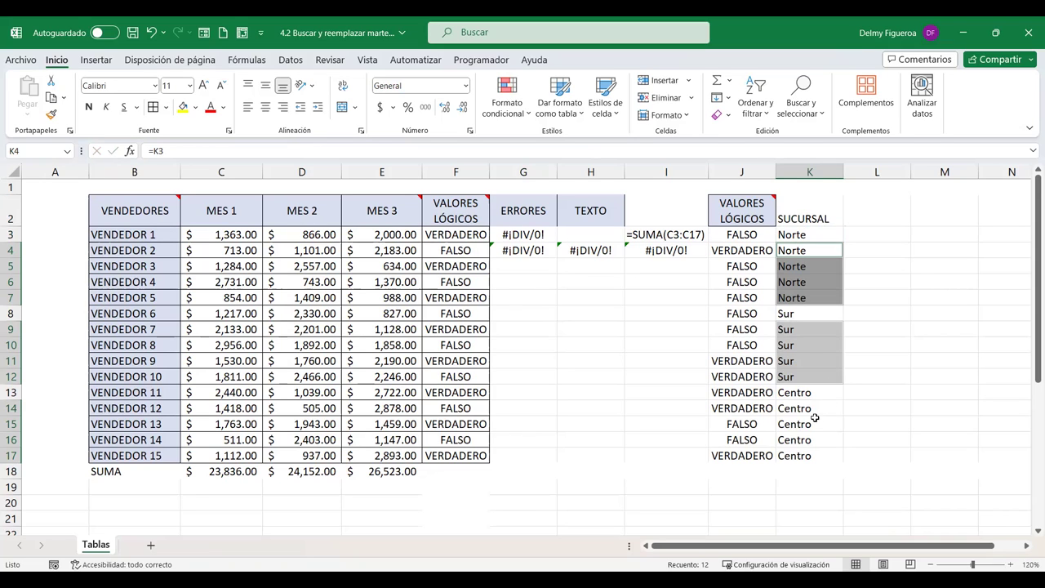
click(855, 329)
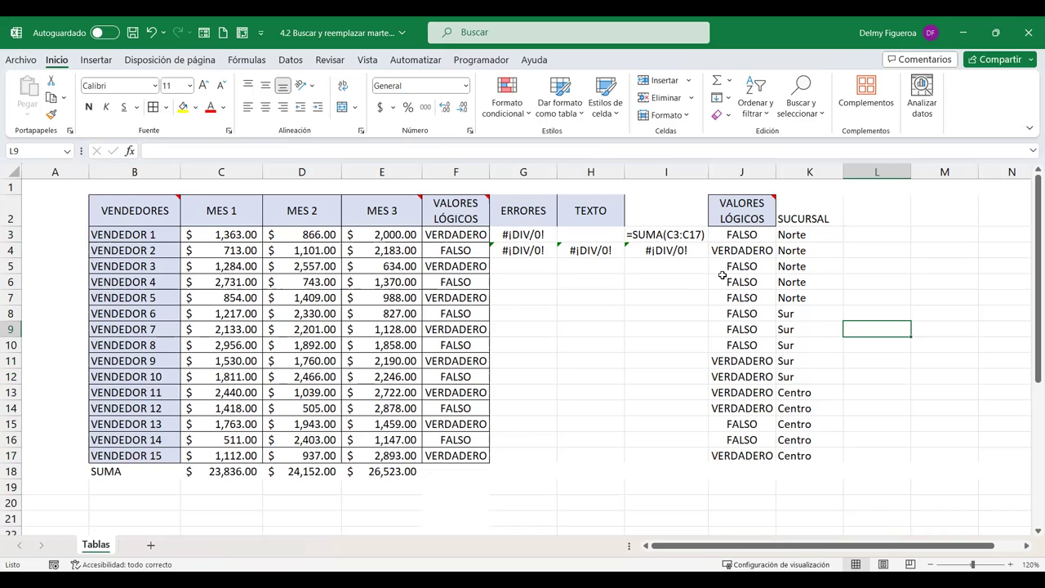
Inspect K3's typed Norte and the =K3-style reference formulas in K4 and K5
key(F5)
click(651, 356)
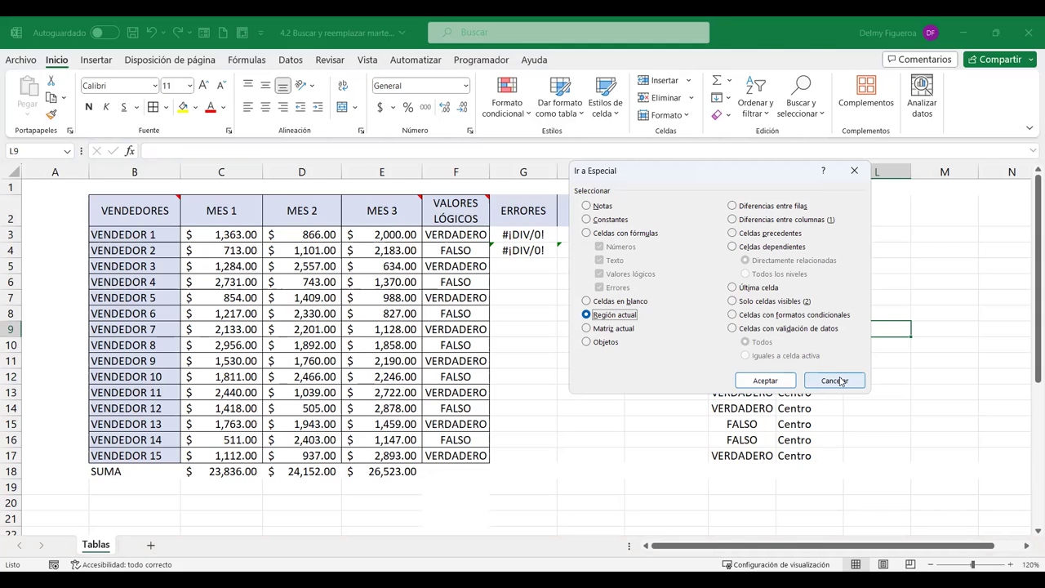
click(840, 380)
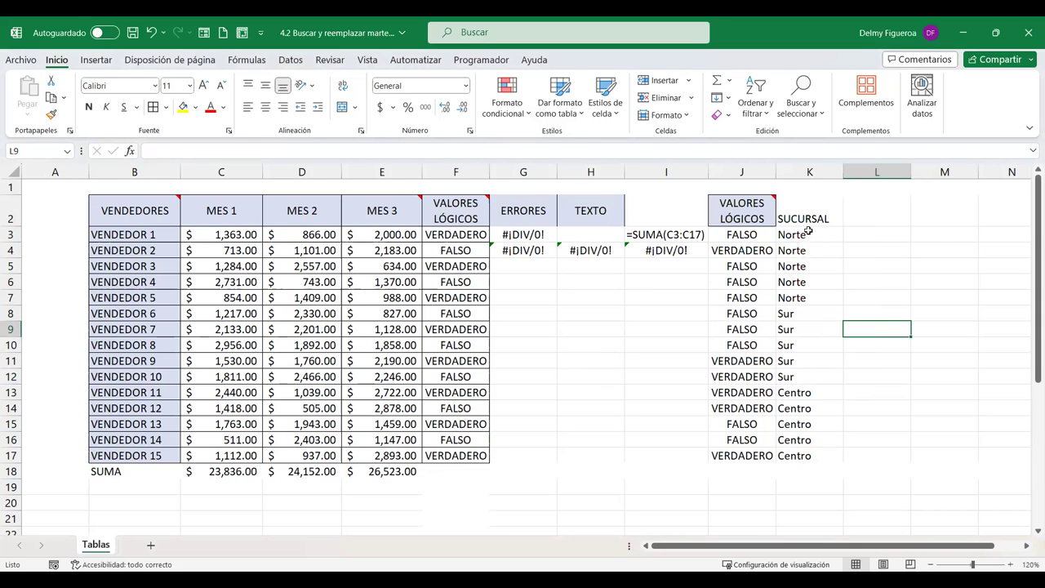
click(808, 234)
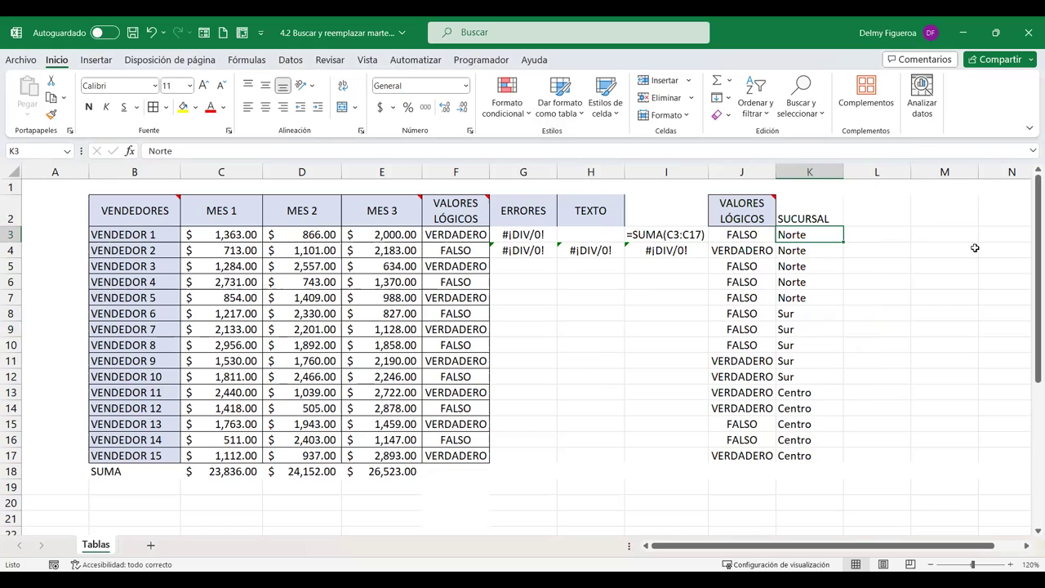
click(832, 250)
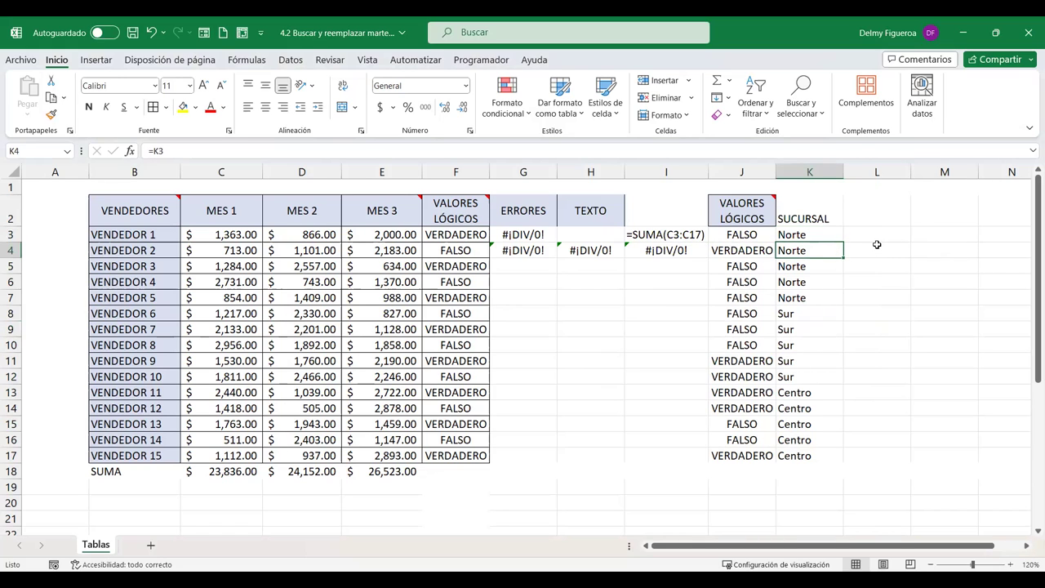
click(809, 234)
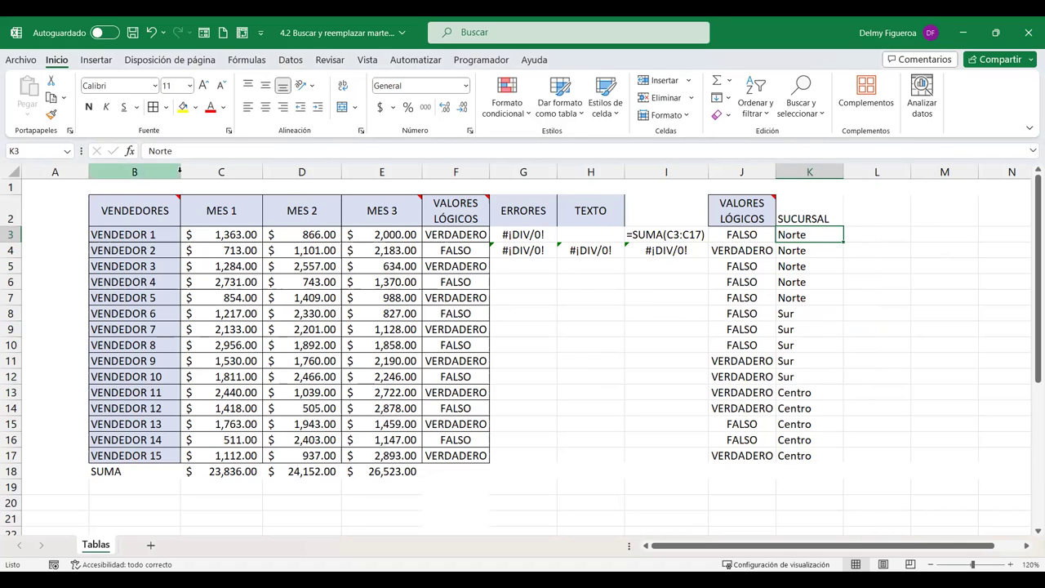
click(821, 251)
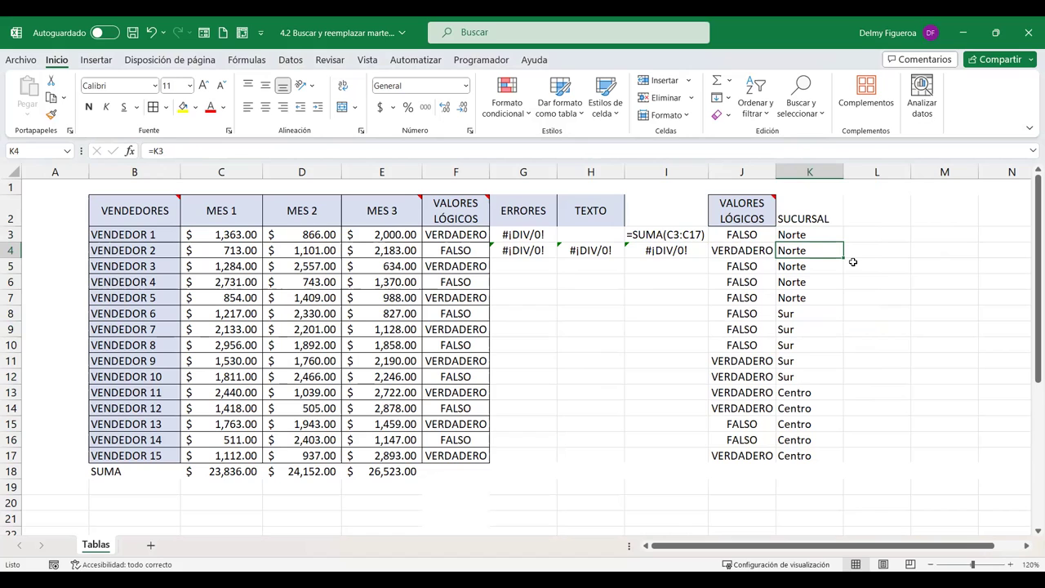
click(822, 264)
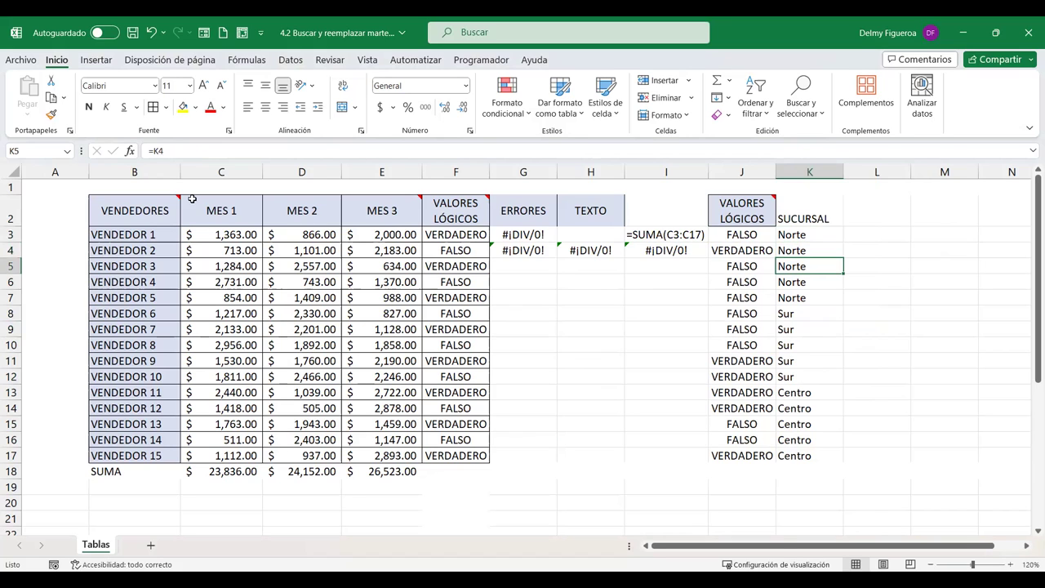
key(Down)
key(Down)
key(Down)
key(Down)
key(Down)
key(Down)
key(Down)
key(Down)
key(Down)
key(Down)
key(Down)
Delete Norte from K3 to show dependents change, then undo to restore it
click(821, 234)
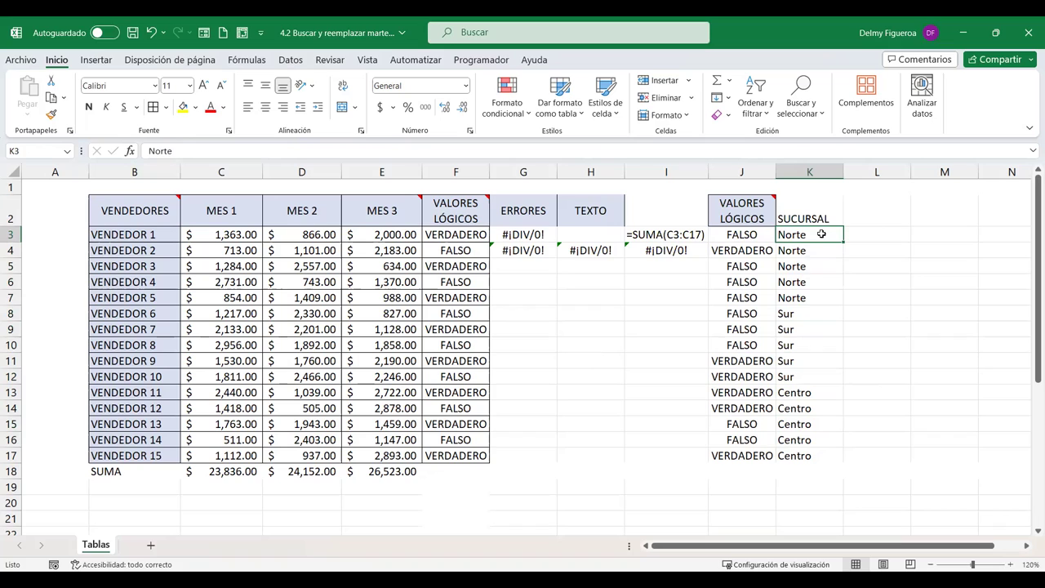
key(Delete)
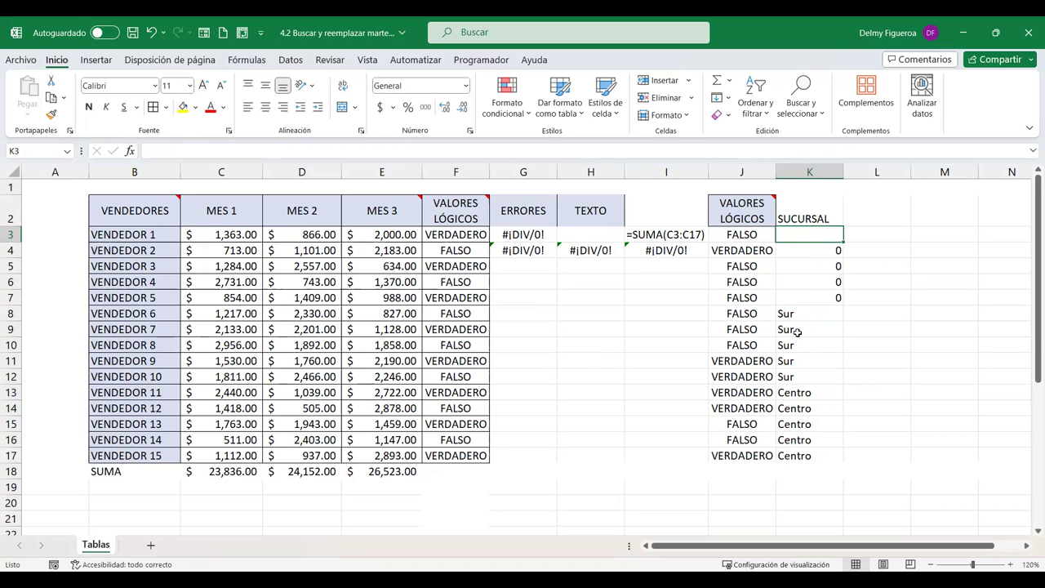
key(ctrl+z)
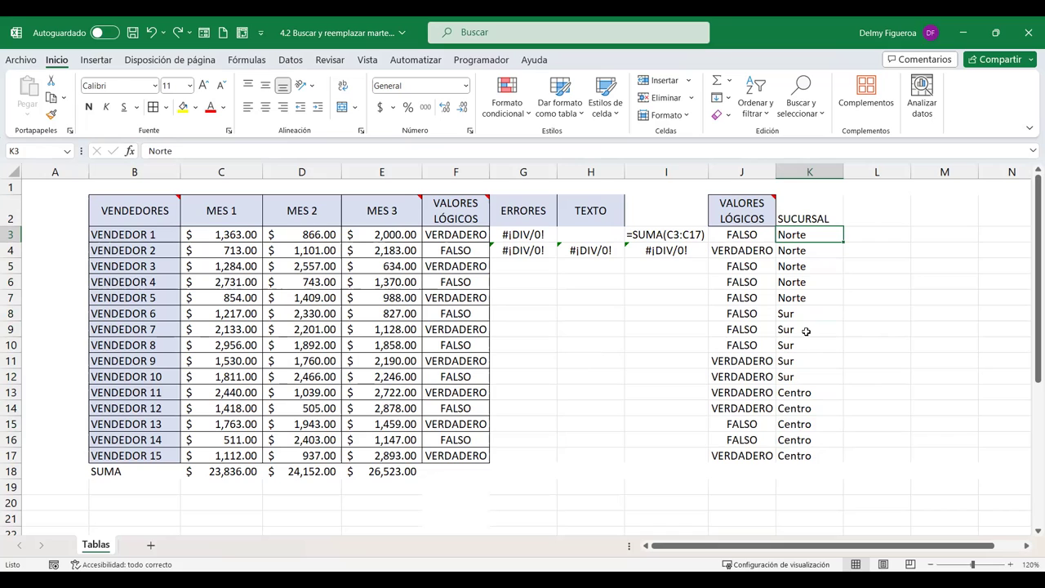
Undo the reference formulas and fill Norte down from K3 into K4:K7
key(ctrl+z)
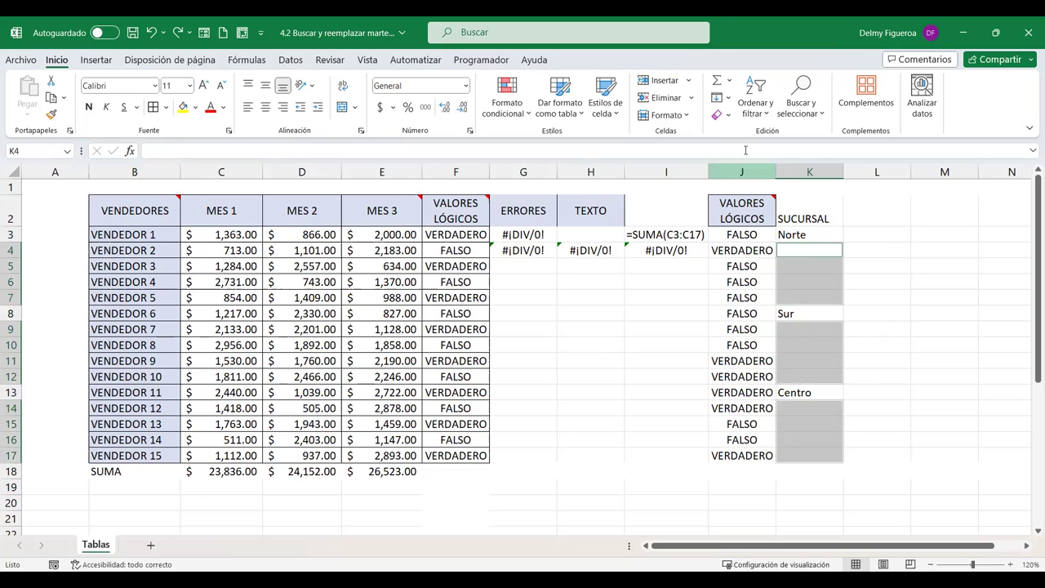
click(722, 97)
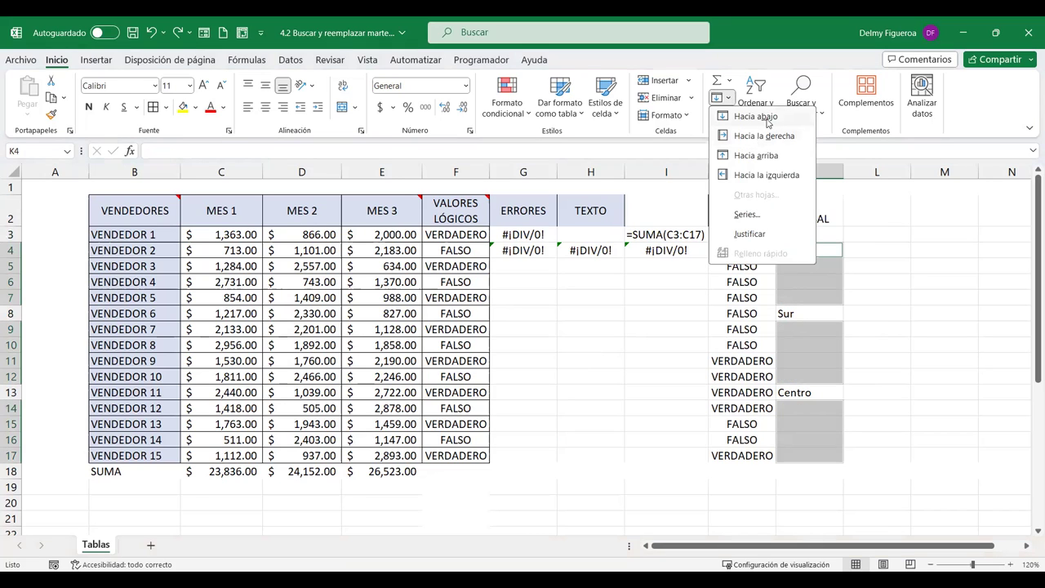
click(756, 117)
drag(812, 235, 815, 295)
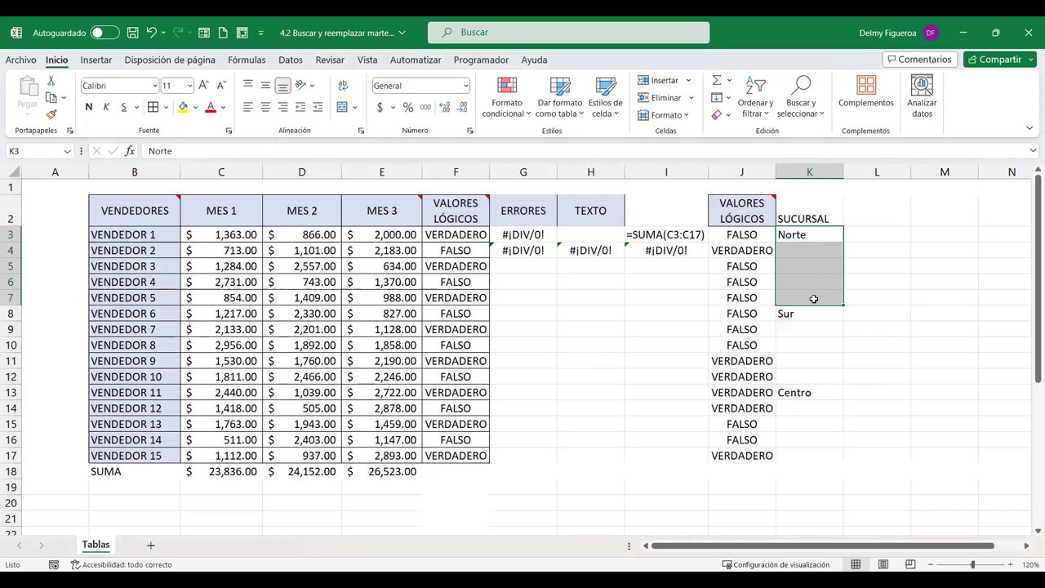
click(728, 98)
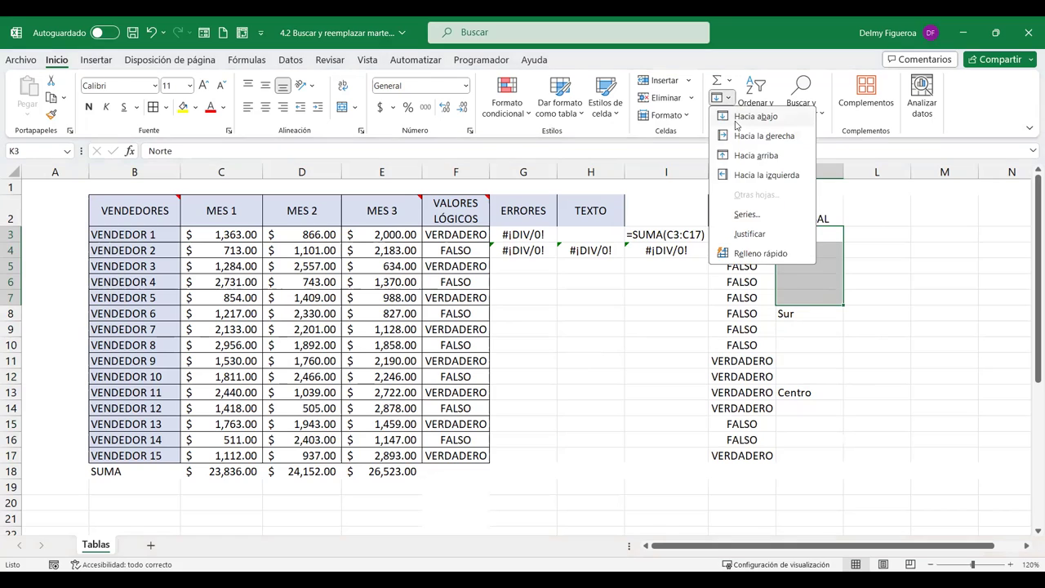
click(755, 117)
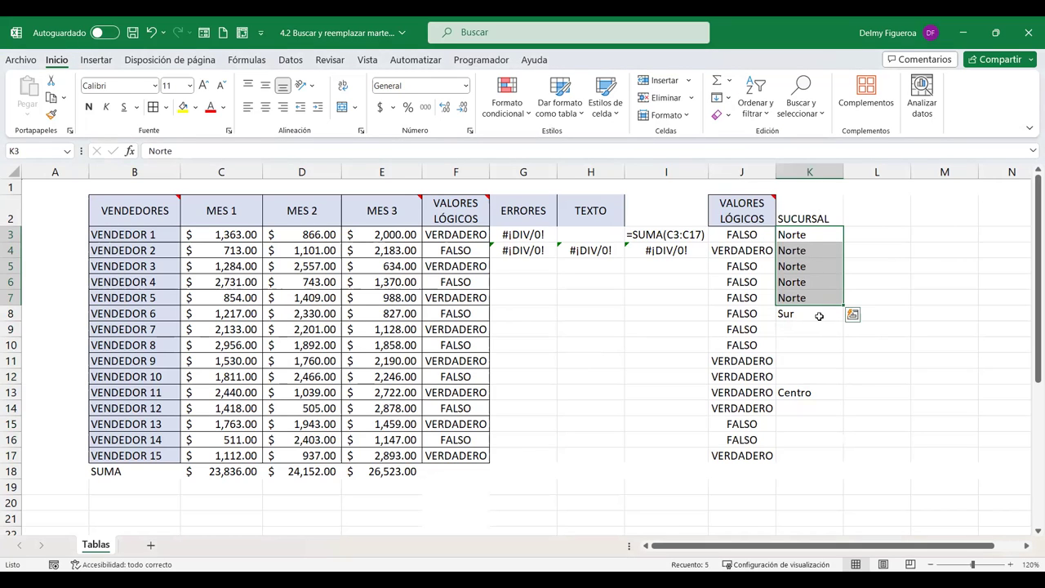
Fill Sur down from K8 into K9:K12
drag(819, 316, 819, 371)
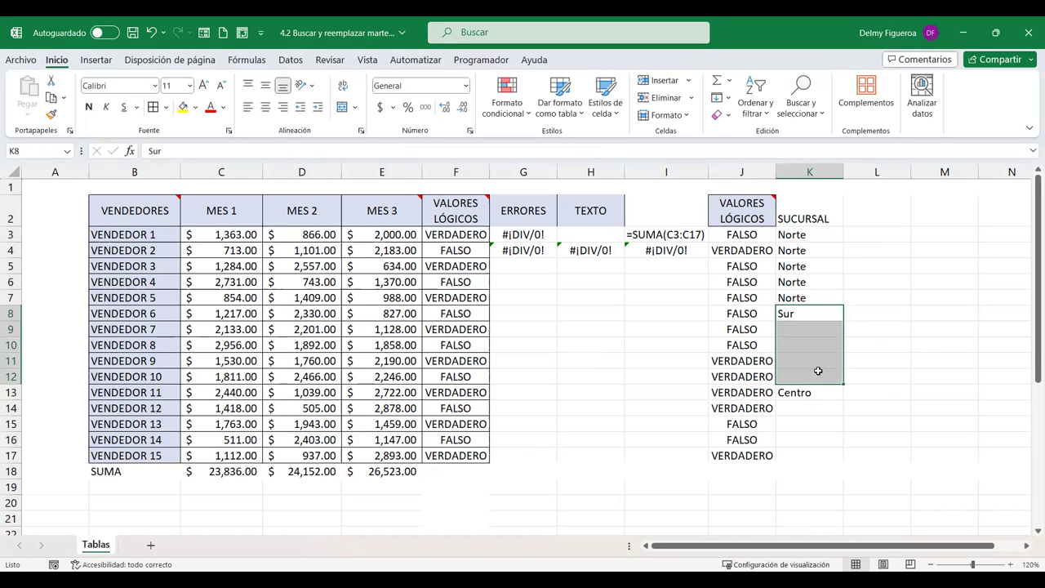
click(729, 98)
click(755, 117)
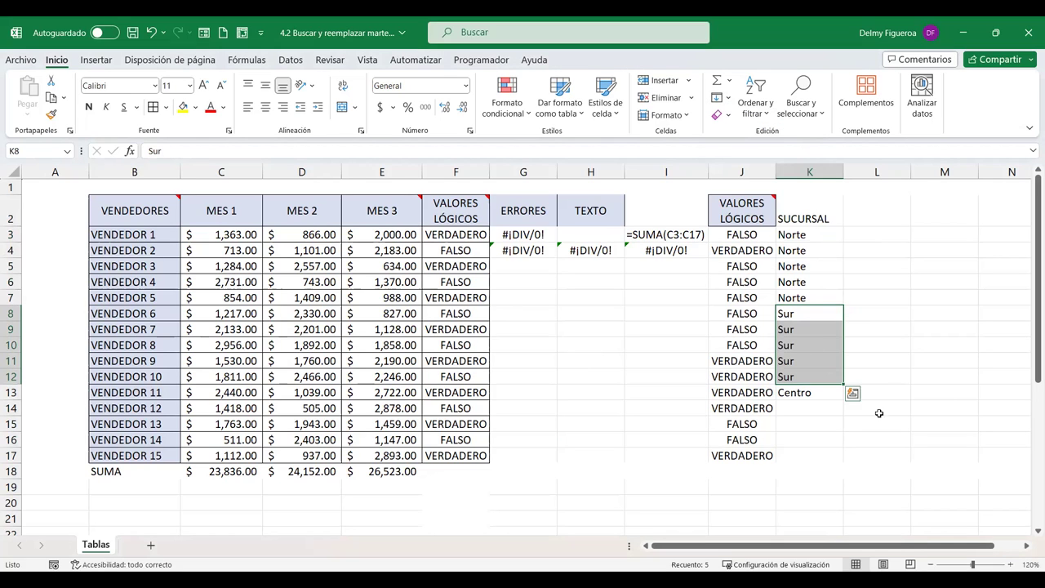
click(868, 234)
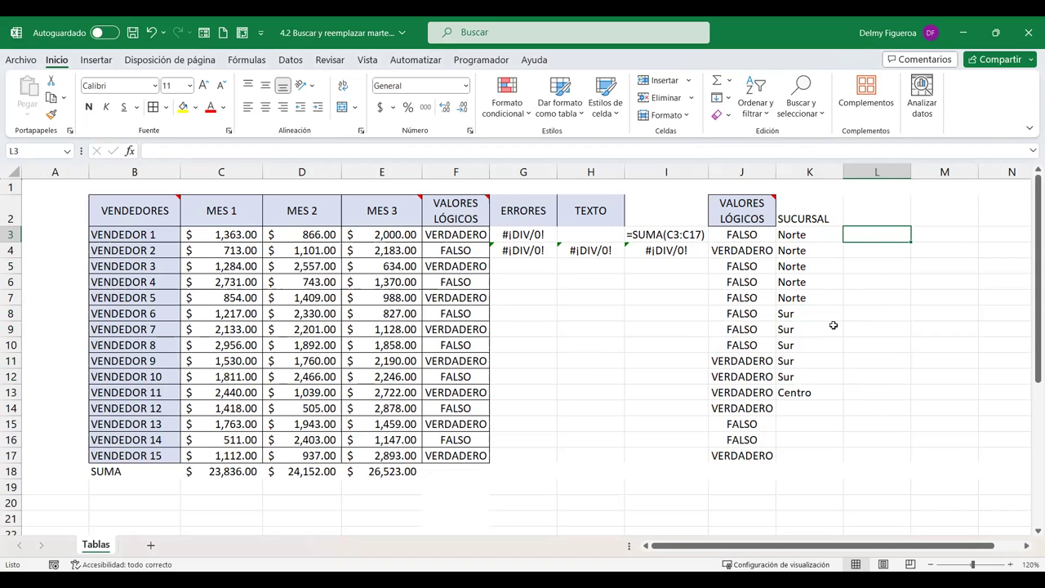
key(F5)
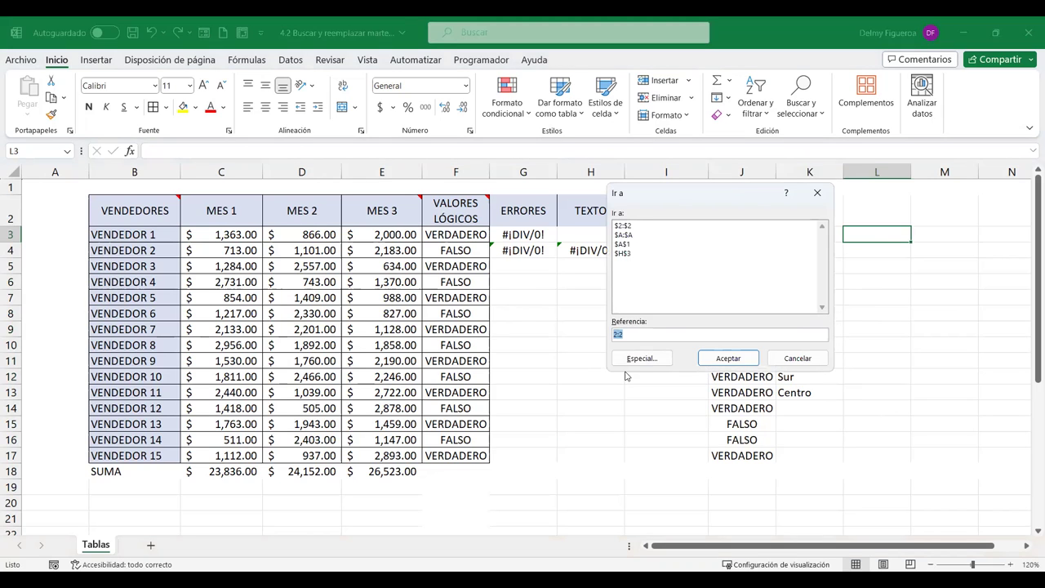
click(635, 359)
click(617, 315)
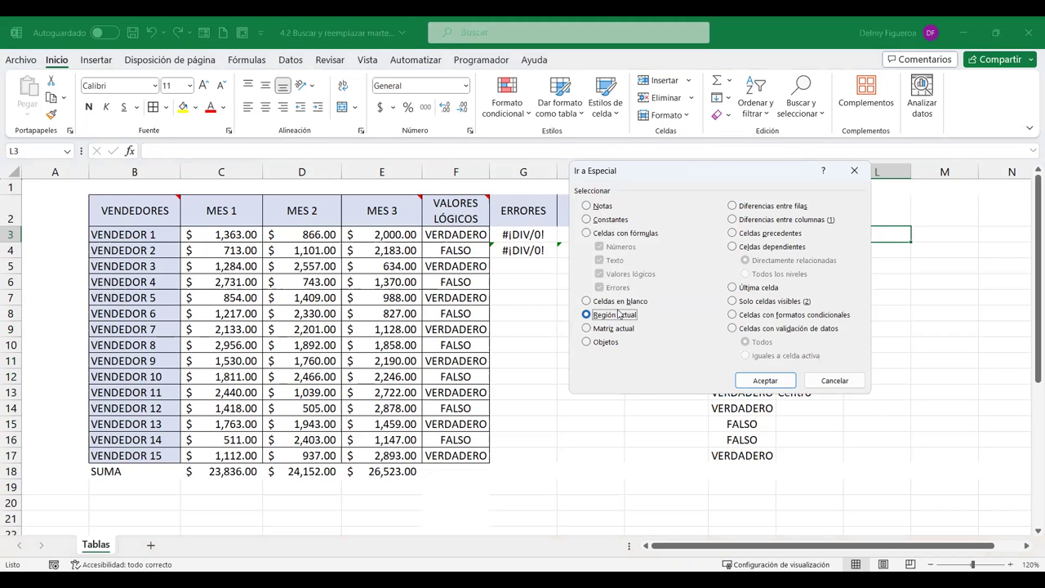
click(770, 379)
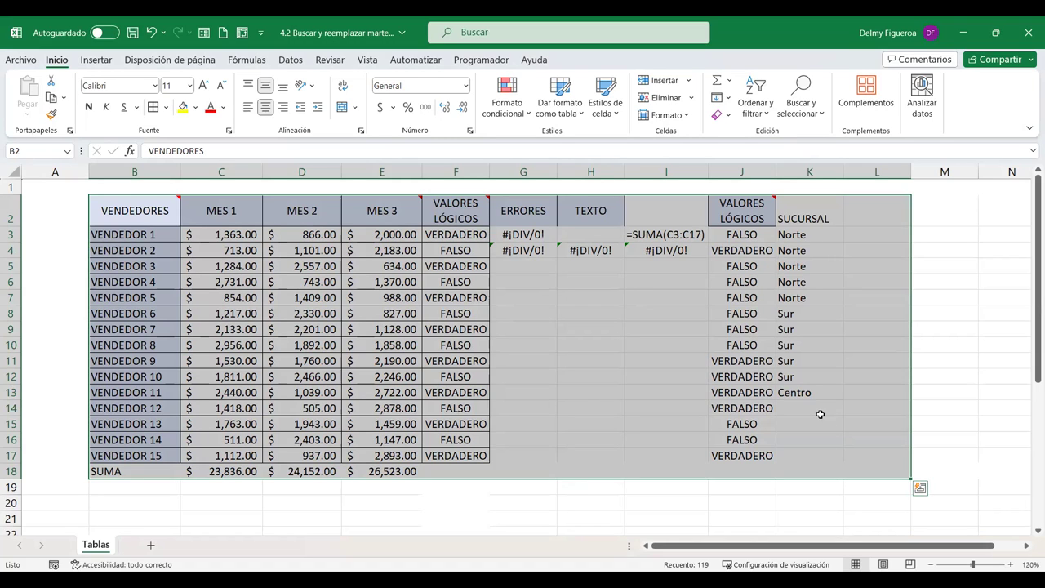
click(668, 336)
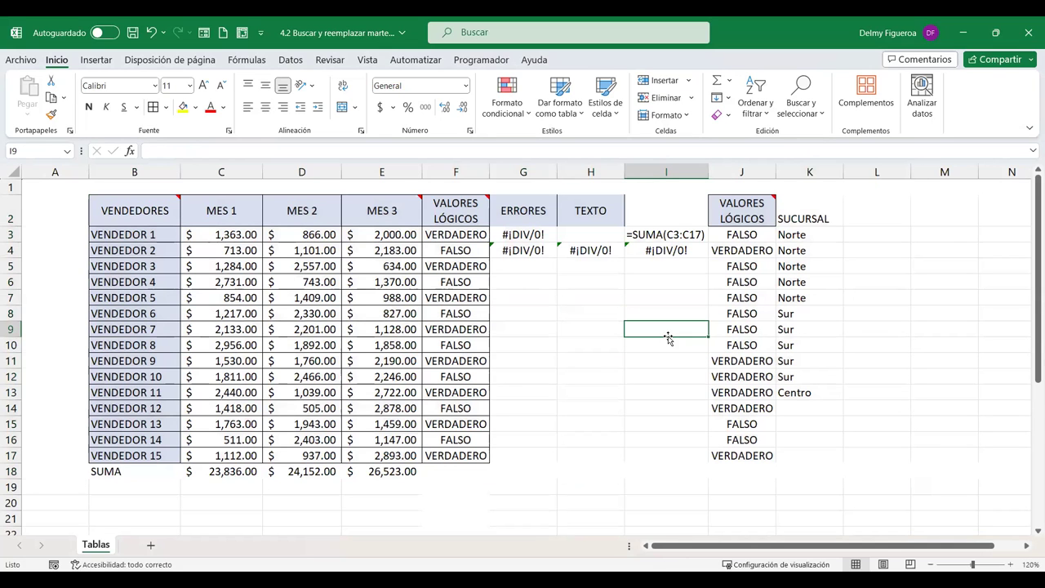
key(ctrl+i)
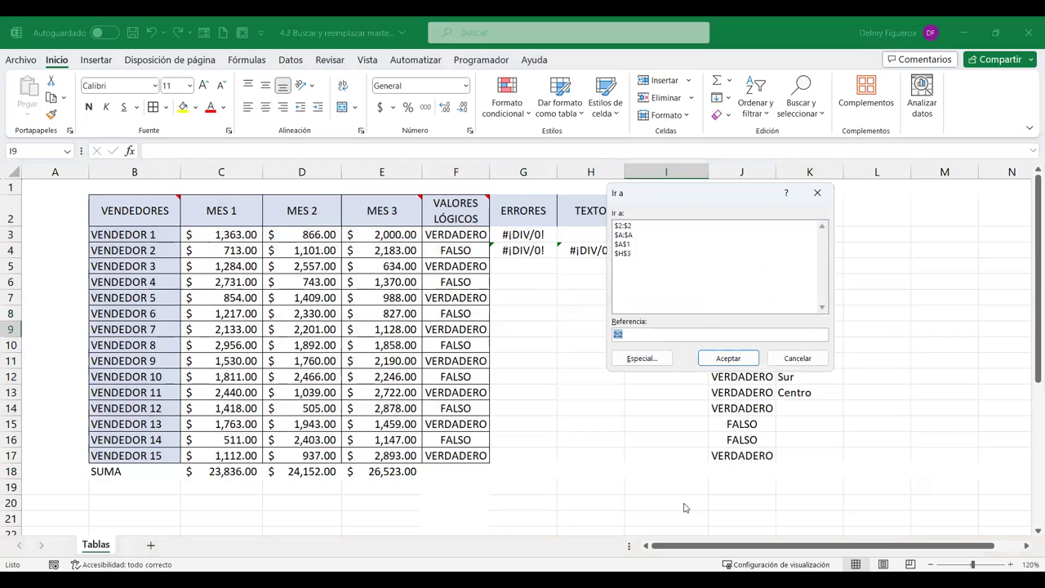
key(Return)
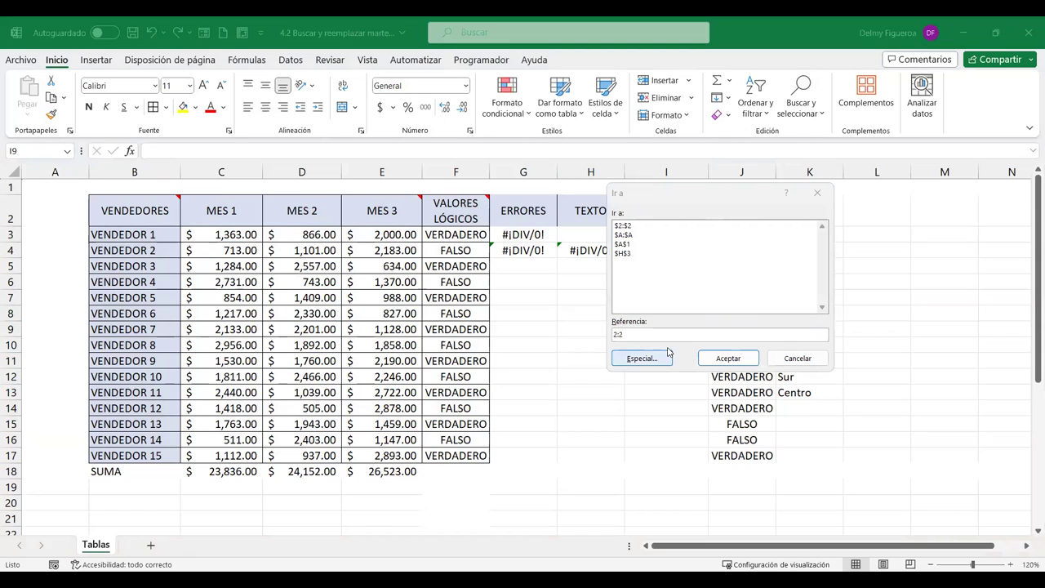
click(665, 360)
click(622, 327)
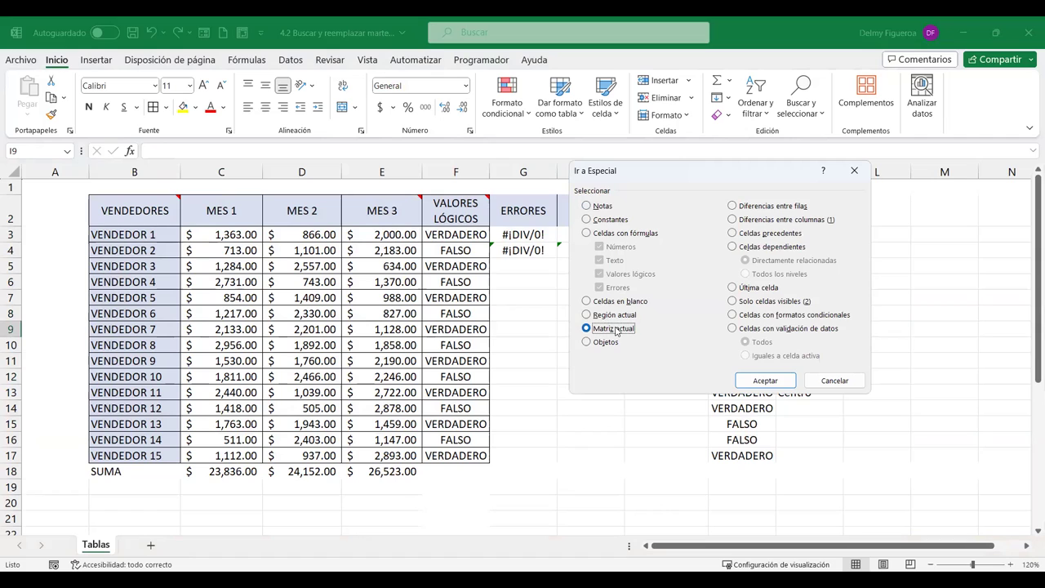
click(767, 382)
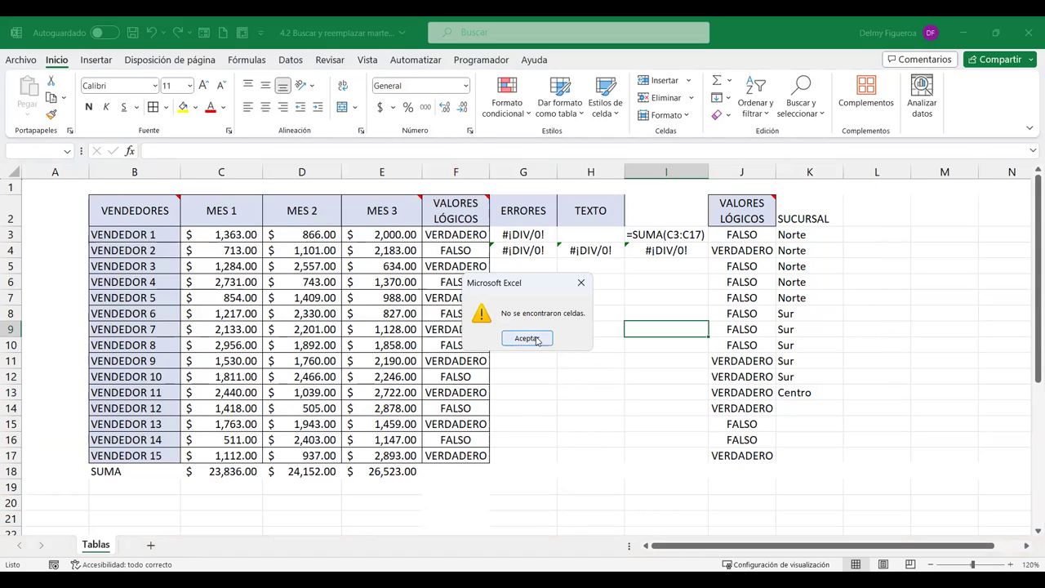
click(527, 338)
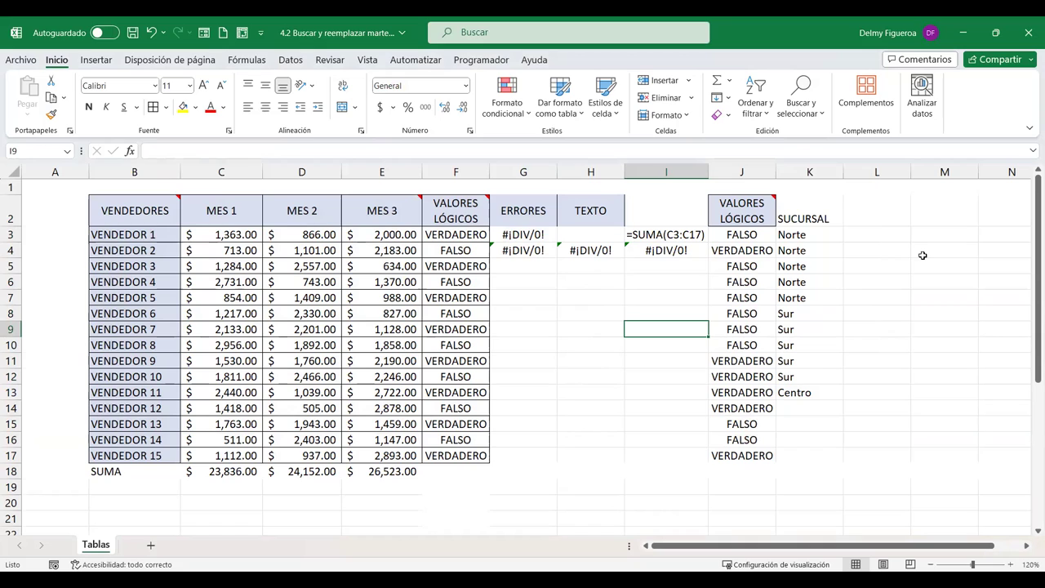
Remove the leading plus so G4 reads =C4:E4/0, still spilling #¡DIV/0! to I4
click(588, 249)
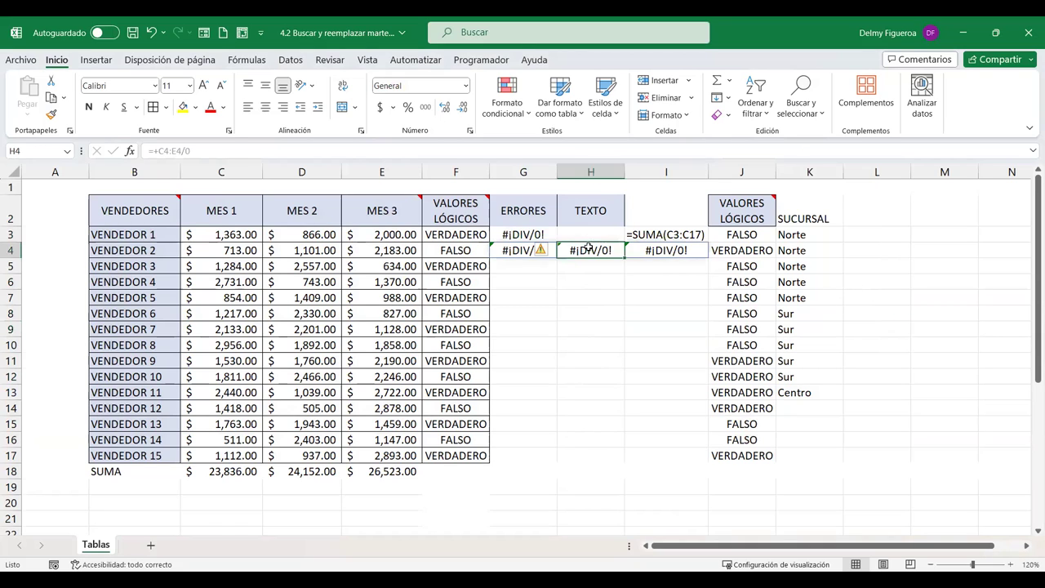
click(627, 298)
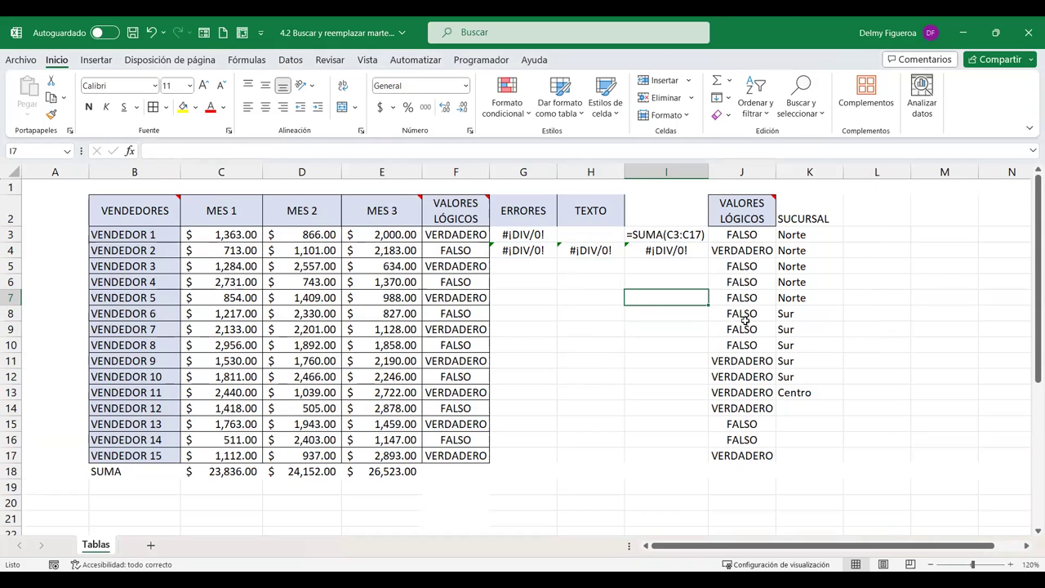
click(530, 251)
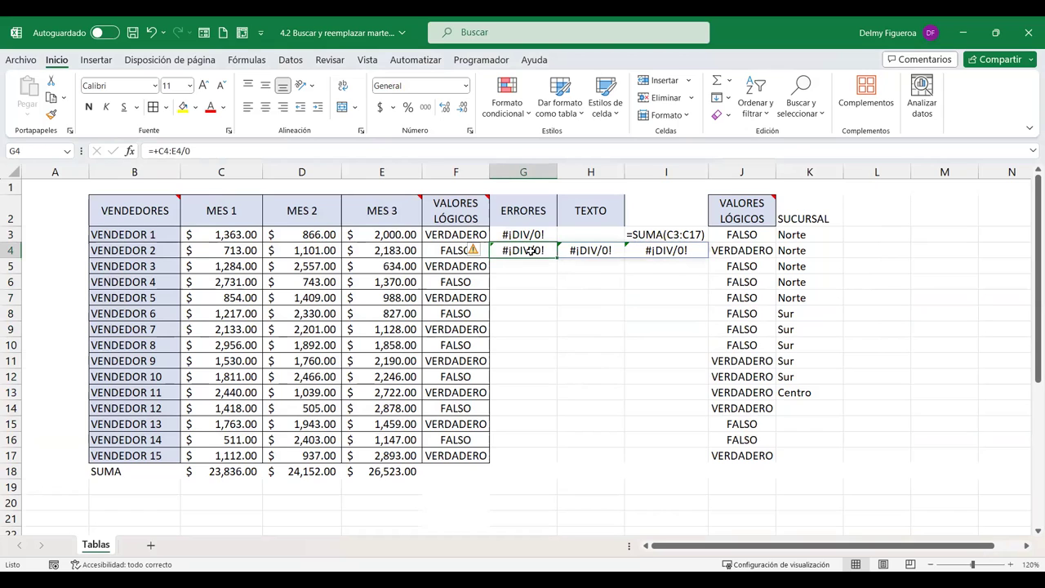
double_click(531, 250)
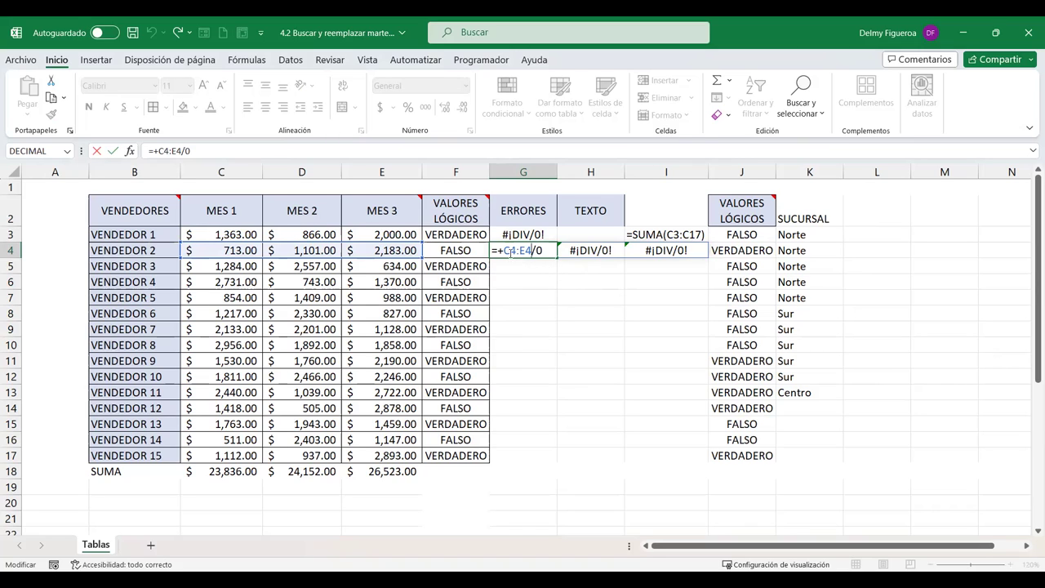
key(BackSpace)
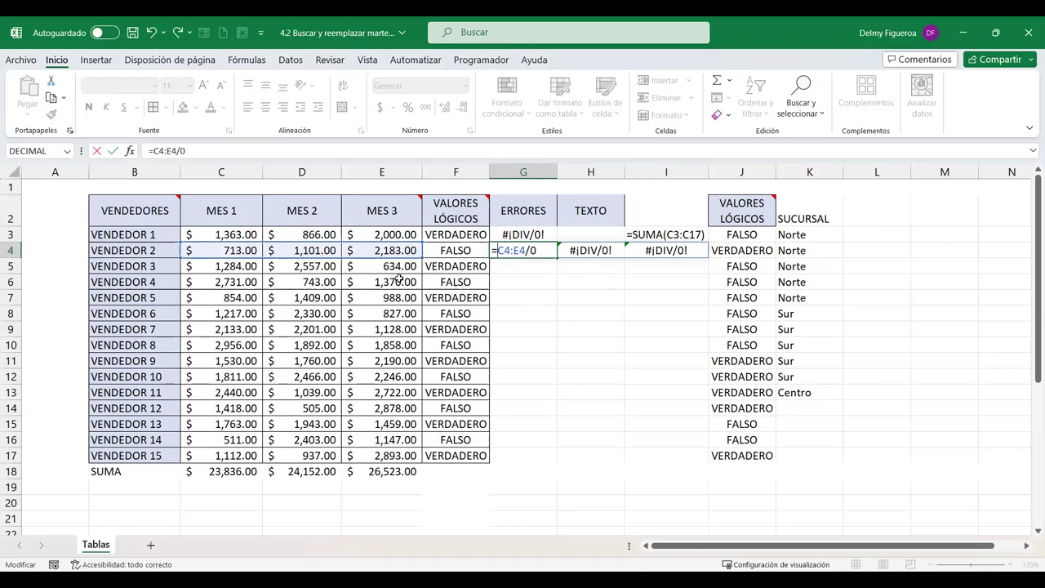
key(Return)
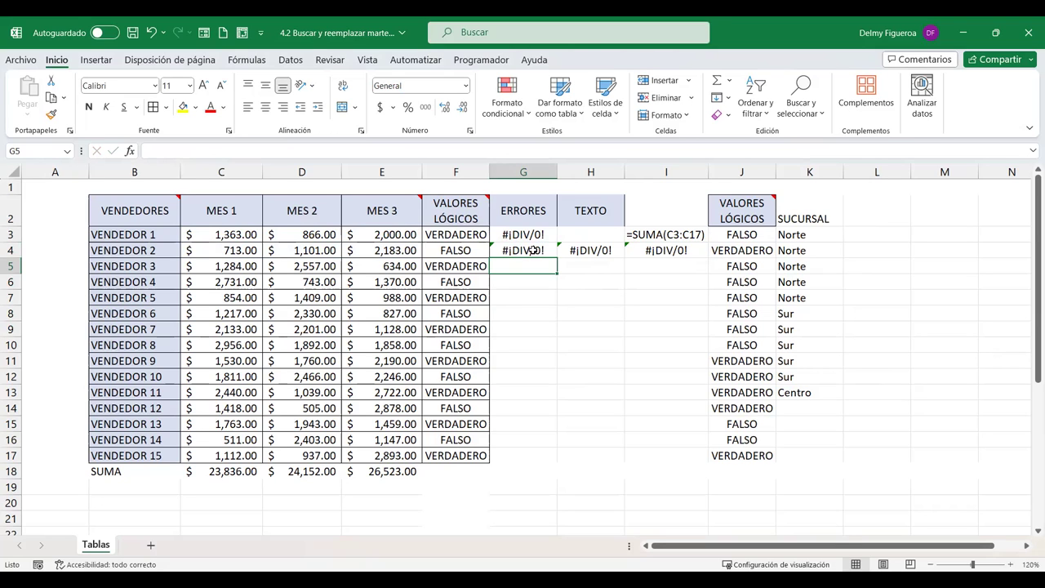
click(532, 251)
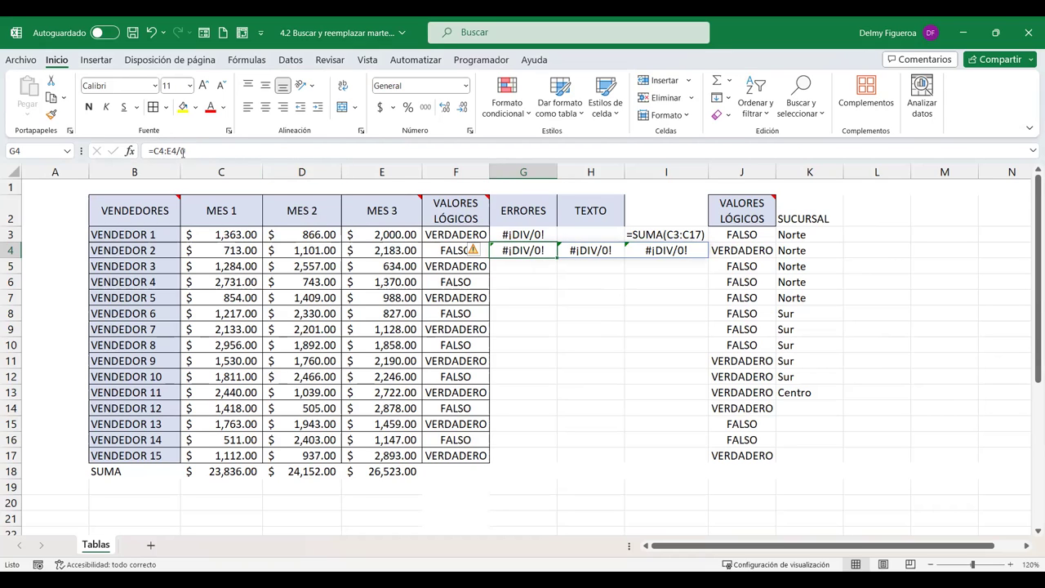
key(Right)
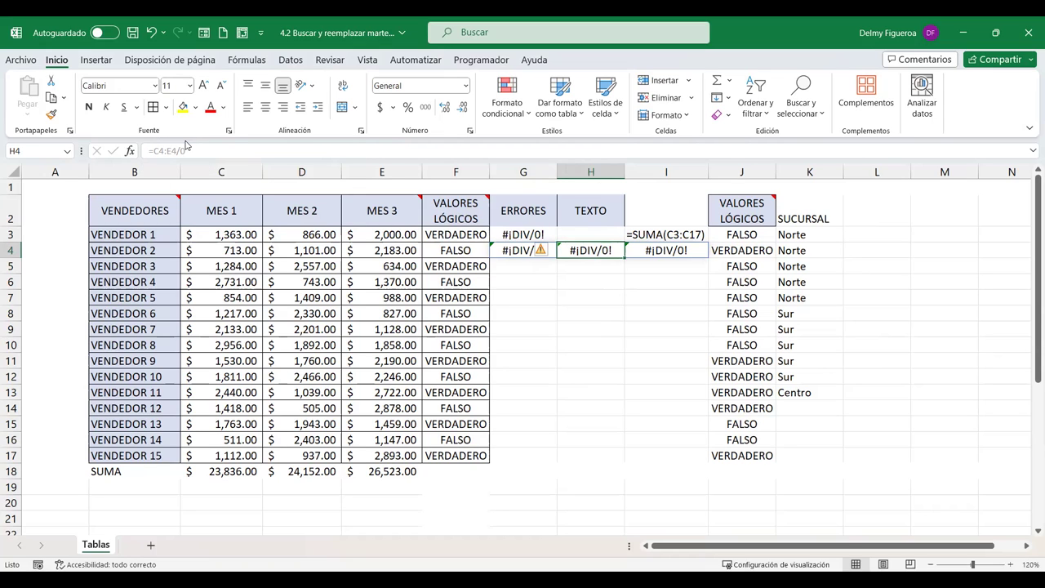
key(Left)
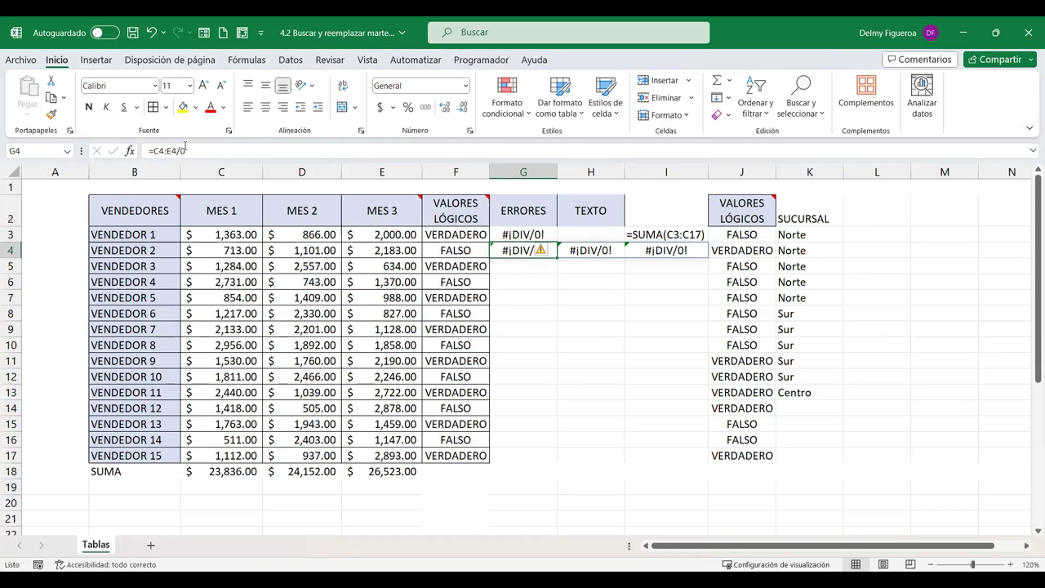
key(Right)
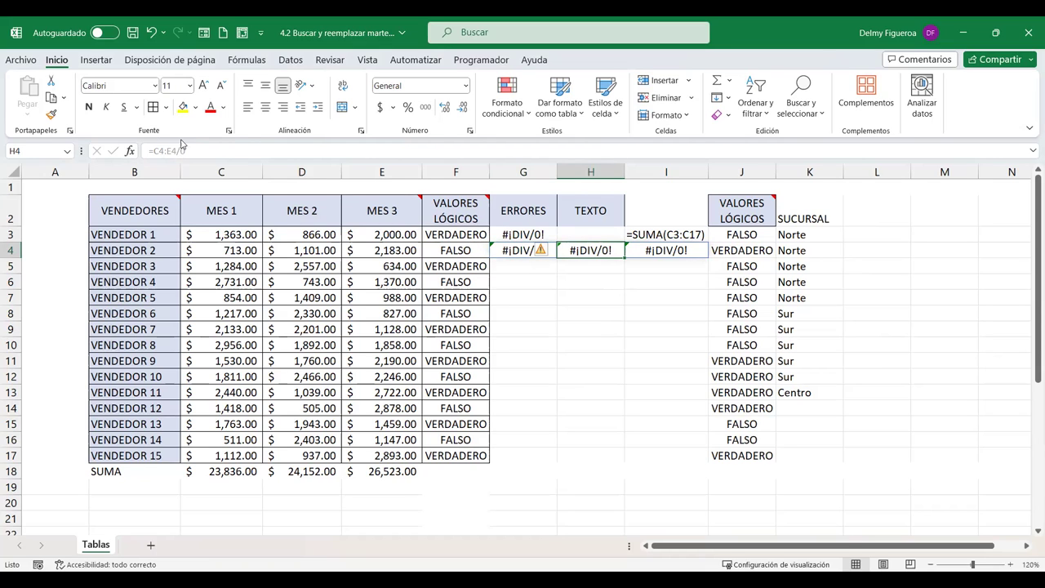
key(Right)
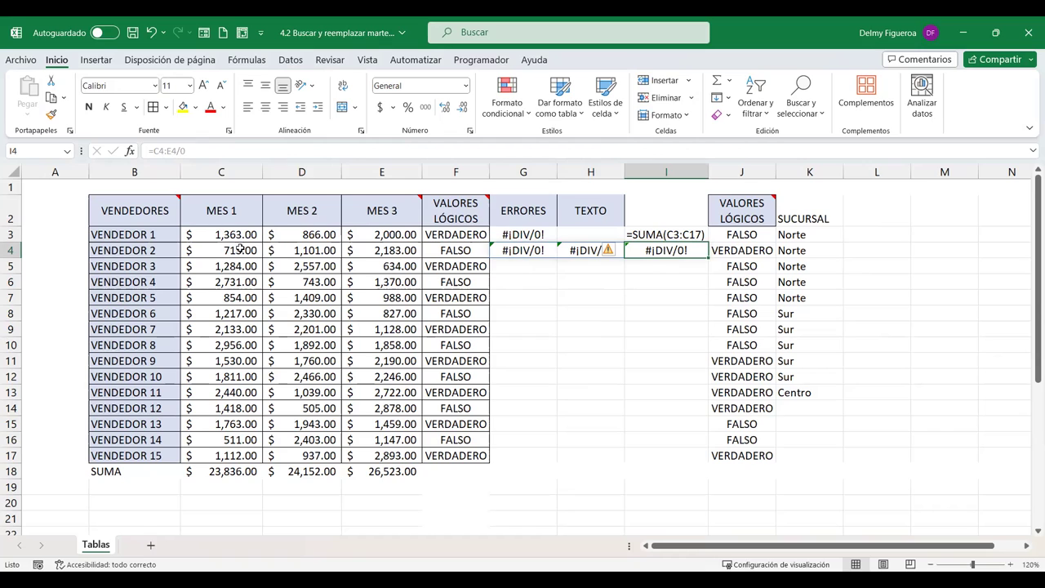
drag(233, 250, 385, 251)
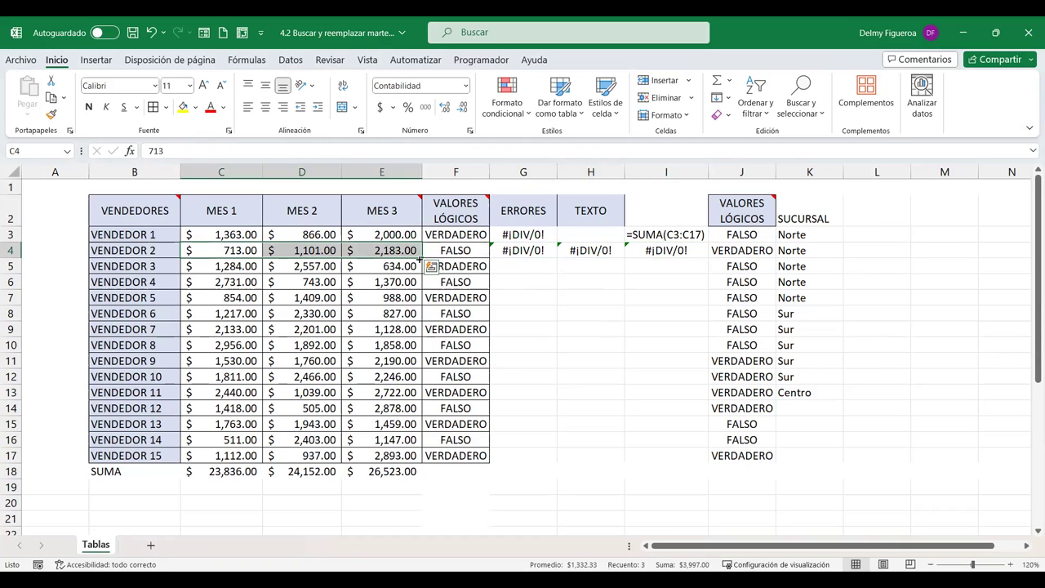
click(528, 249)
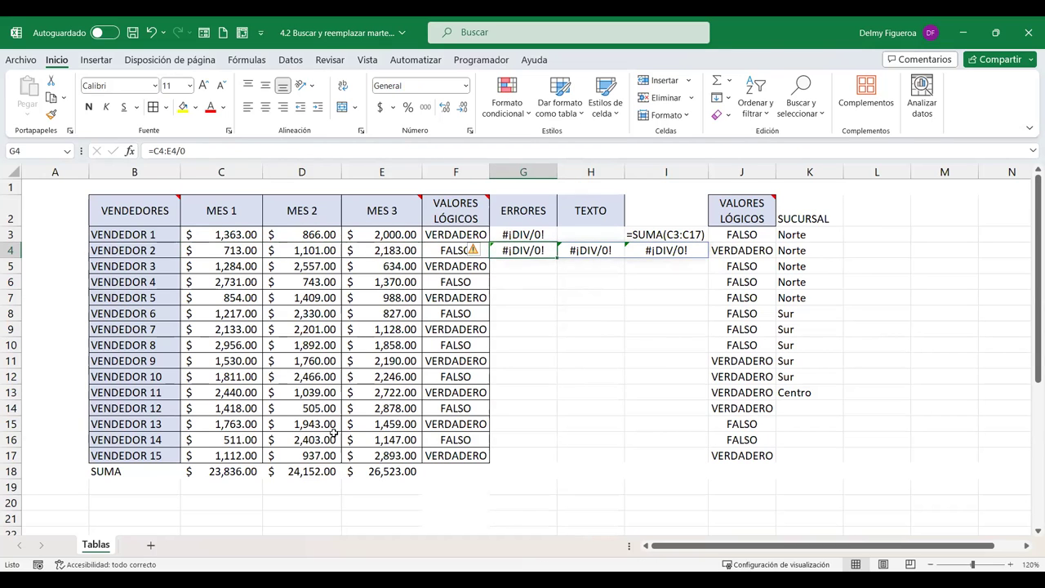
scroll(123, 429, down, 2)
Enter 'Evaluar fórmulas matriciales' in B22 and the note 'Ctrl + Shift + Enter' in B23
click(124, 438)
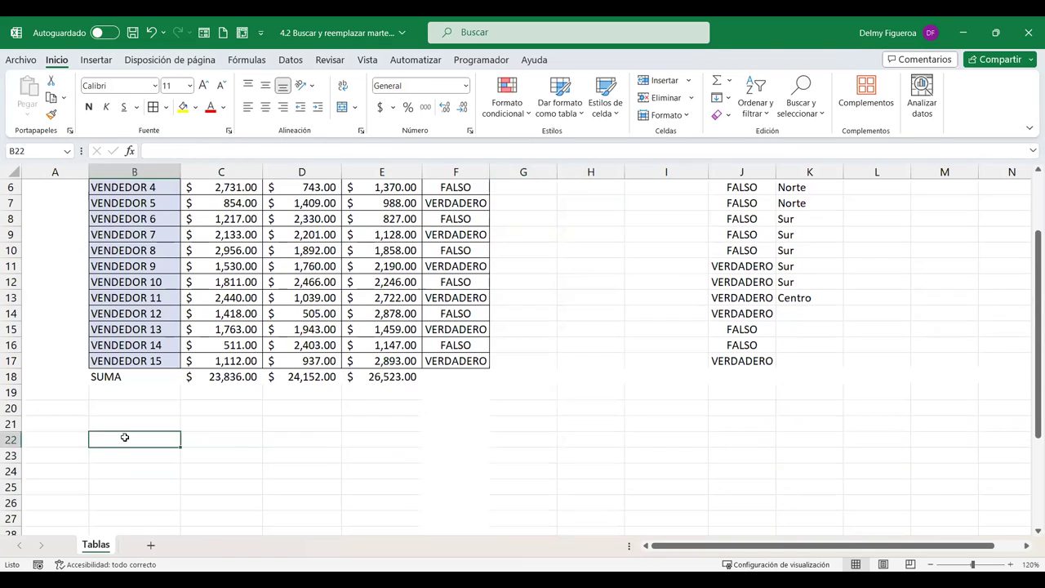
text(Evaluar)
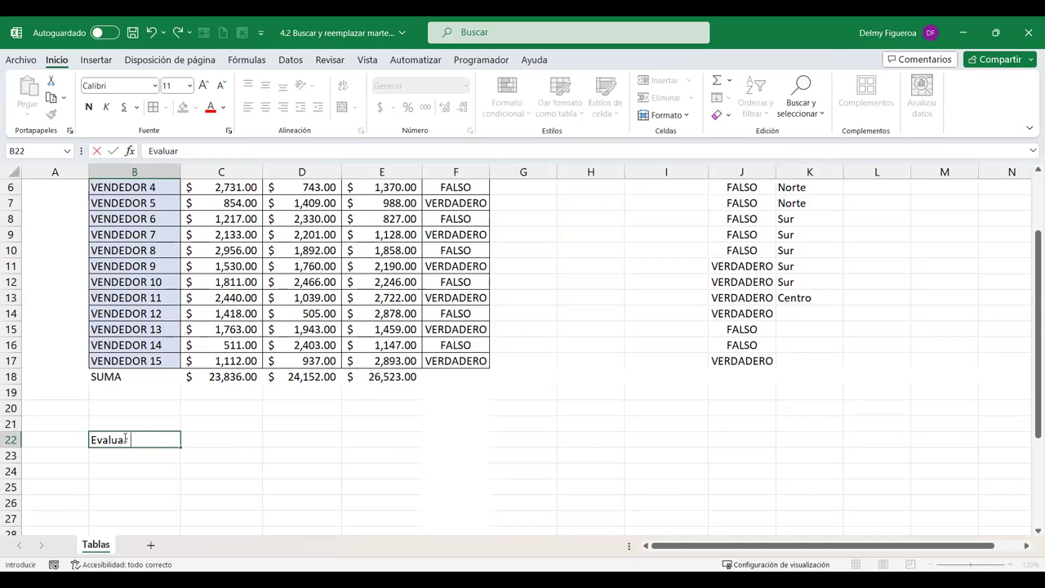
text( fó)
text(rmulas matriciales)
key(ctrl+Return)
key(Return)
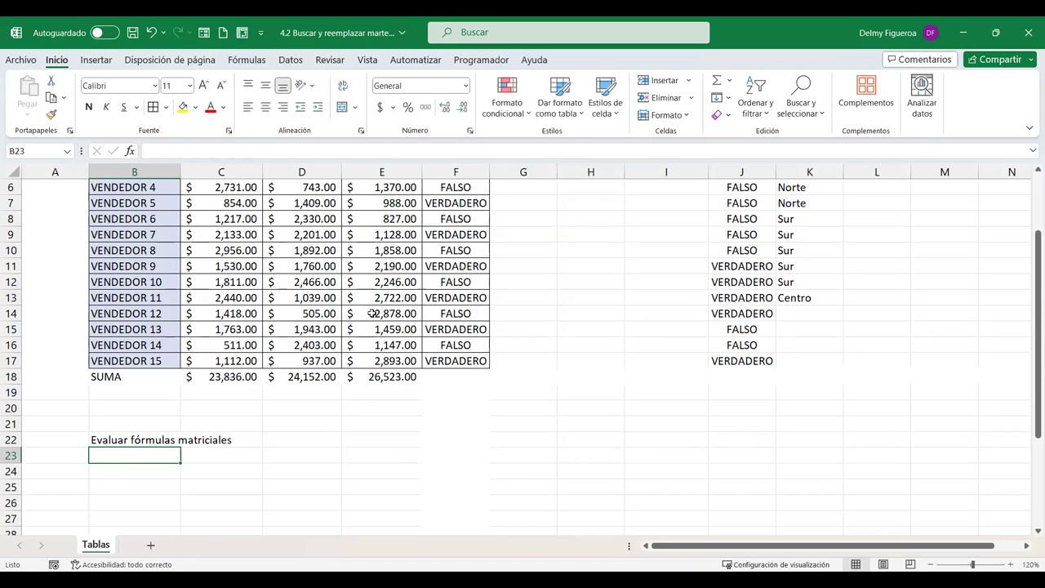
text(Ctrl)
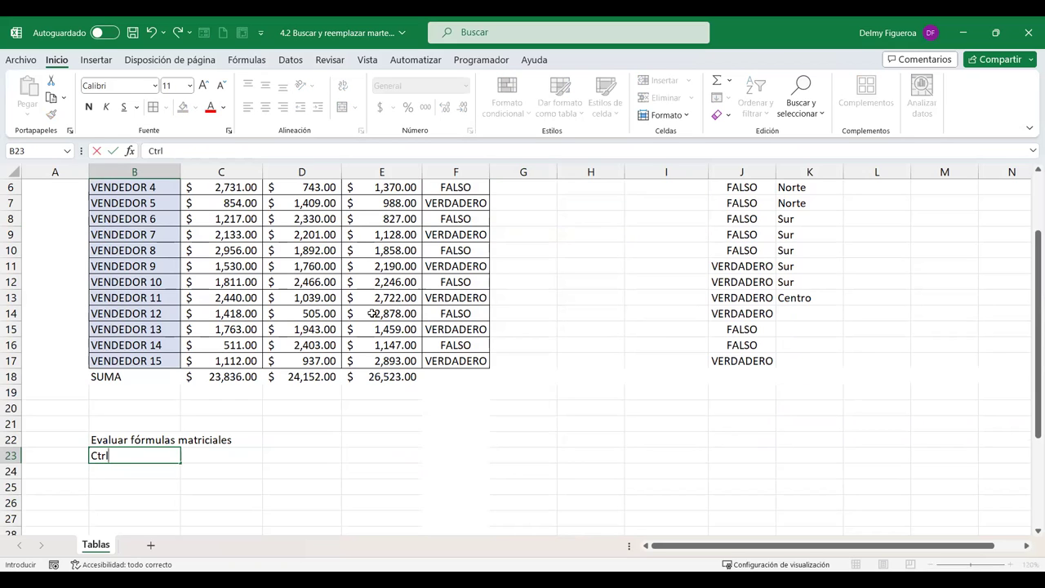
text( + Shift + Enter)
key(Return)
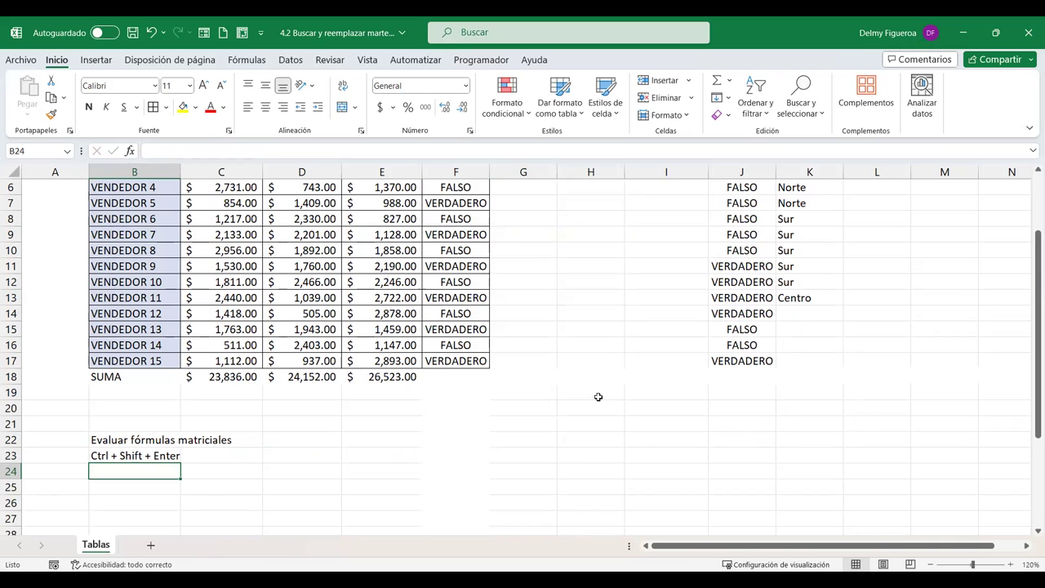
scroll(600, 397, up, 2)
double_click(521, 251)
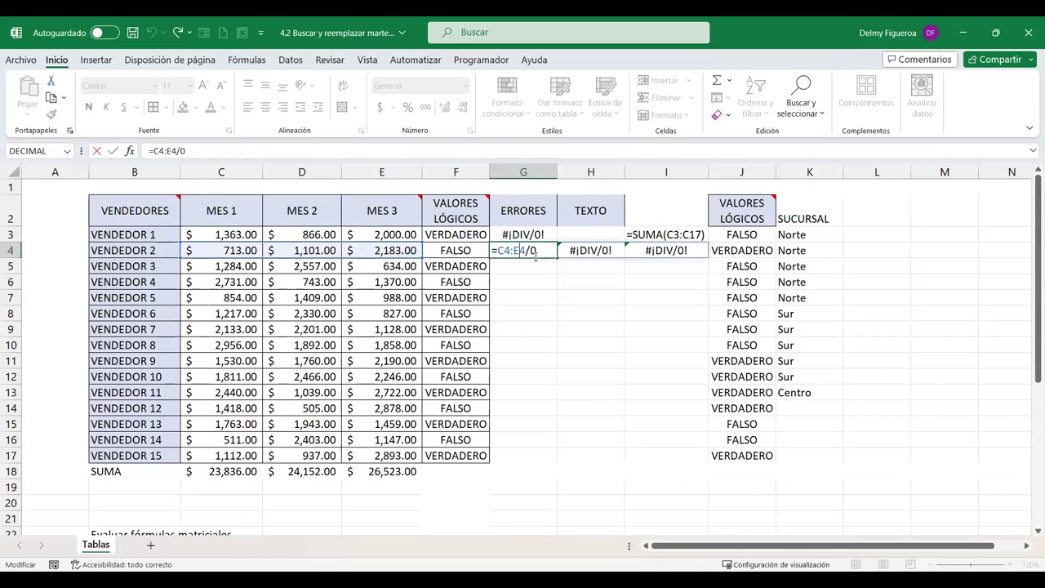
Change G4's divisor from 0 to 3, entering {=C4:E4/3} as an array formula
key(Return)
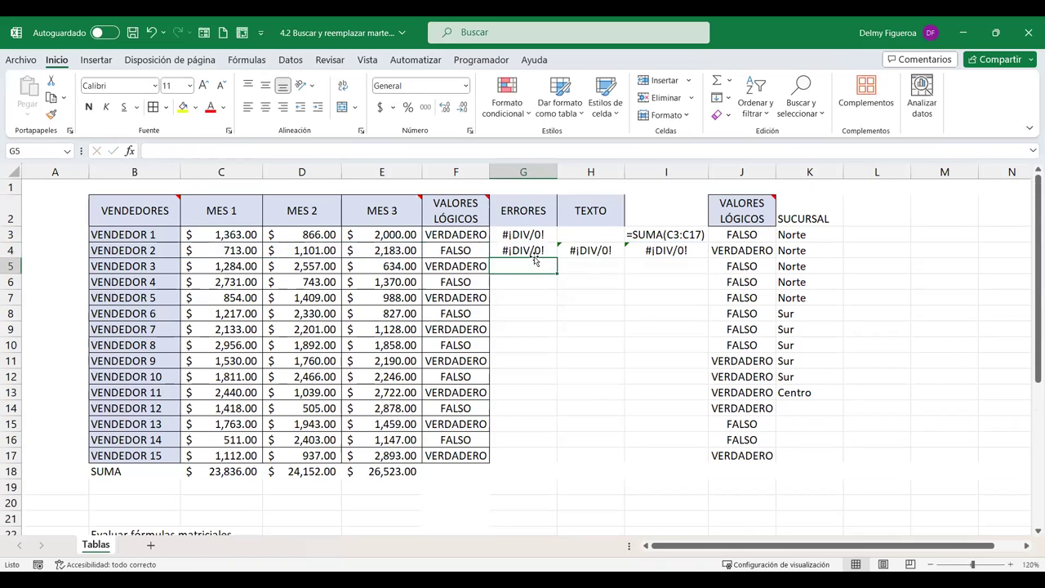
scroll(526, 262, down, 2)
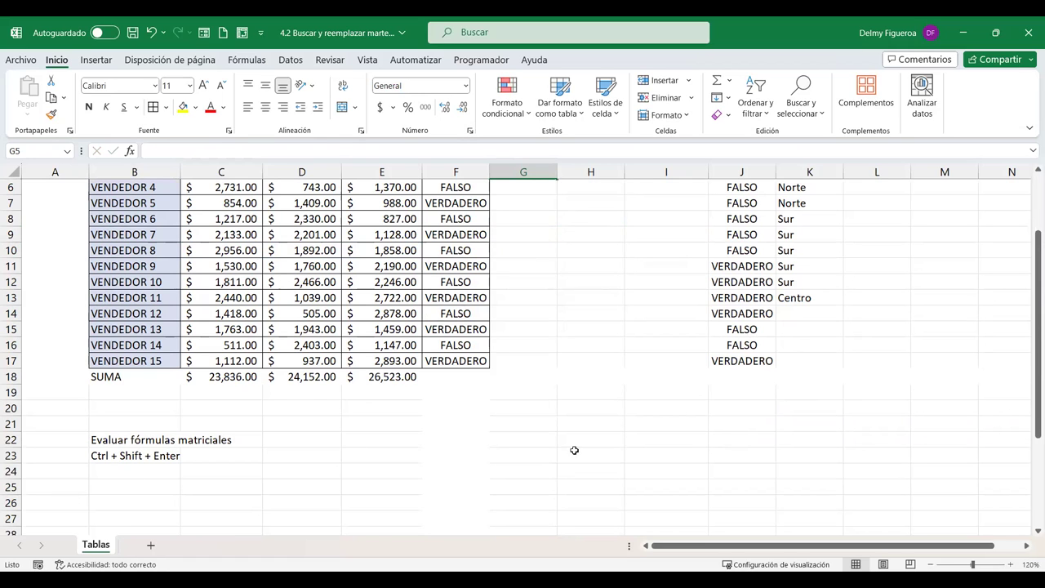
scroll(575, 449, up, 2)
double_click(527, 251)
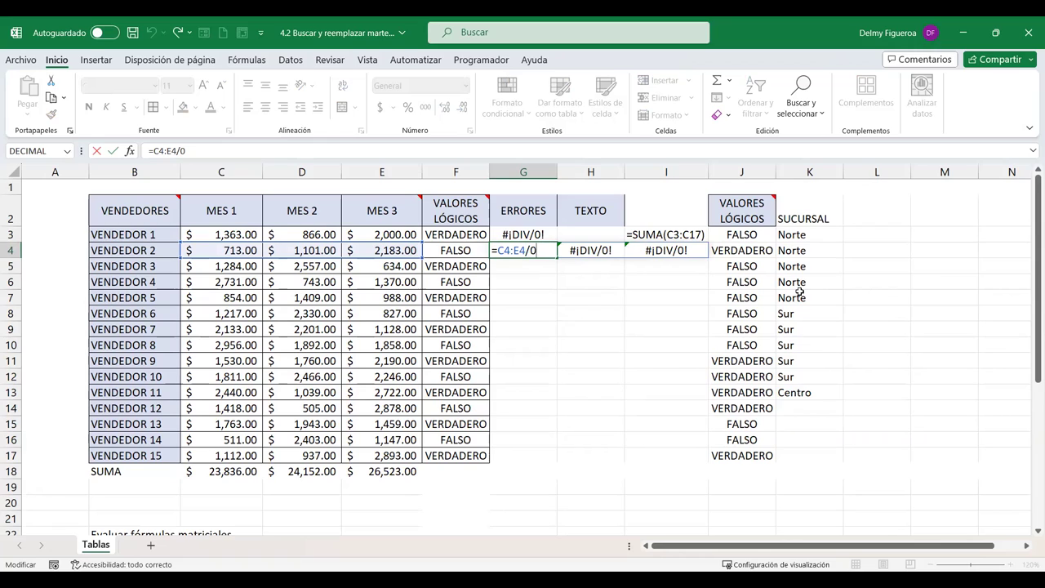
key(BackSpace)
key(ctrl+shift+Return)
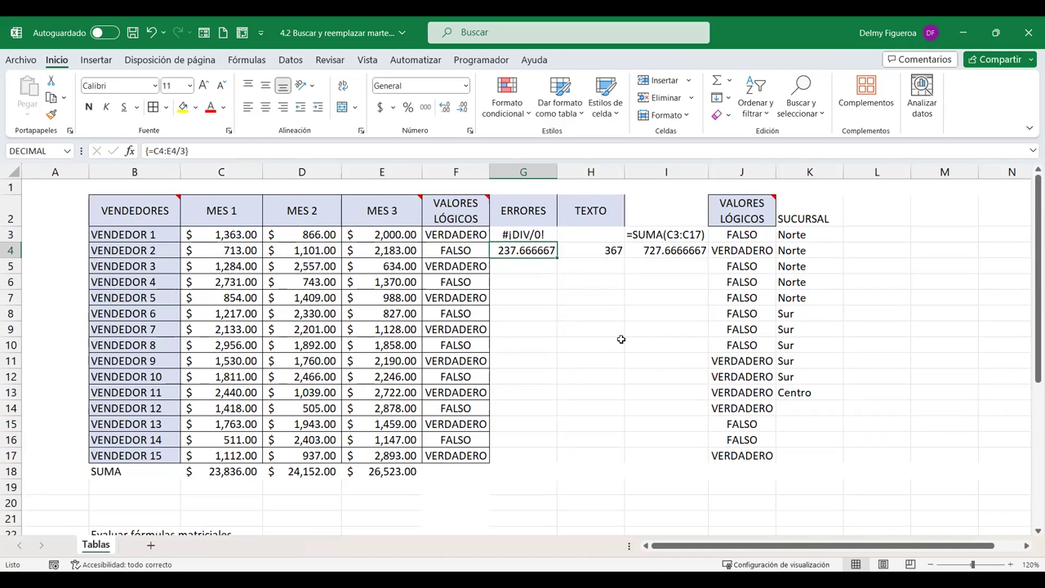
scroll(621, 339, down, 1)
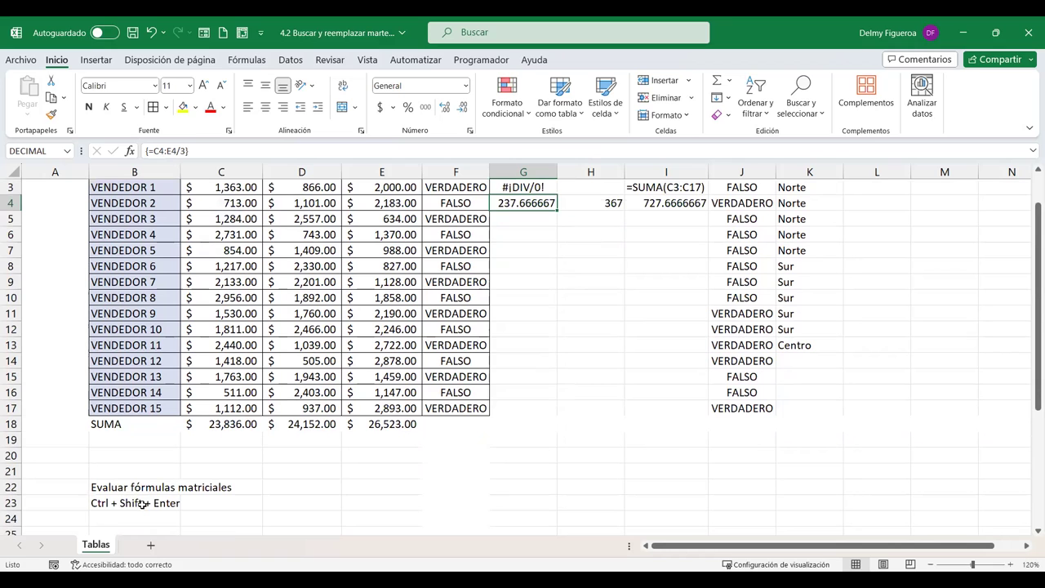
scroll(596, 369, up, 1)
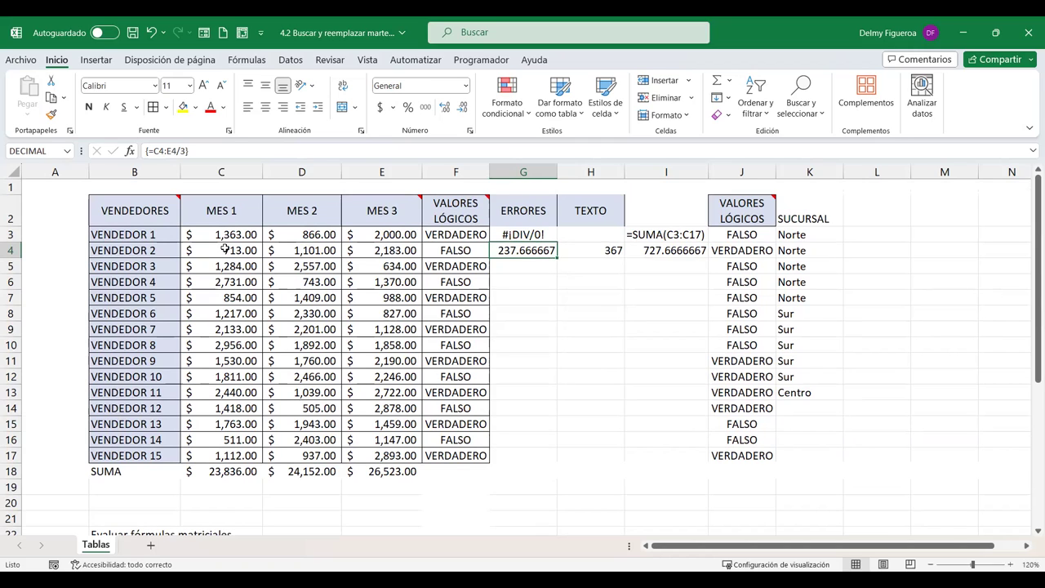
drag(225, 249, 384, 250)
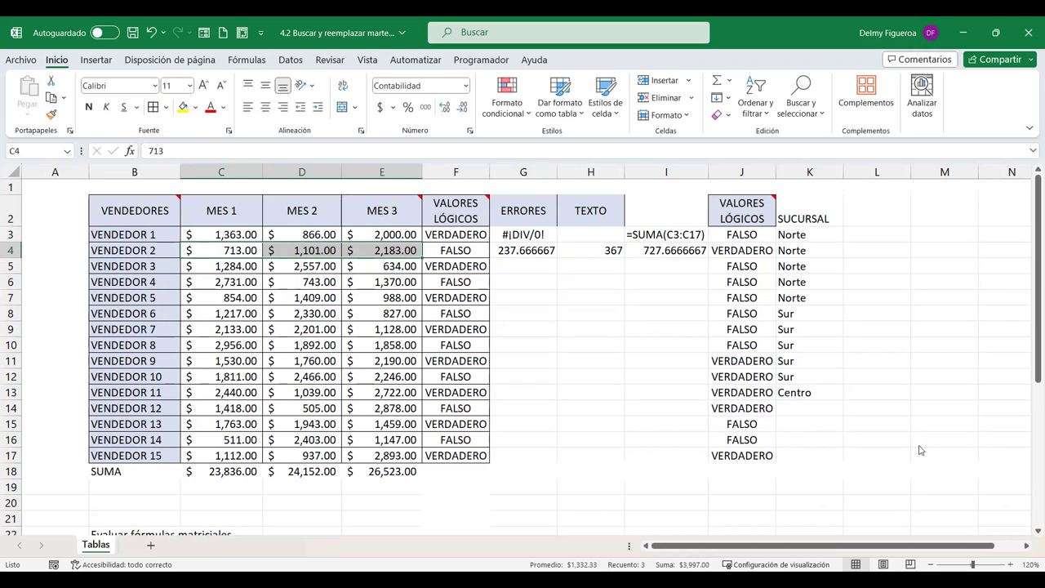
click(528, 250)
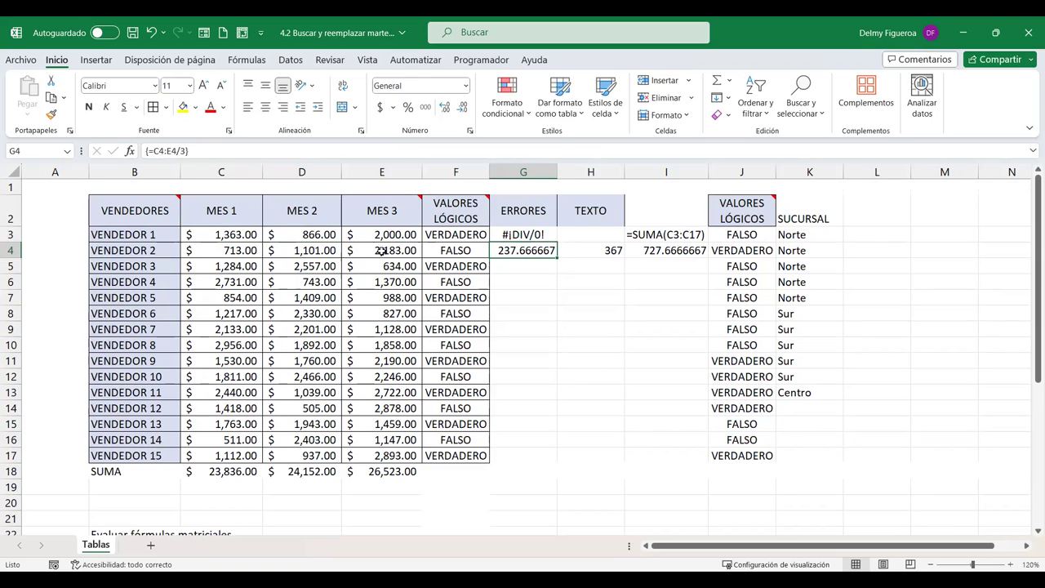
click(380, 251)
click(542, 257)
click(542, 269)
text(+)
click(400, 251)
text(/3)
key(Return)
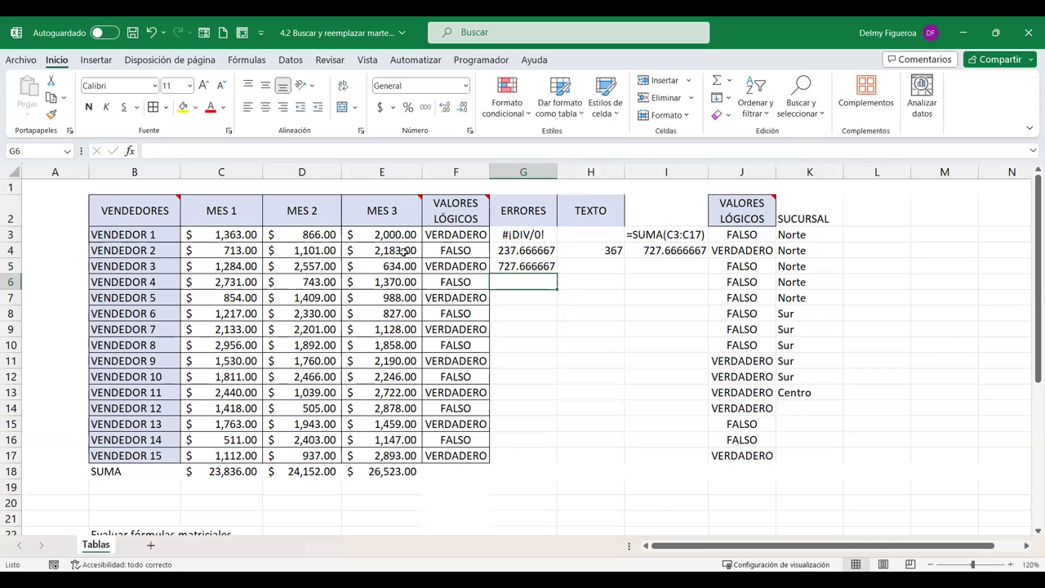
click(520, 265)
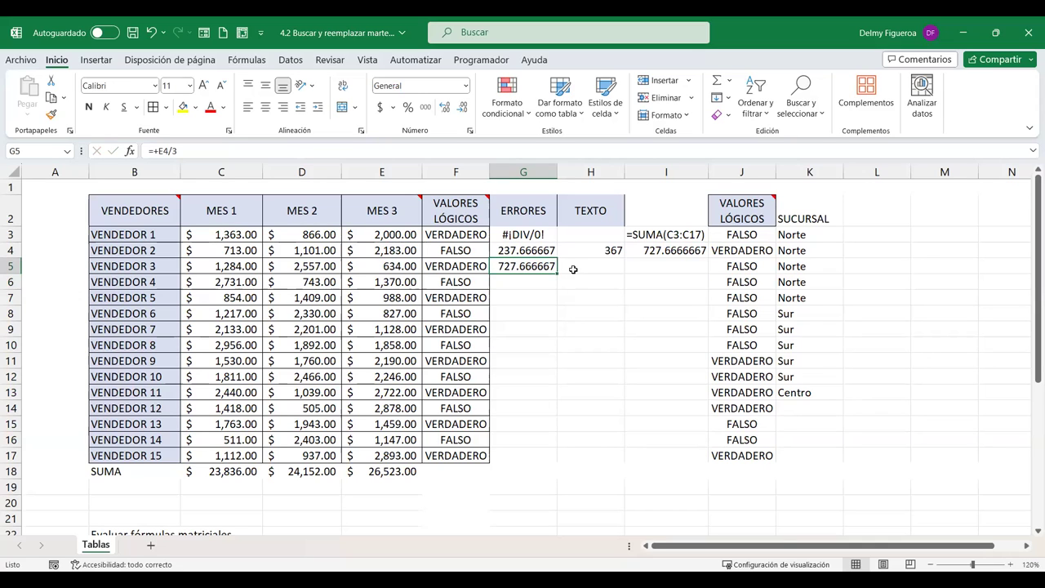
key(Delete)
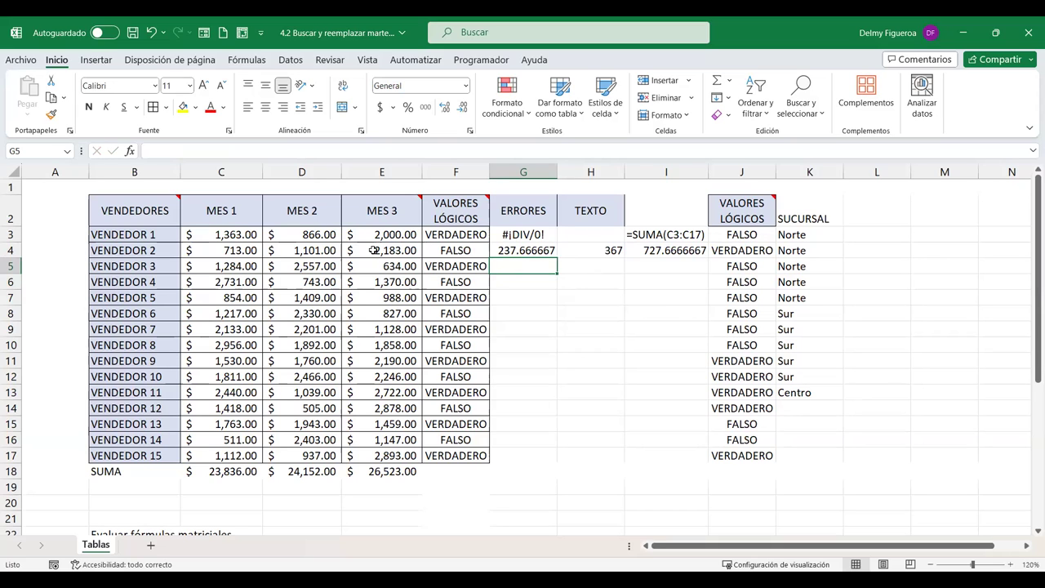
double_click(531, 246)
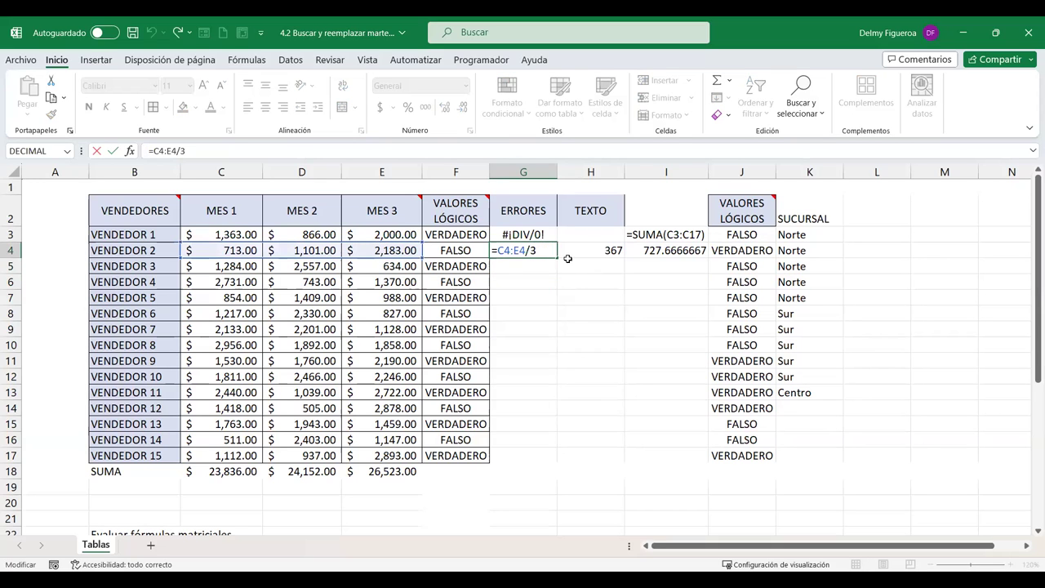
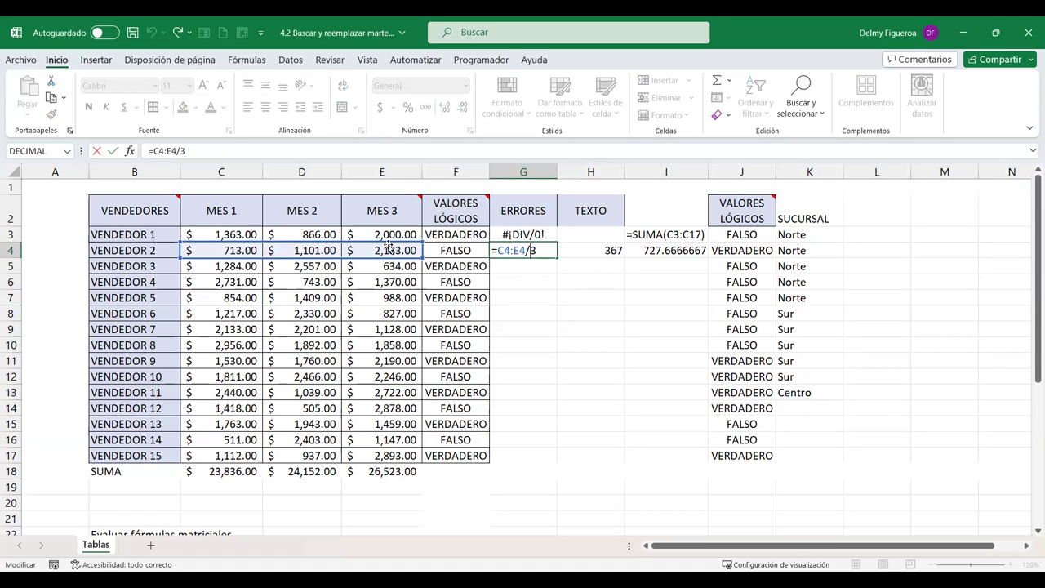
Commit =C4:E4/3 in G4 as an array formula, then check VENDEDOR 2's values in C4:E4
key(ctrl+shift+Return)
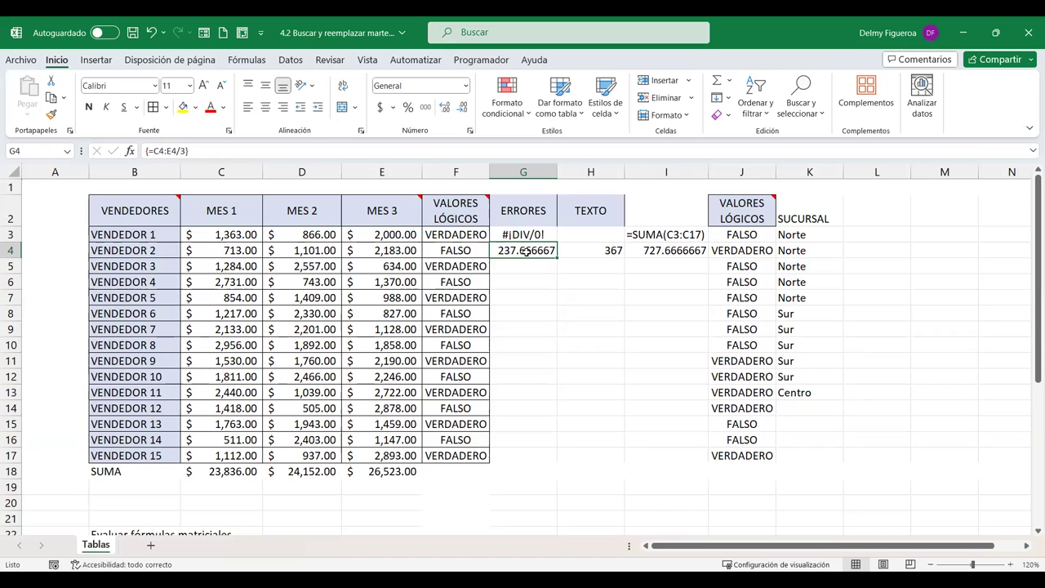
click(224, 250)
click(612, 249)
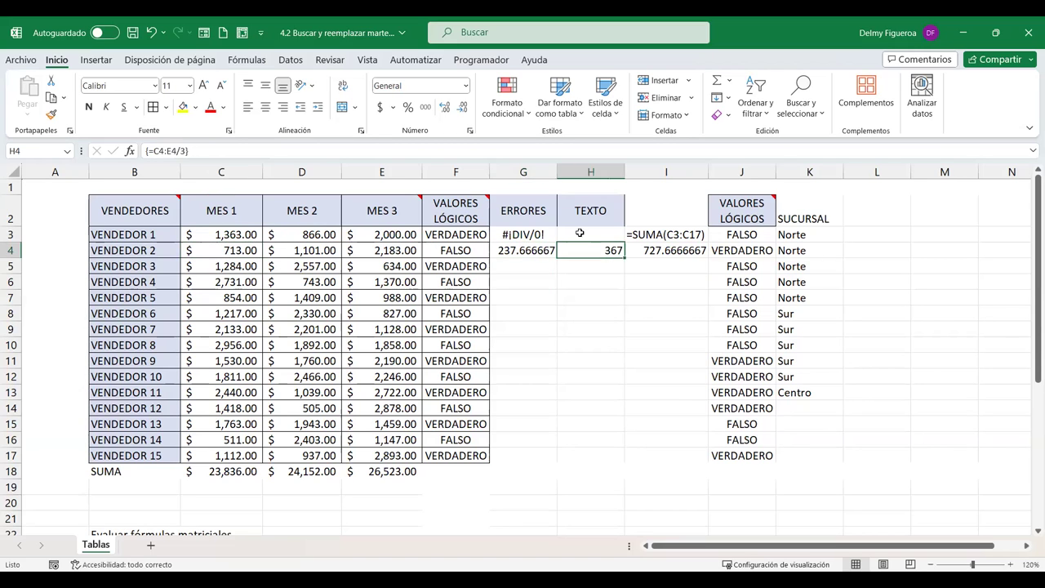
click(303, 252)
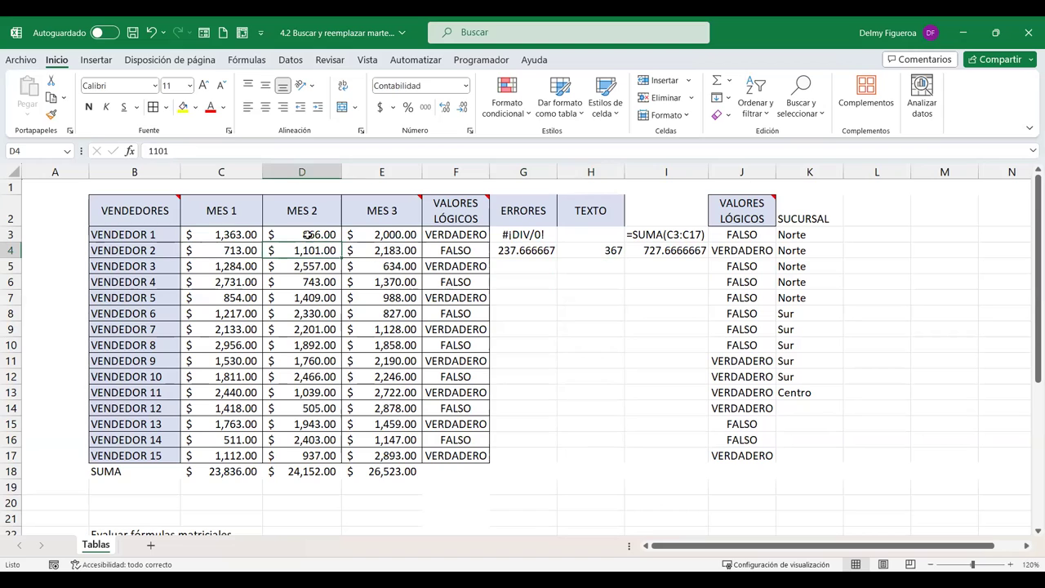
click(415, 249)
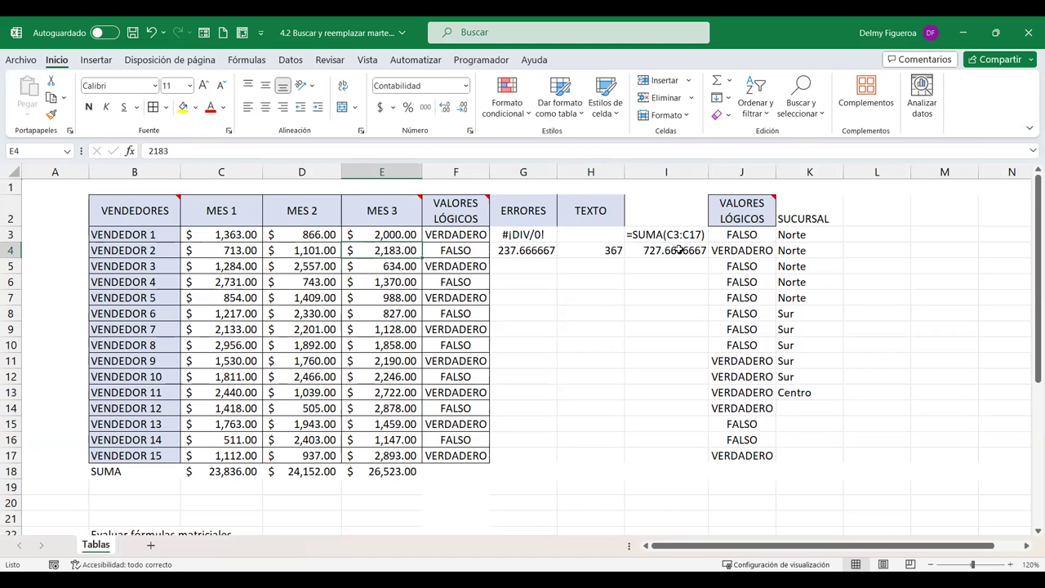
Try editing the G4 array formula, dismiss the cannot-change-array warning, and re-commit it
double_click(526, 249)
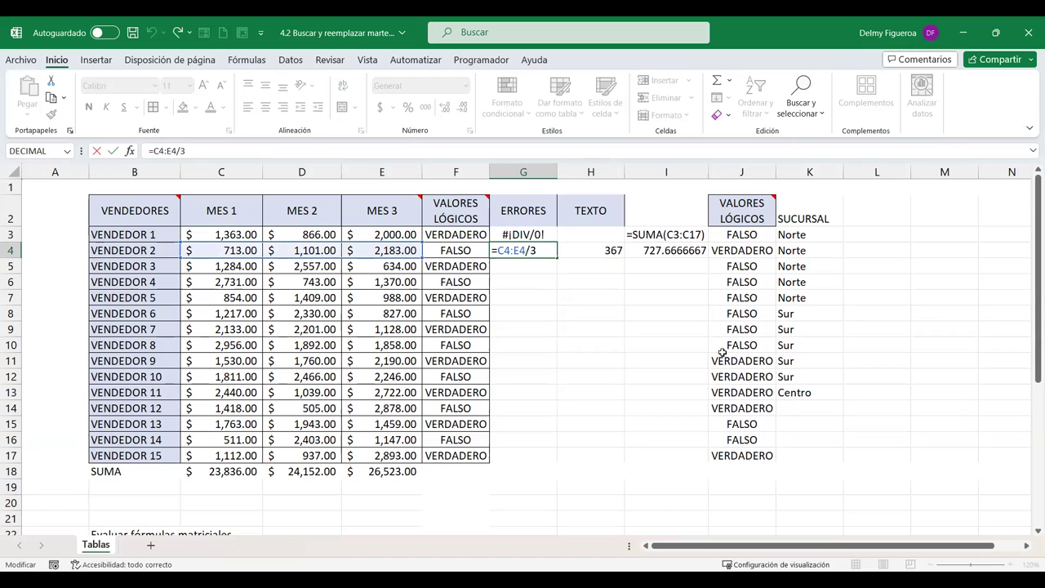
key(Return)
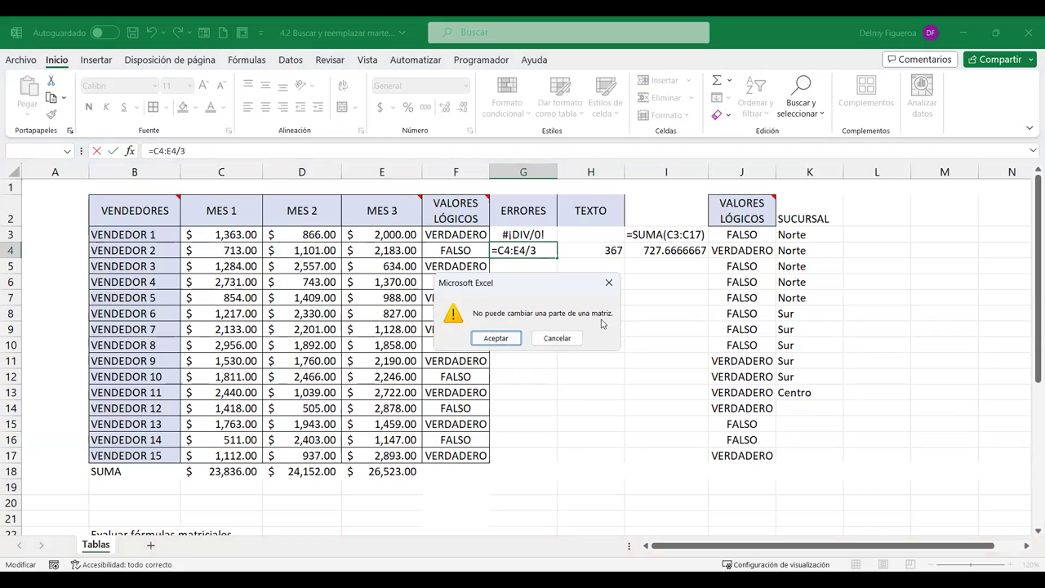
click(508, 340)
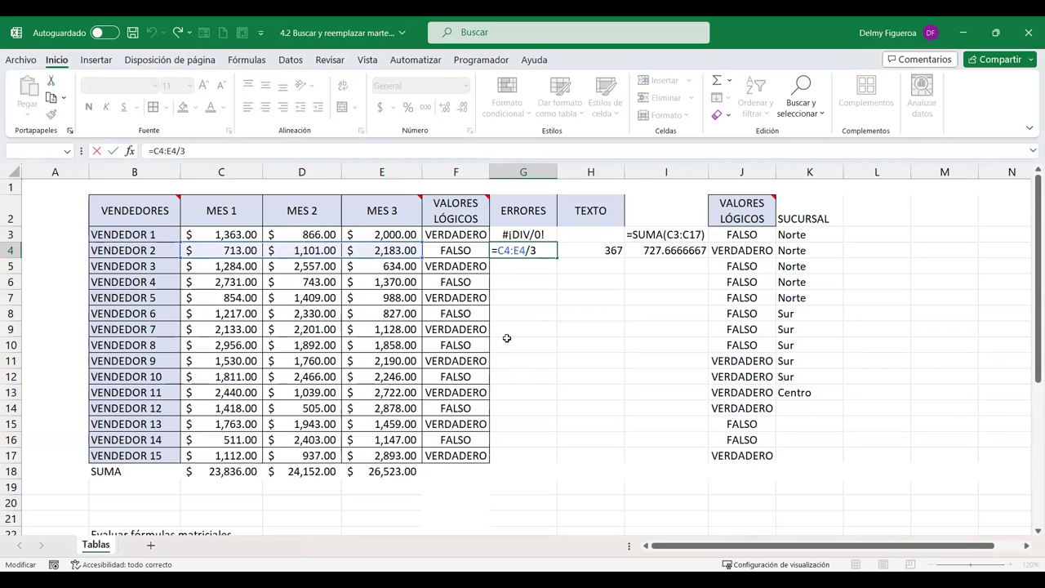
key(ctrl+shift+Return)
click(522, 268)
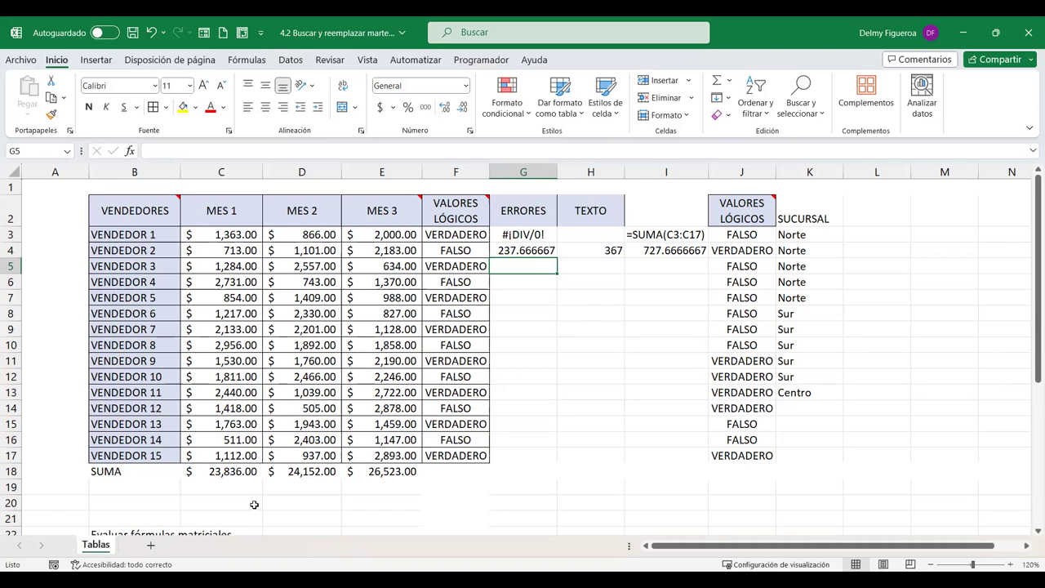
click(310, 470)
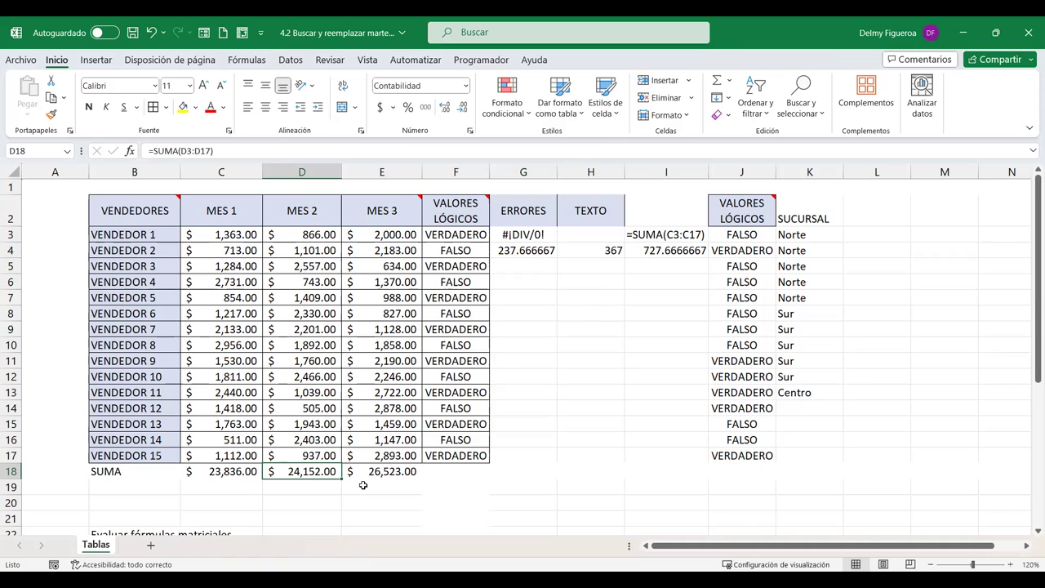
text(+)
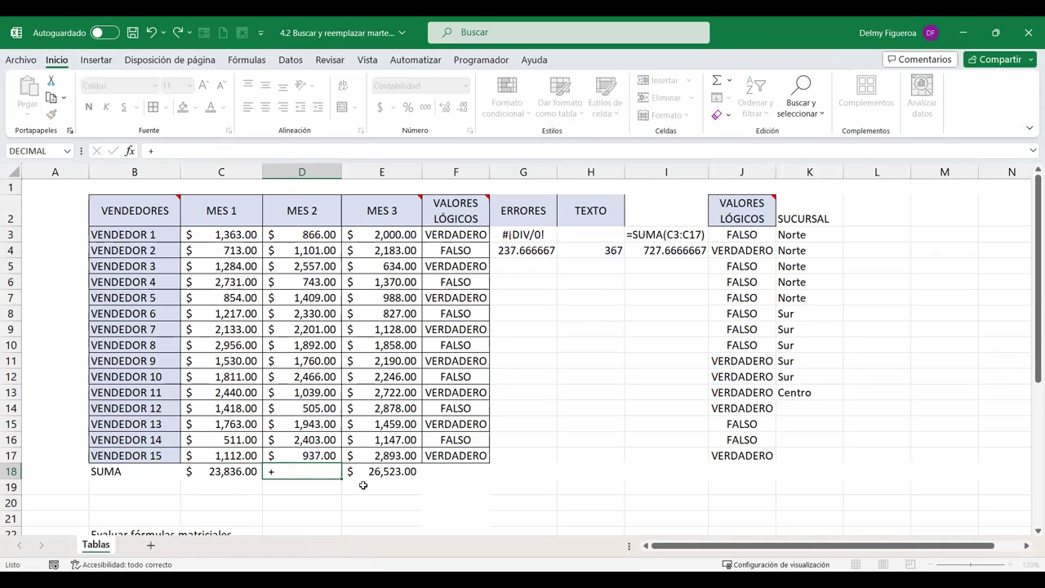
key(Return)
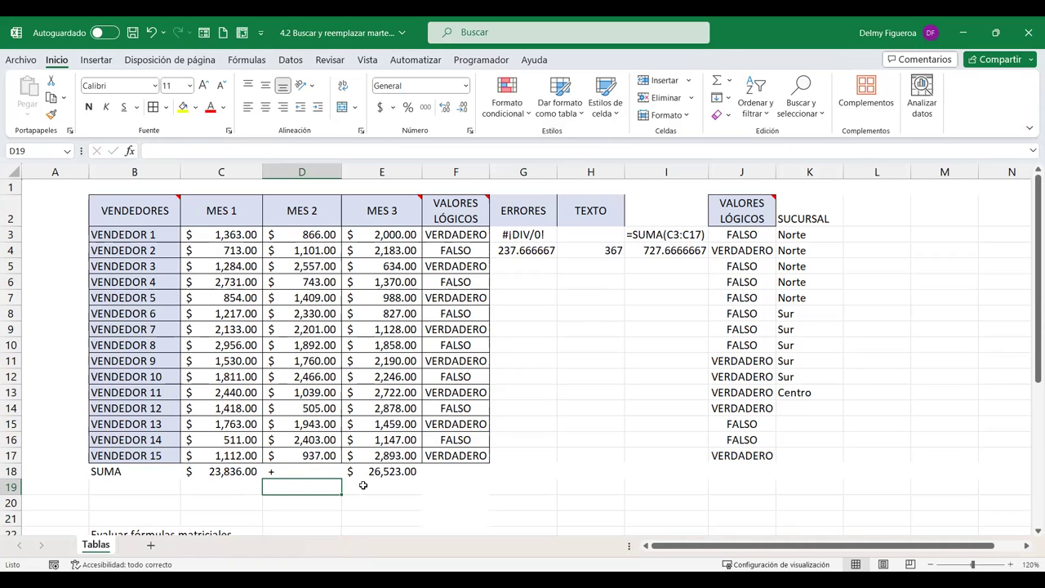
key(ctrl+z)
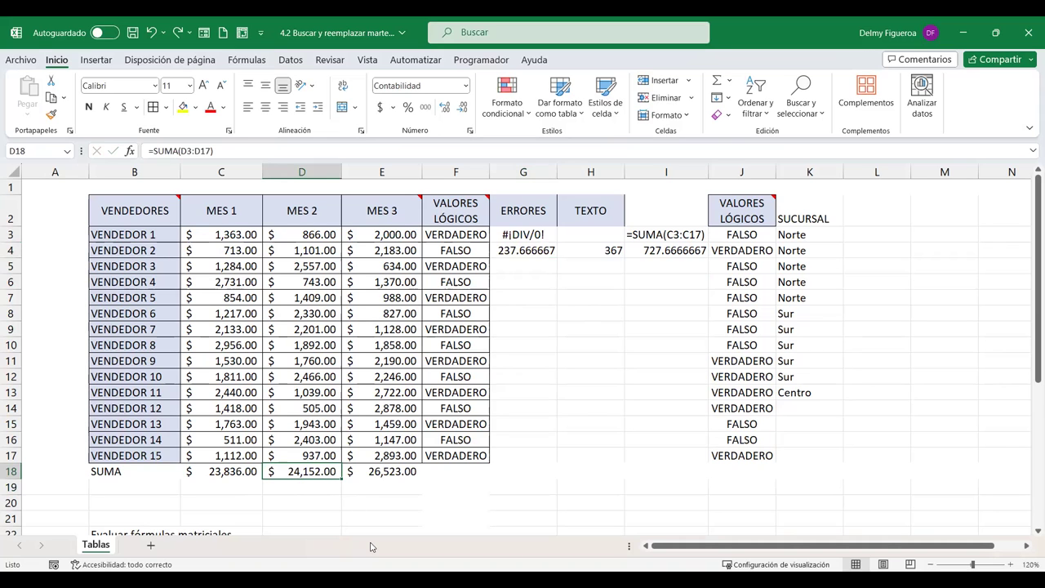
click(395, 472)
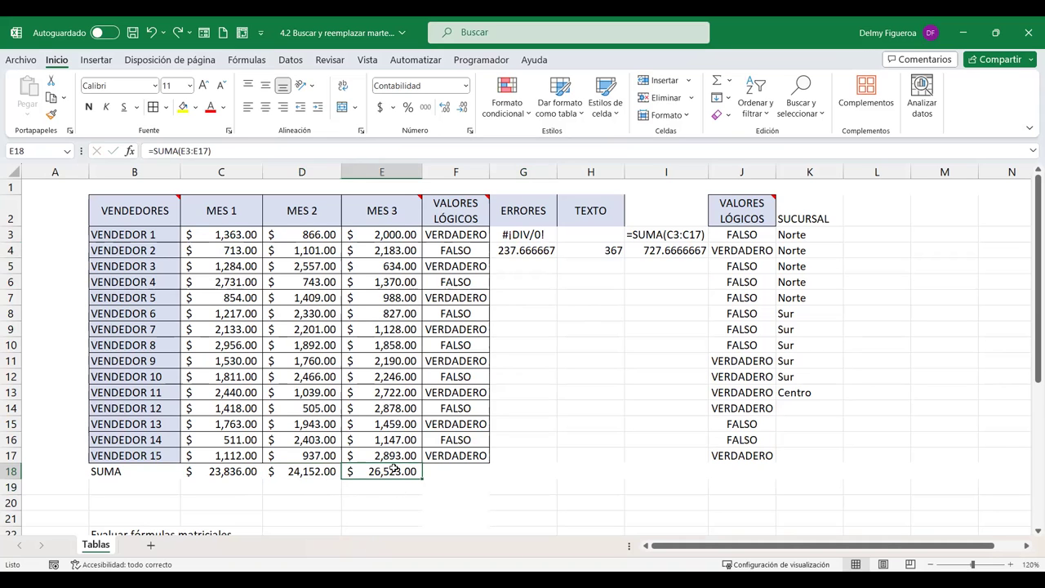
click(312, 313)
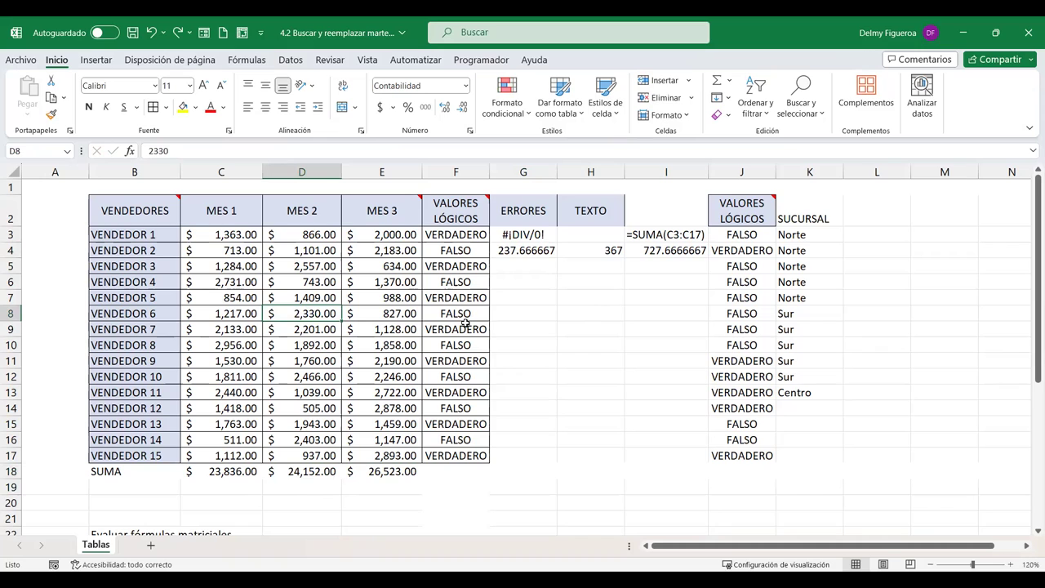
key(Delete)
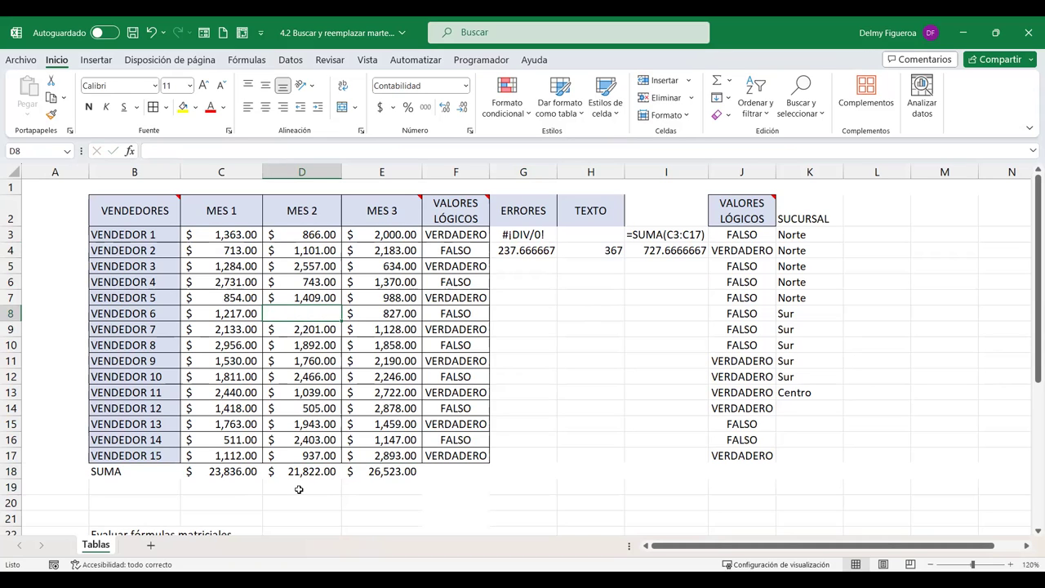
key(ctrl+z)
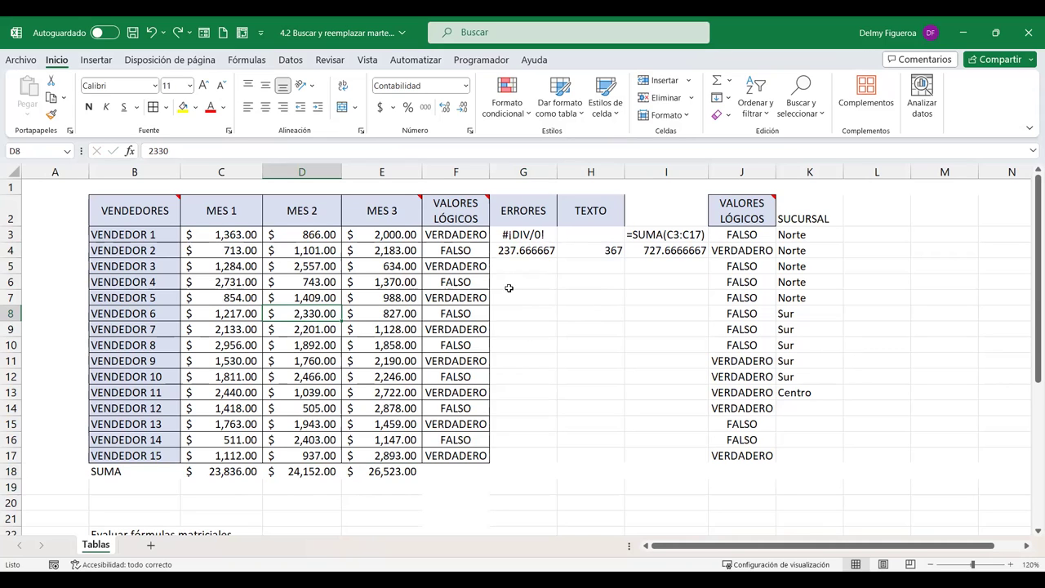
click(230, 489)
click(229, 500)
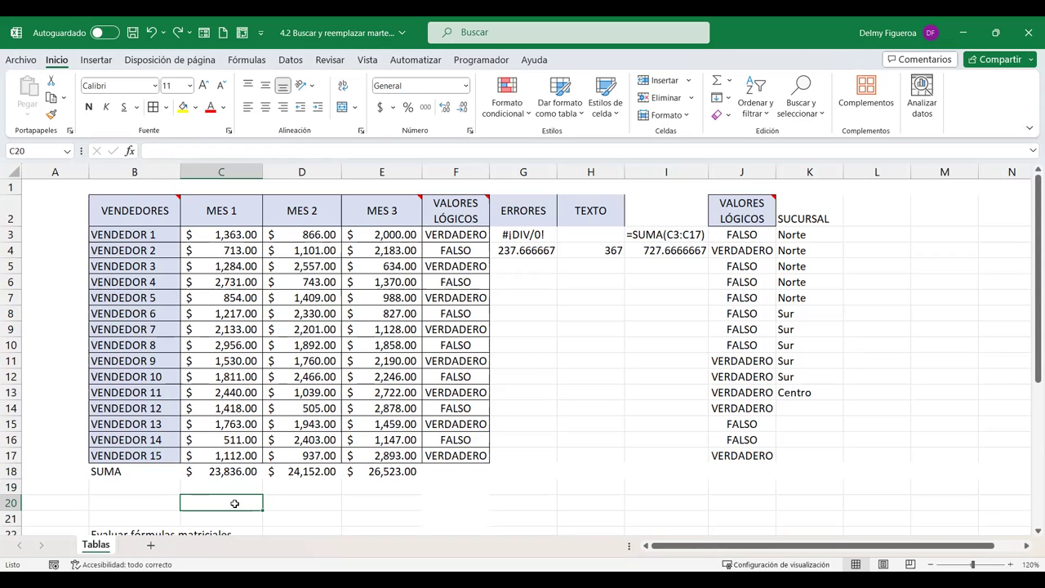
Enter {=+SUMA(C3:C17)} in C20 as an array formula and format it as Accounting ($ 23,836.00)
text(+)
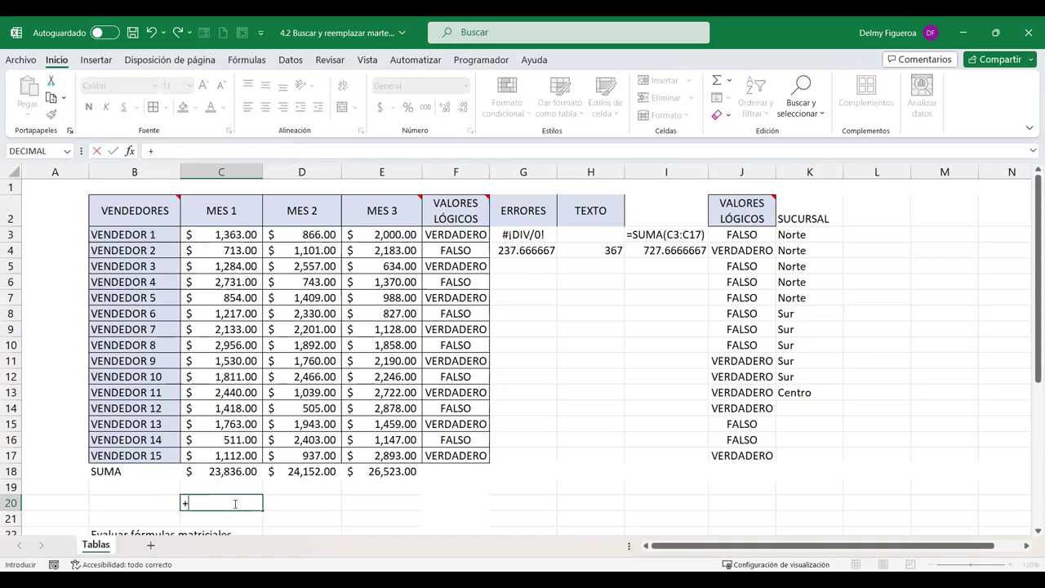
text(suma)
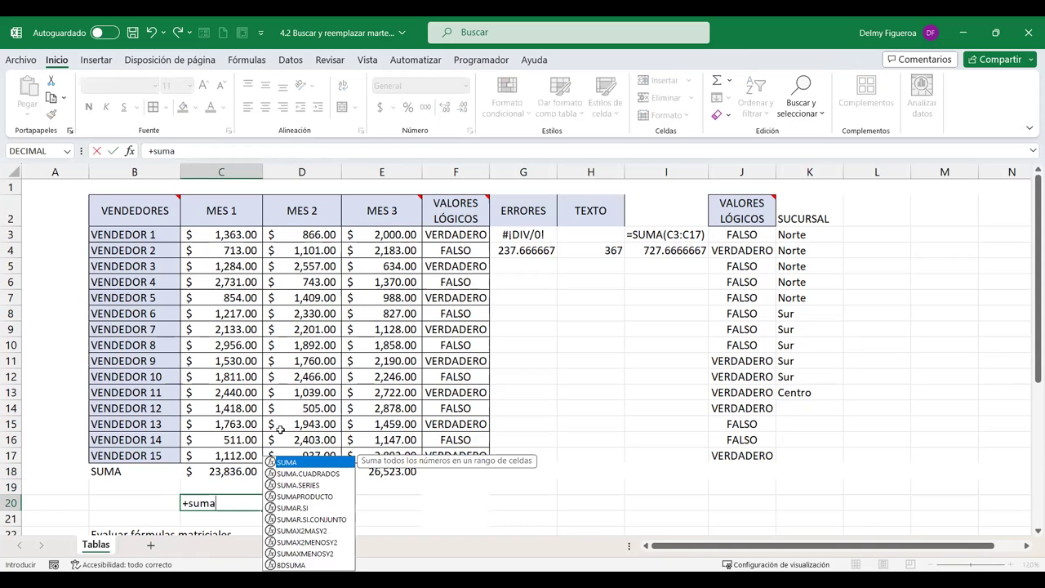
key(Tab)
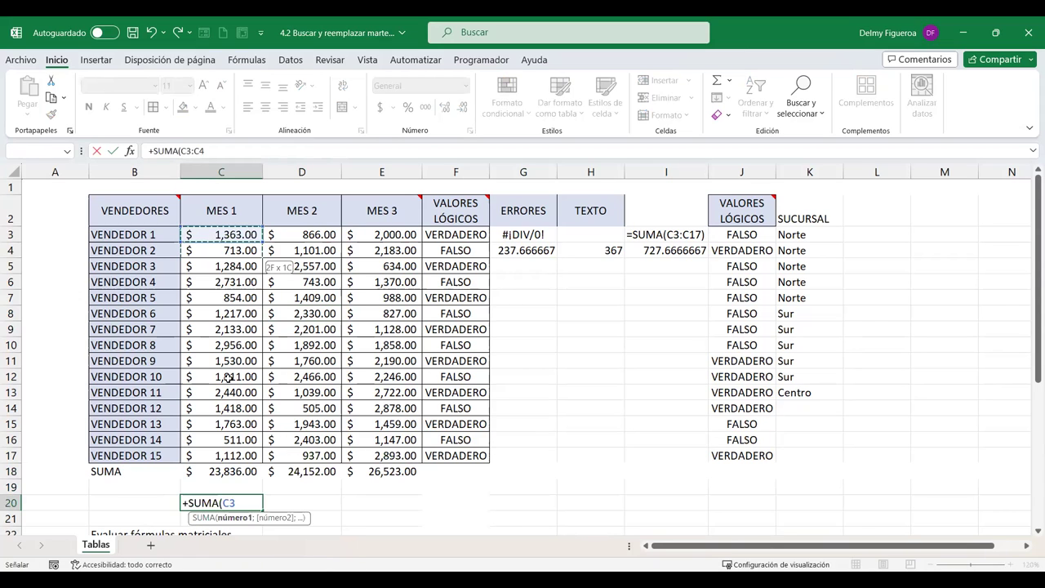
drag(229, 376, 230, 466)
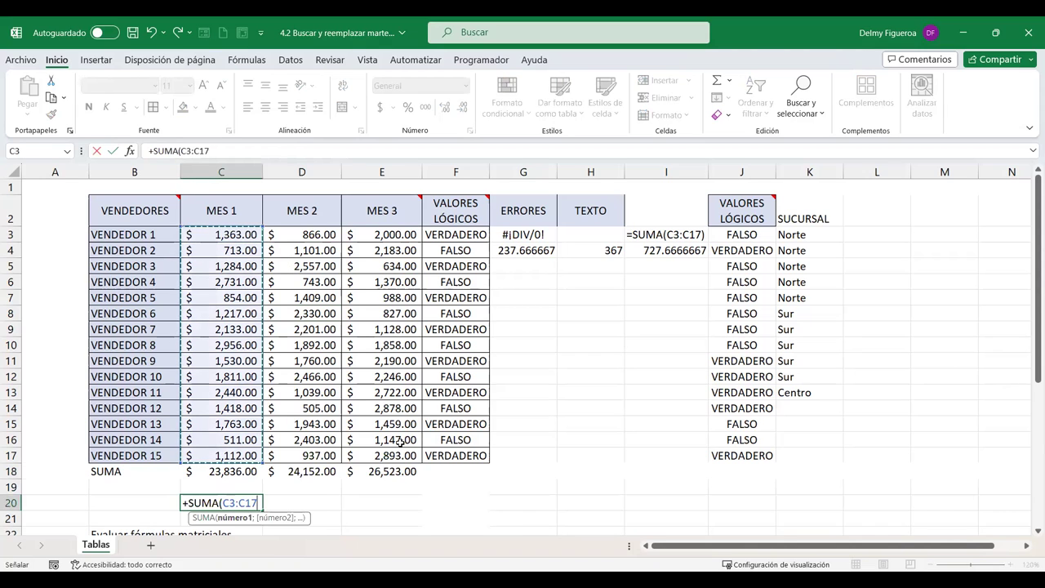
text())
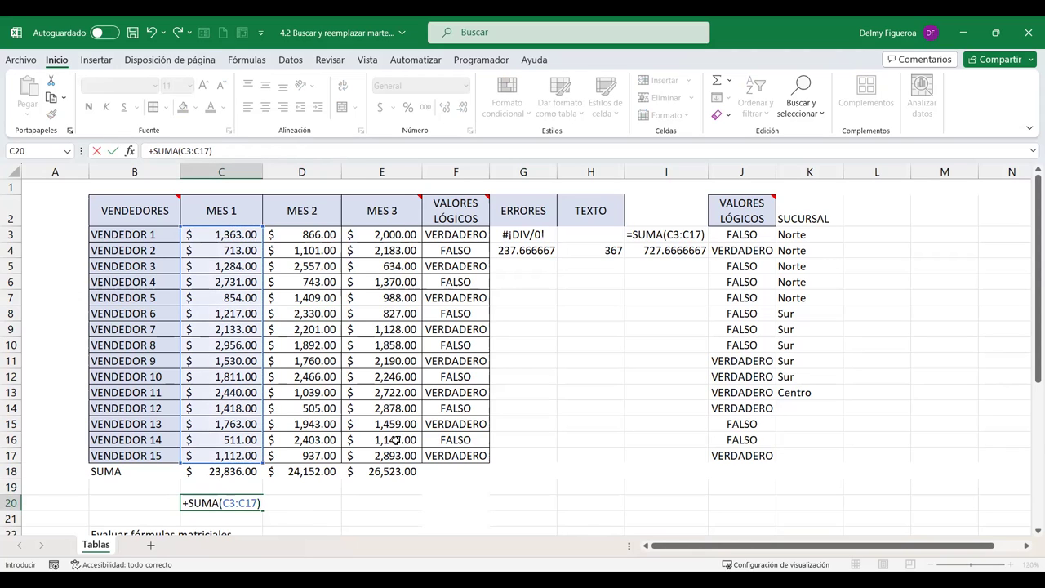
key(ctrl+shift+Return)
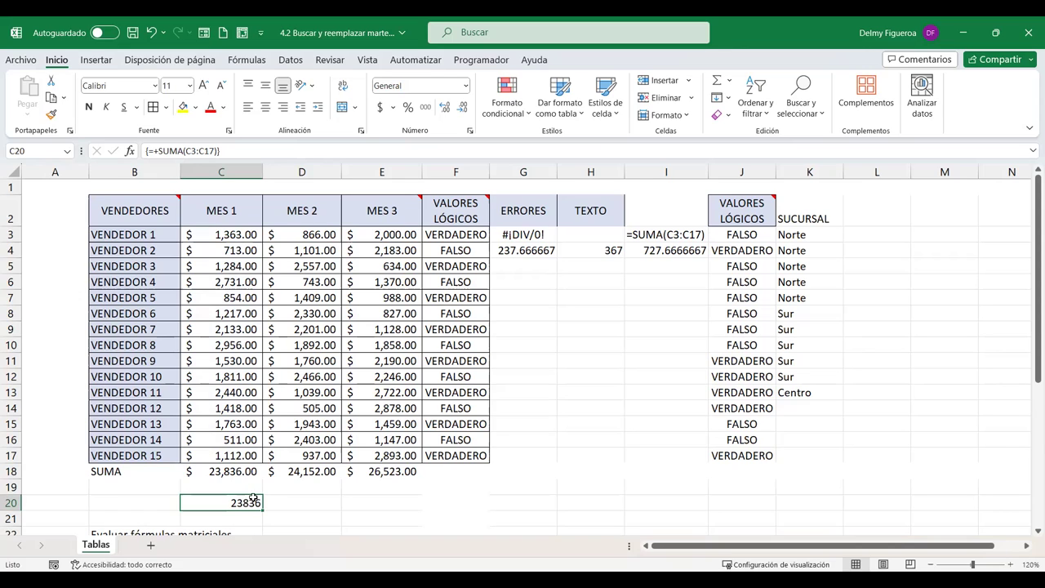
click(381, 108)
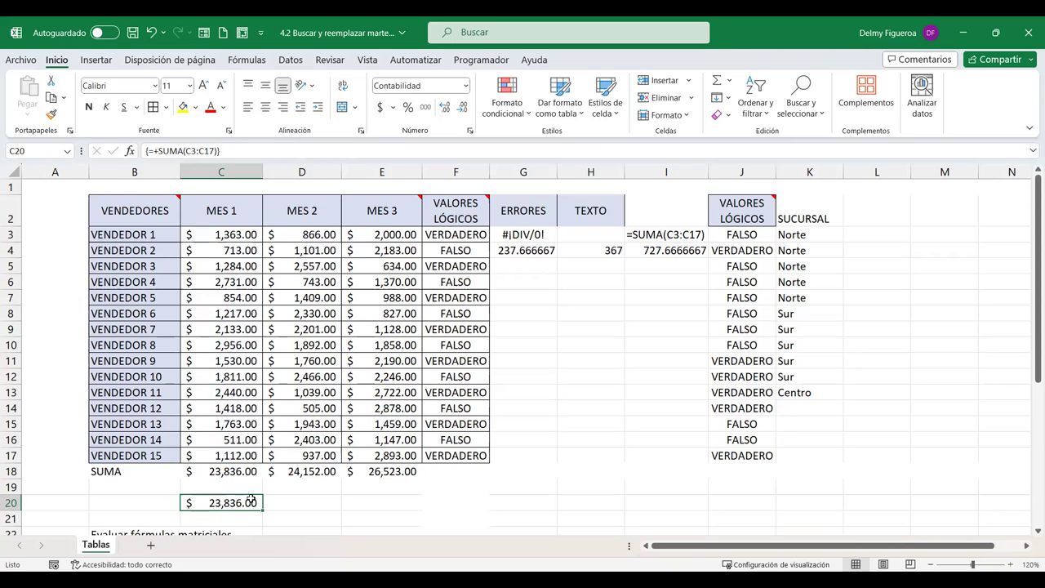
click(238, 408)
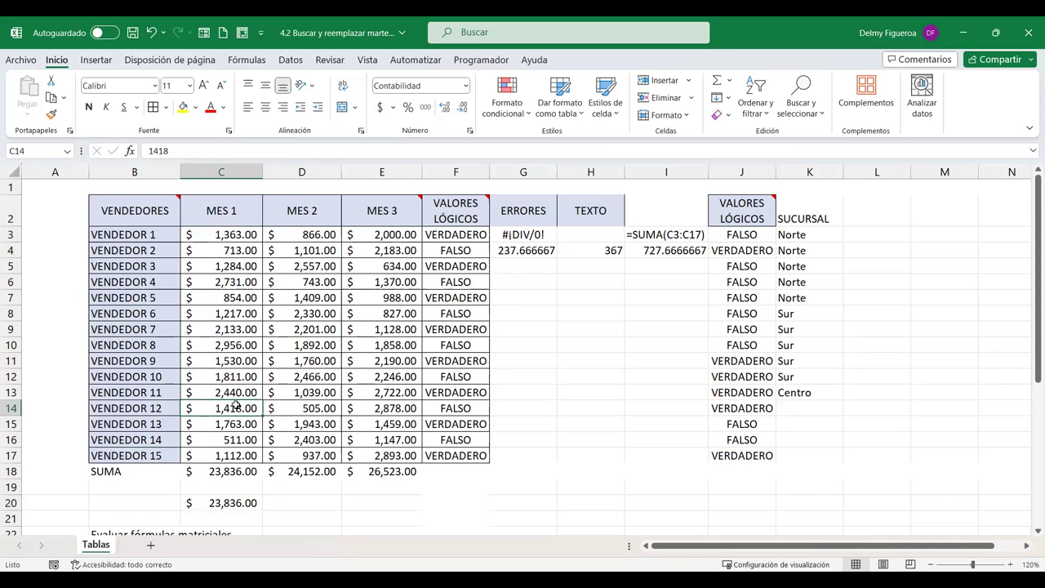
Clear C14 and compare the regular SUMA total in C18 with the array total in C20
key(Delete)
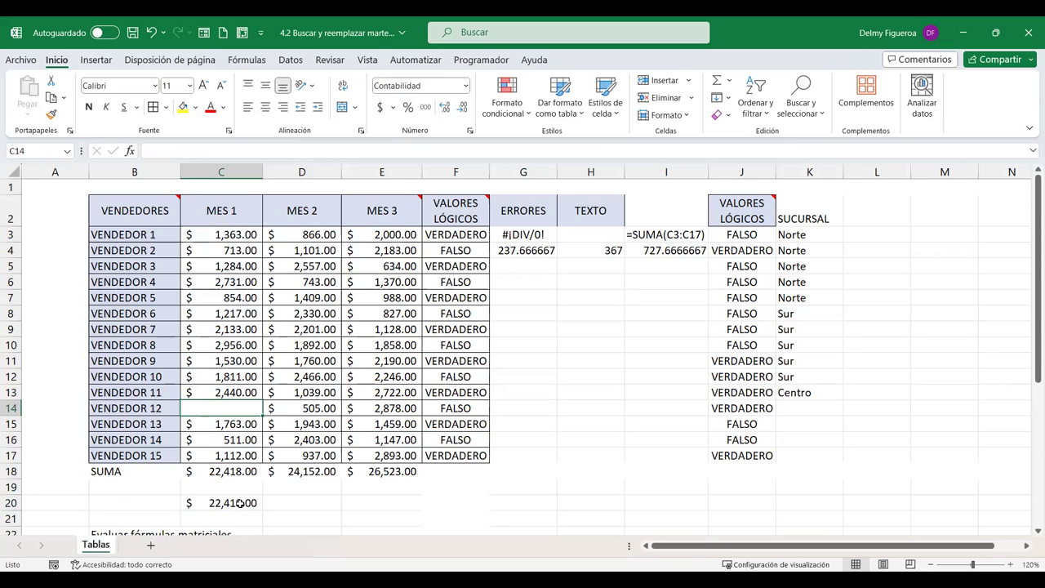
click(236, 503)
click(240, 408)
click(241, 472)
click(236, 503)
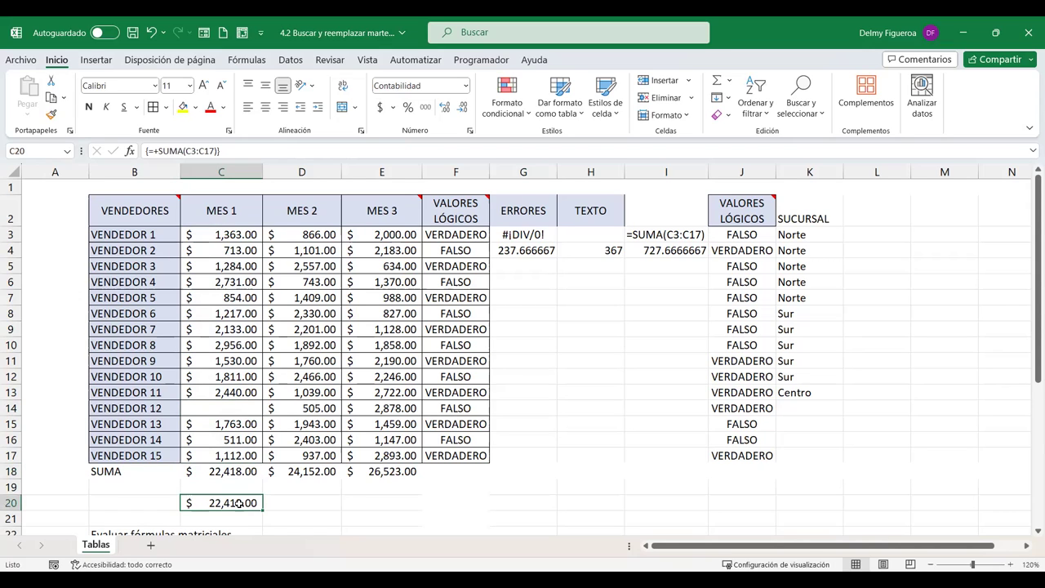
click(240, 409)
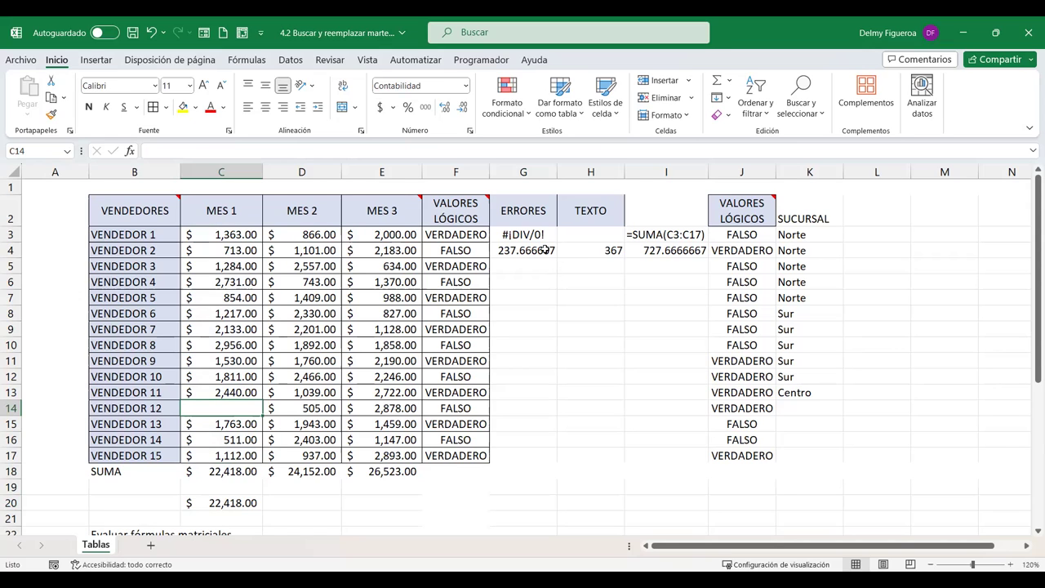
Try changing H4 inside the G4 array to 0, dismiss the warning, and cancel so H4 stays 367
click(547, 247)
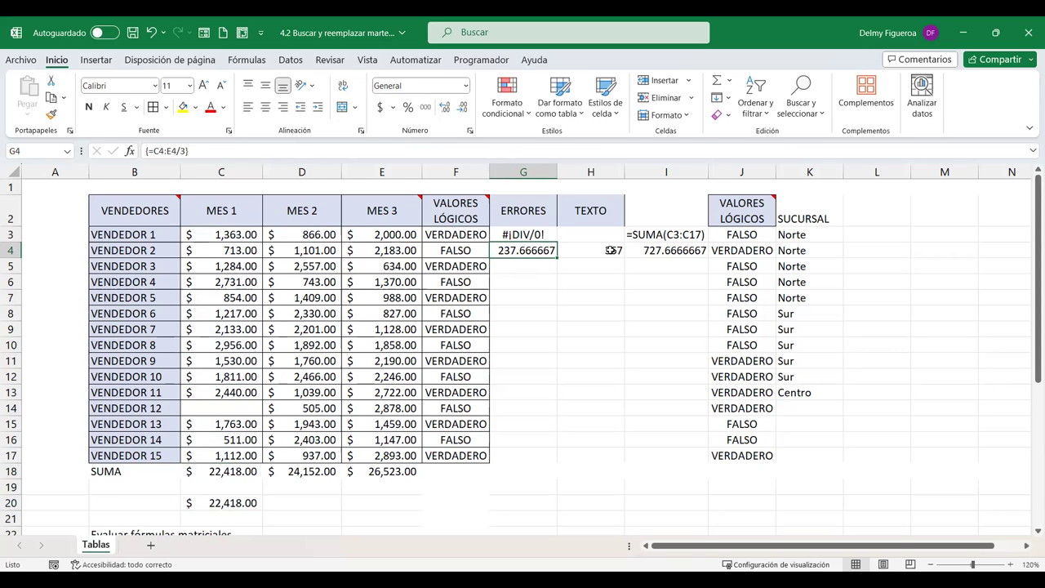
click(608, 251)
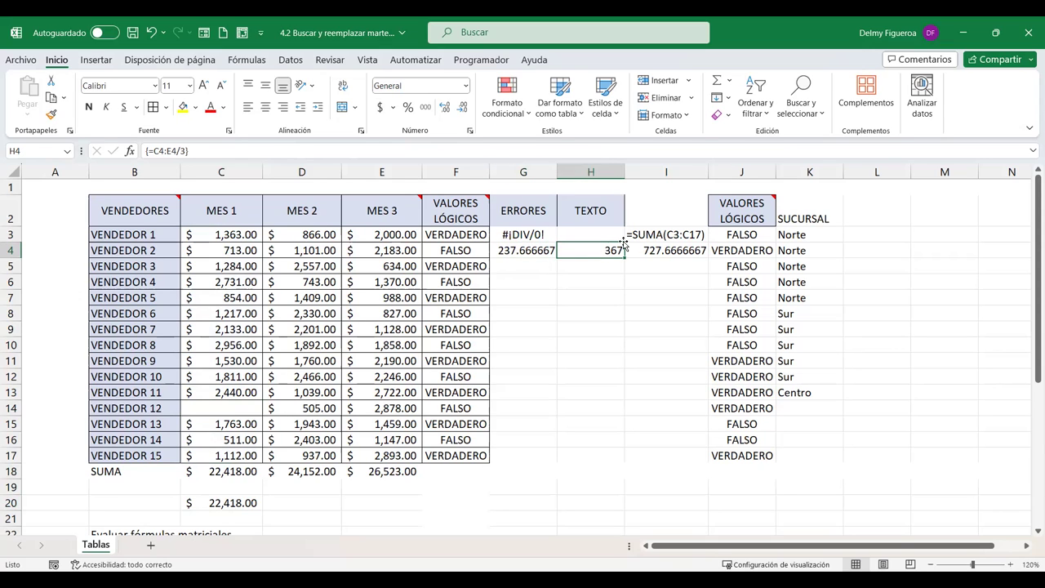
text(0)
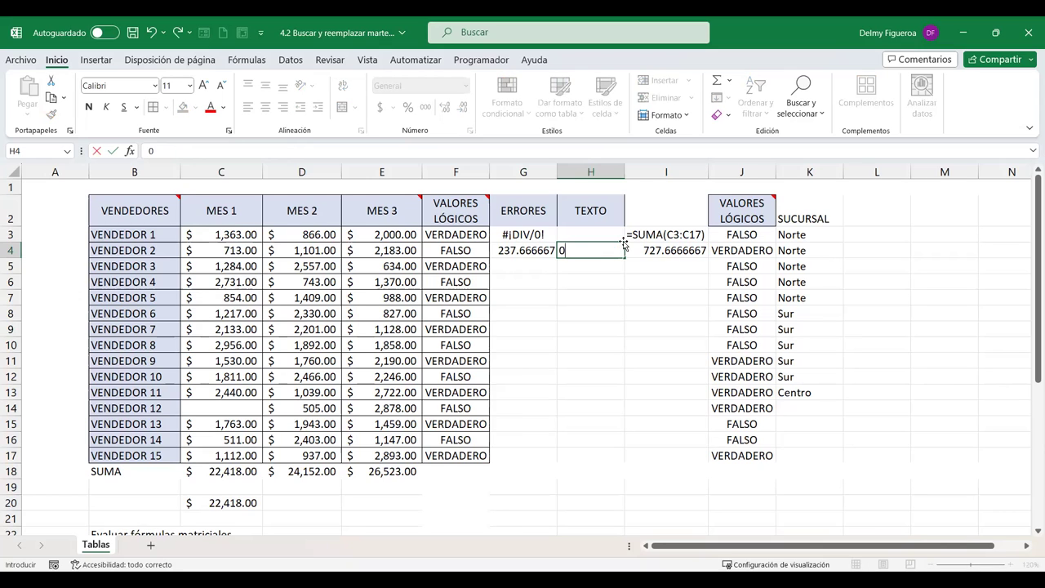
key(Return)
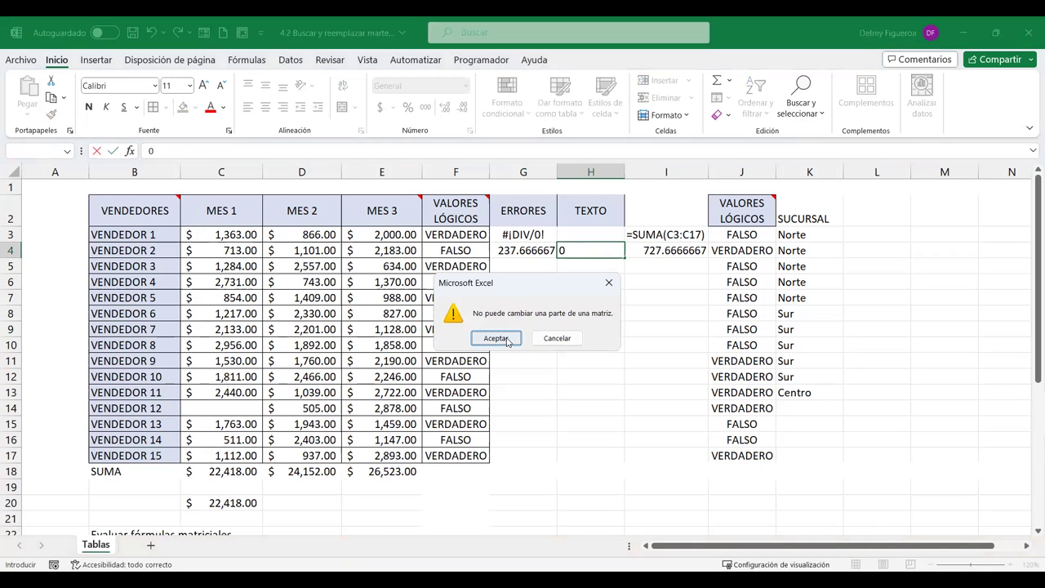
click(507, 341)
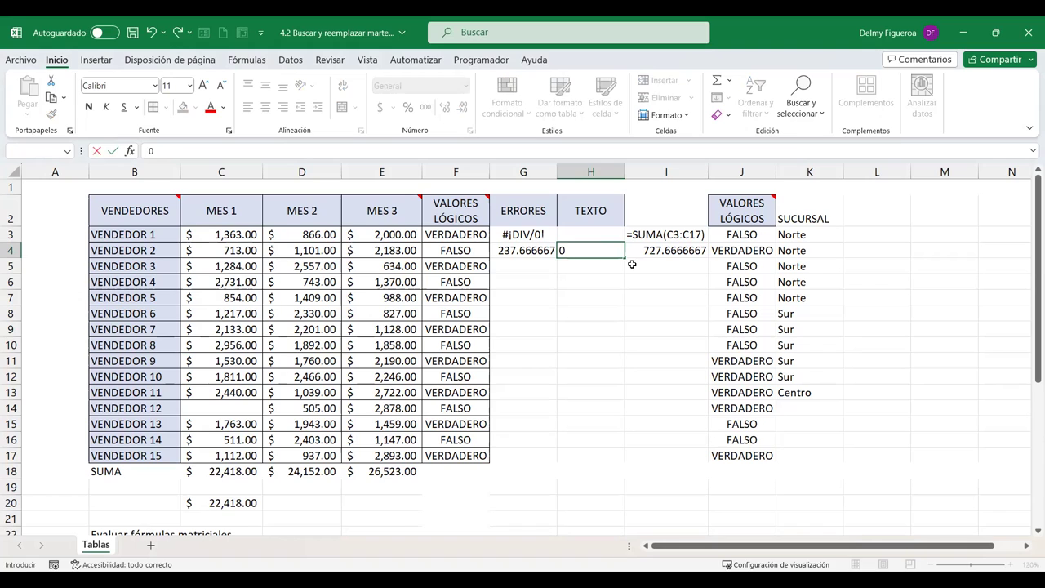
key(Escape)
Restore VENDEDOR 12's MES 1 value in C14 to 1,418.00
click(211, 408)
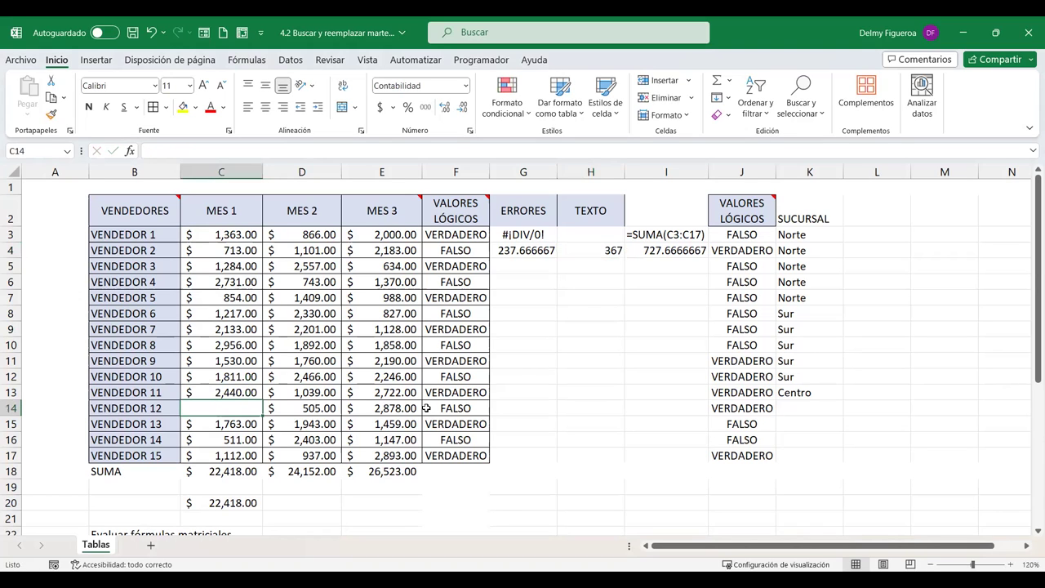
key(ctrl+z)
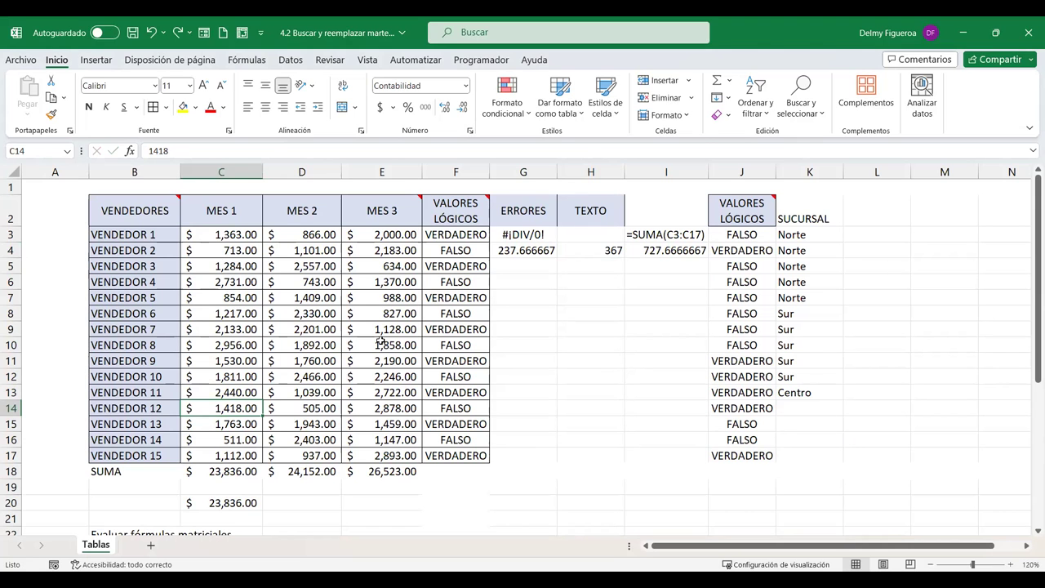
scroll(380, 336, down, 1)
scroll(380, 335, down, 1)
scroll(525, 334, up, 2)
Copy the MES 1 and MES 2 figures C3:D17 into M3:N17
drag(235, 234, 311, 456)
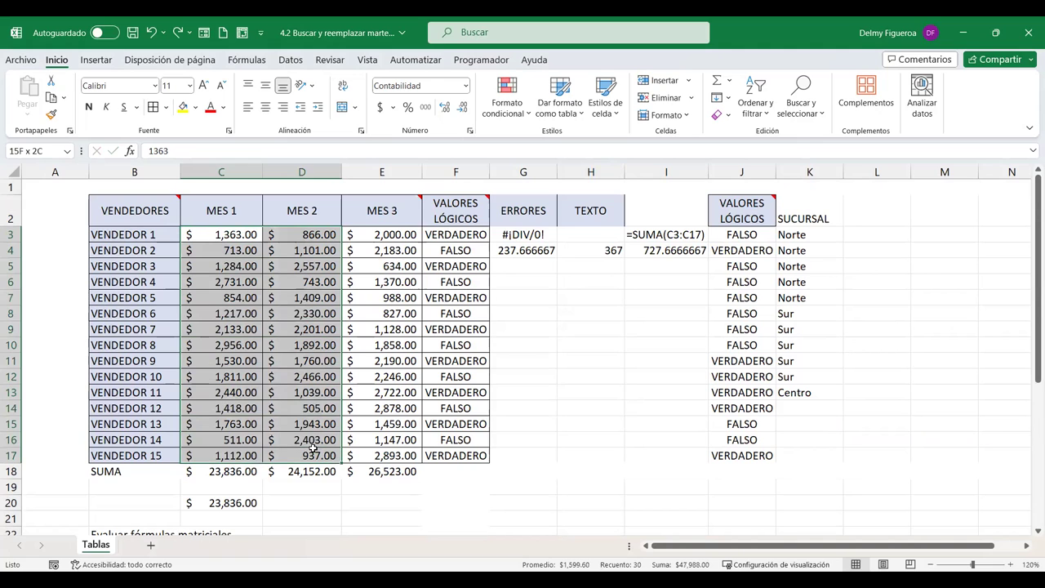
key(ctrl+c)
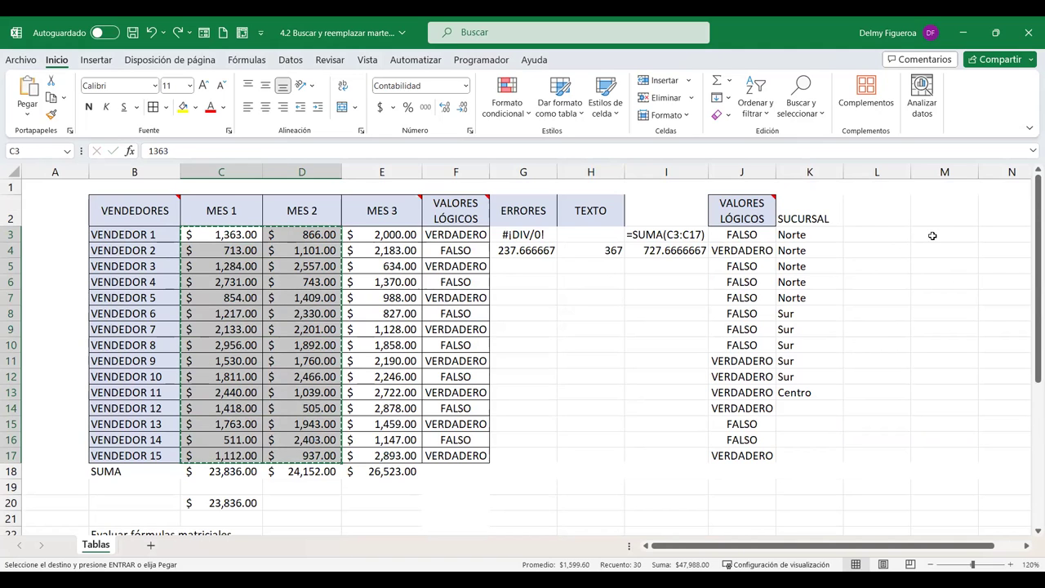
click(941, 236)
key(ctrl+v)
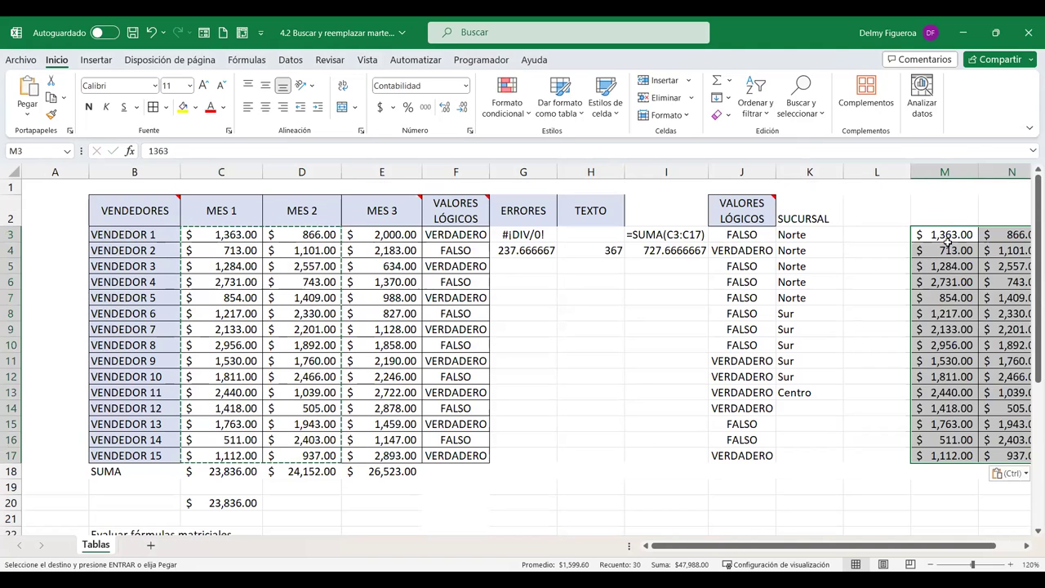
Enter =+M3*N3 in O3 and fill it down to O17
click(947, 240)
key(Right)
key(Right)
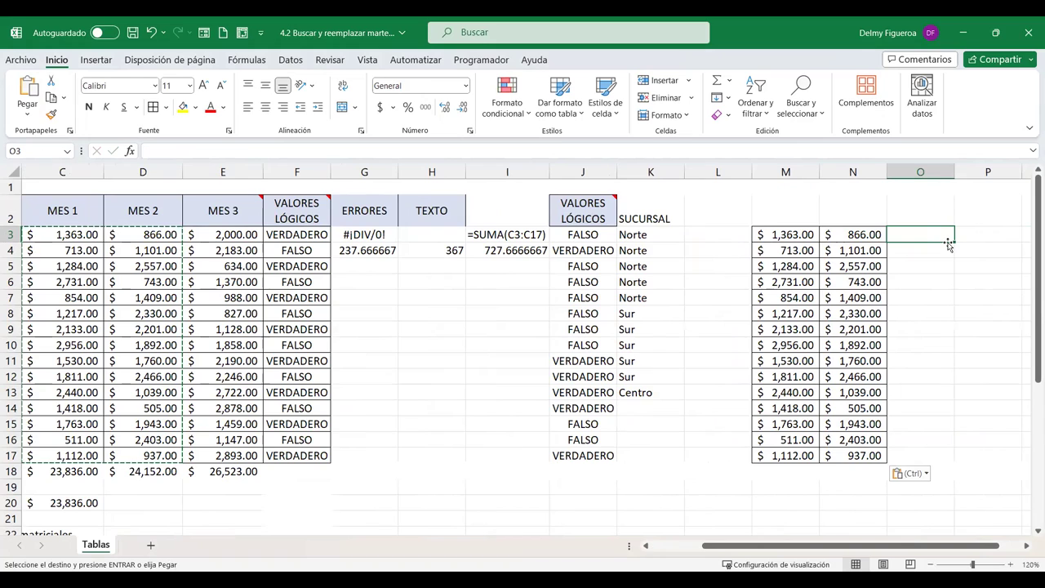
text(+)
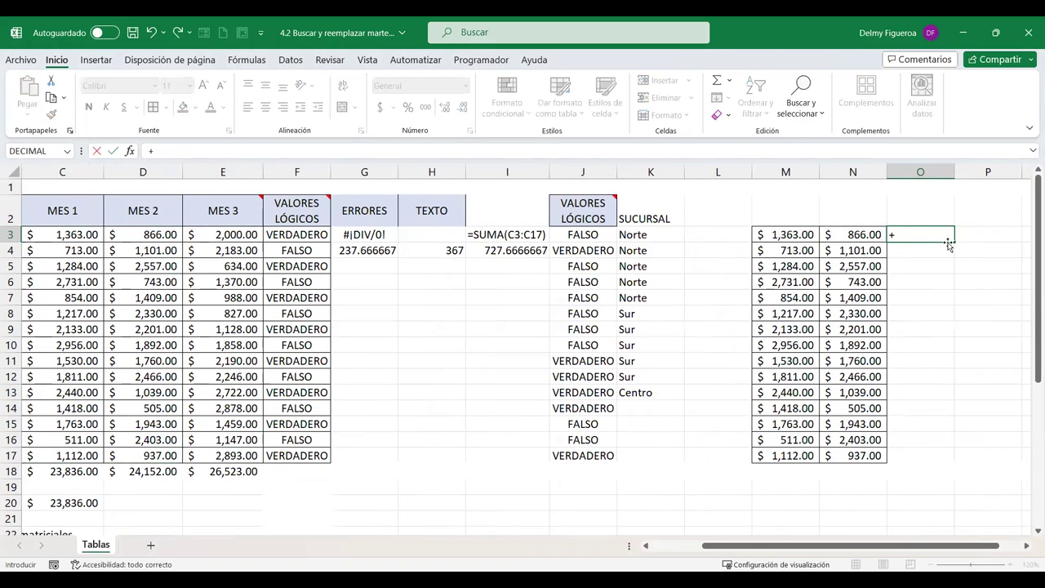
click(800, 235)
text(*)
click(853, 235)
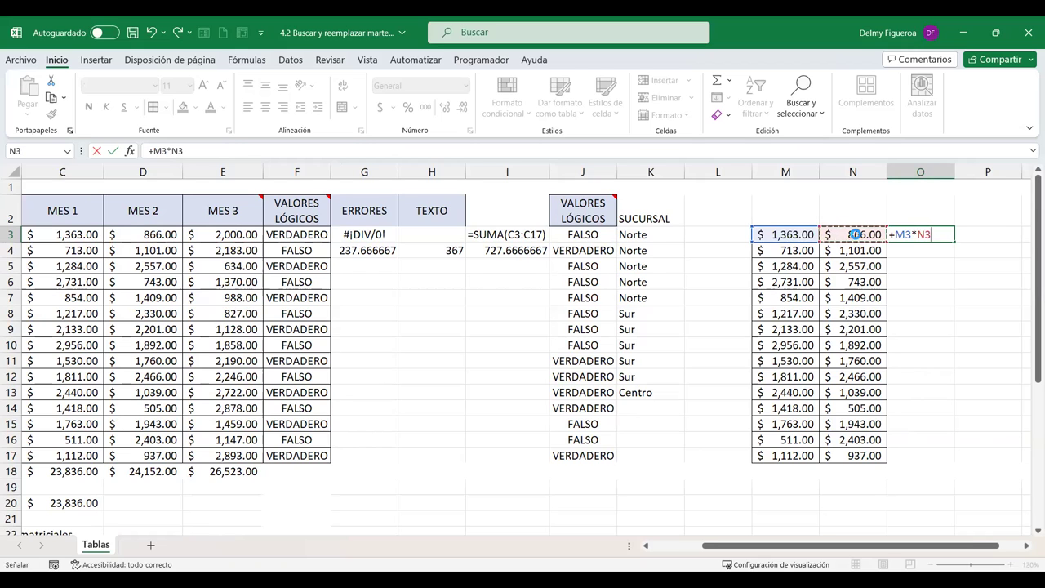
key(Return)
click(929, 237)
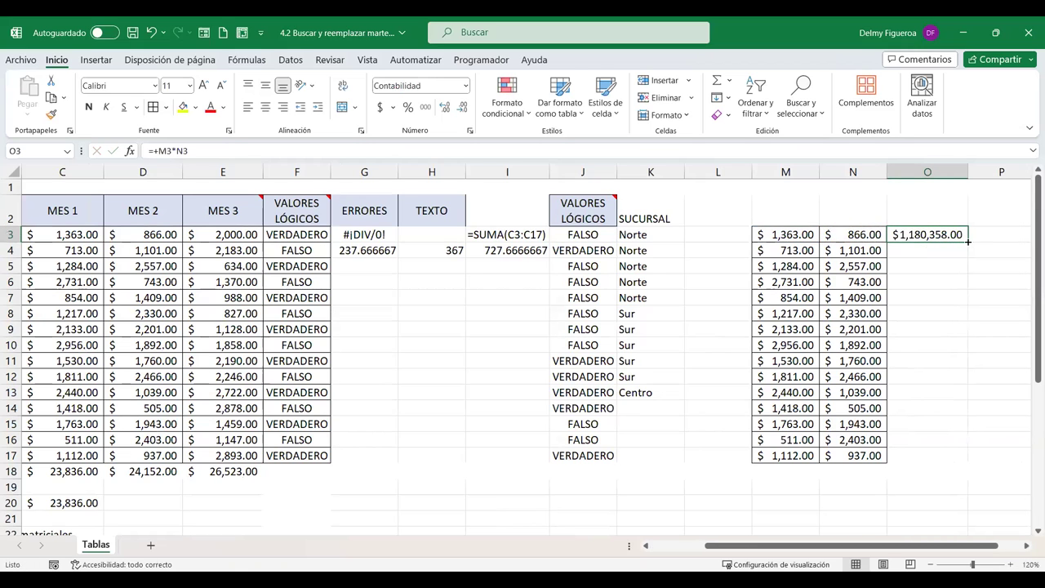
drag(967, 242, 967, 462)
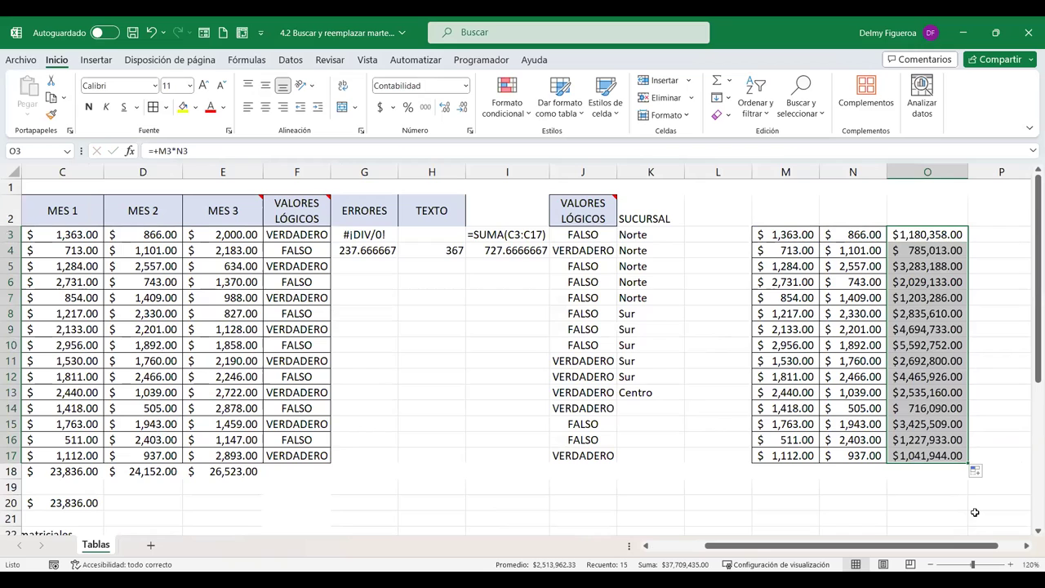
click(948, 249)
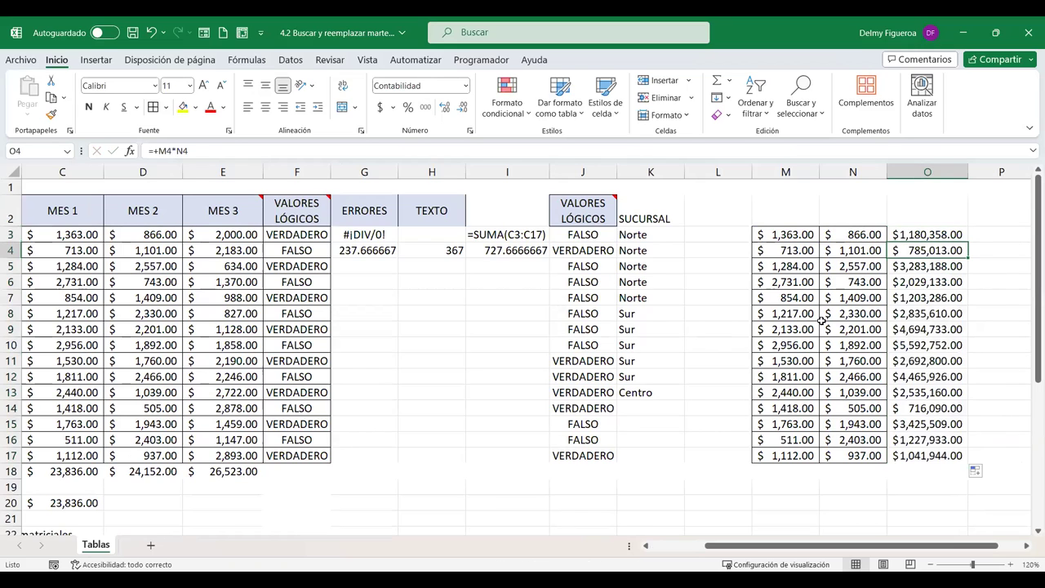
Start an entry in P3, cancel it, and inspect the O3 formula's references
click(988, 240)
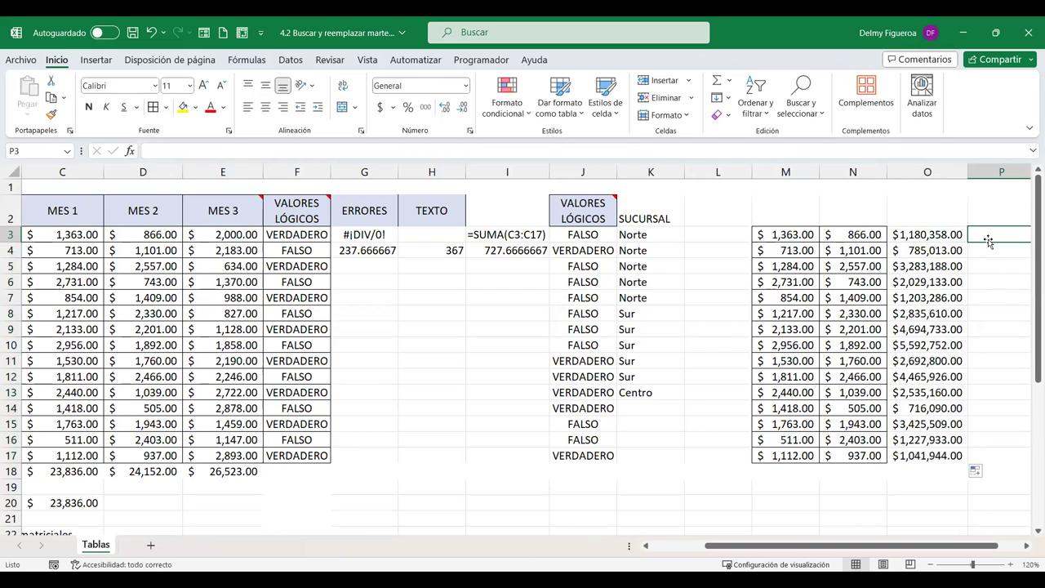
text(=)
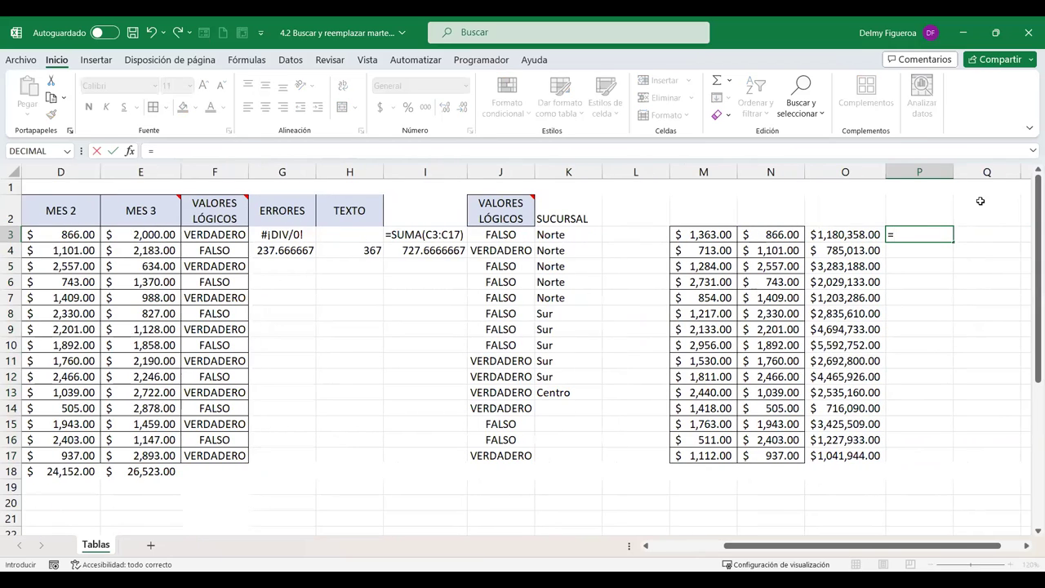
key(Escape)
double_click(853, 234)
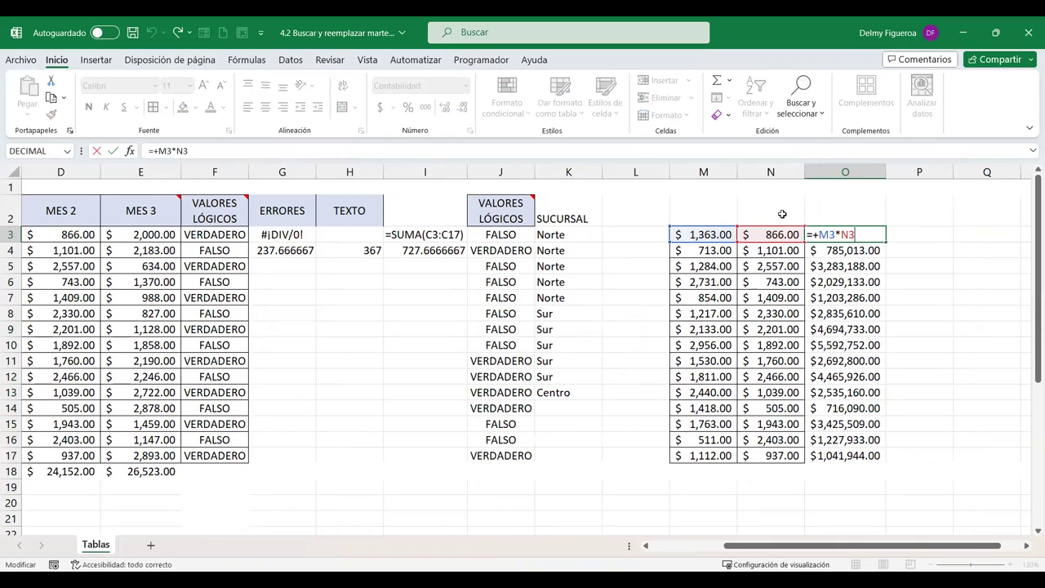
Enter =M3:M17*N3:N17 in P3 as an array formula with Ctrl+Shift+Enter
key(Return)
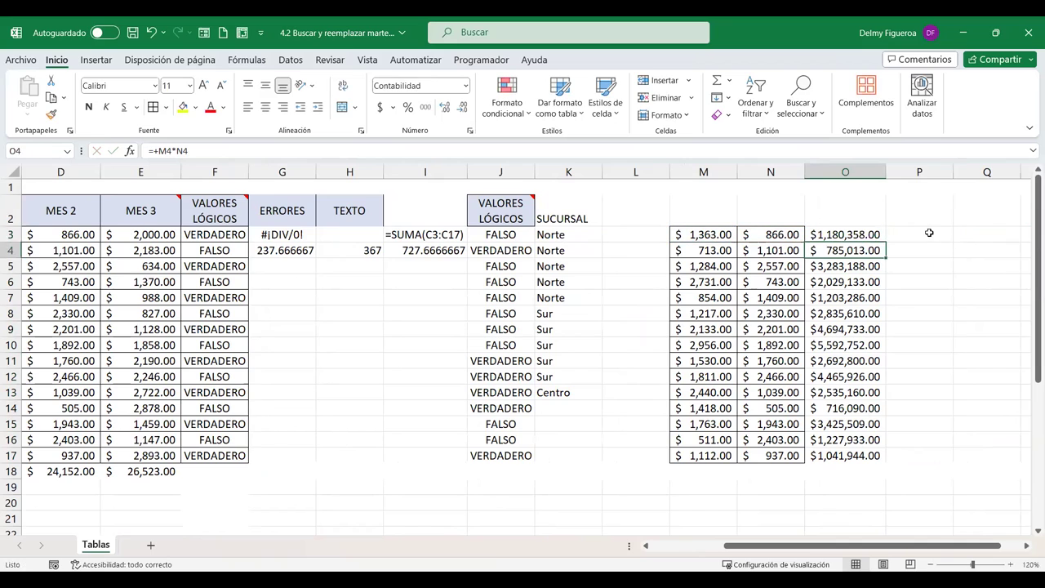
click(929, 232)
text(=)
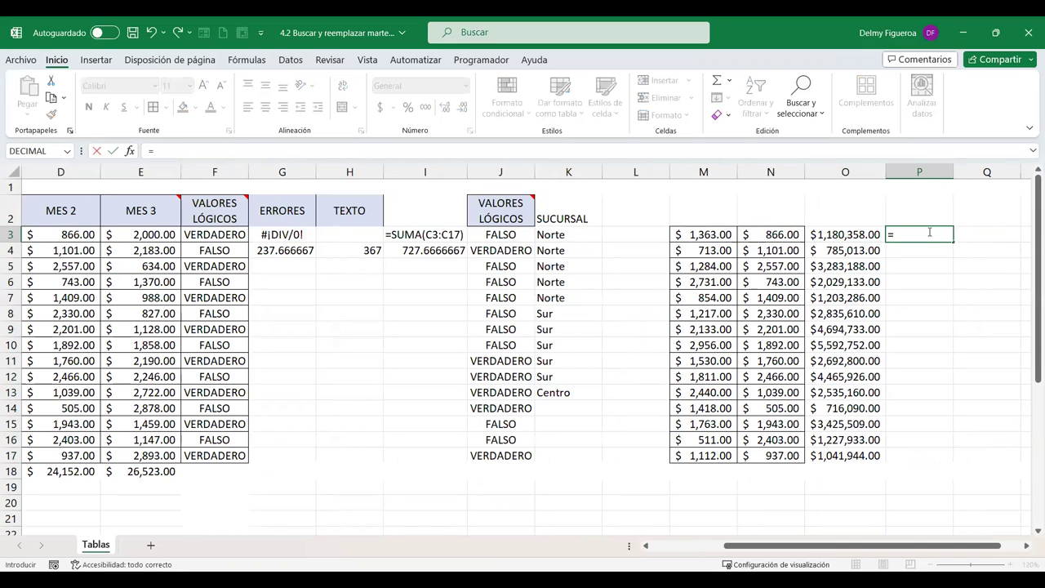
click(701, 232)
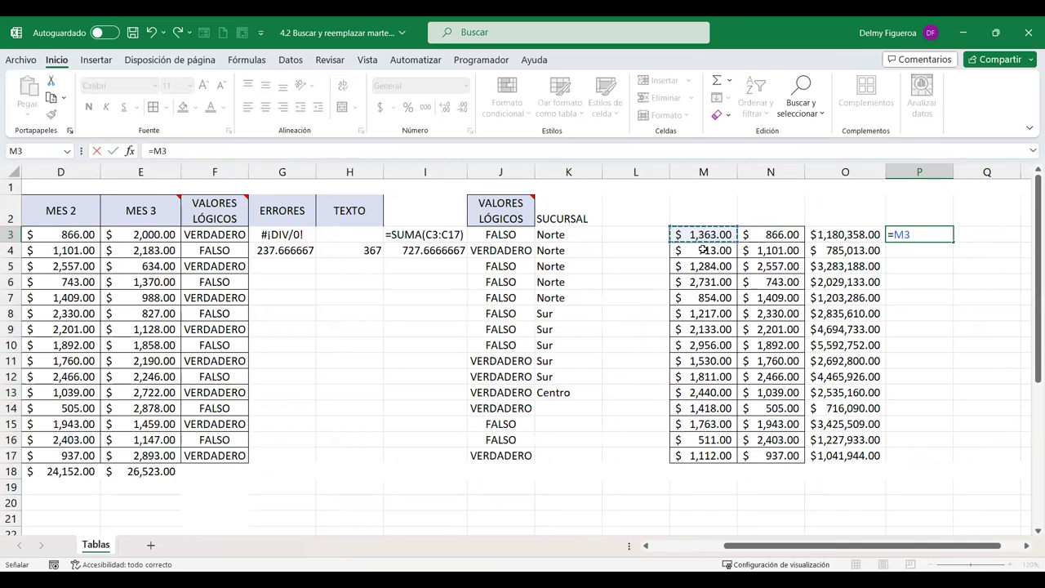
shift+click(704, 449)
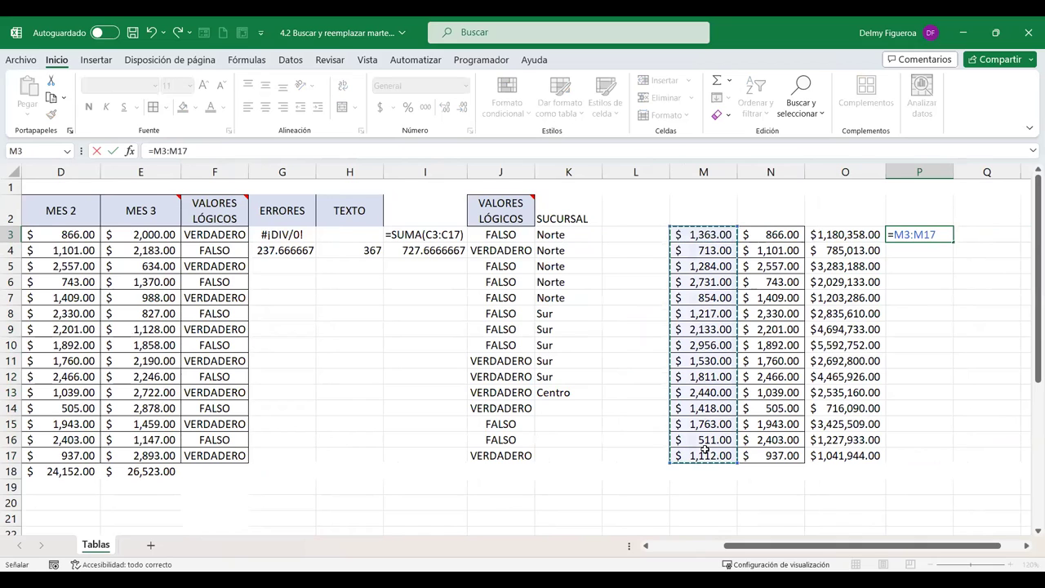
text(*)
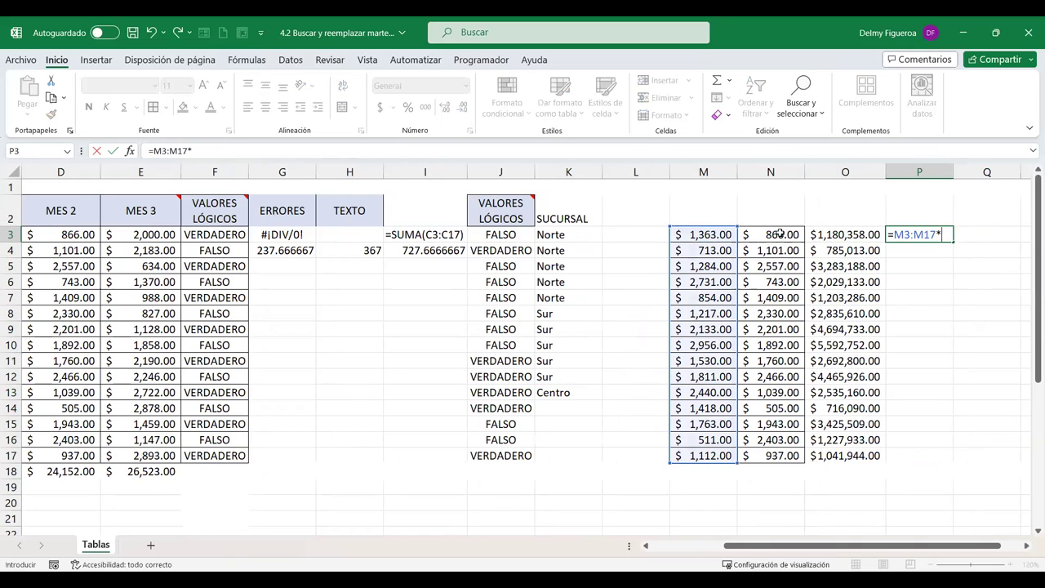
click(776, 234)
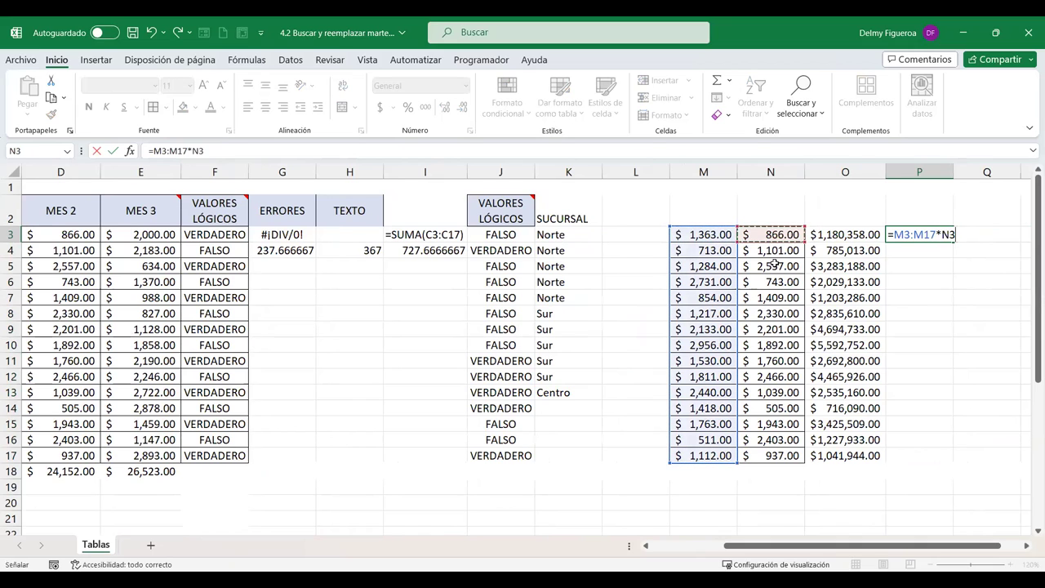
shift+click(776, 454)
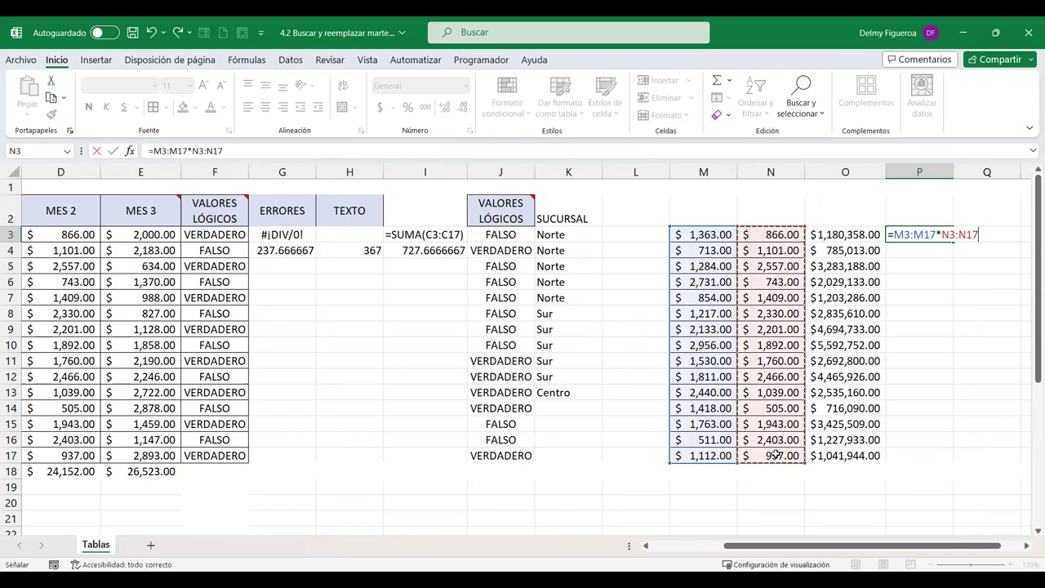
key(ctrl+shift+Return)
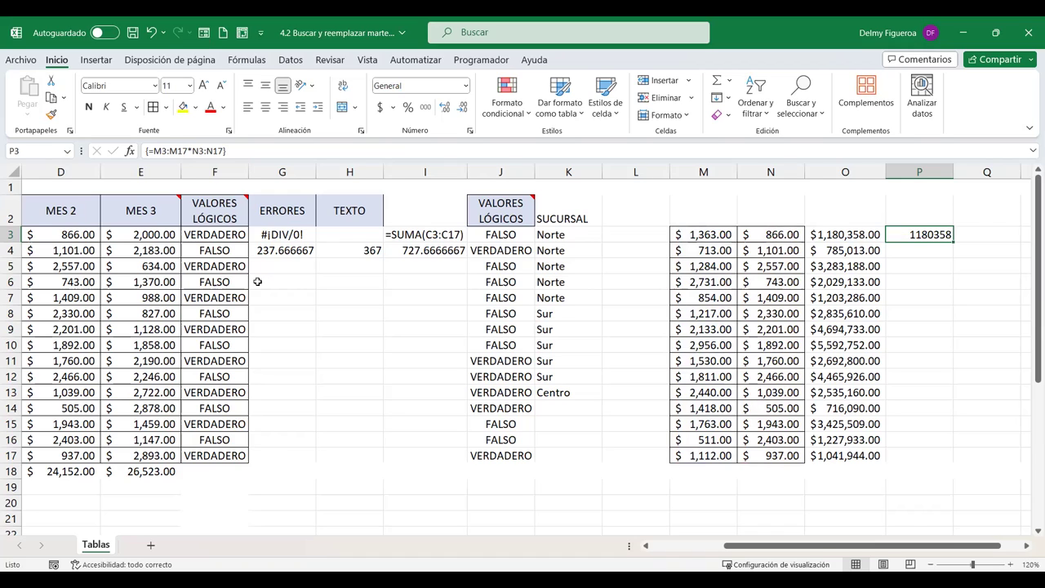
Replace it with =+M3:M17*N3:N17 entered normally so the products spill down P3:P17
key(Delete)
text(+)
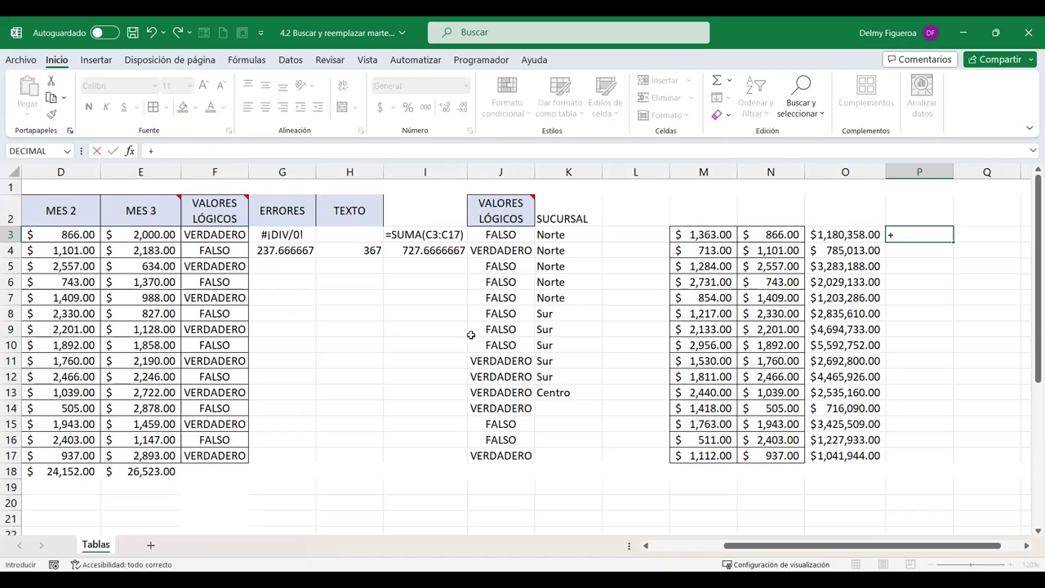
click(704, 235)
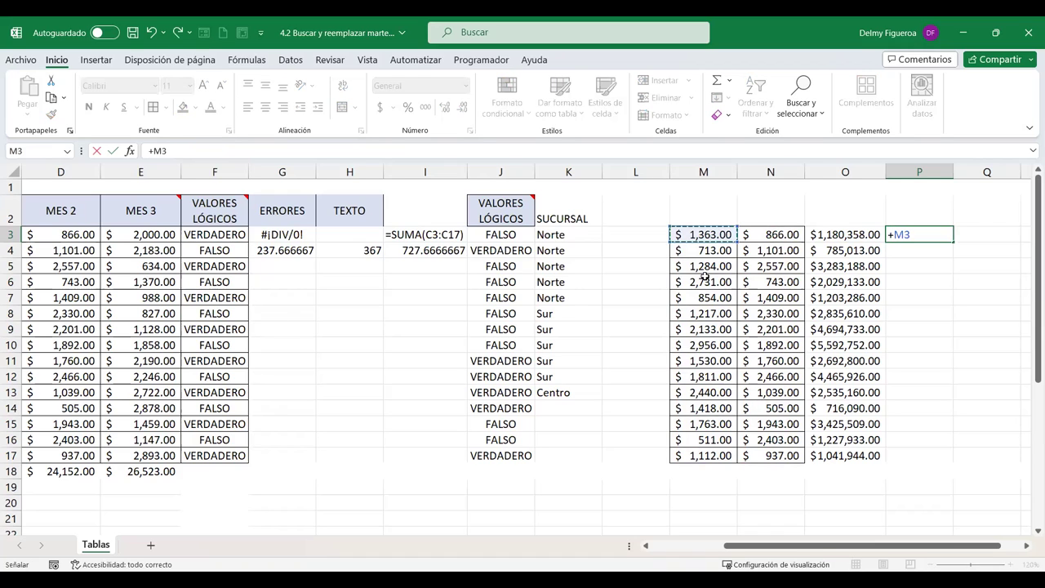
shift+click(707, 450)
text(*)
click(781, 235)
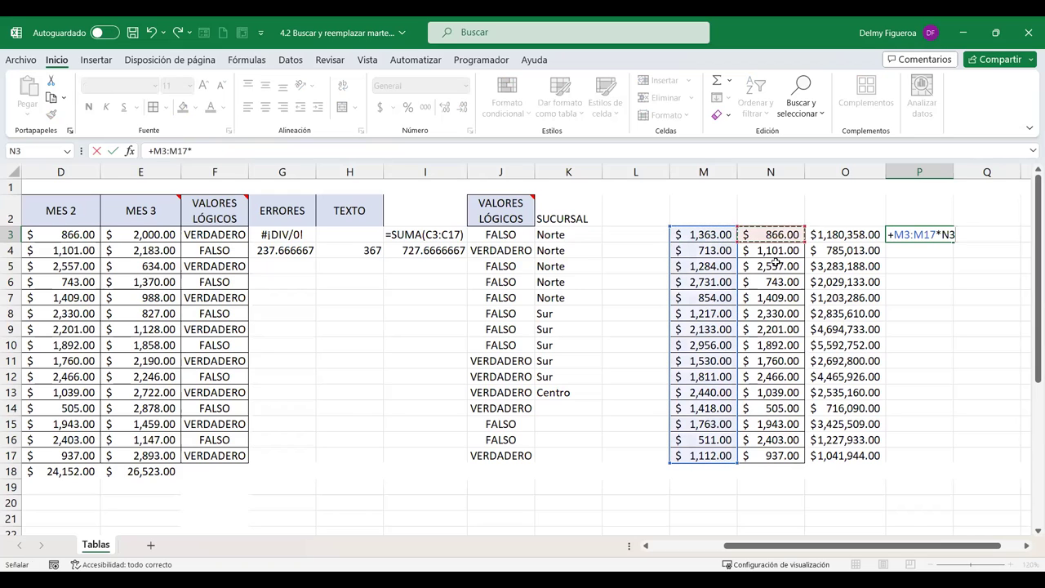
shift+click(774, 453)
key(Return)
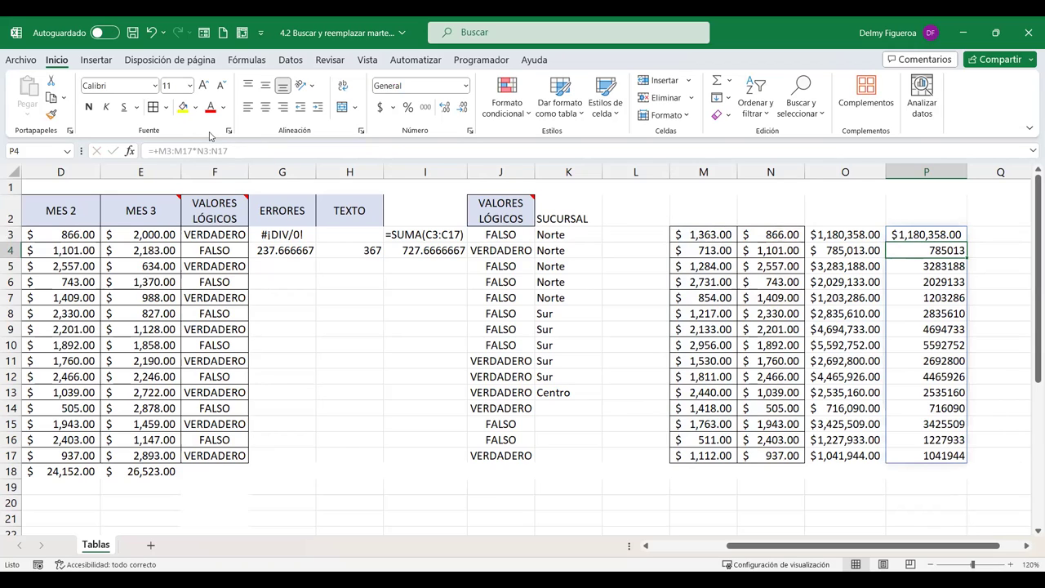
Type 4 in P8 to block the P3:P17 spill range
key(Down)
key(Down)
key(Down)
key(Down)
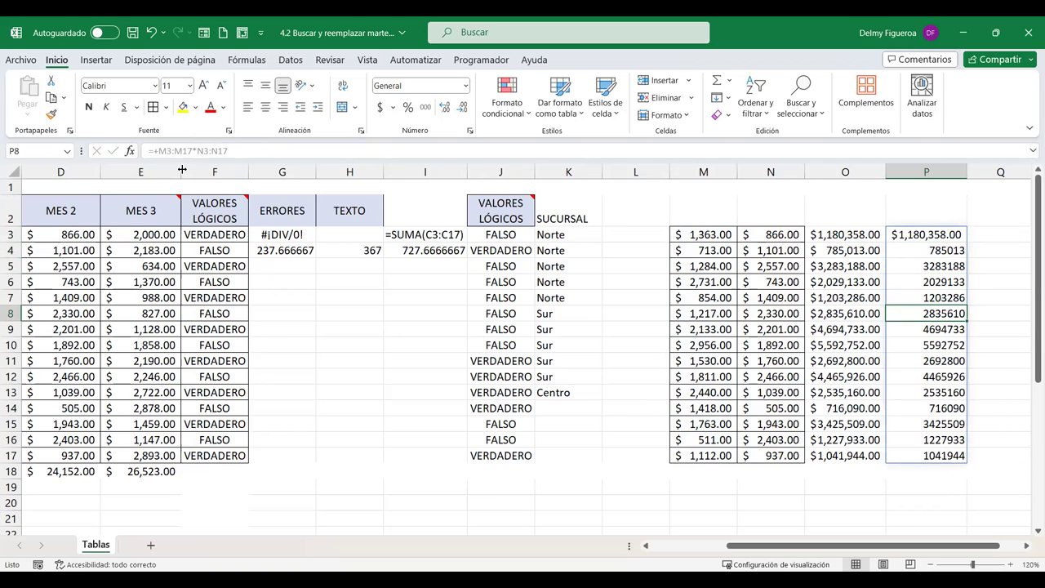
text(4)
key(Tab)
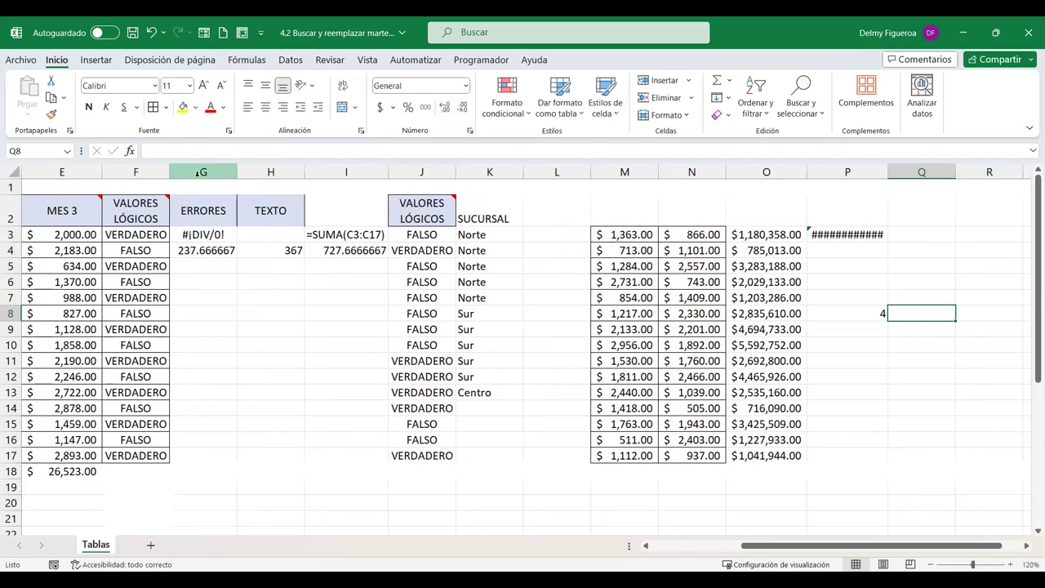
click(855, 317)
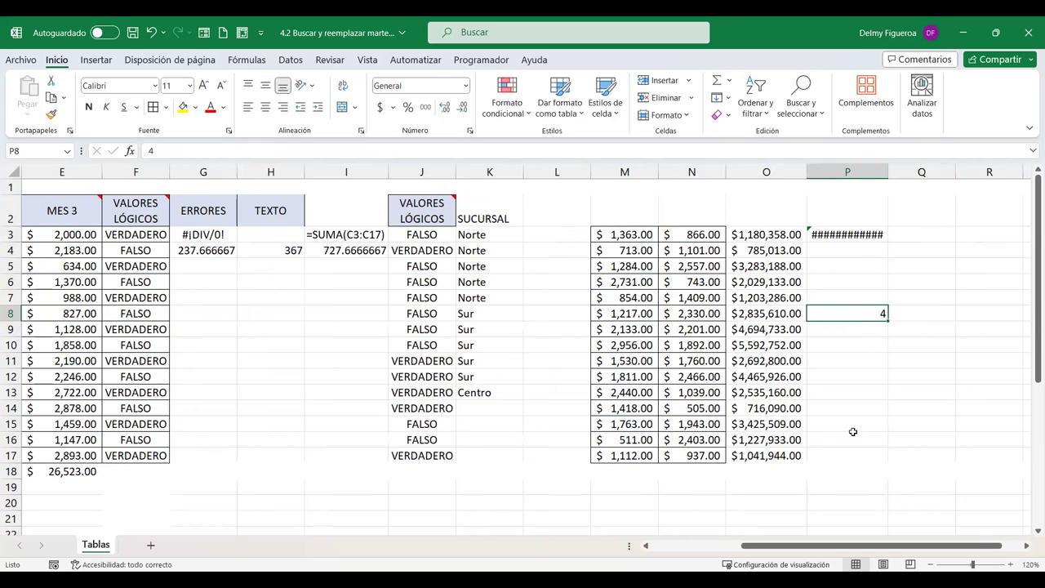
Overwrite O9 with 4, then undo to restore the formulas and the spill, and click away
click(770, 337)
double_click(770, 337)
key(BackSpace)
key(BackSpace)
key(BackSpace)
text(4)
key(Tab)
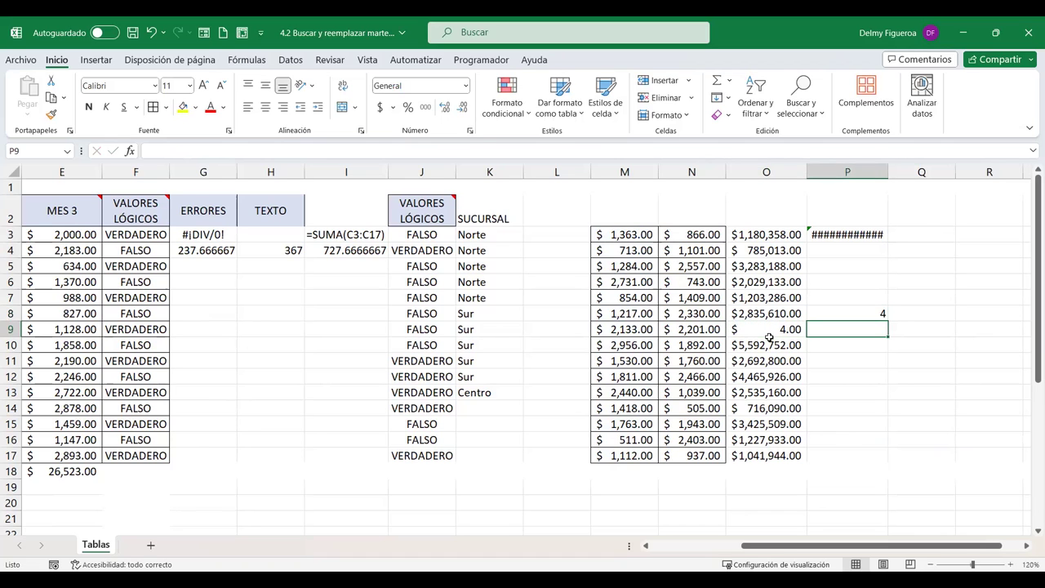
key(ctrl+z)
key(ctrl+z)
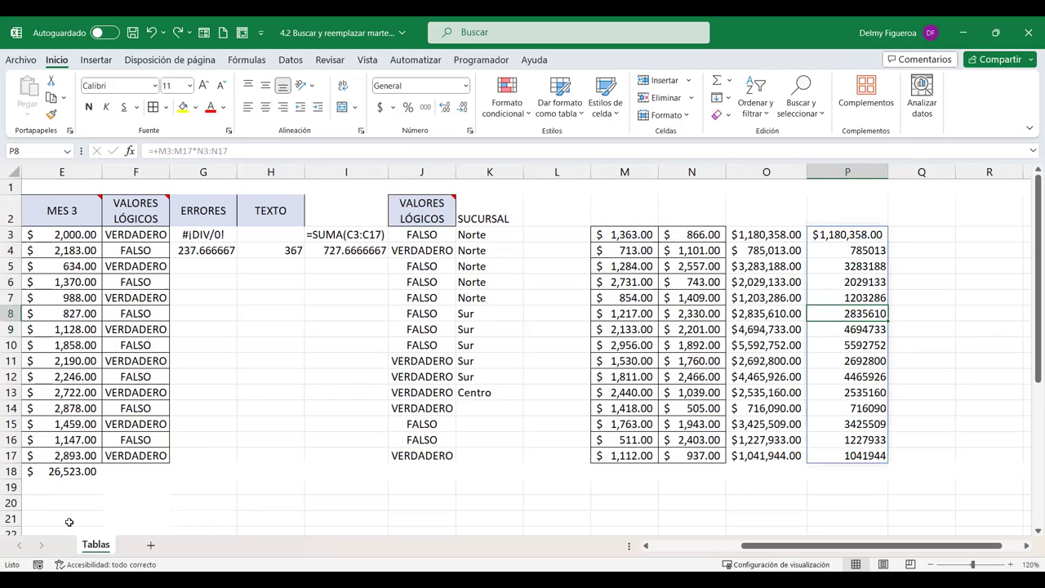
click(225, 491)
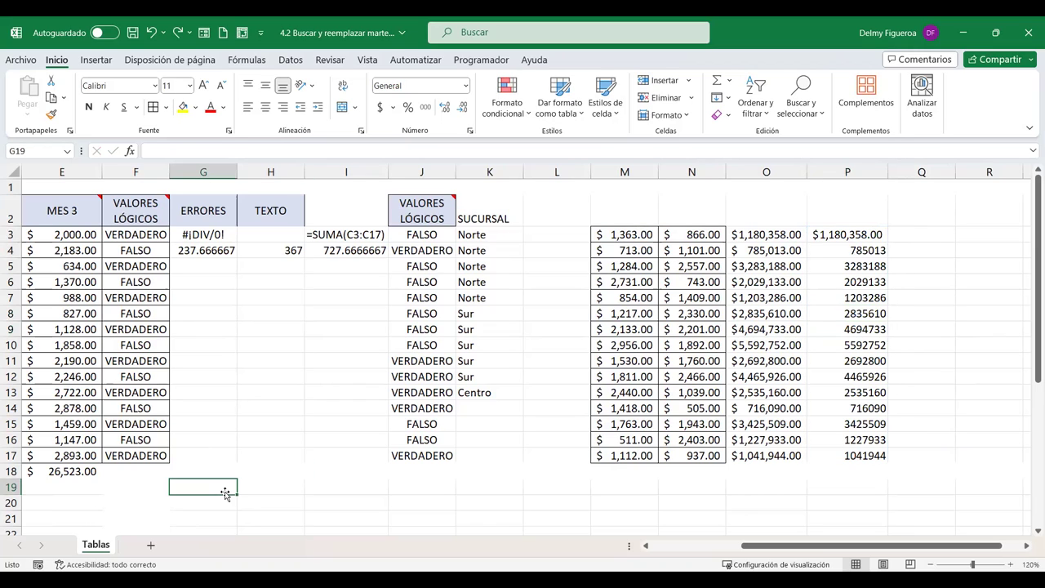
From empty cell G12, run Go To Special > Matriz actual and dismiss the no-cells-found message
key(ctrl+Home)
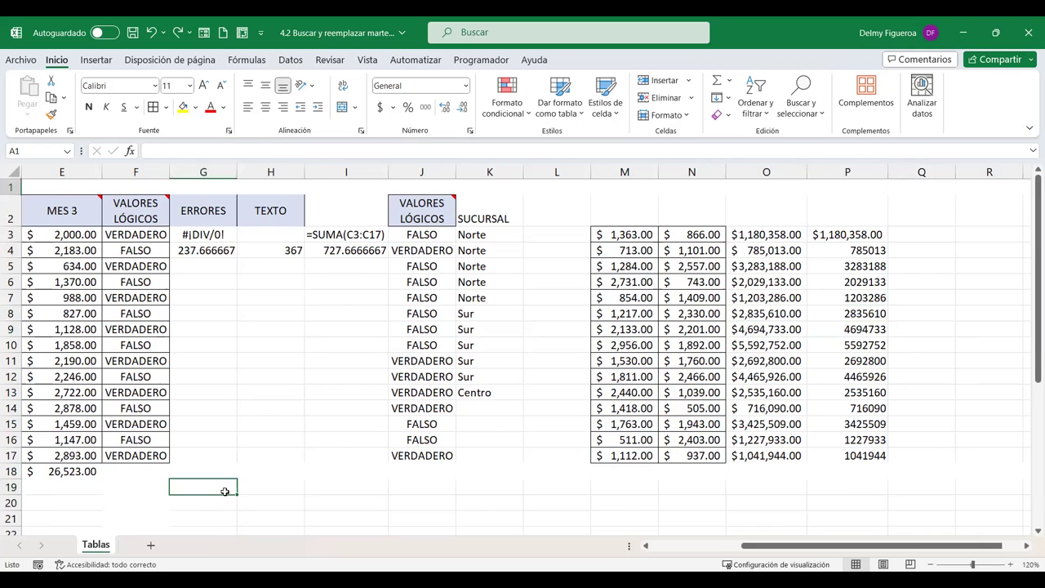
click(552, 381)
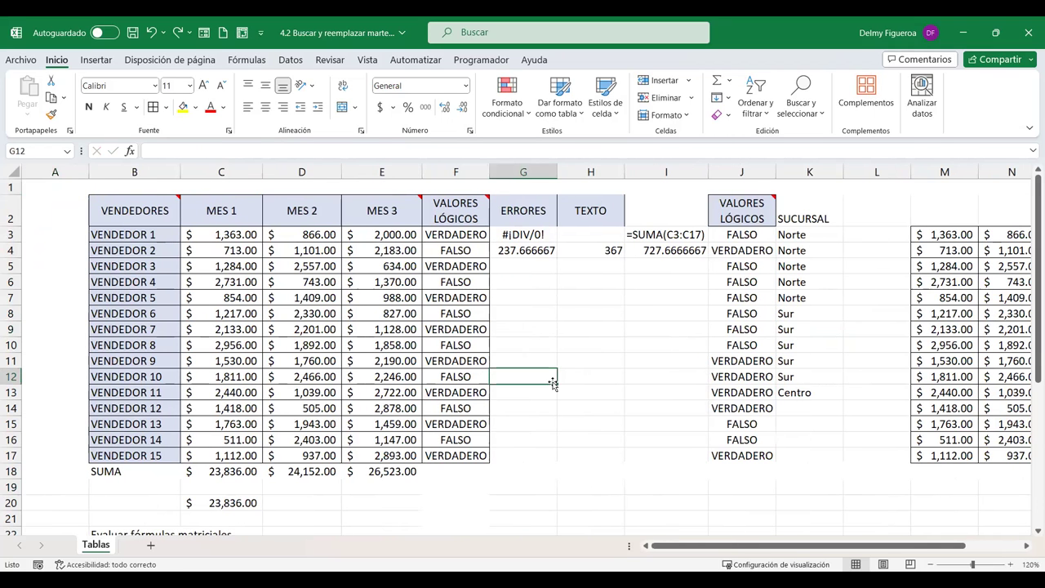
key(F5)
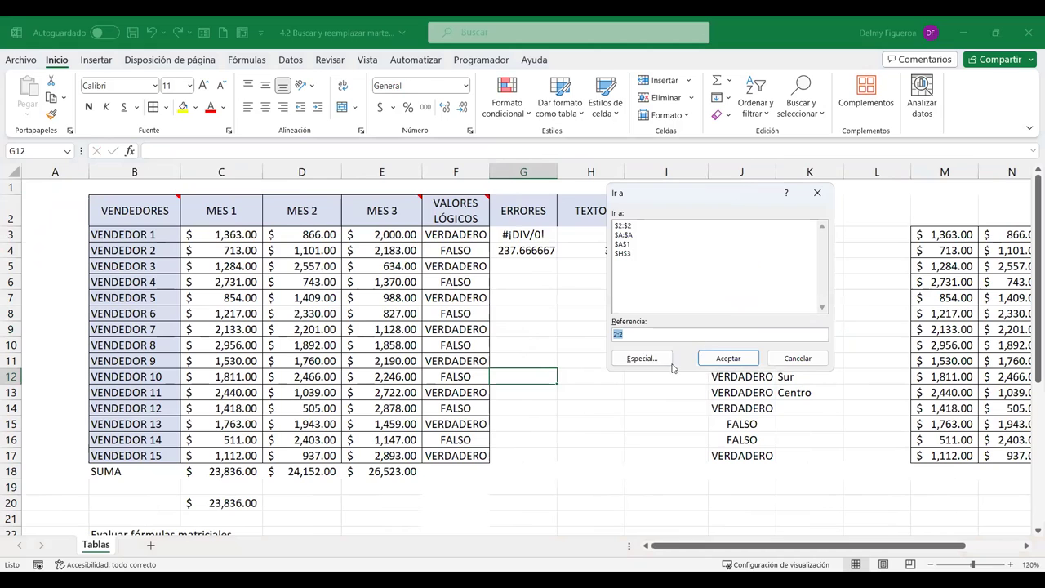
click(641, 359)
click(586, 328)
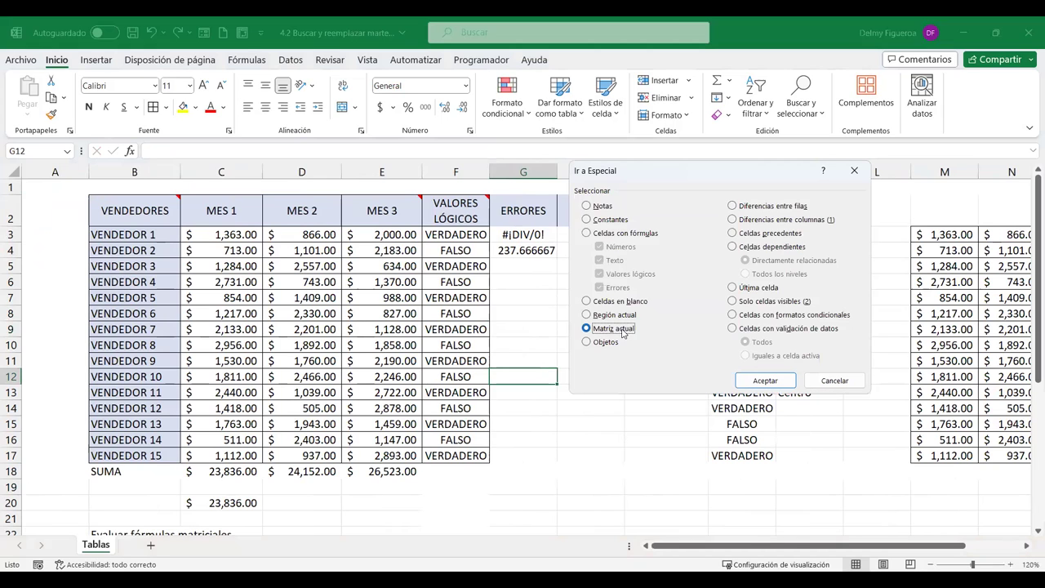
click(764, 382)
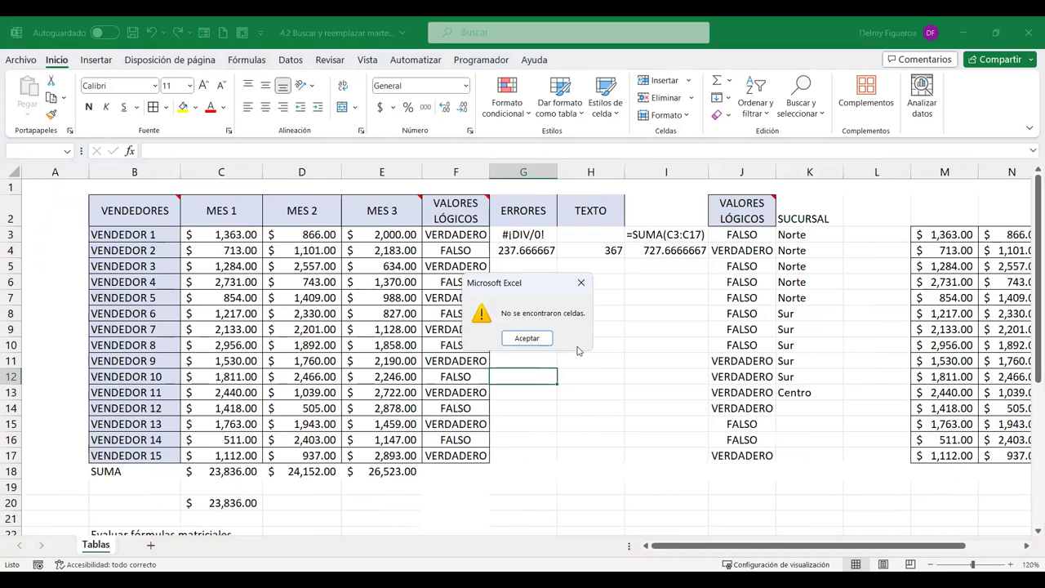
click(523, 337)
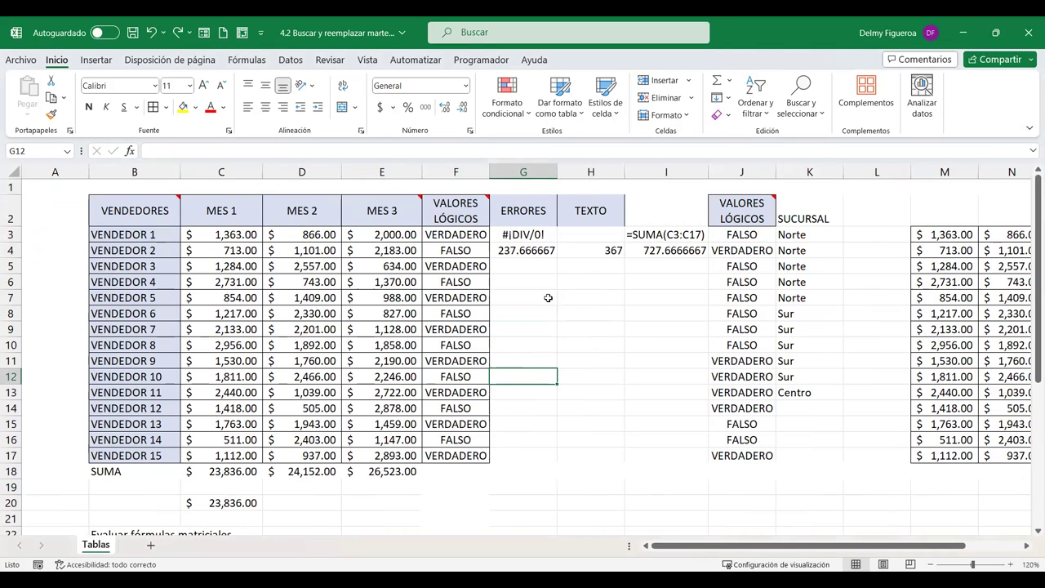
From H4, use Go To Special > Matriz actual to select the whole G4:I4 array
click(604, 251)
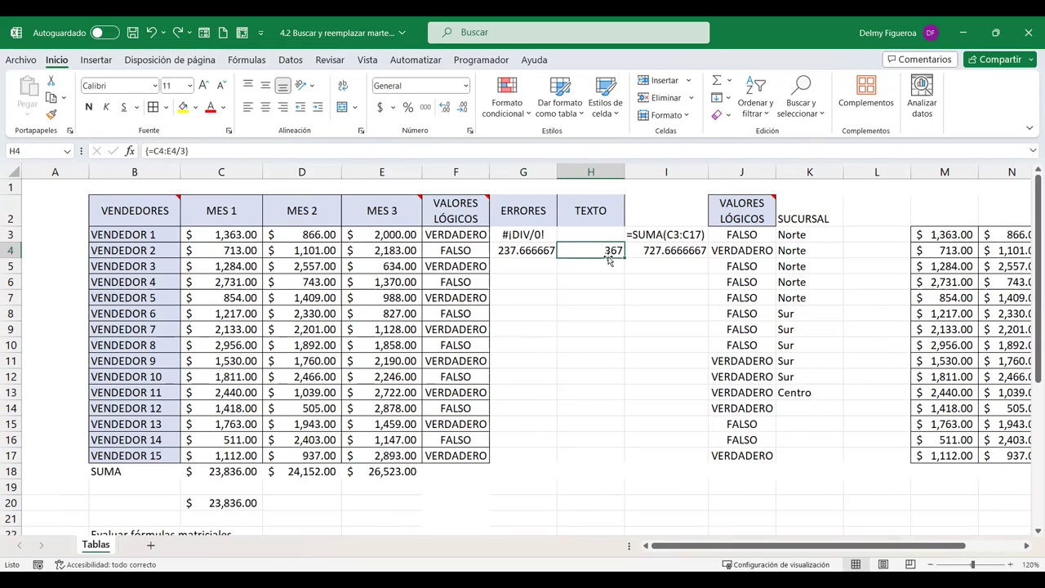
key(F5)
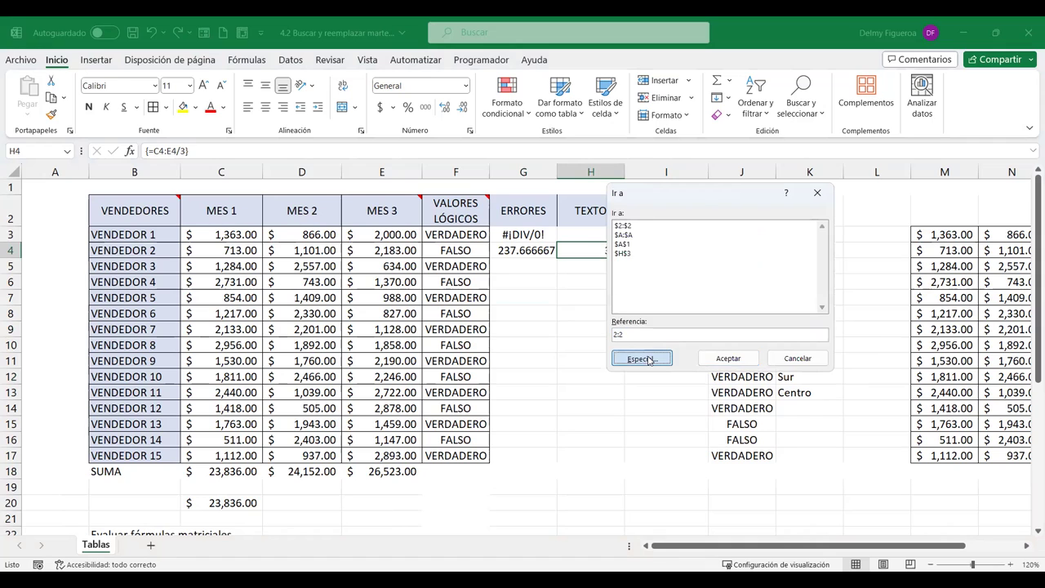
click(645, 358)
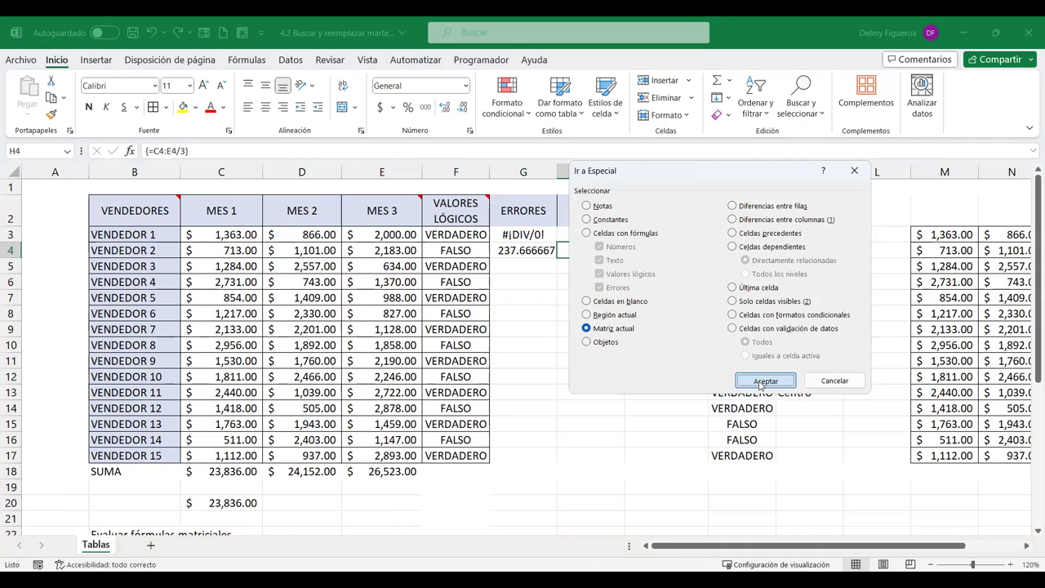
click(761, 381)
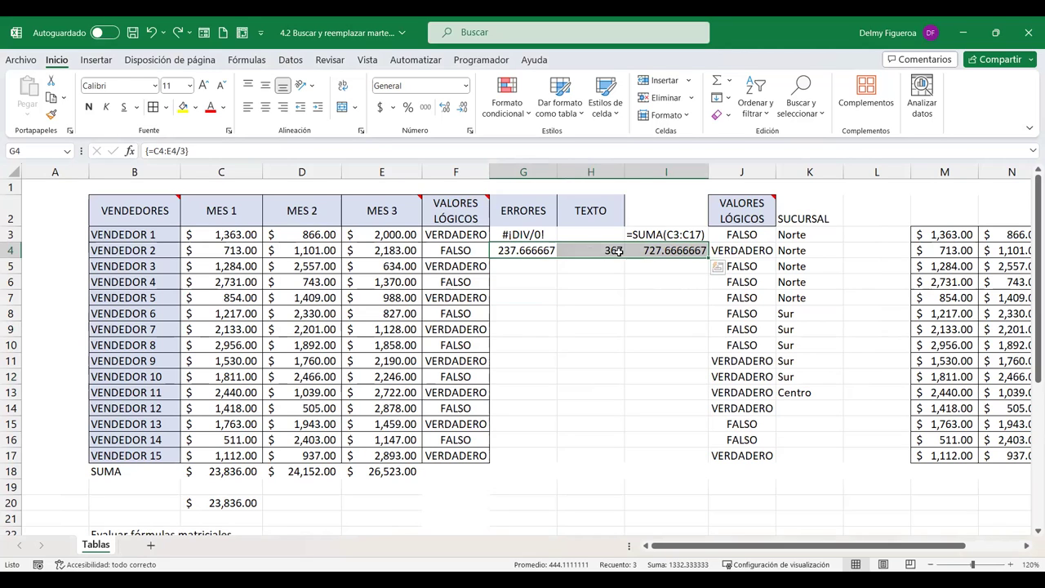
From I8, check Go To Special > Objetos, confirm no objects exist, and scroll to the notes
click(649, 318)
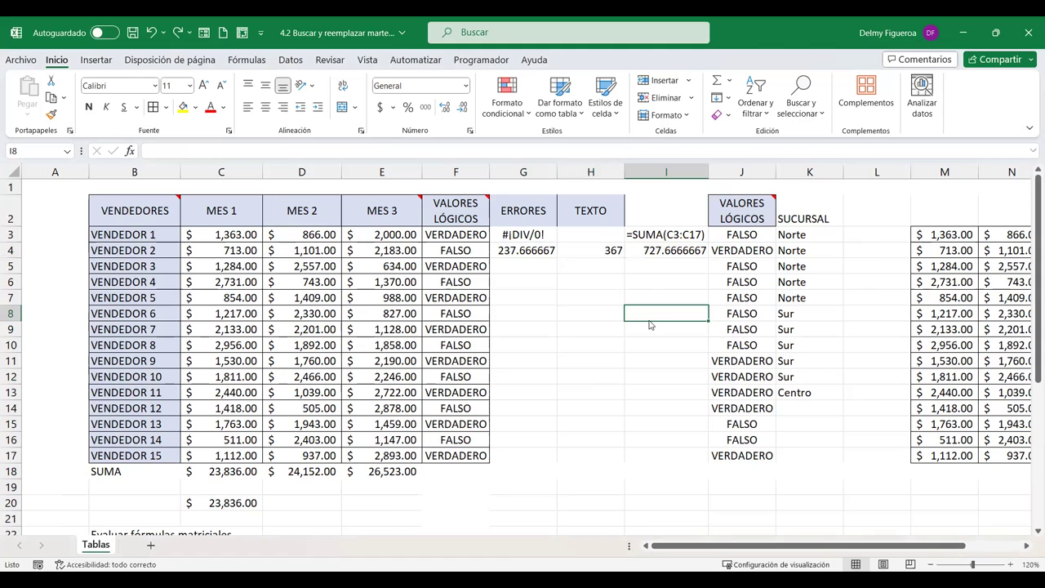
key(F5)
click(642, 359)
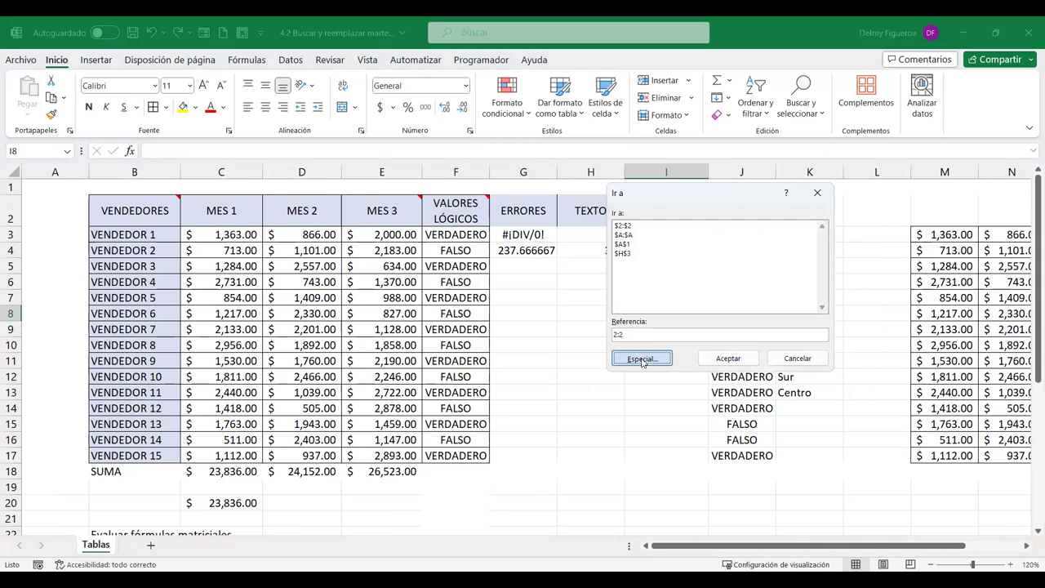
click(609, 343)
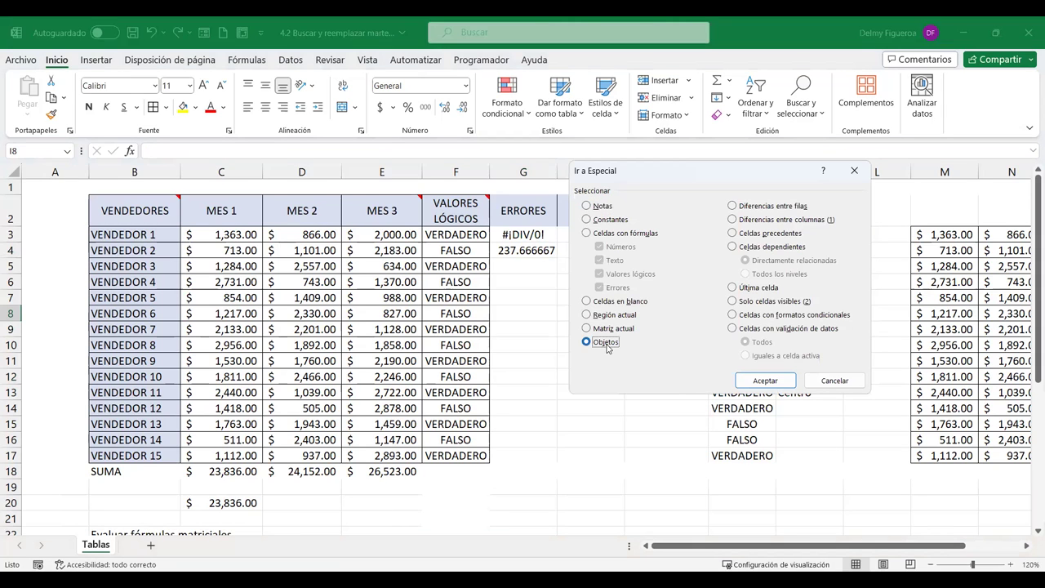
click(765, 381)
click(544, 342)
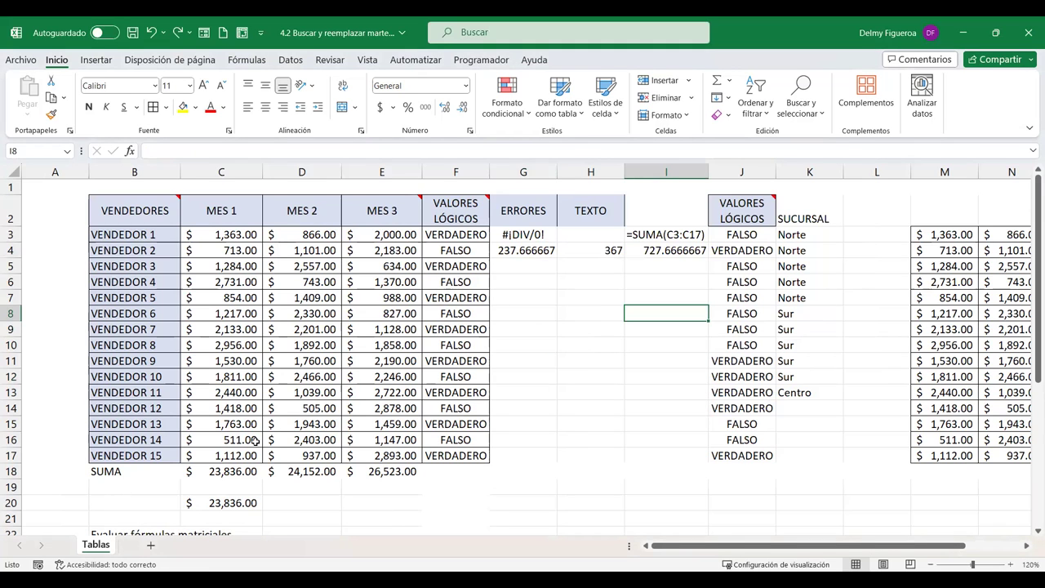
click(65, 191)
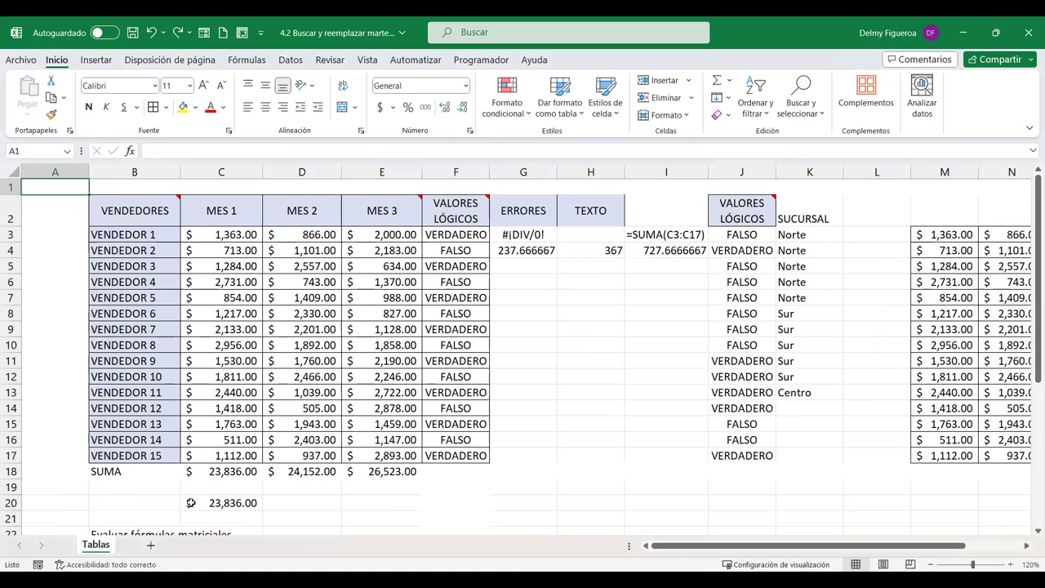
scroll(630, 423, down, 1)
scroll(630, 423, down, 6)
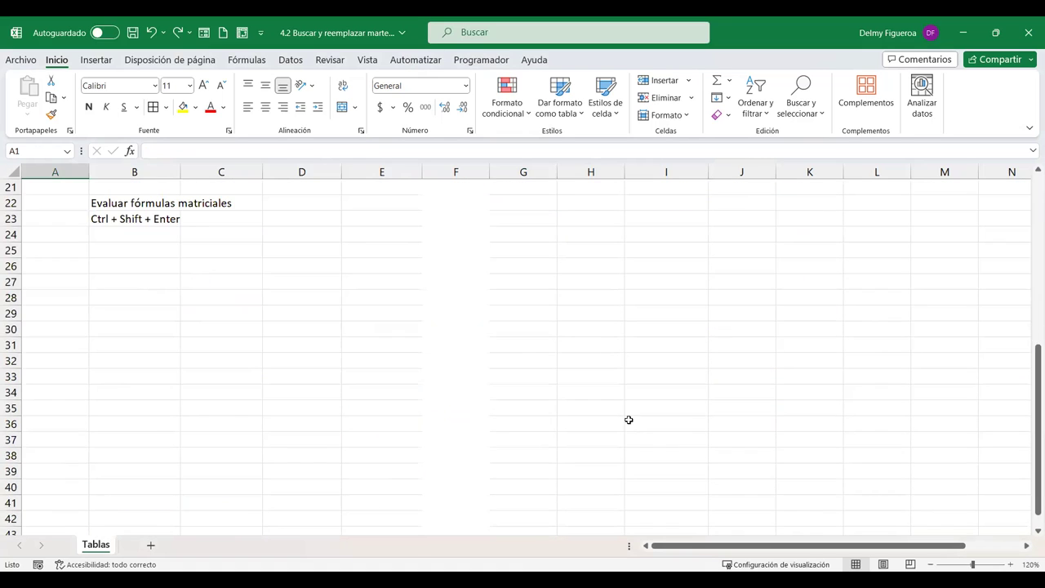
Draw a rectangle at B26 and flatten it to span B26:B27
click(213, 285)
click(86, 66)
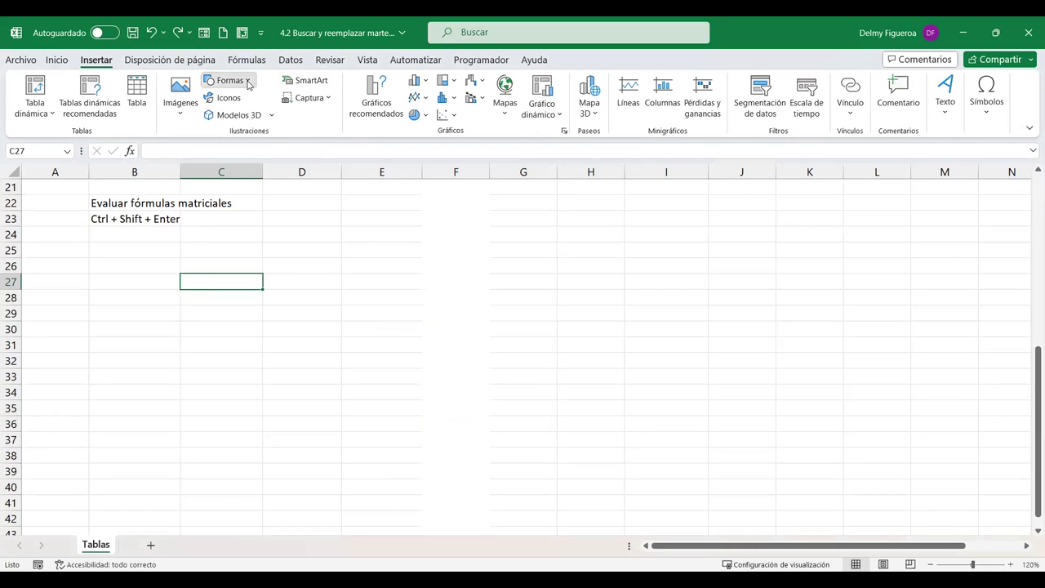
click(249, 84)
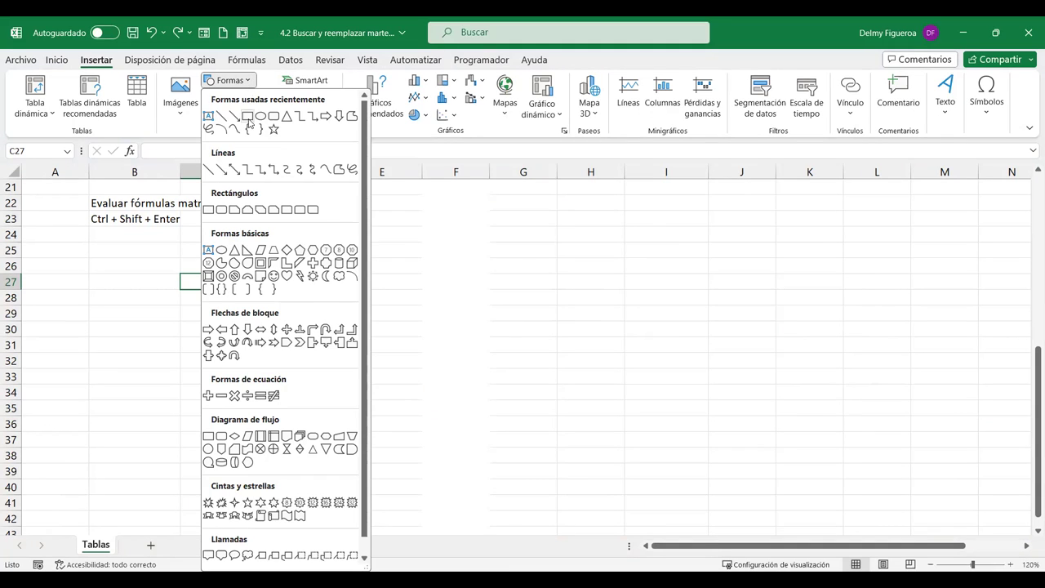
click(249, 118)
drag(93, 258, 103, 262)
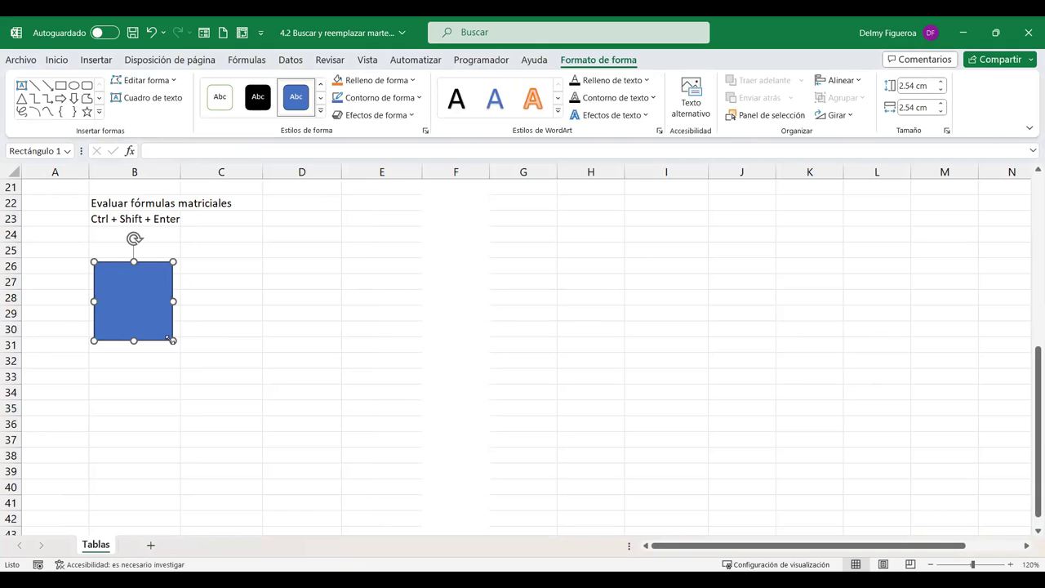
drag(173, 339, 175, 285)
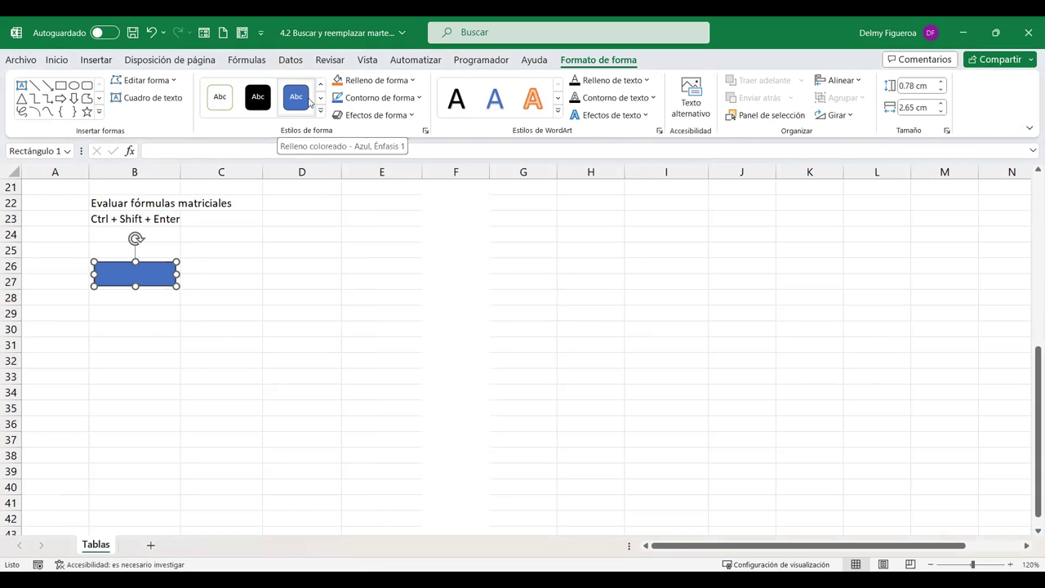
Set the rectangle's fill to Sin relleno, adjust its outline, and deselect it
click(414, 82)
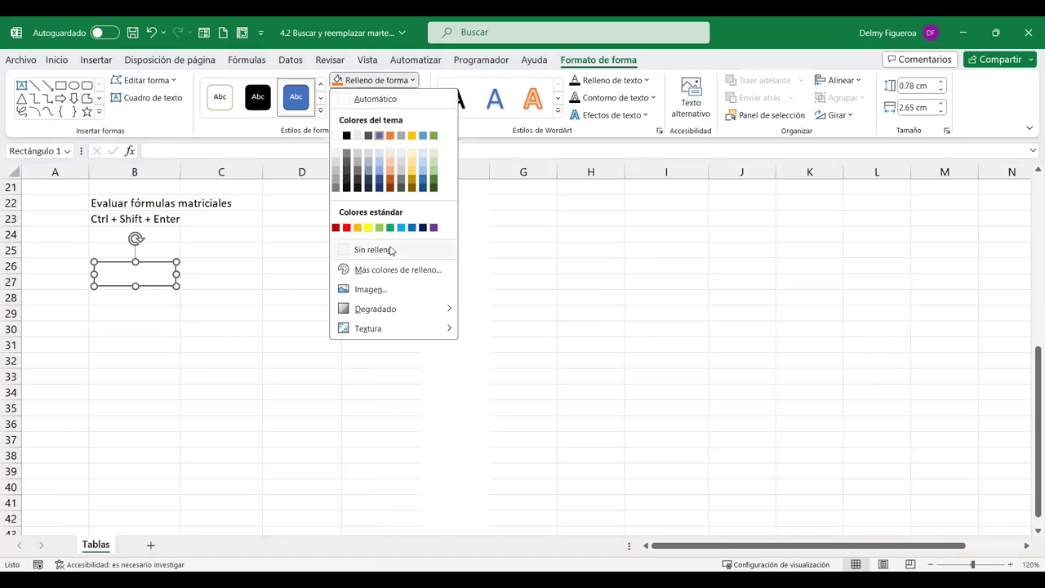
click(419, 101)
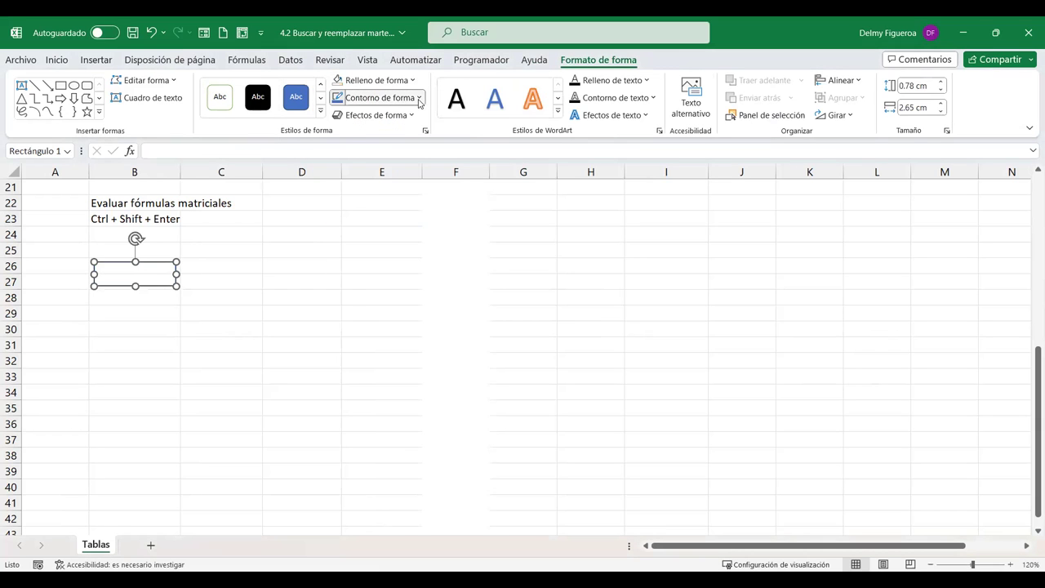
click(418, 101)
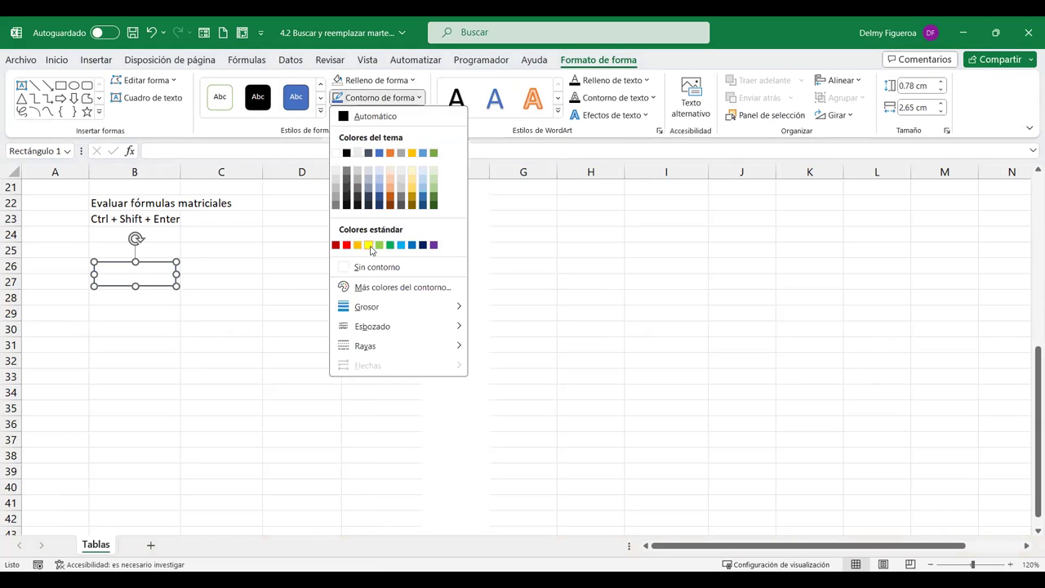
click(542, 282)
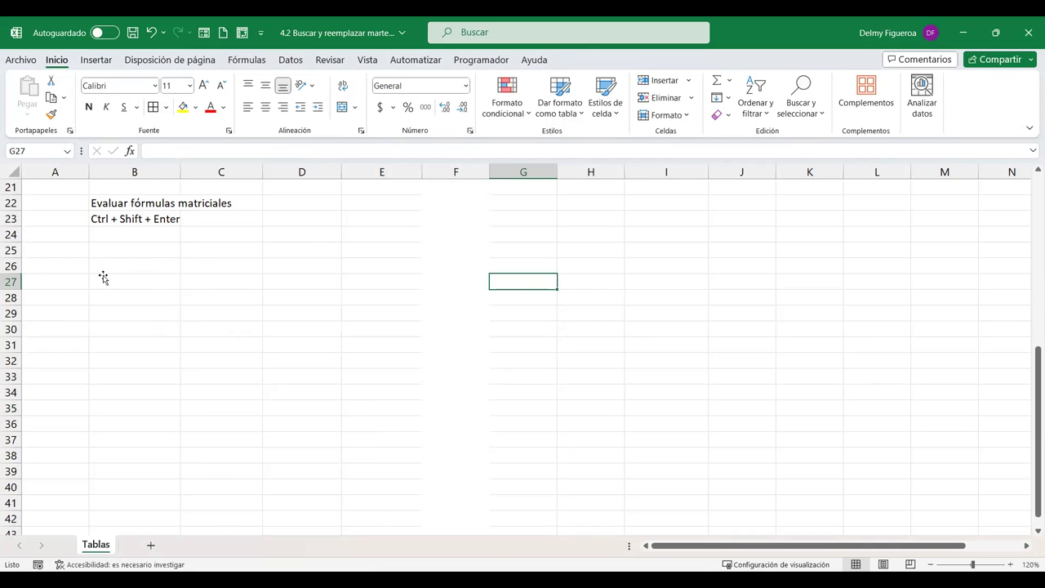
Copy and paste the invisible rectangle to stack duplicate shapes
click(146, 265)
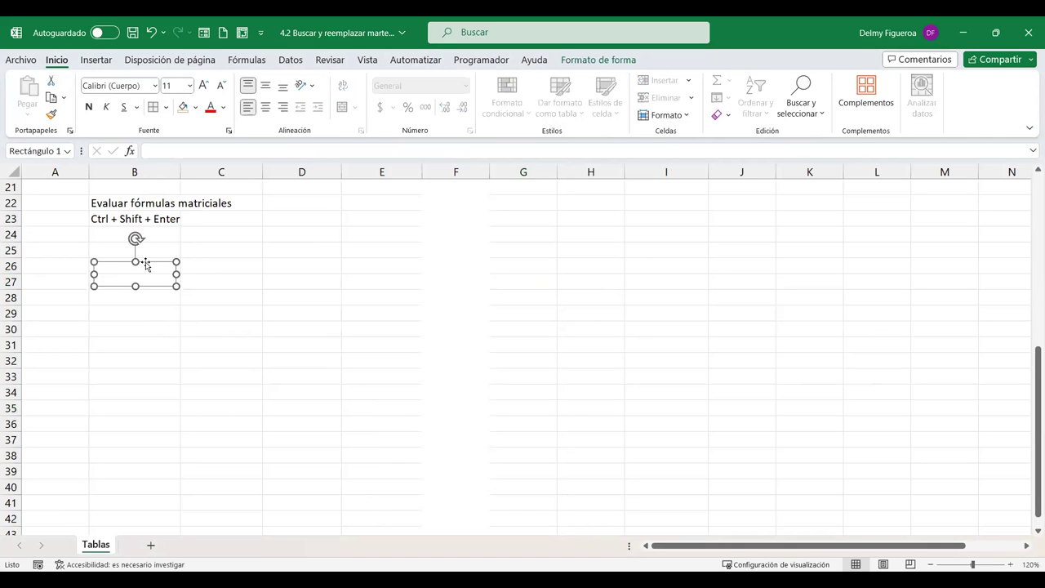
key(ctrl+c)
key(ctrl+v)
key(ctrl+v)
key(ctrl+v)
key(ctrl+v)
key(ctrl+v)
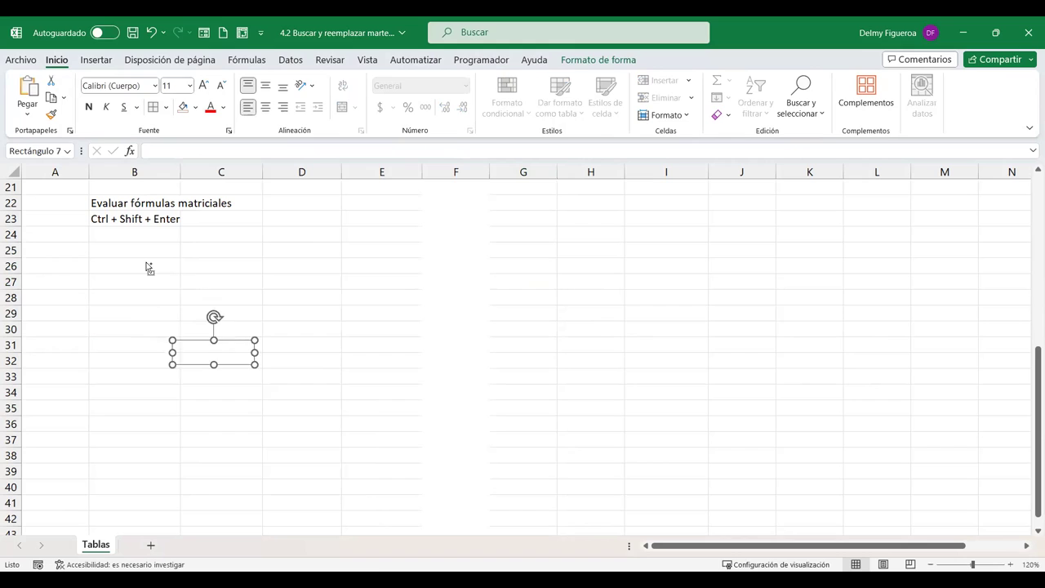
click(395, 309)
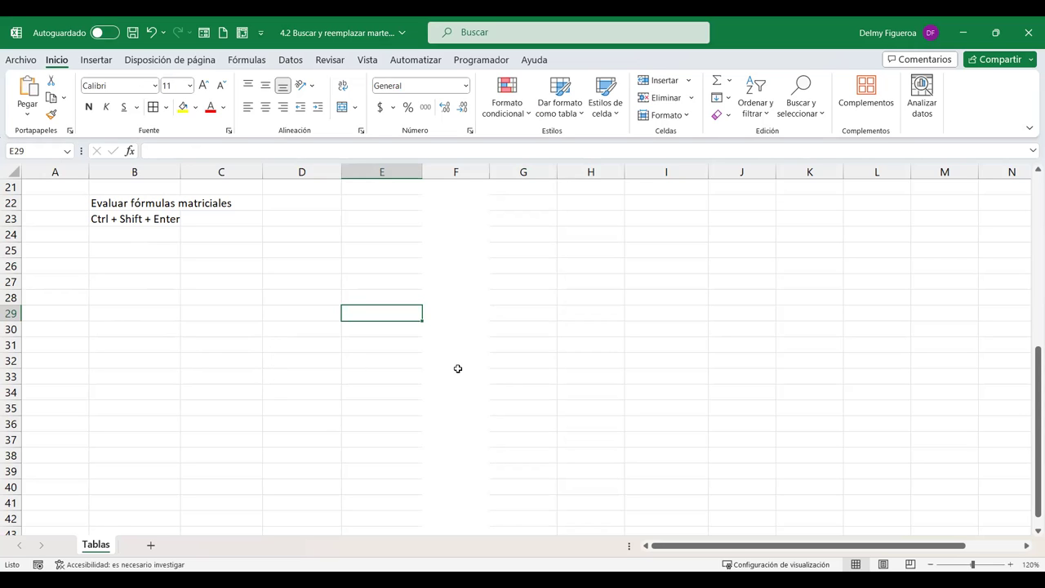
Select all objects with Go To Special > Objetos and delete them
key(F5)
click(649, 359)
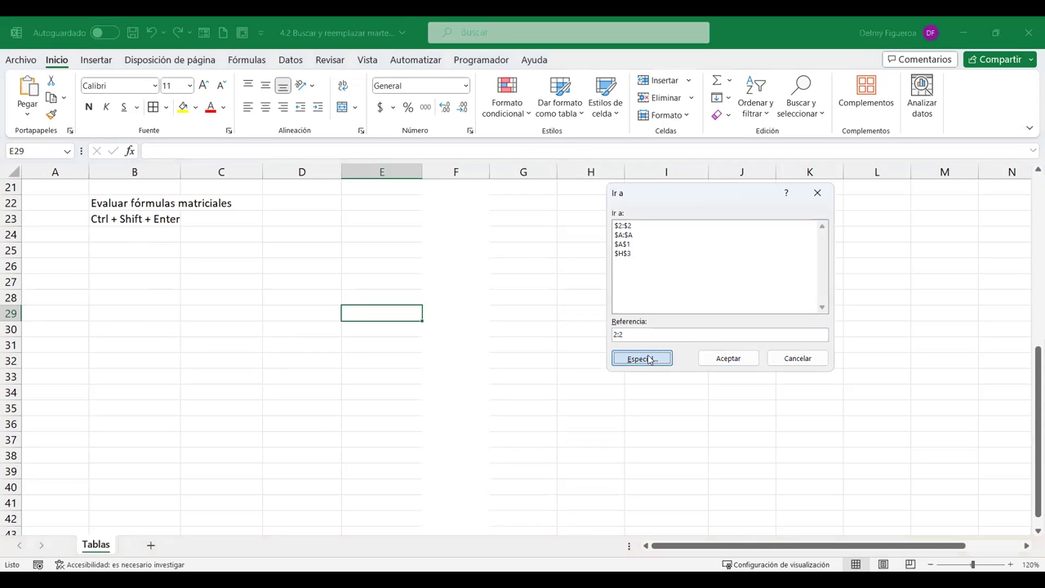
click(641, 359)
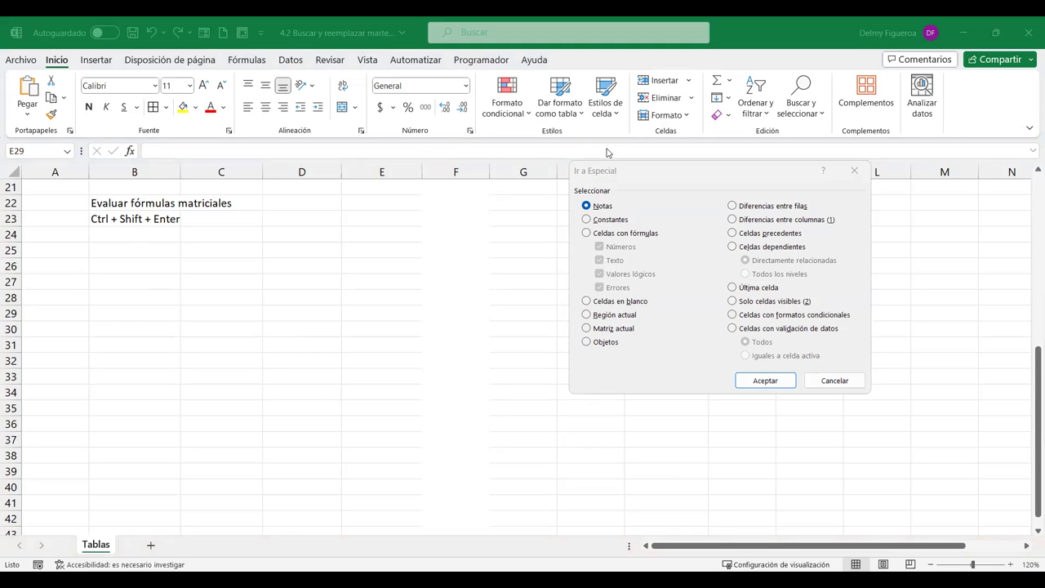
click(611, 344)
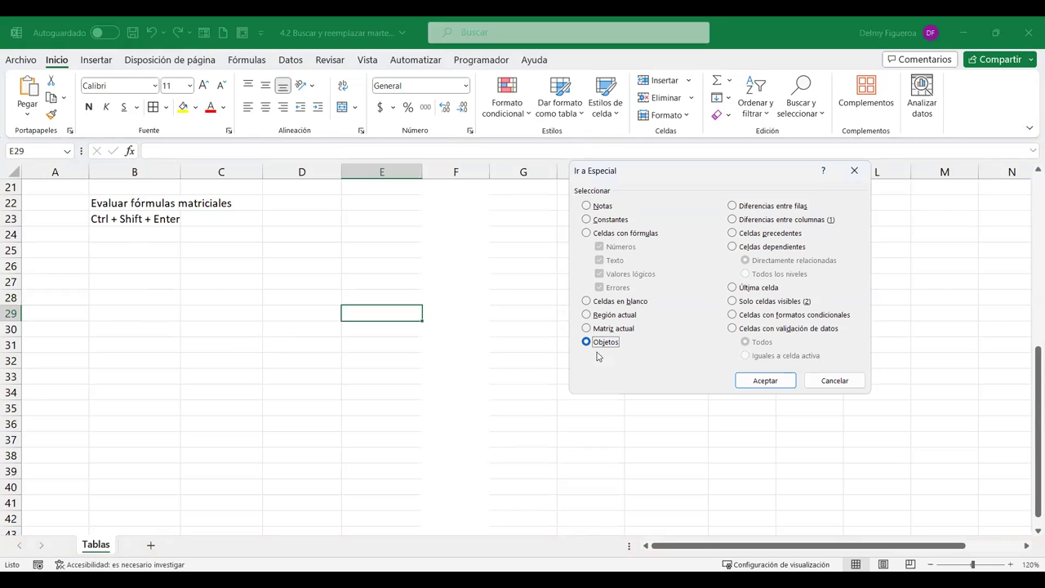
click(767, 382)
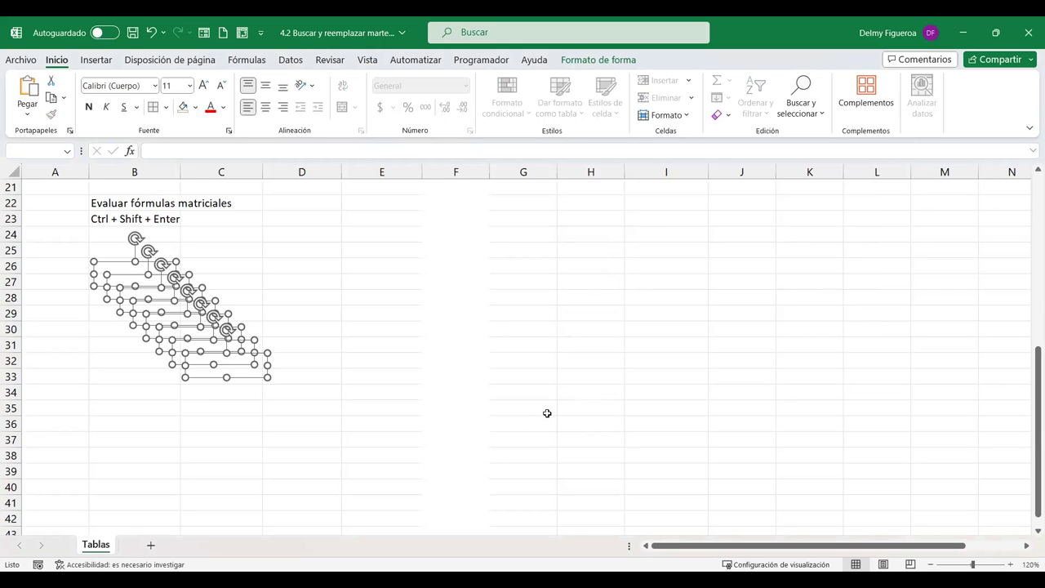
key(Delete)
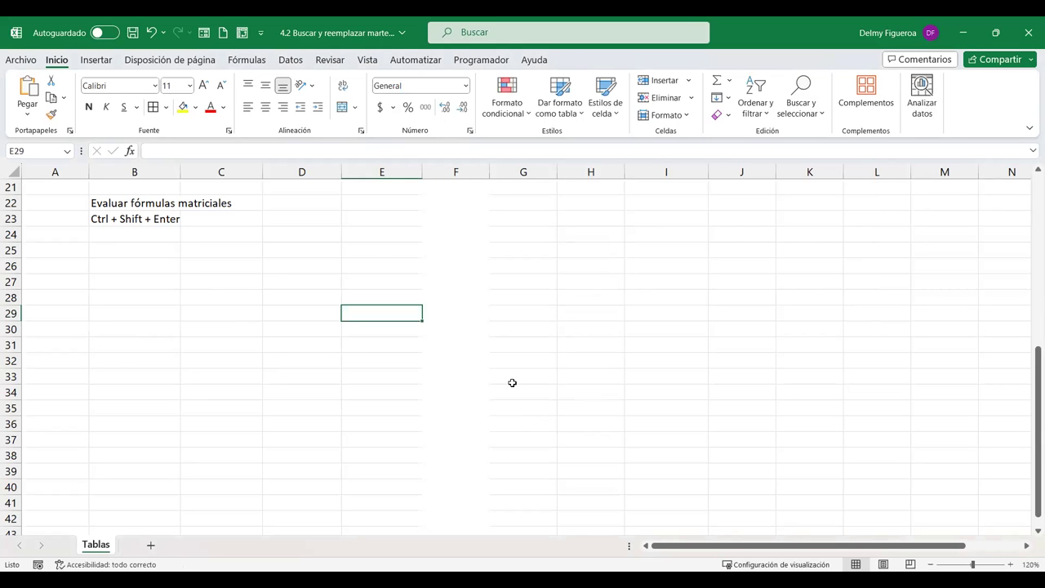
From G12, choose Diferencias entre filas in Go To Special, then cancel without selecting
scroll(511, 383, up, 3)
scroll(512, 383, up, 4)
click(512, 384)
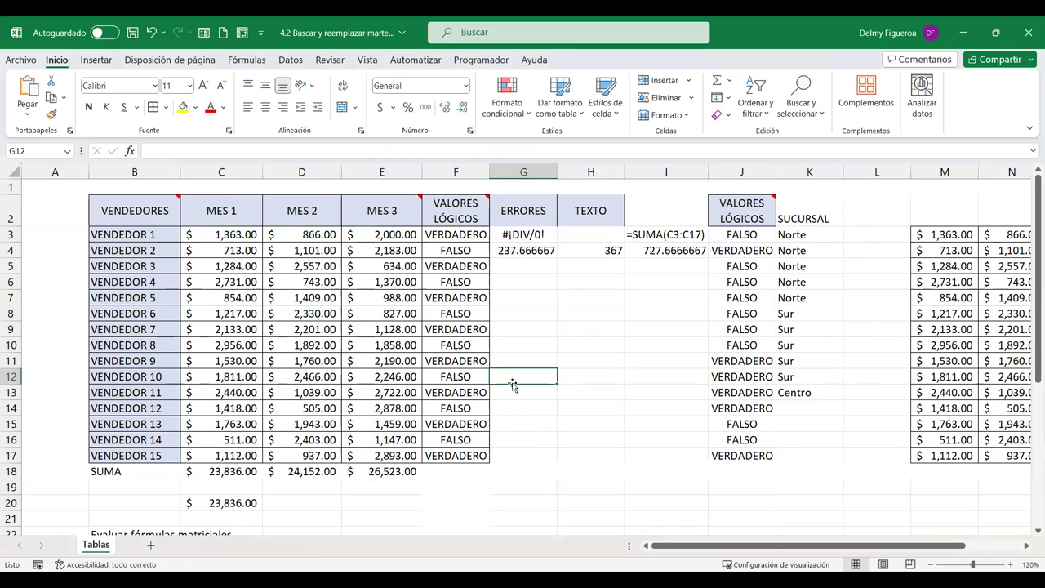
key(F5)
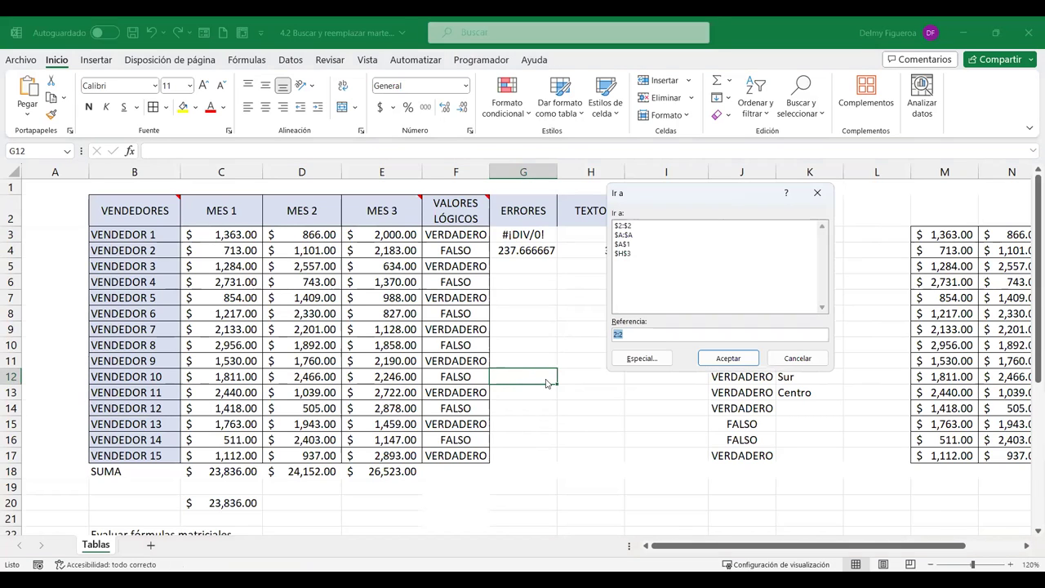
click(633, 364)
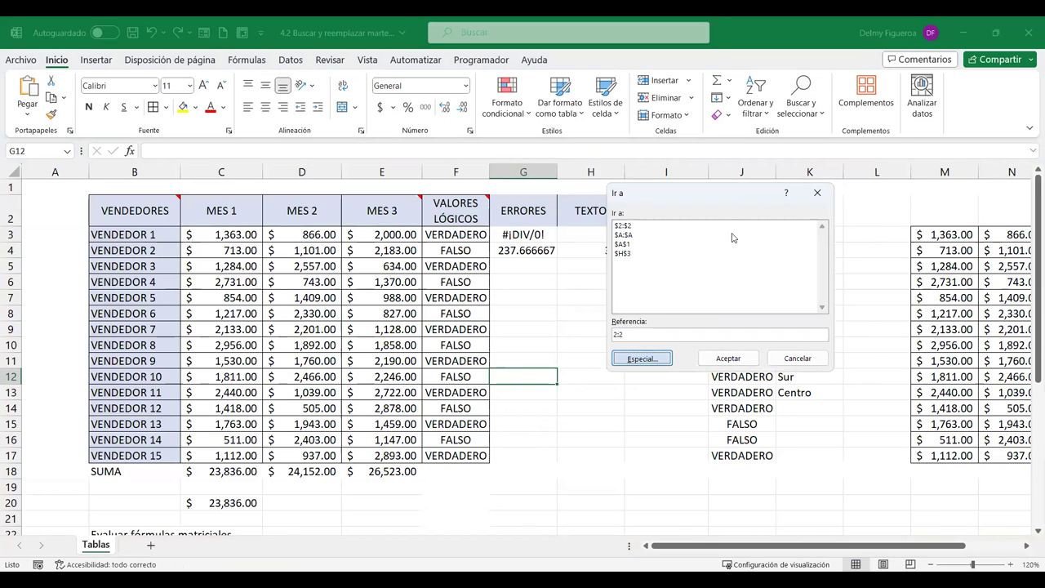
click(767, 207)
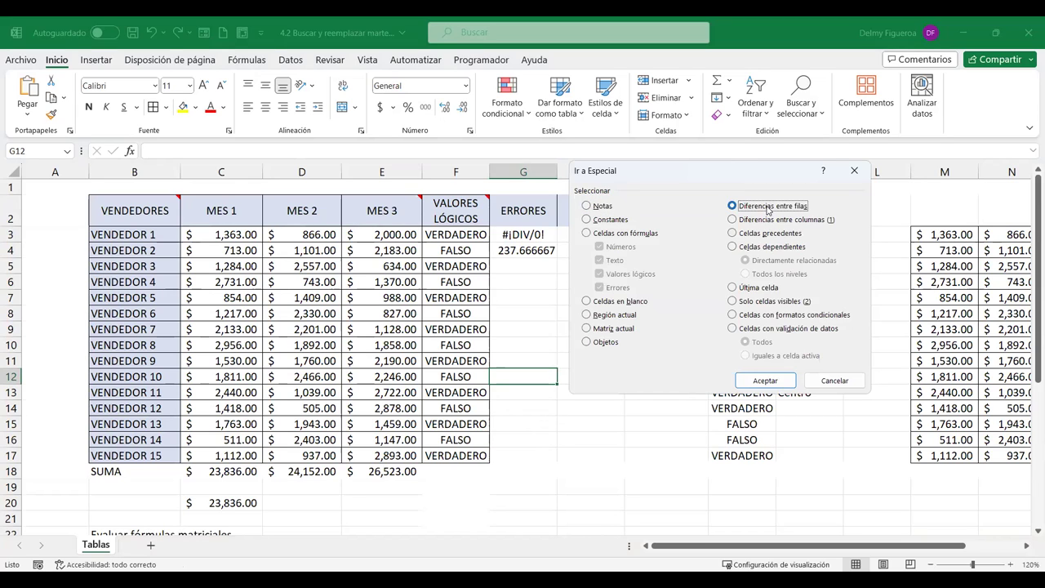
click(836, 384)
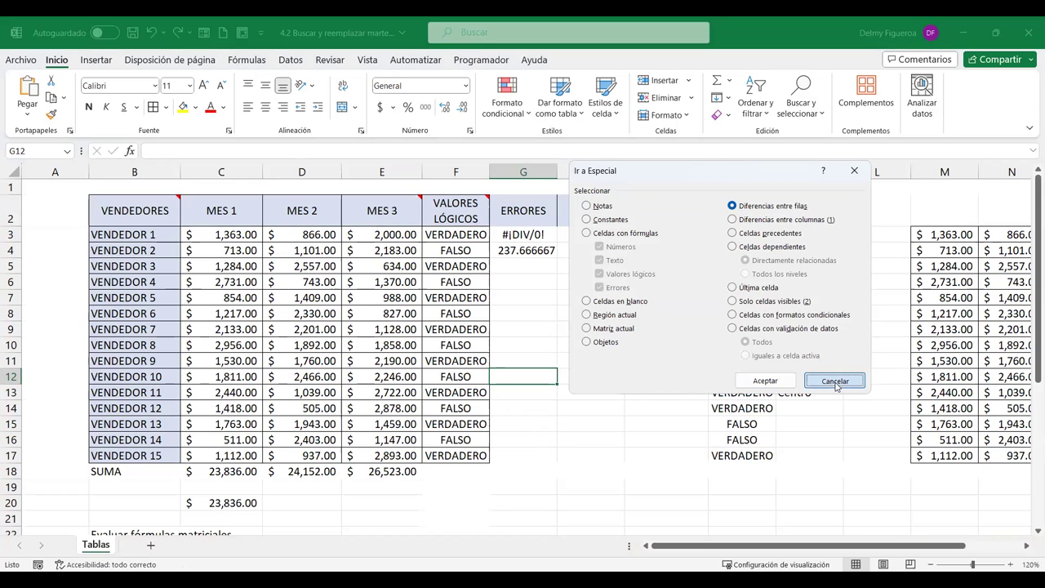
click(836, 381)
Select C3:D17 and apply Go To Special > Diferencias entre filas
mouse_move(225, 234)
mouse_down()
mouse_move(292, 313)
mouse_move(292, 454)
mouse_up()
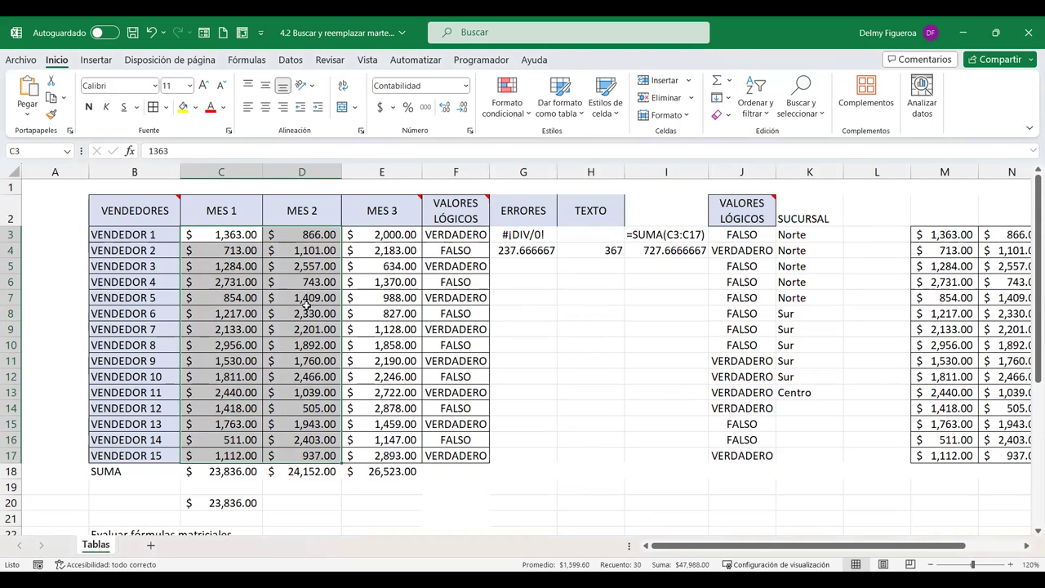
key(F5)
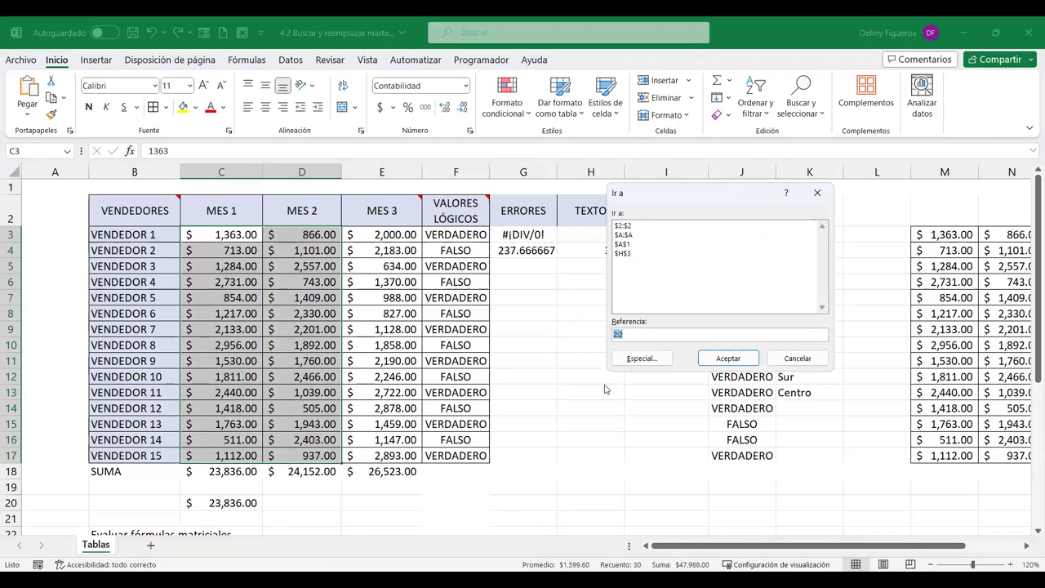
click(641, 357)
click(778, 212)
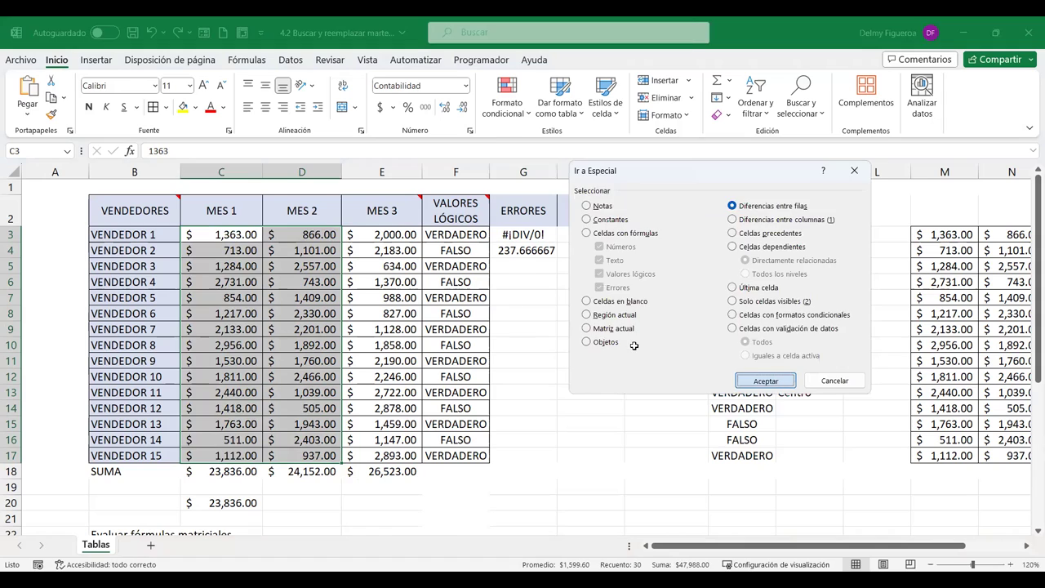
key(Return)
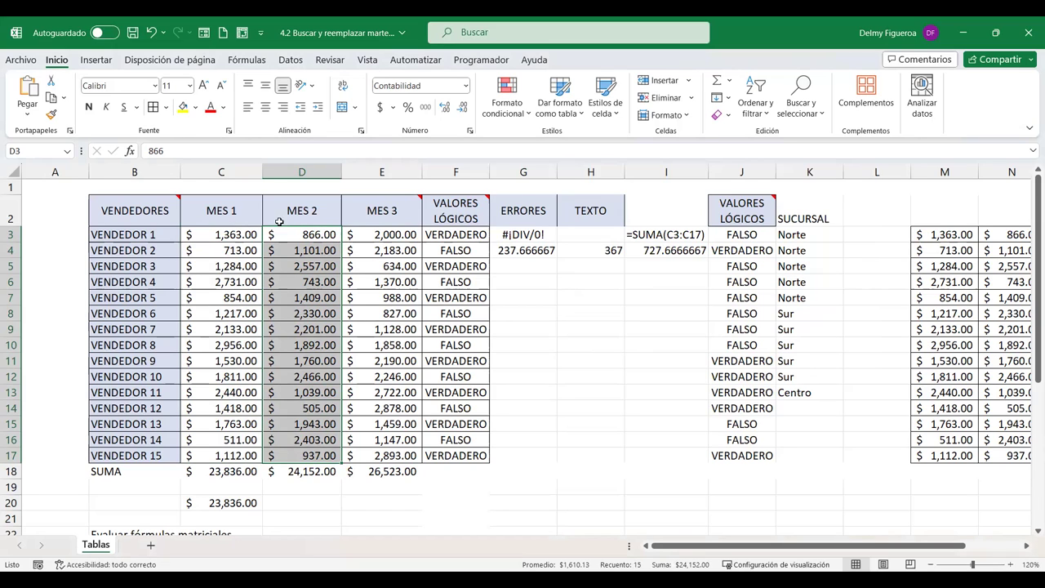
Enter 1363 as Vendedor 1's MES 2 in D3 and 854 as Vendedor 5's in D7, reselecting C3:D17
click(326, 234)
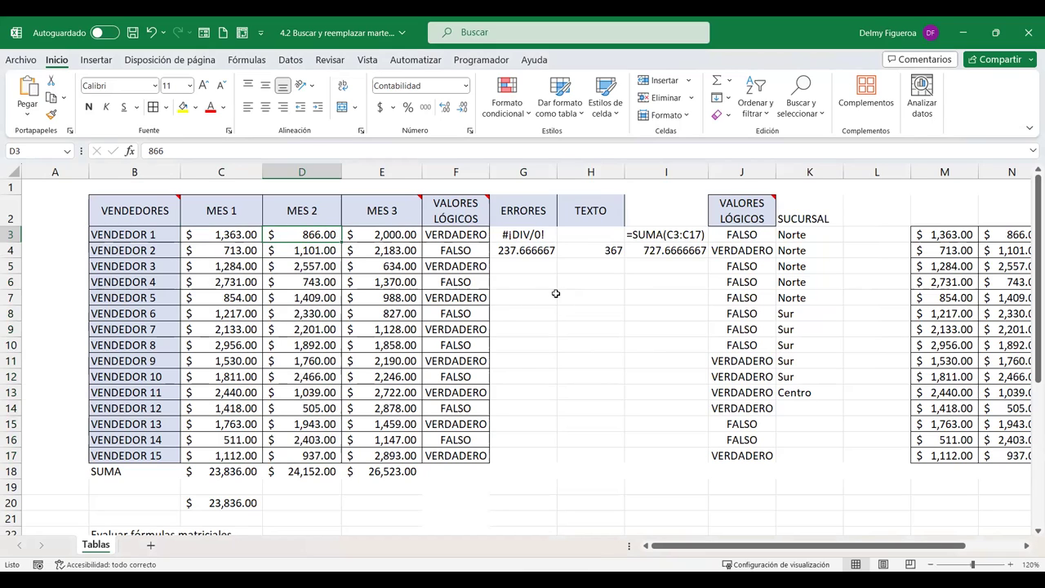
text(1363)
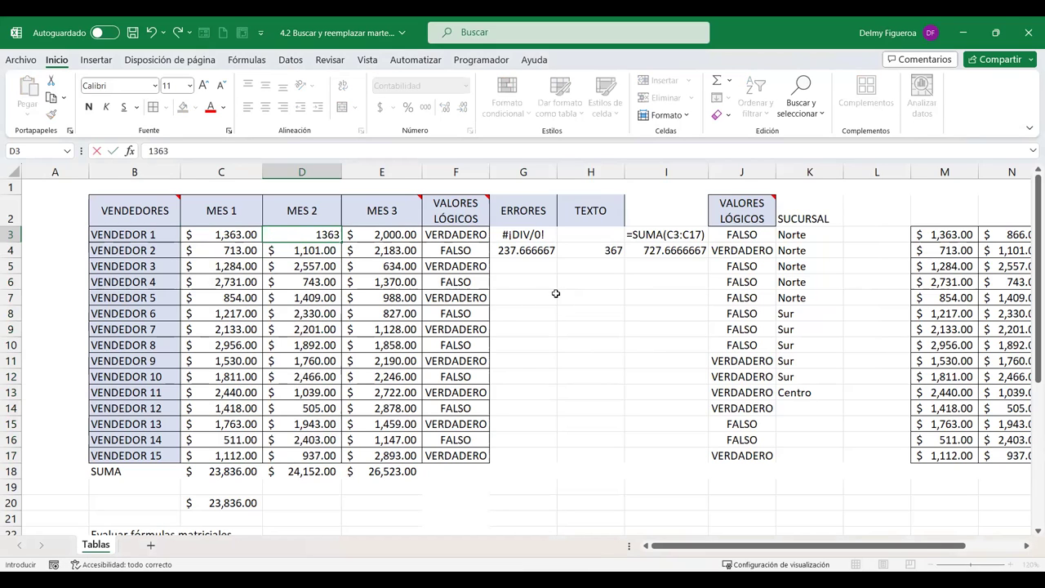
key(Return)
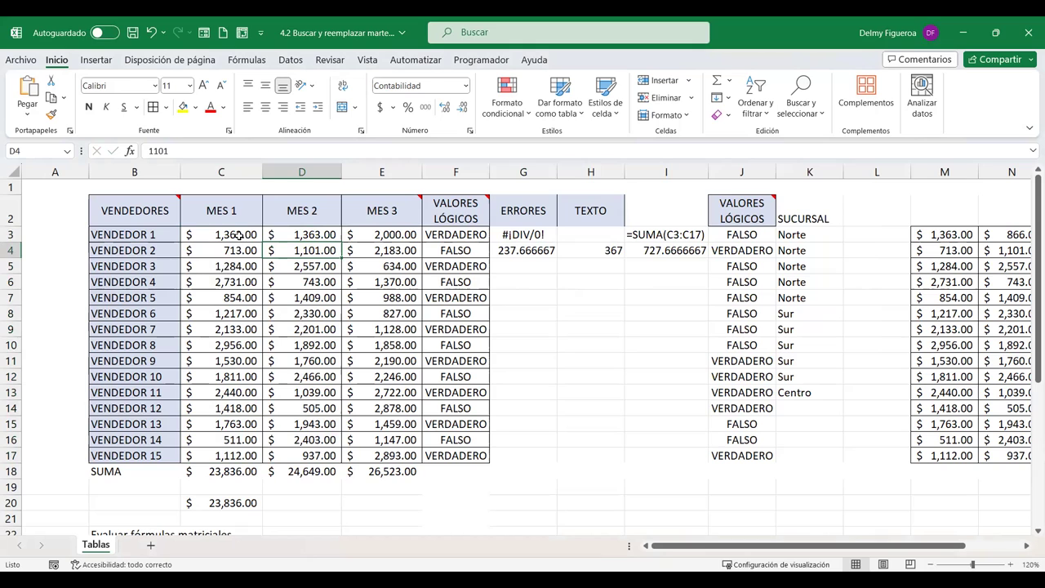
drag(237, 234, 327, 455)
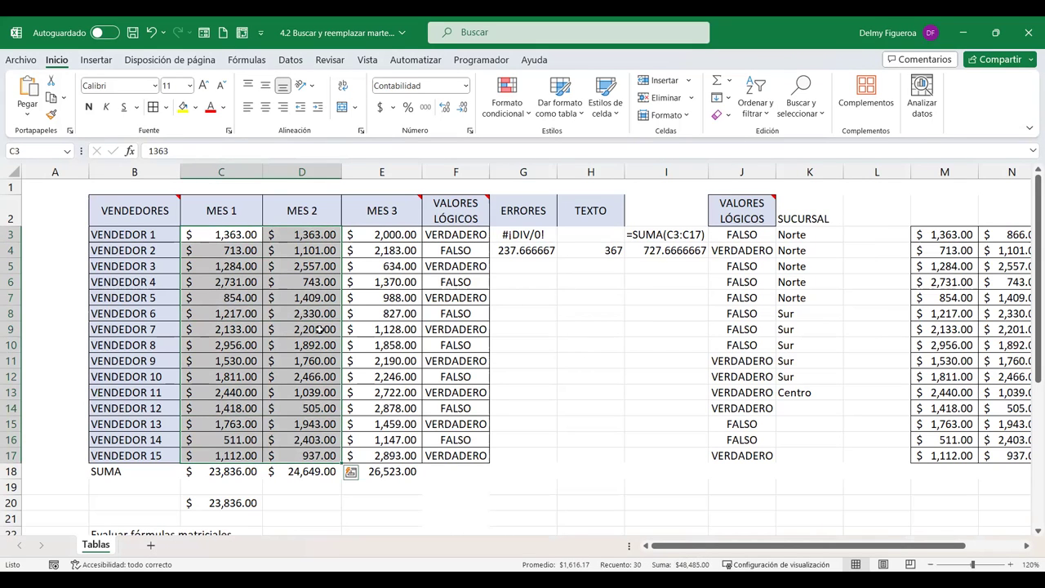
click(312, 299)
text(854)
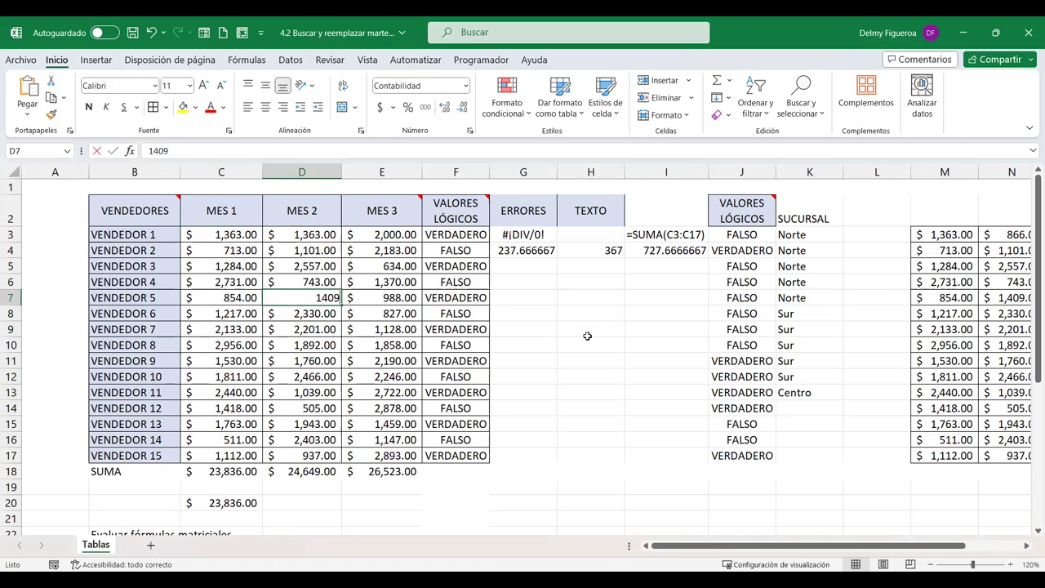
key(Tab)
drag(237, 234, 314, 449)
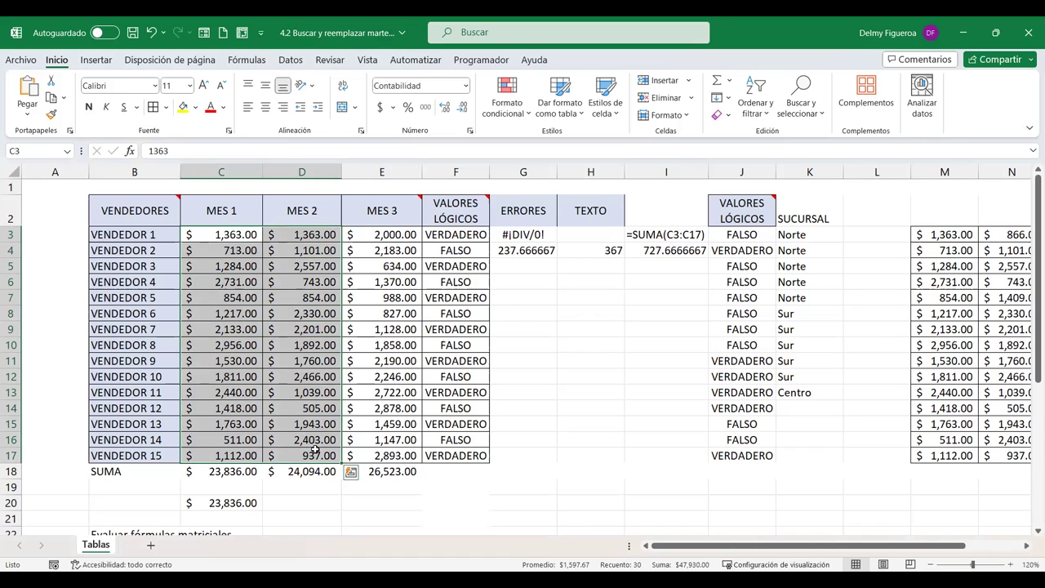
Select the row differences within C3:D17 using Go To Special
key(F5)
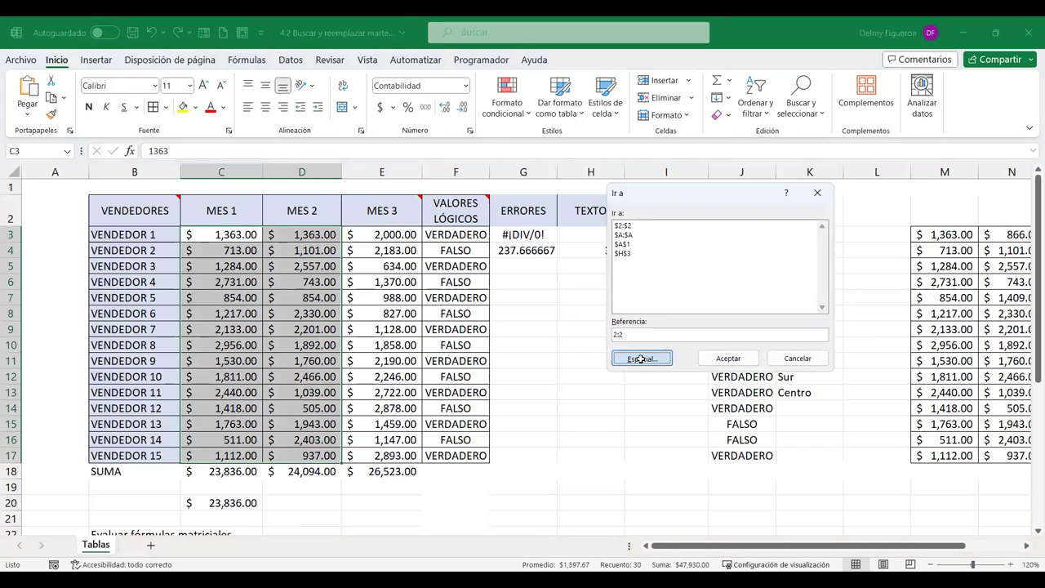
key(Return)
click(761, 206)
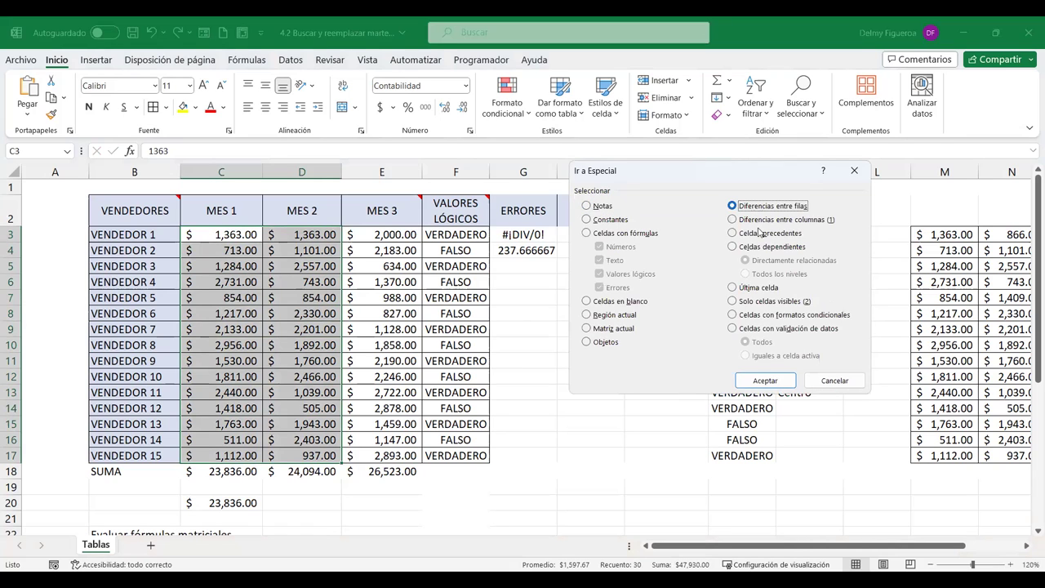
click(765, 384)
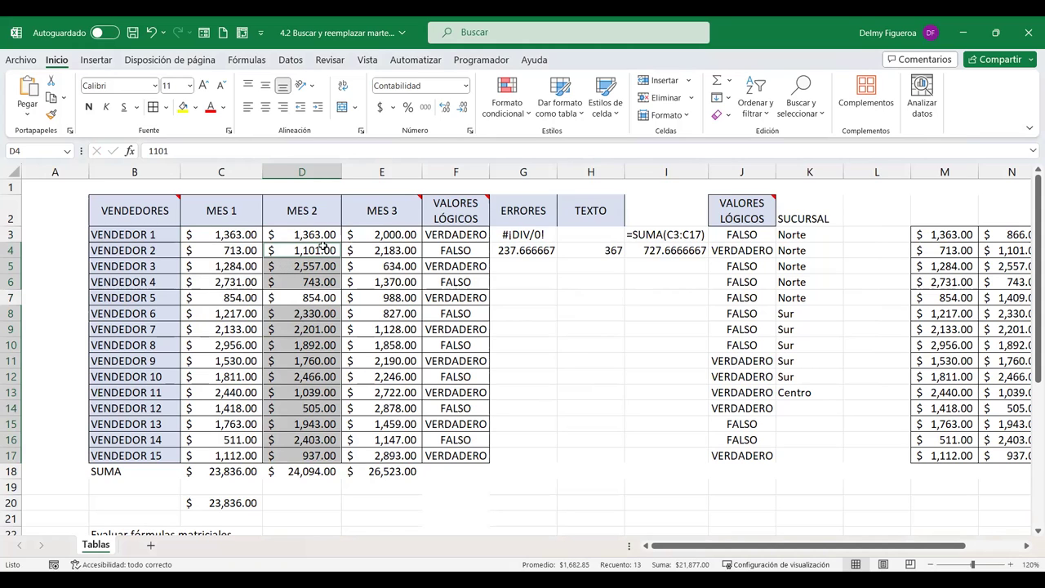
From D4, open Go To Special again and cancel without selecting anything
click(323, 245)
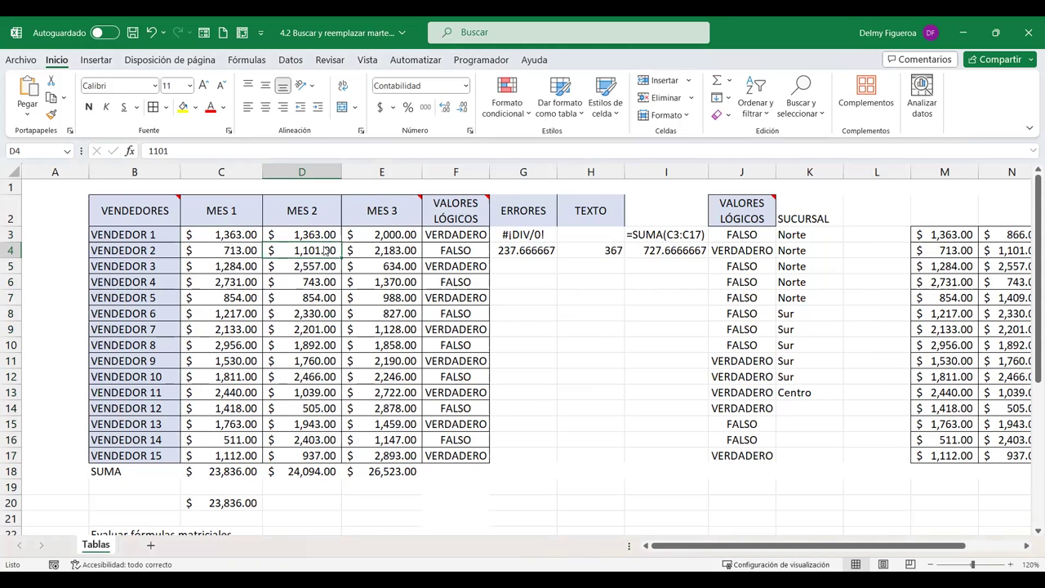
key(F5)
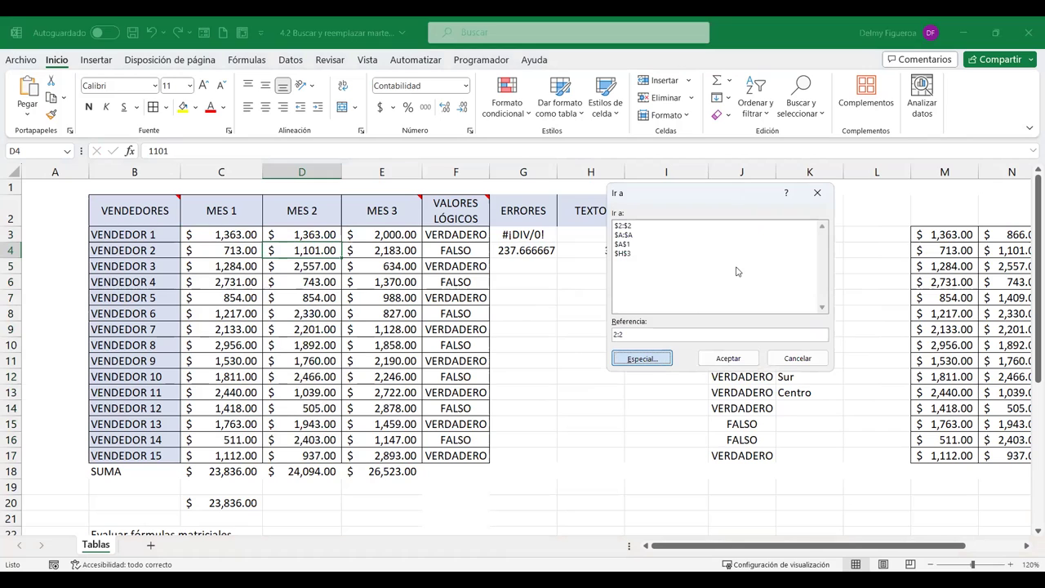
key(Return)
click(825, 376)
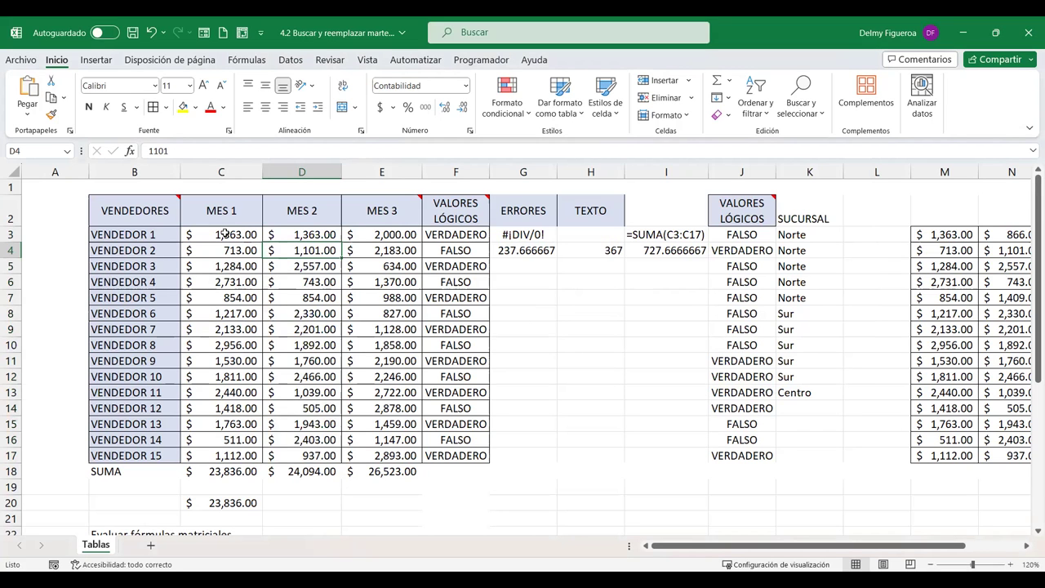
Set Vendedor 2's MES 3 in E4 to 2,000, correcting an initial 200
drag(225, 234, 384, 250)
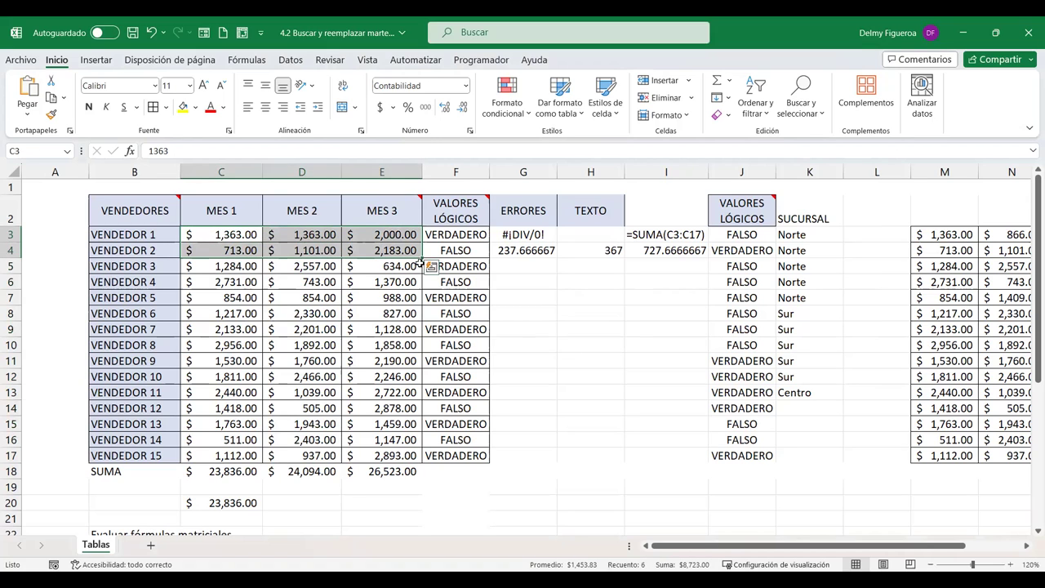
click(403, 249)
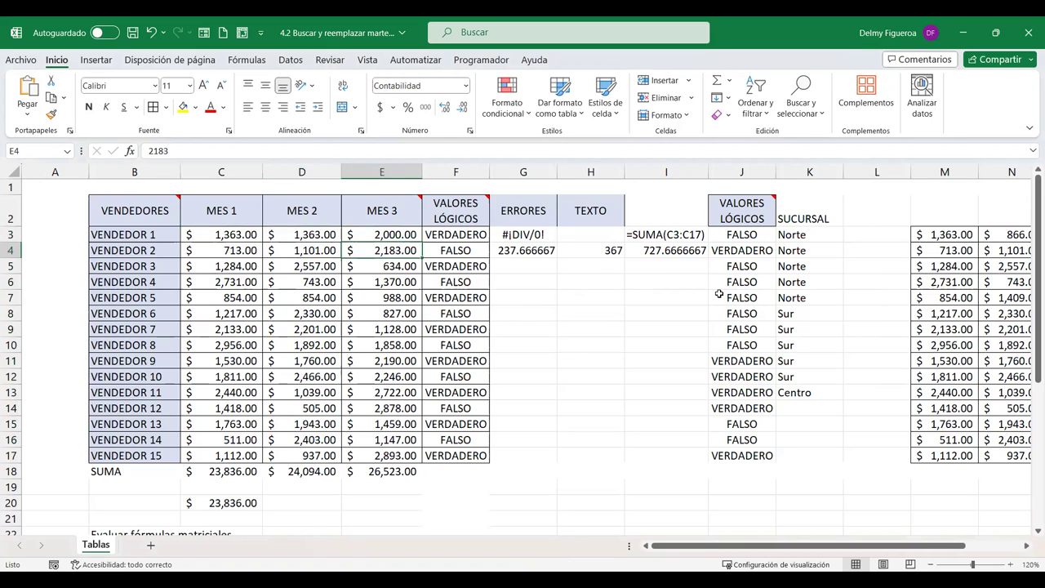
text(200)
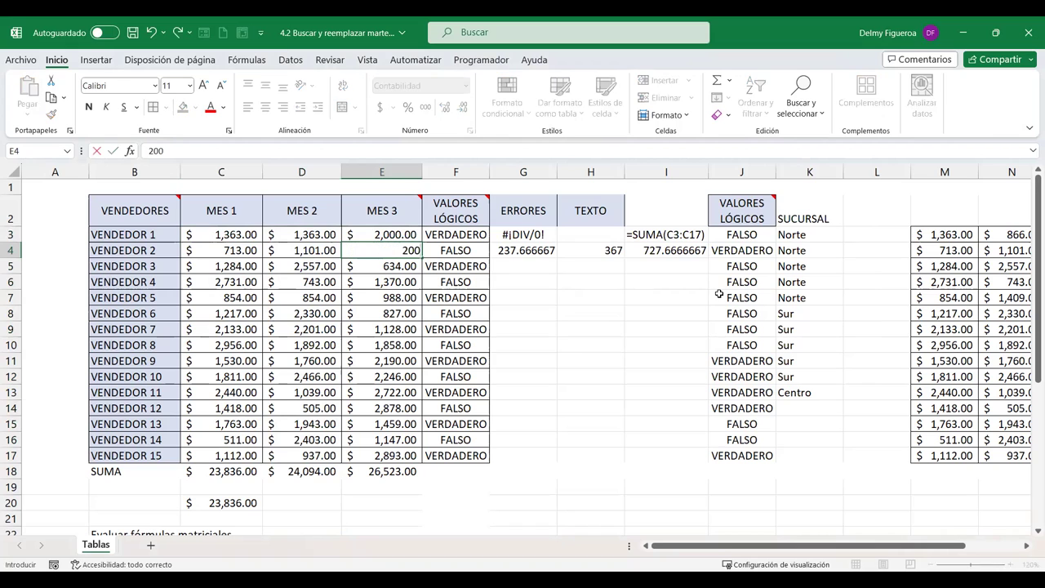
key(ctrl+Return)
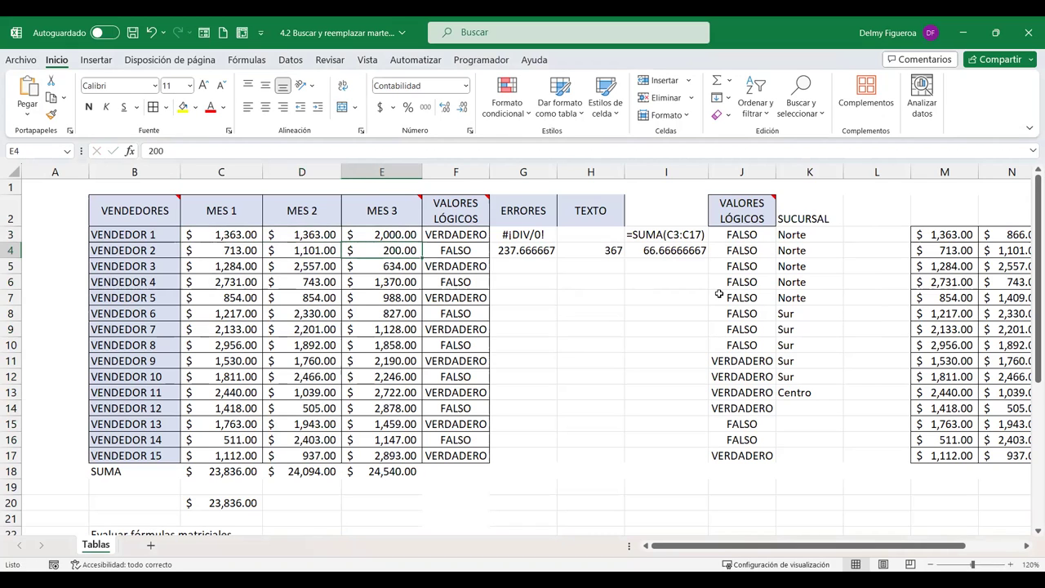
text(2000)
key(Left)
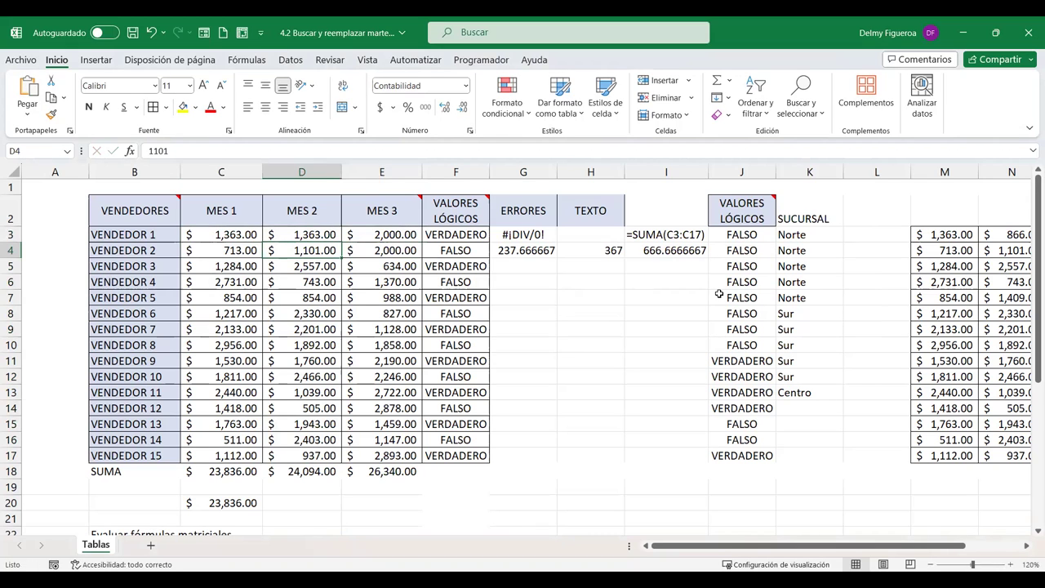
Select C3:E4 and pick Diferencias entre columnas through Go To Special
key(Left)
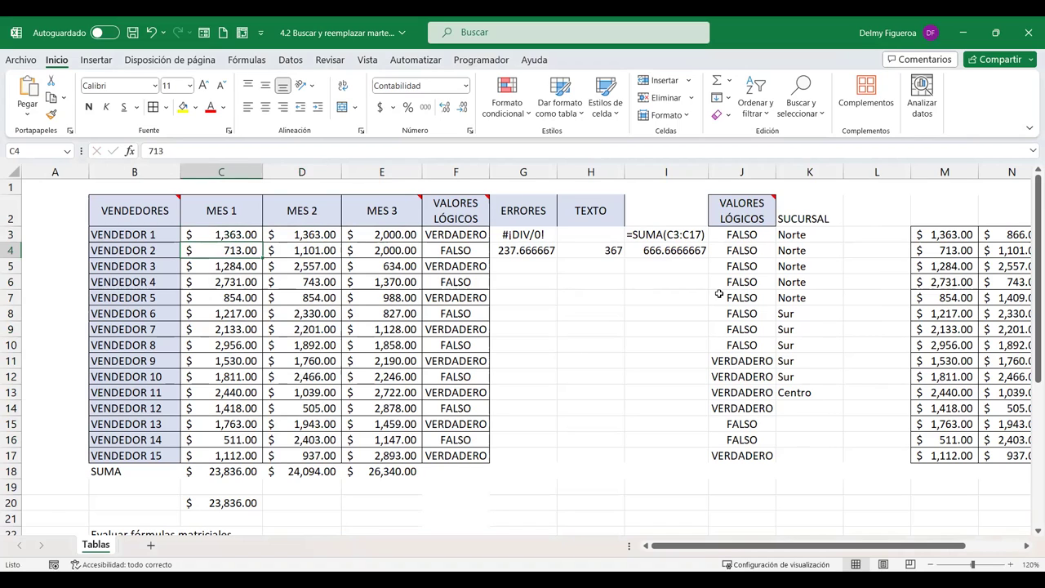
key(Right)
key(Left)
key(Up)
key(shift+Right)
key(shift+Right)
key(shift+Down)
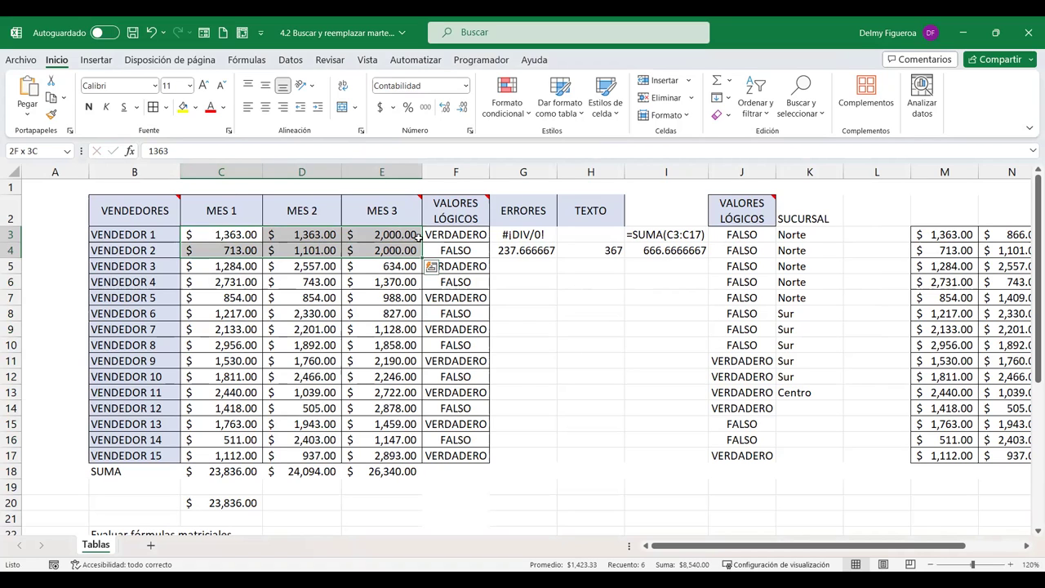
key(F5)
click(642, 357)
key(Return)
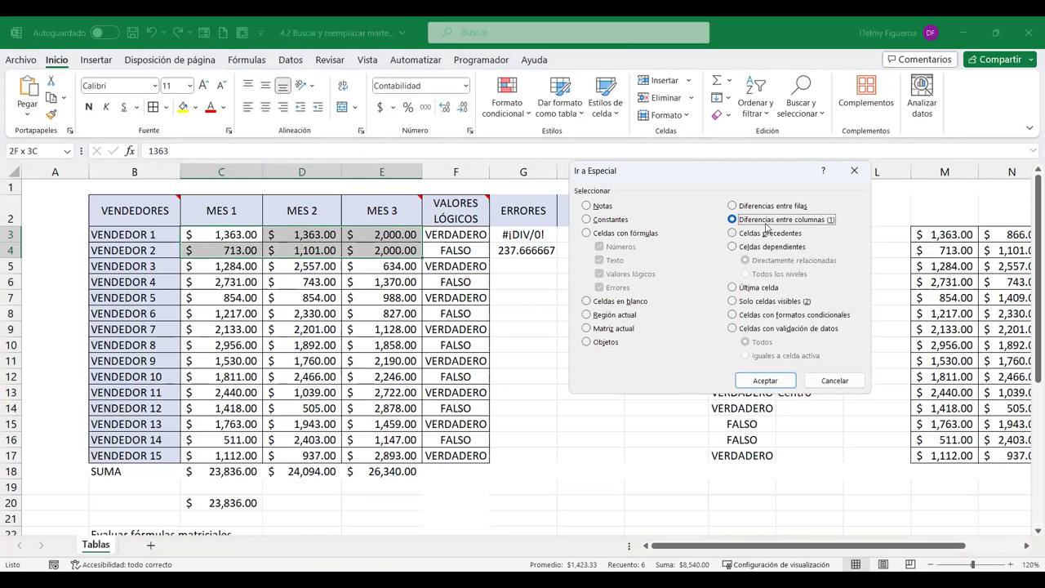
click(774, 382)
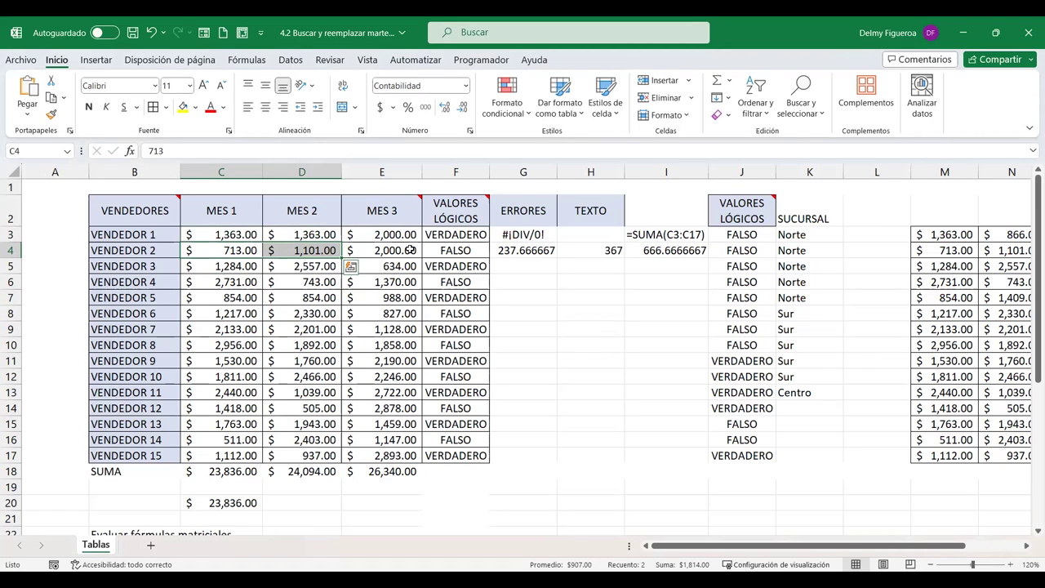
click(579, 340)
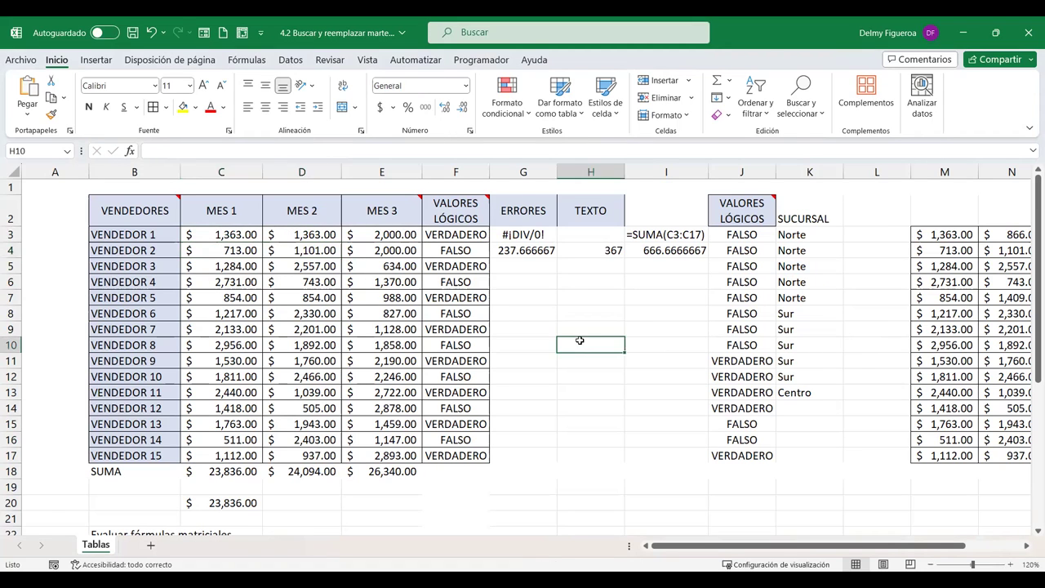
key(F5)
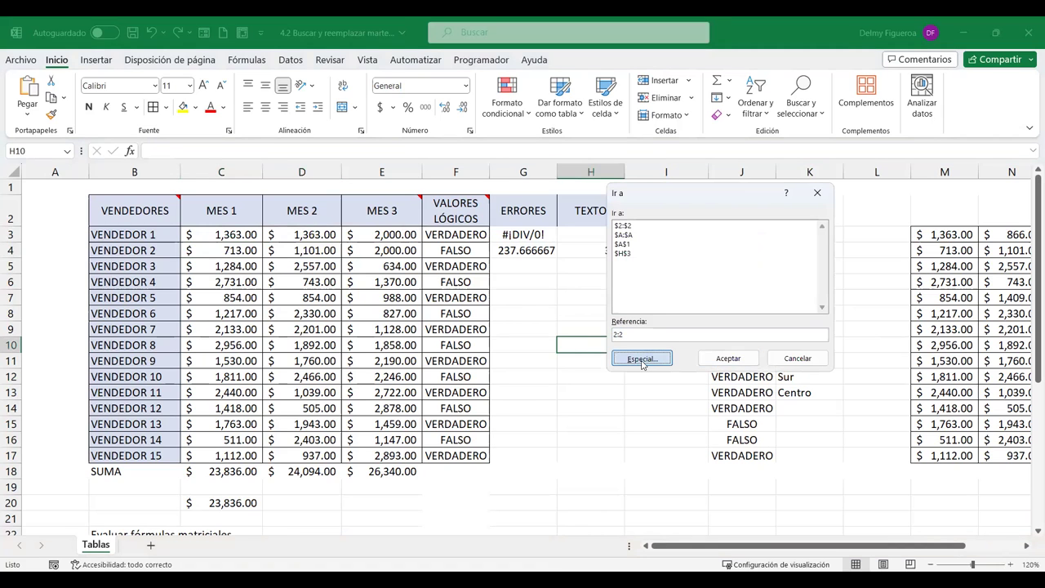
key(Return)
click(778, 235)
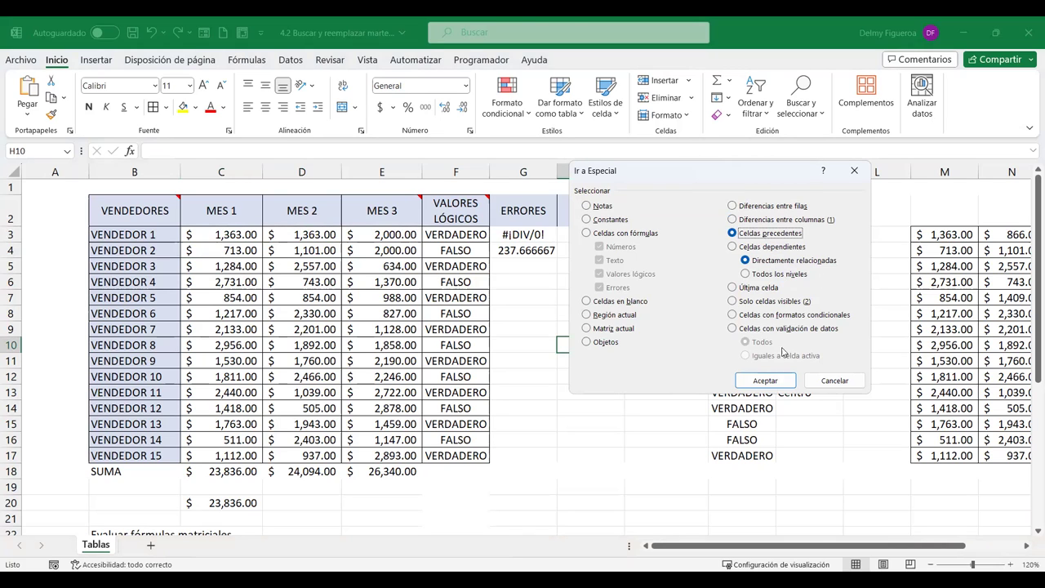
click(778, 379)
click(777, 380)
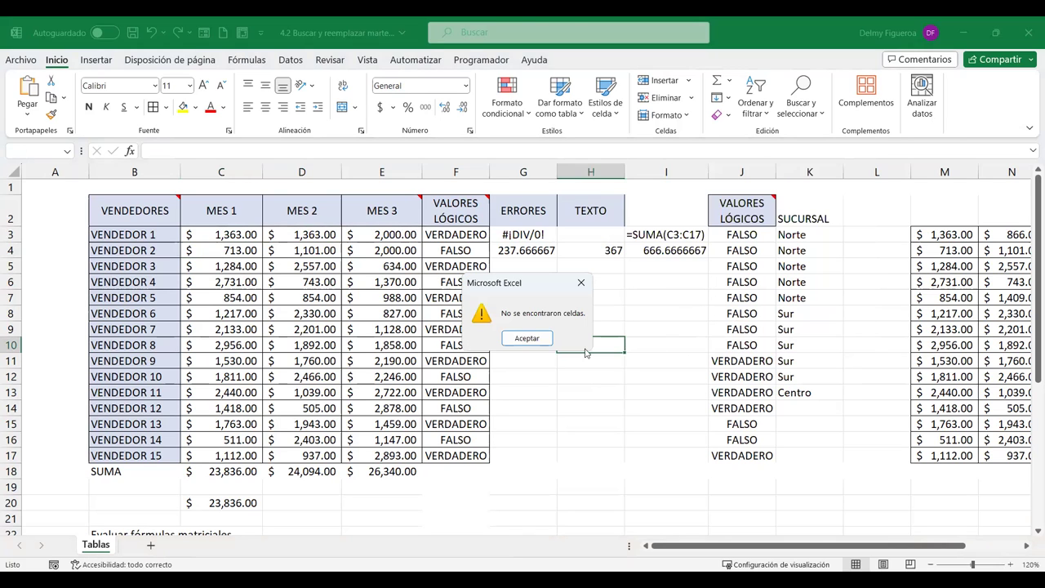
click(545, 340)
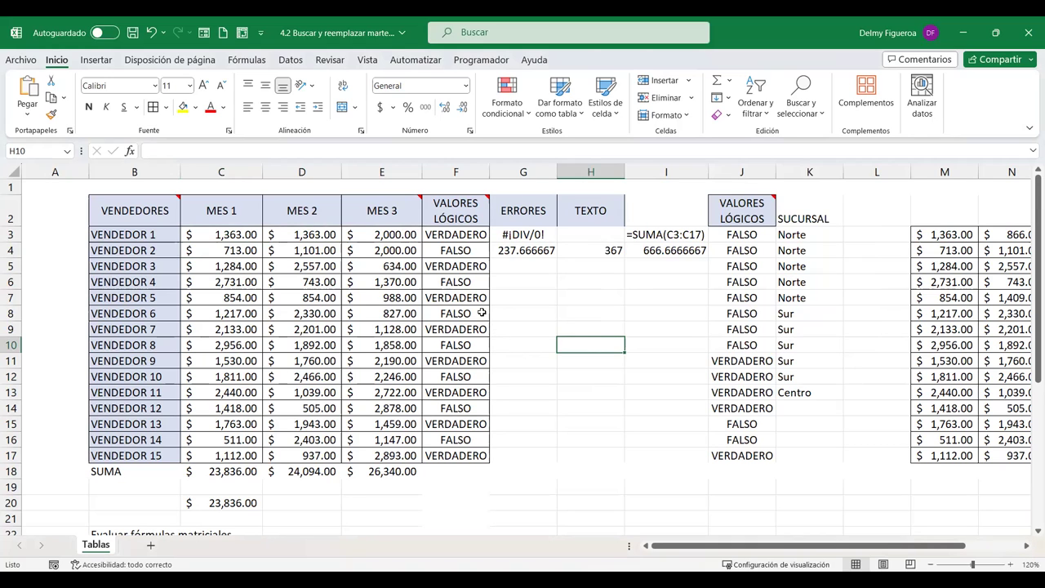
click(384, 472)
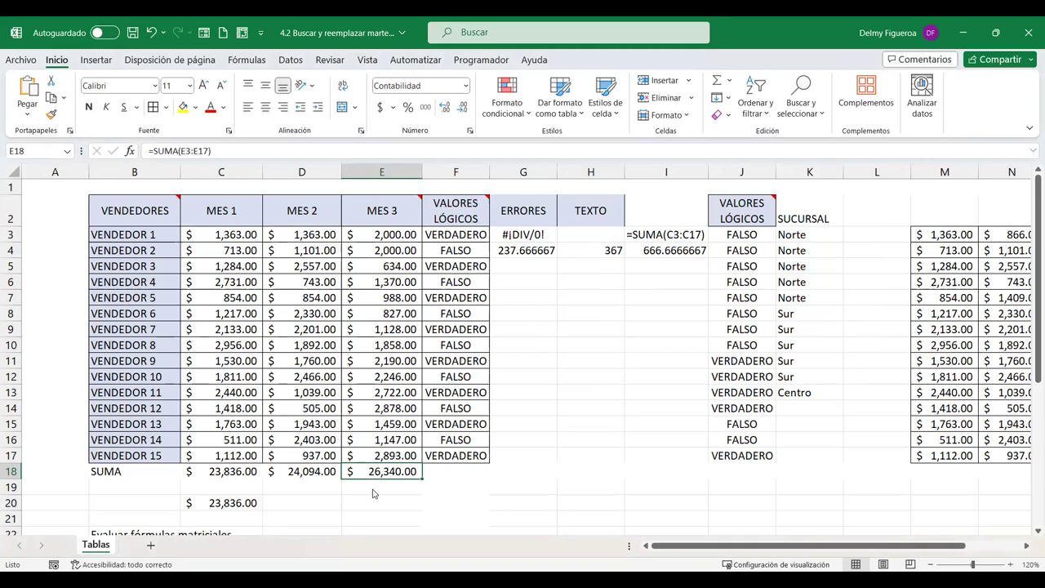
key(F5)
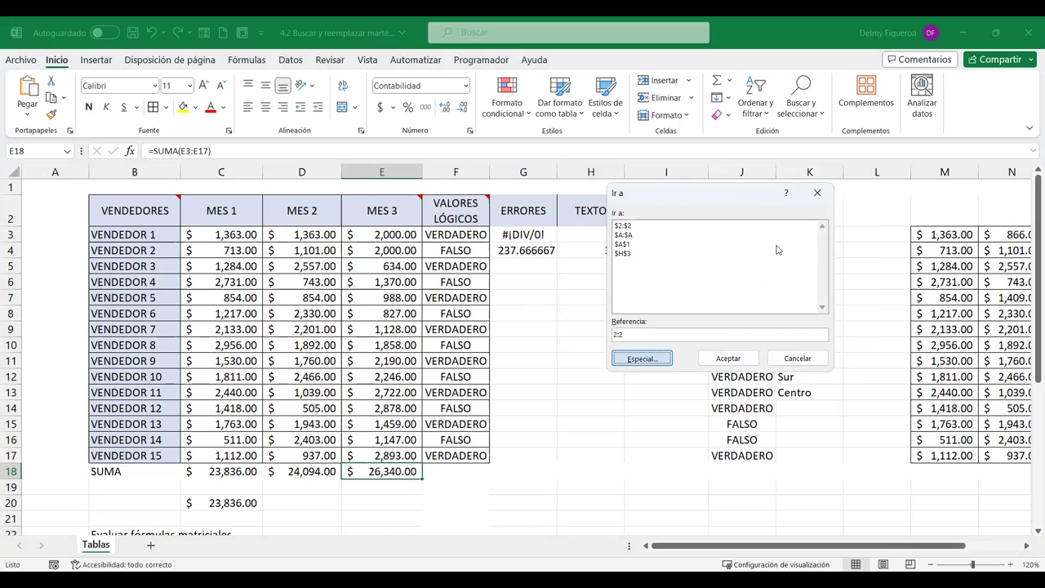
key(Return)
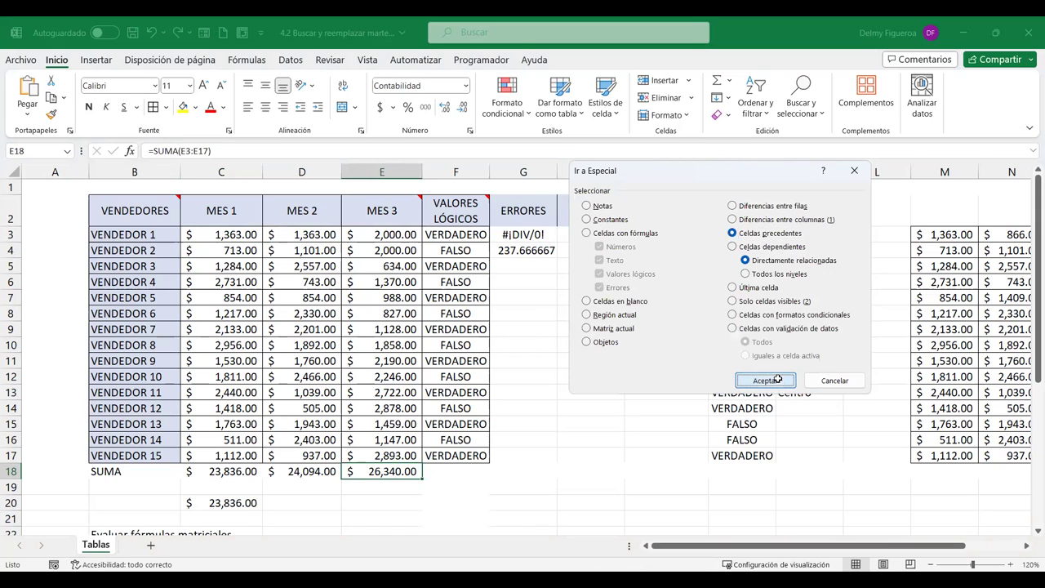
click(777, 380)
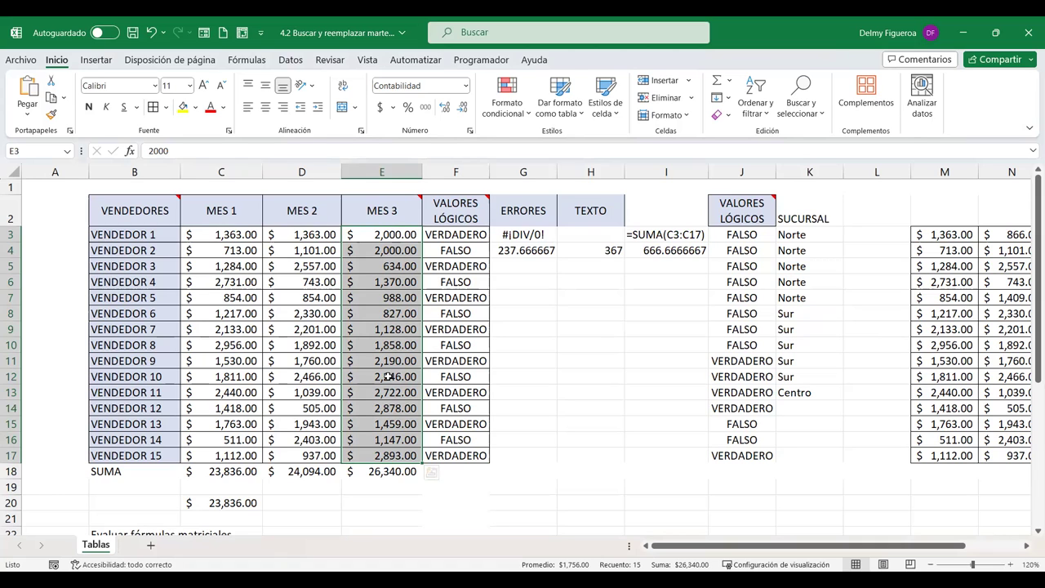
click(396, 472)
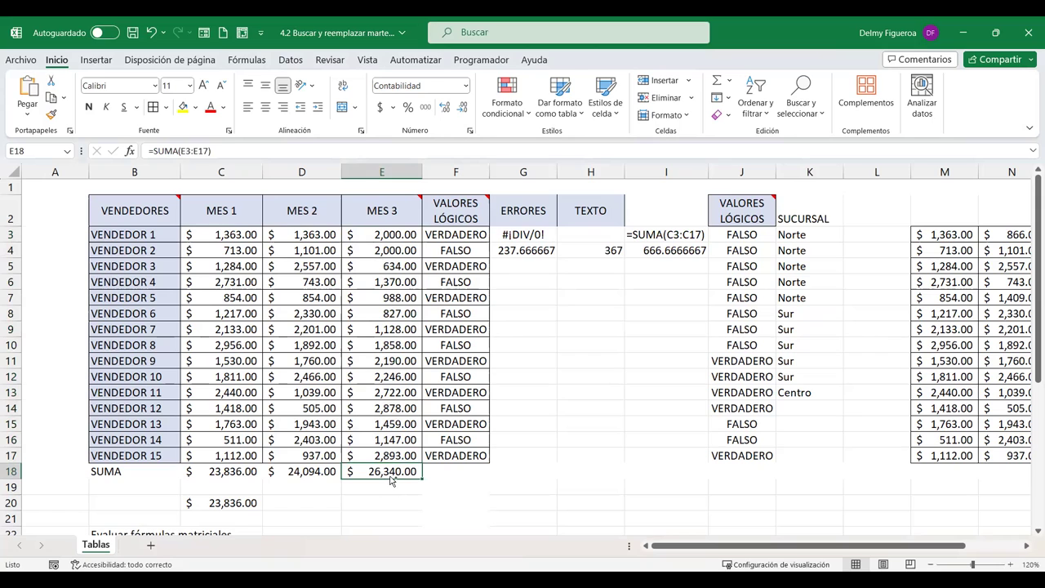
key(F5)
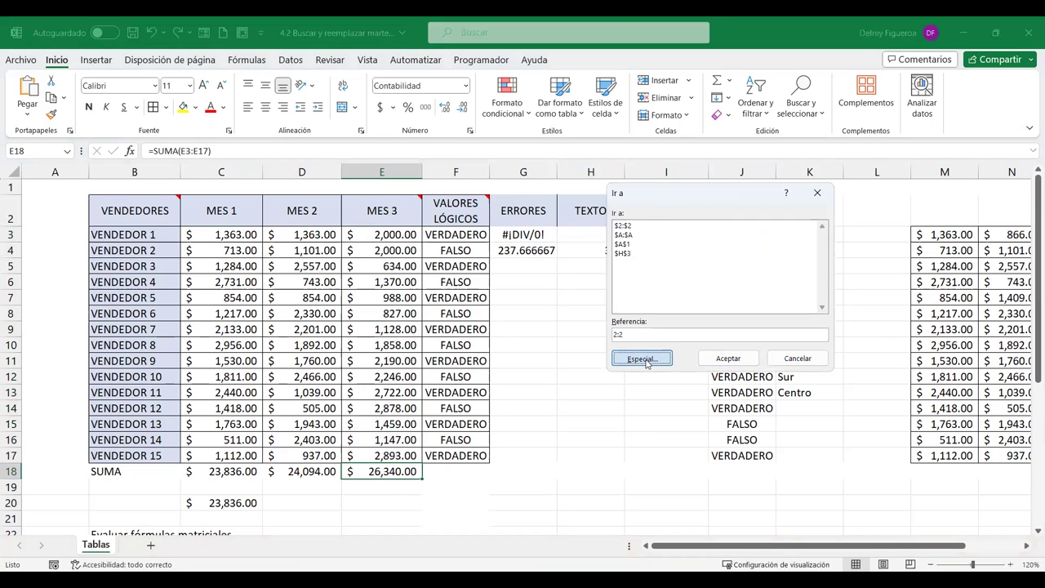
key(Return)
click(784, 249)
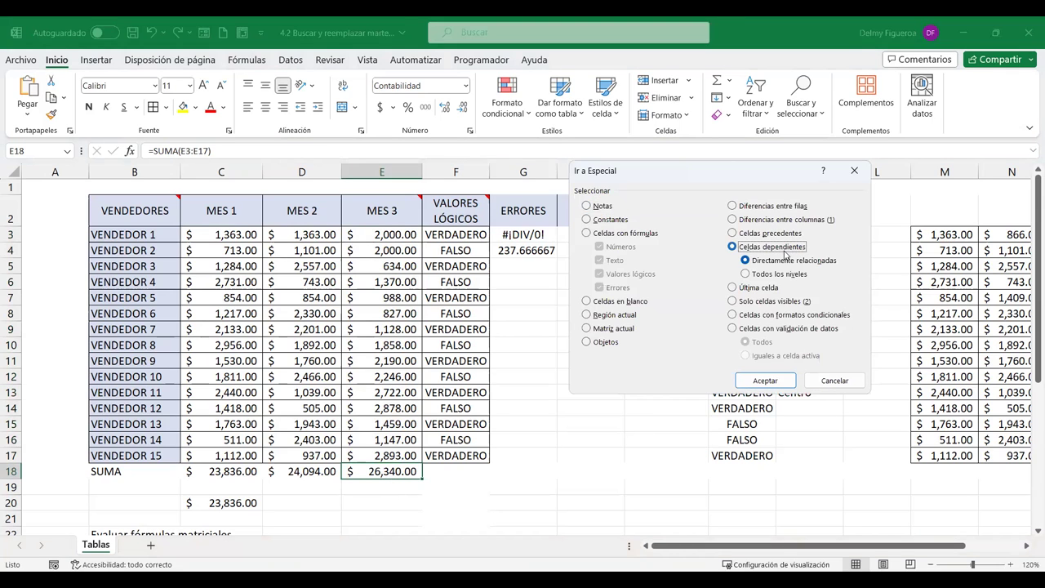
click(766, 380)
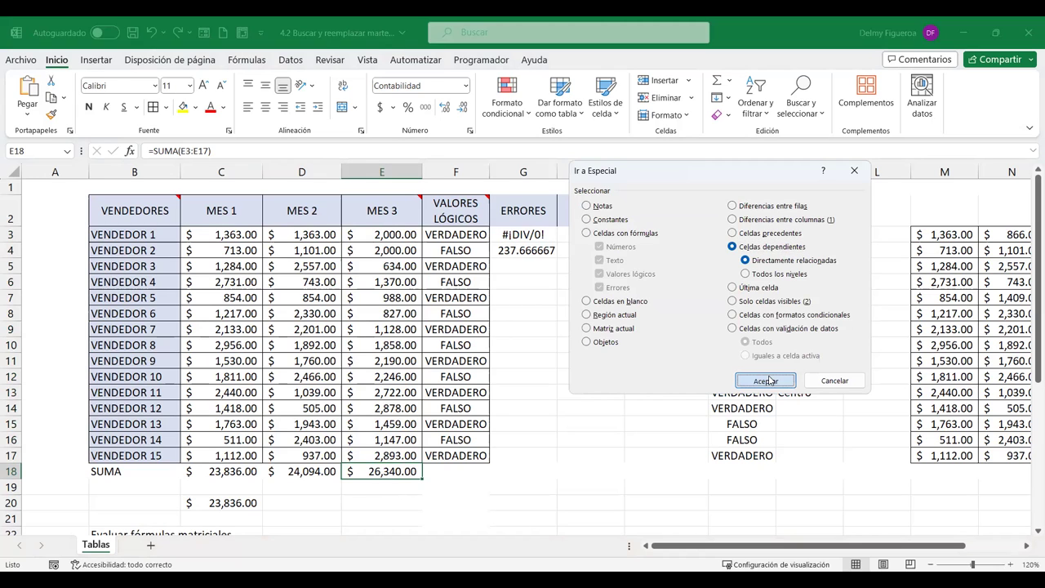
click(517, 343)
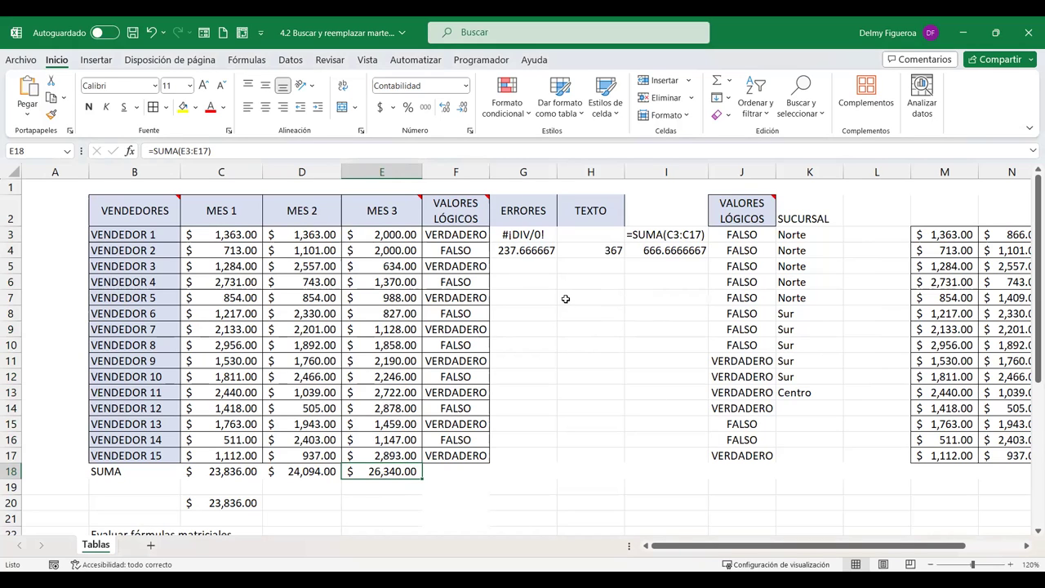
scroll(368, 501, down, 3)
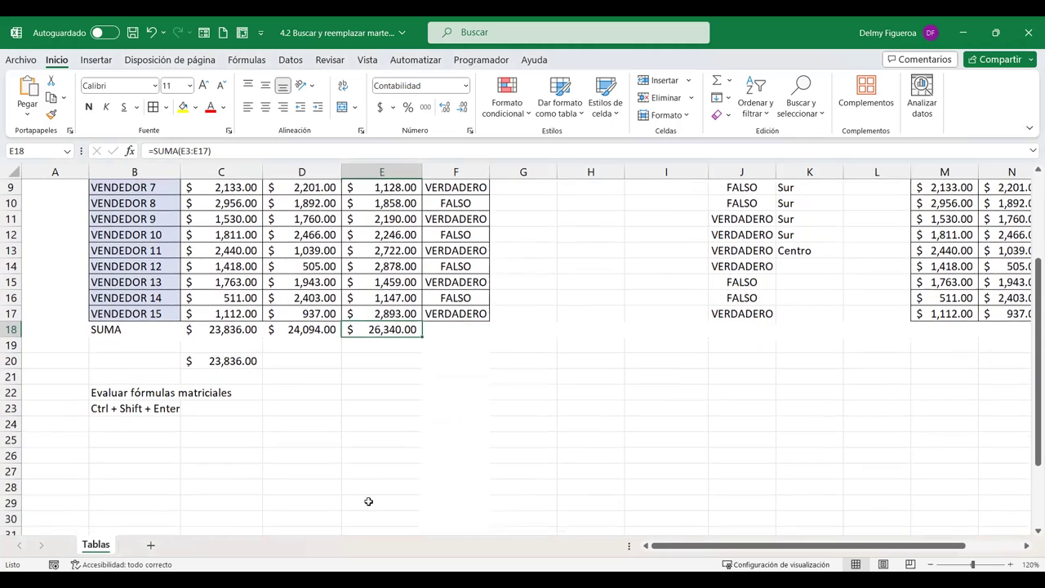
Enter the label PROMEDIO DE VENTAS in B25
click(145, 438)
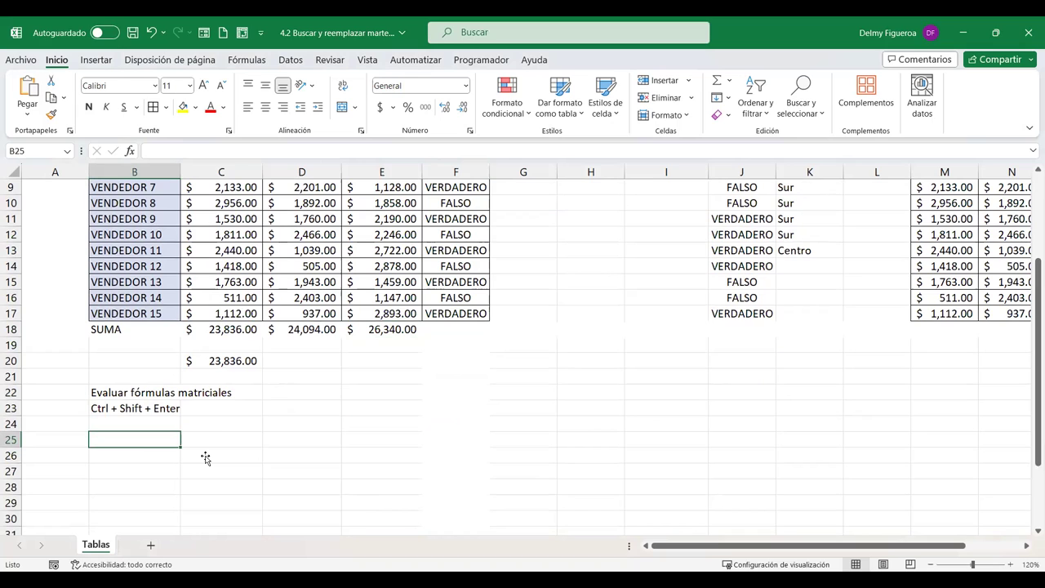
text(PROMEDIO DE VENTAS)
key(Return)
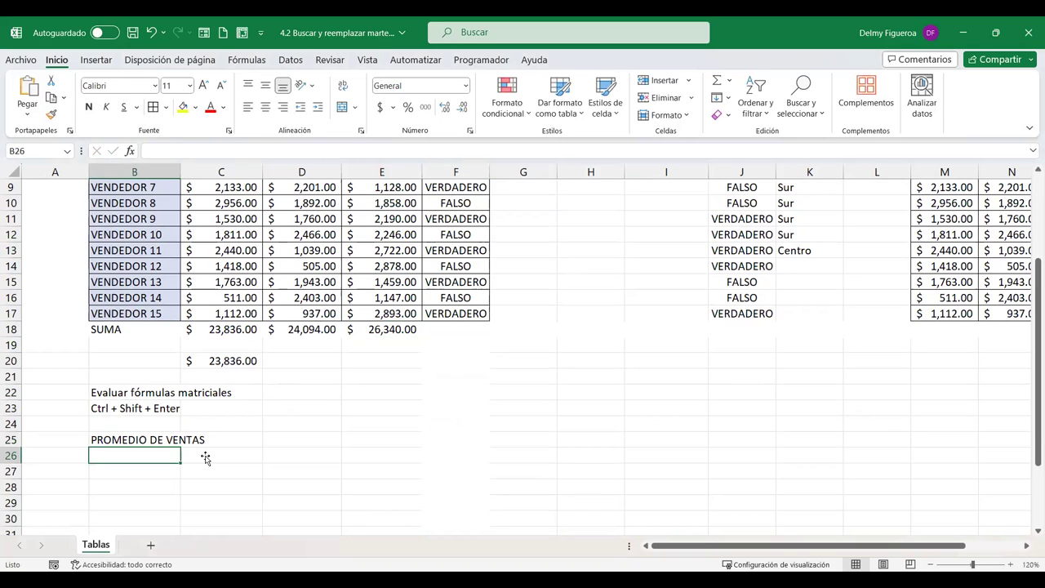
Enter =+PROMEDIO(C18:E18) in D25 to average the three monthly totals
click(293, 444)
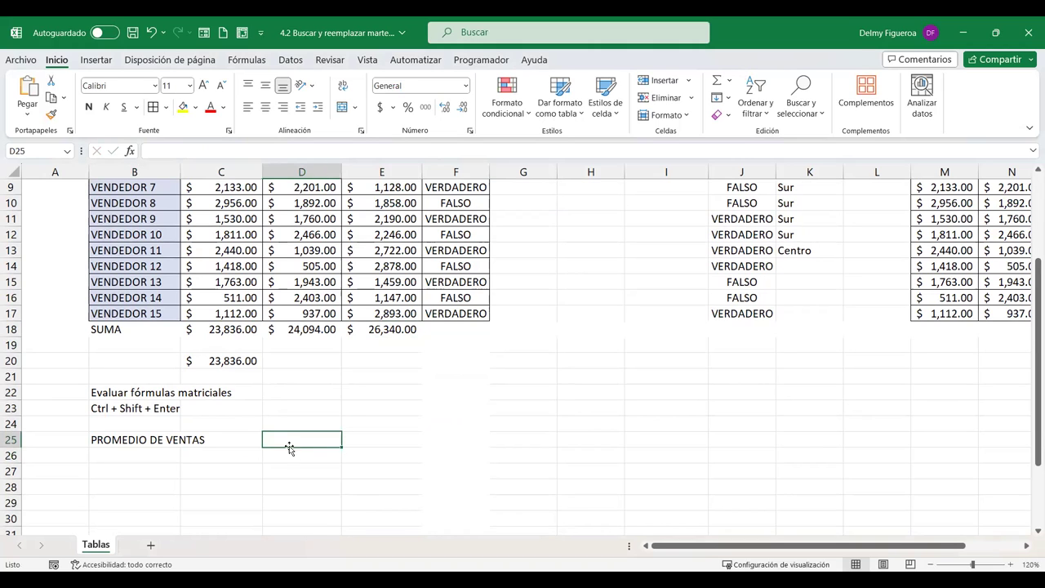
text(+)
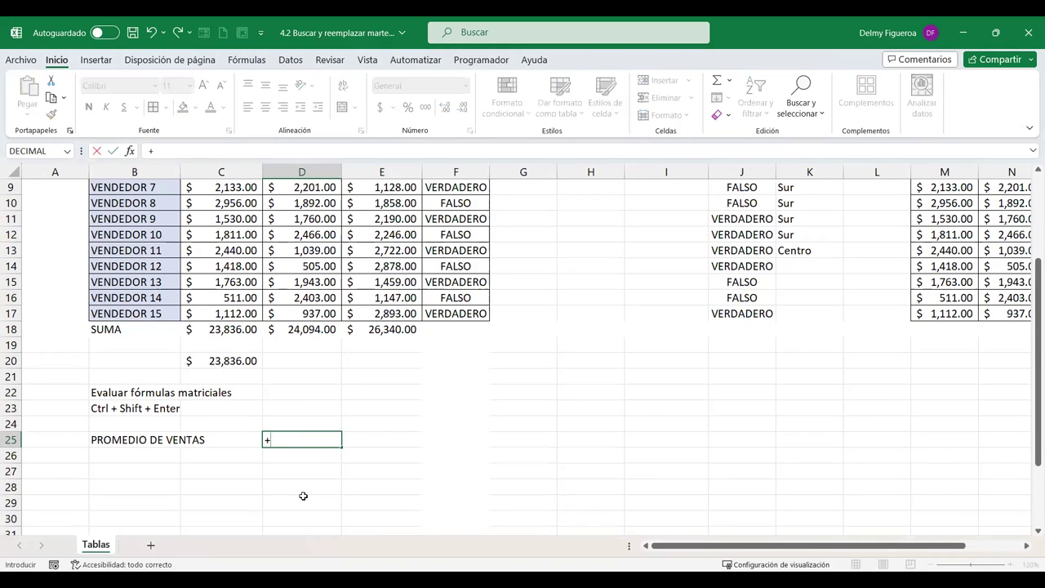
text(PROME)
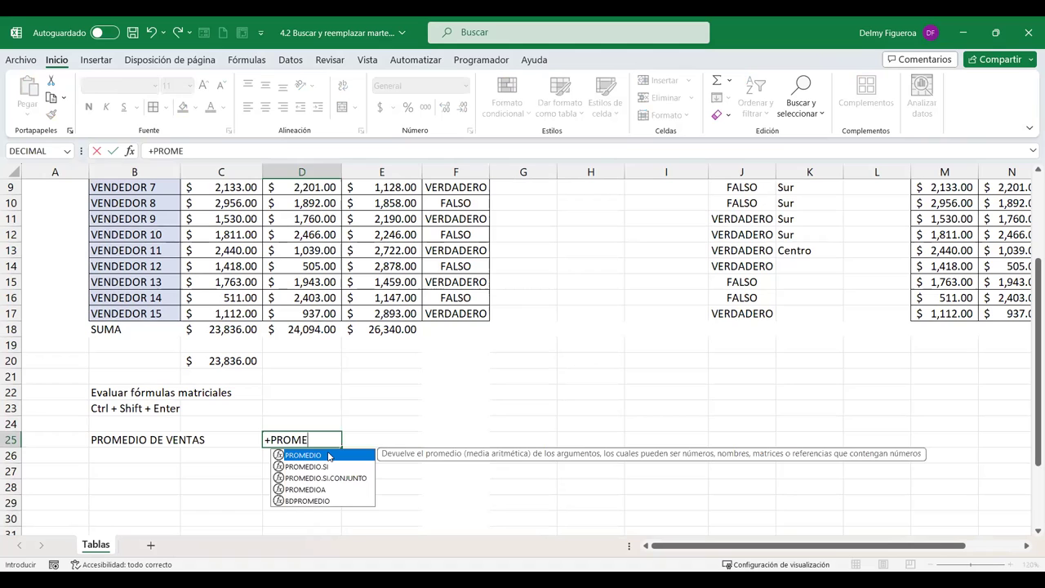
double_click(329, 456)
drag(245, 329, 374, 329)
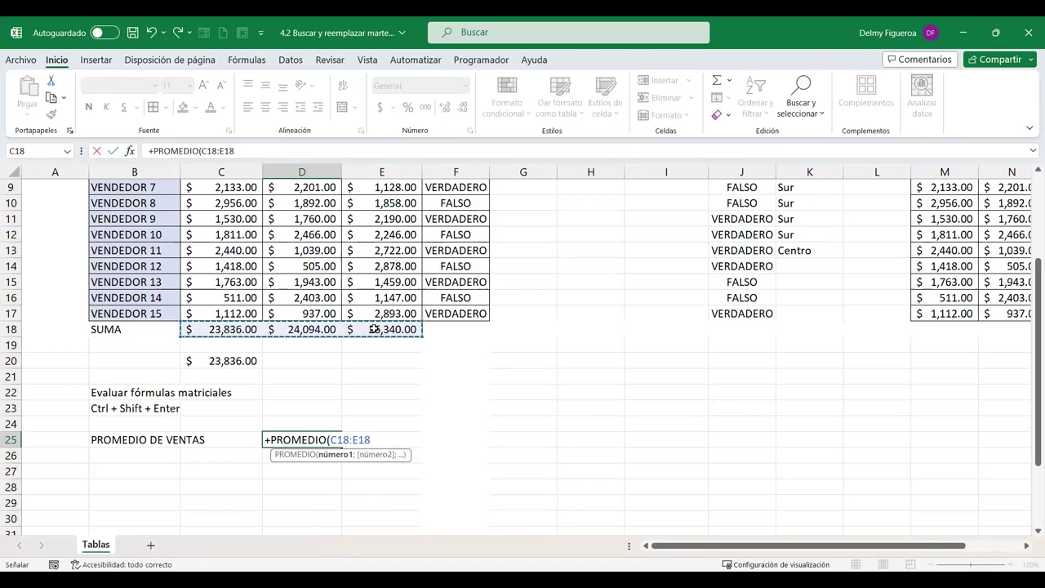
key(Return)
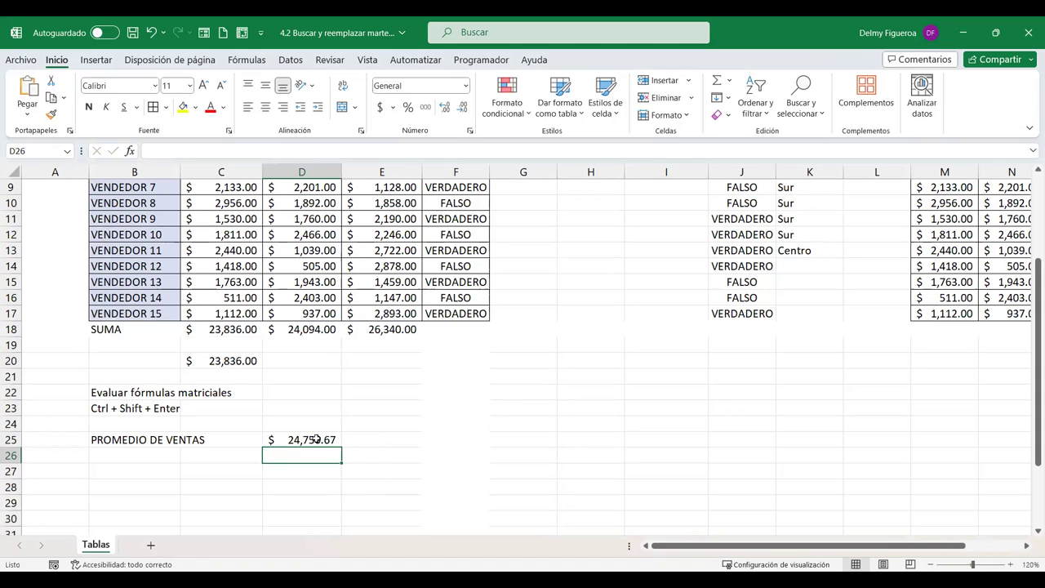
click(316, 440)
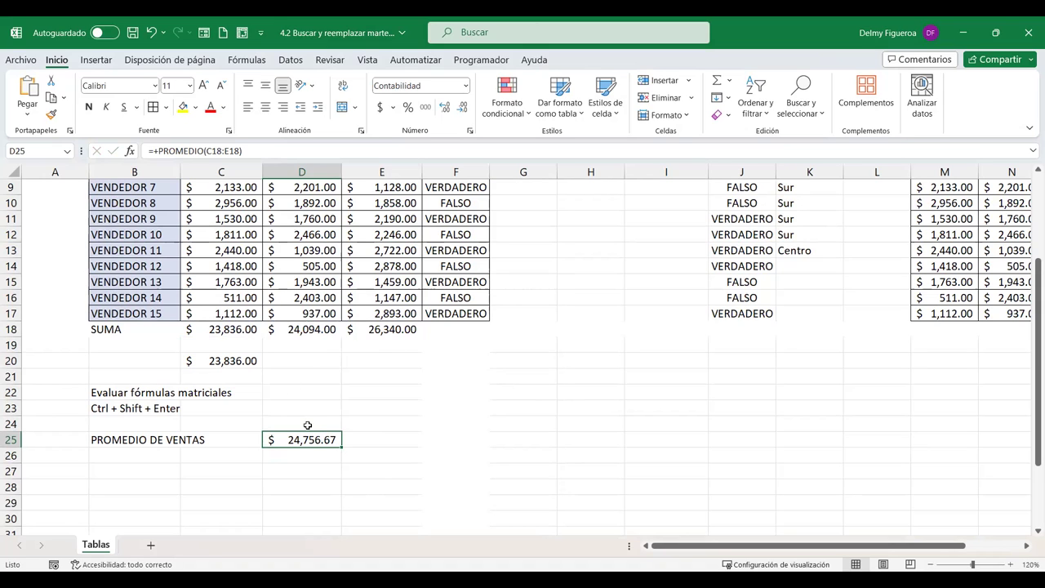
key(F5)
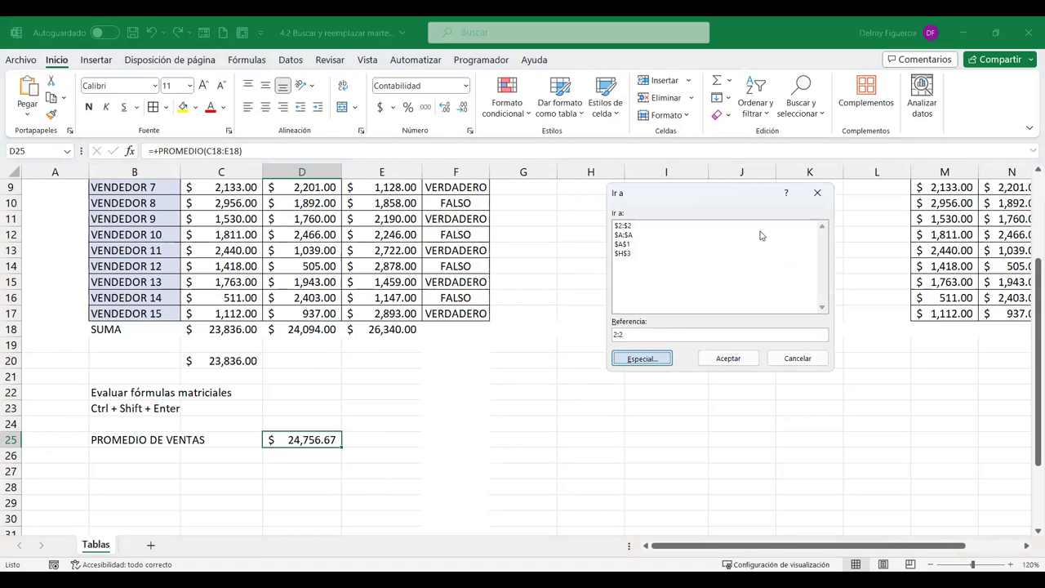
click(771, 248)
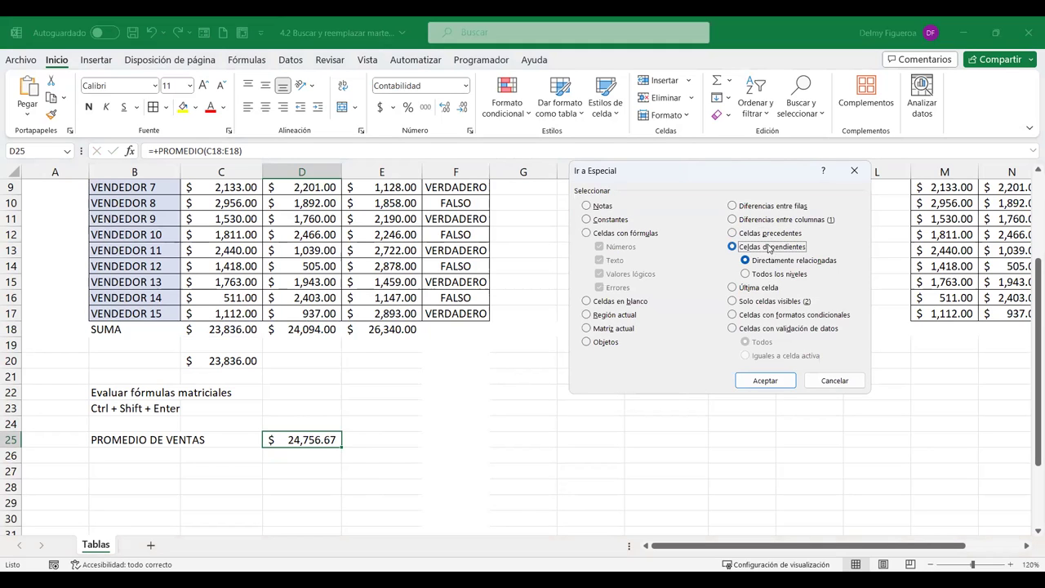
click(764, 380)
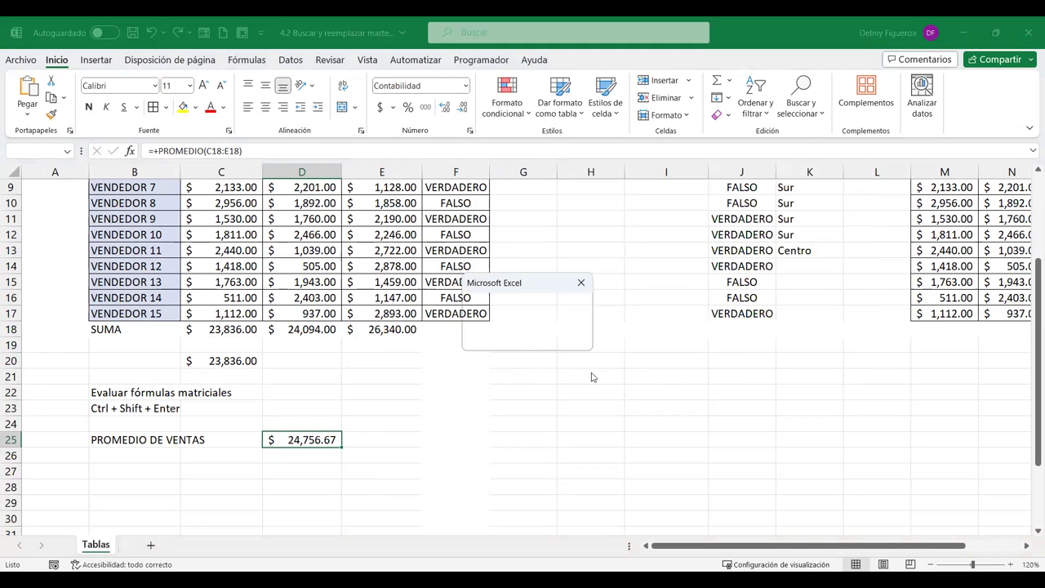
click(531, 338)
click(403, 326)
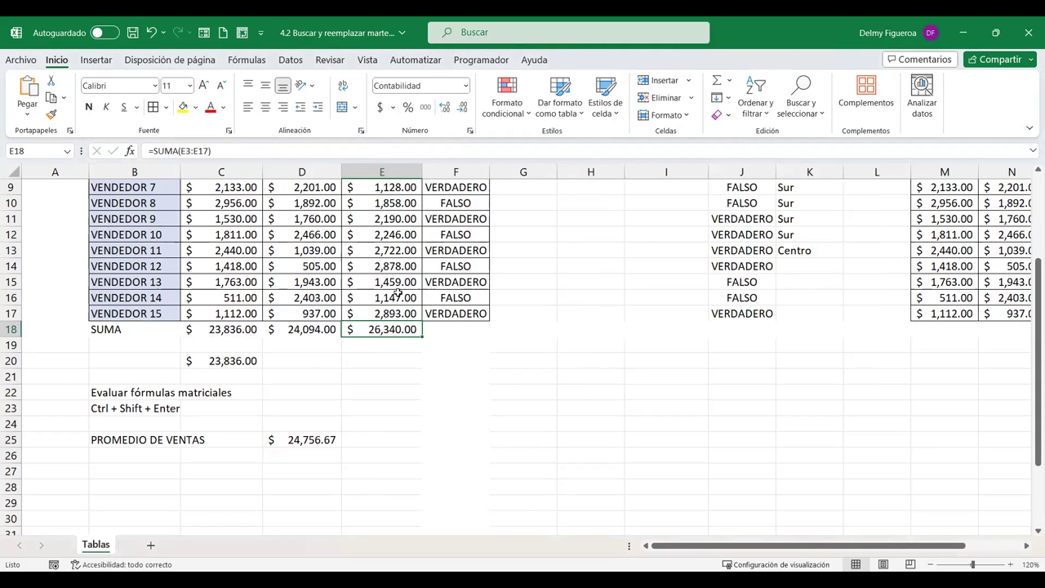
key(F5)
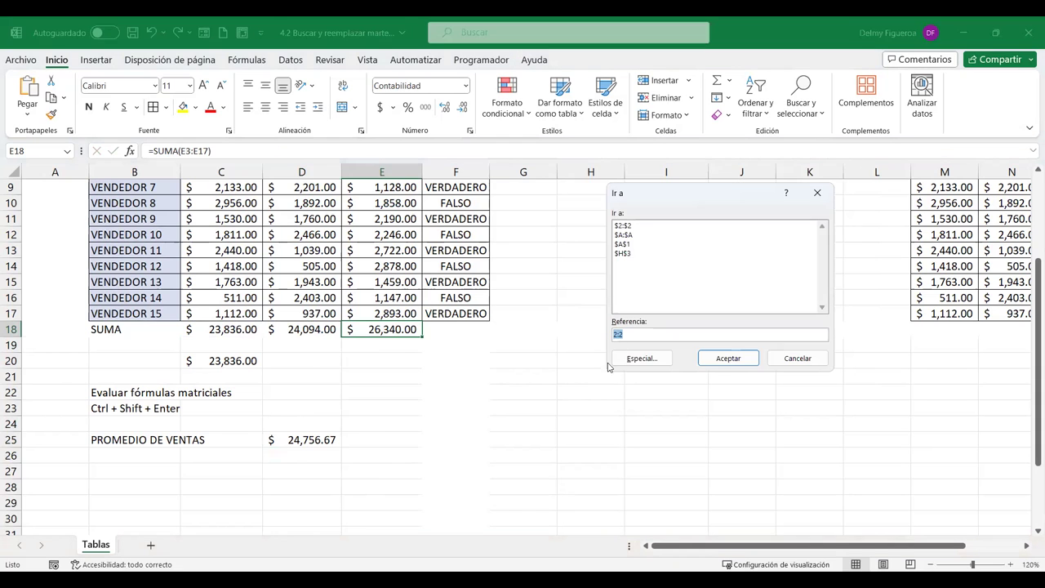
click(639, 361)
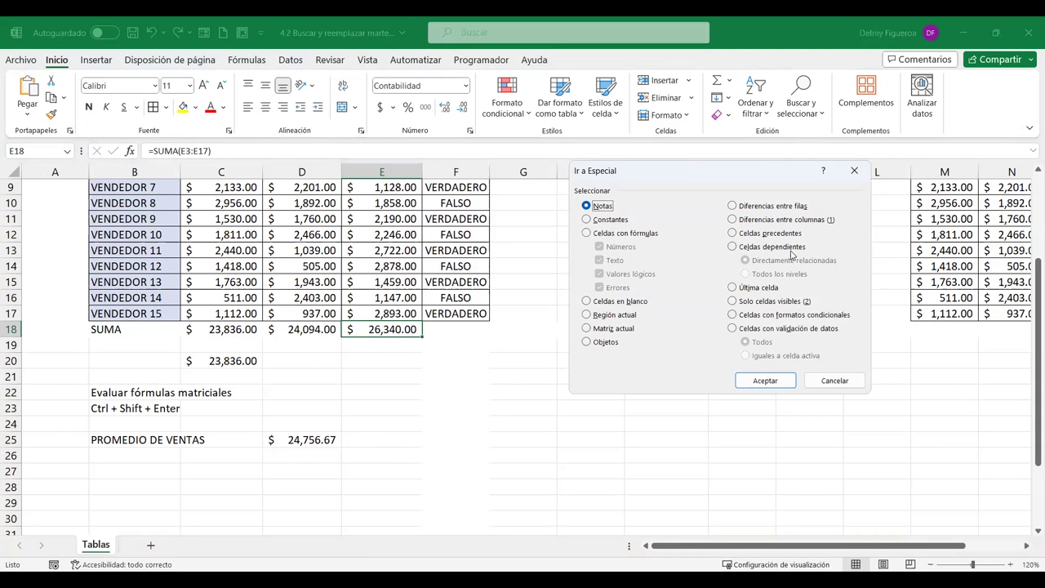
click(775, 248)
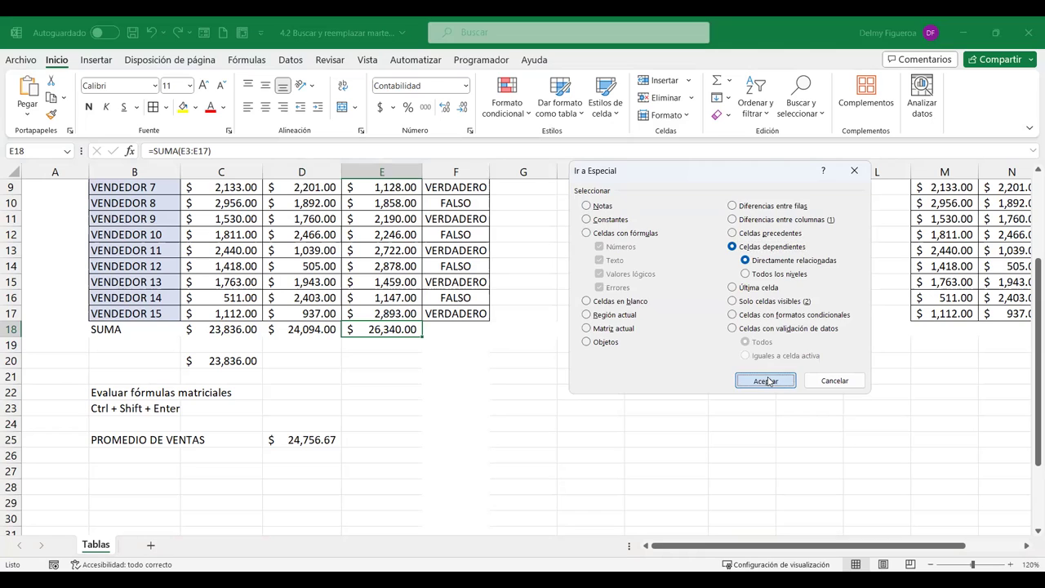
key(Return)
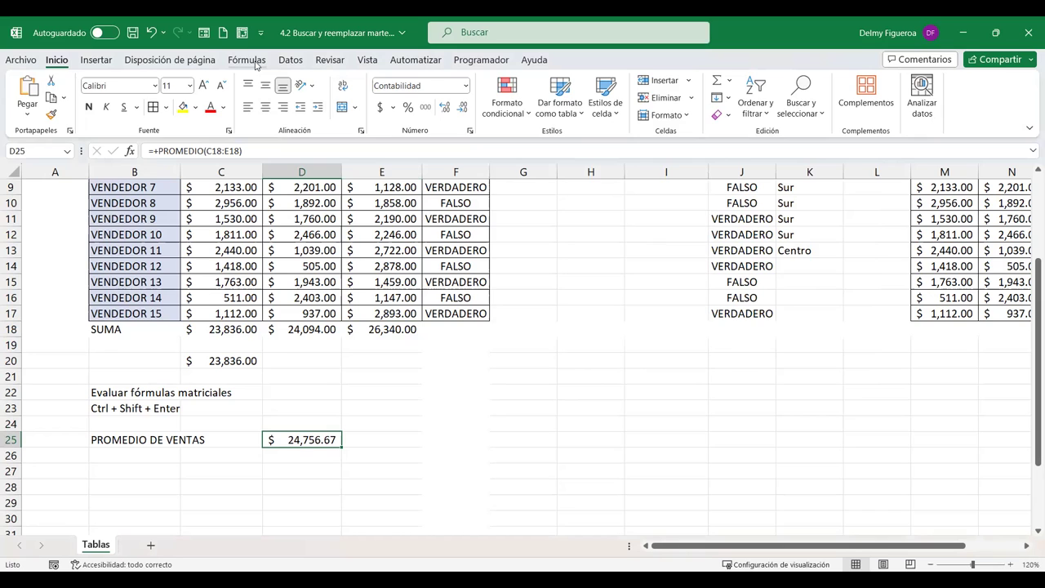
Draw trace arrows from the row 18 totals to D25 and dismiss D25's no-dependents message
click(247, 60)
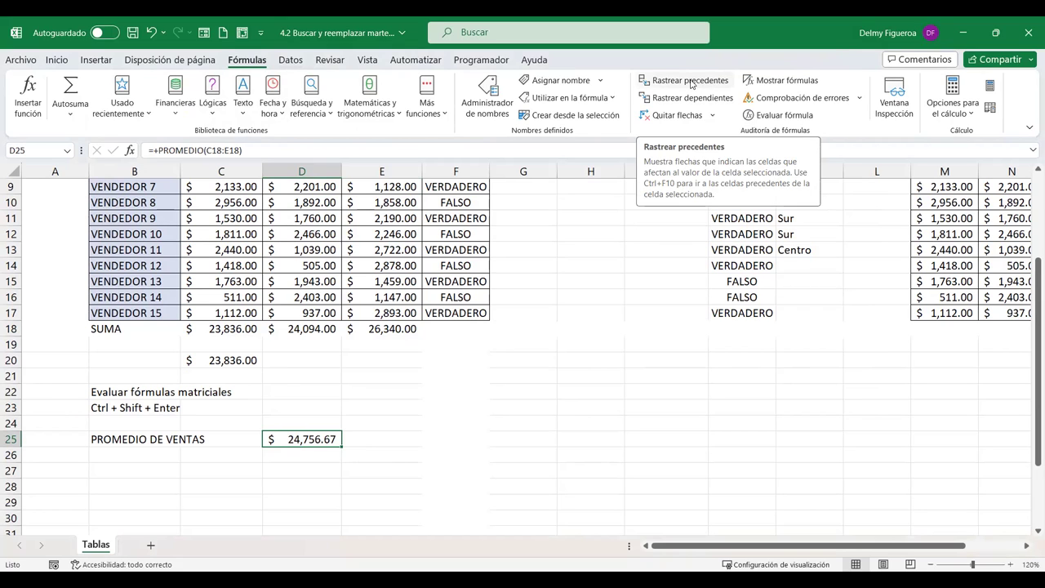
click(691, 84)
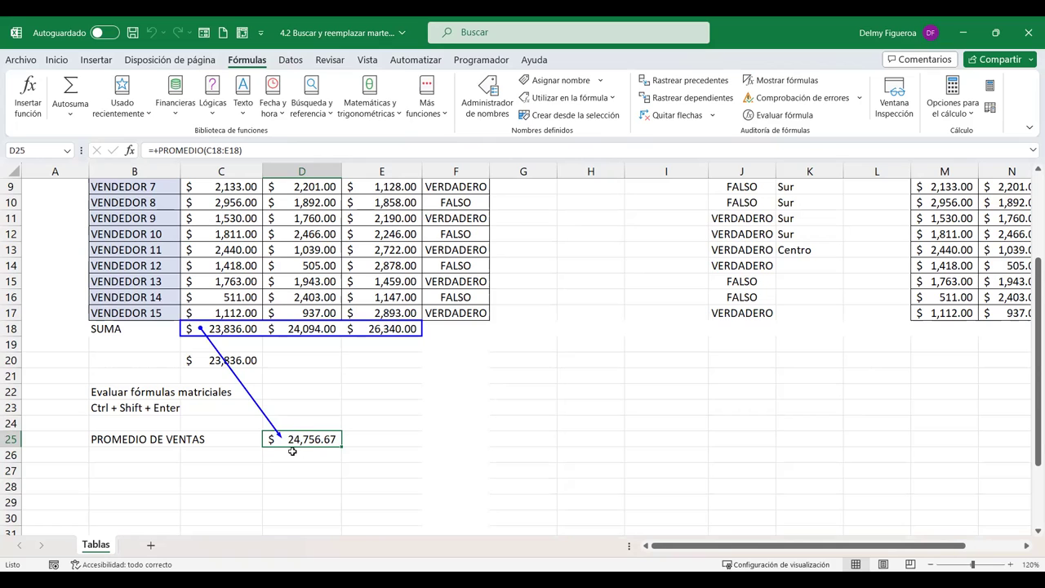
click(701, 99)
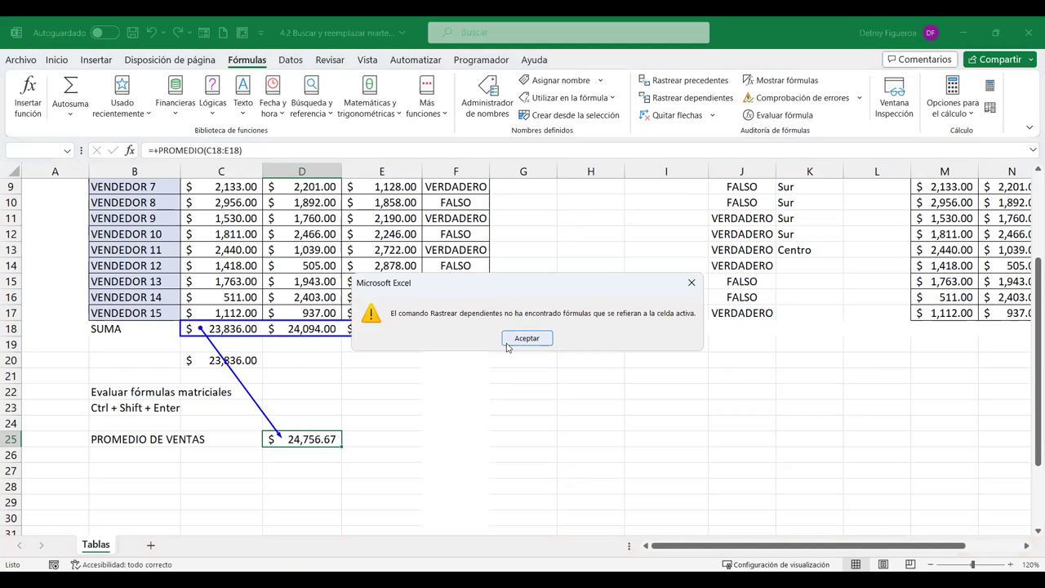
click(526, 338)
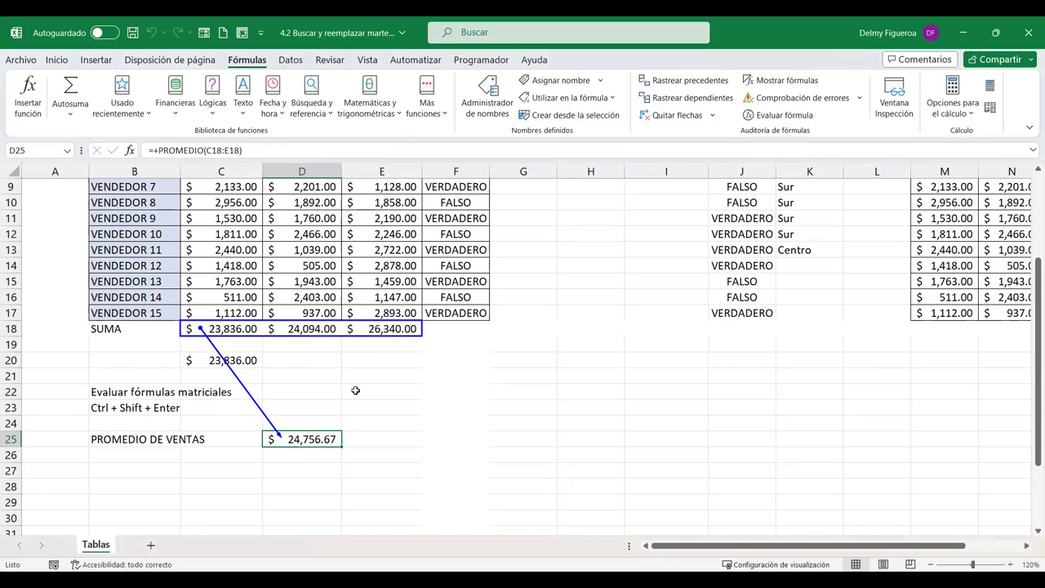
Trace the dependents of the MES 3 total in E18
click(391, 327)
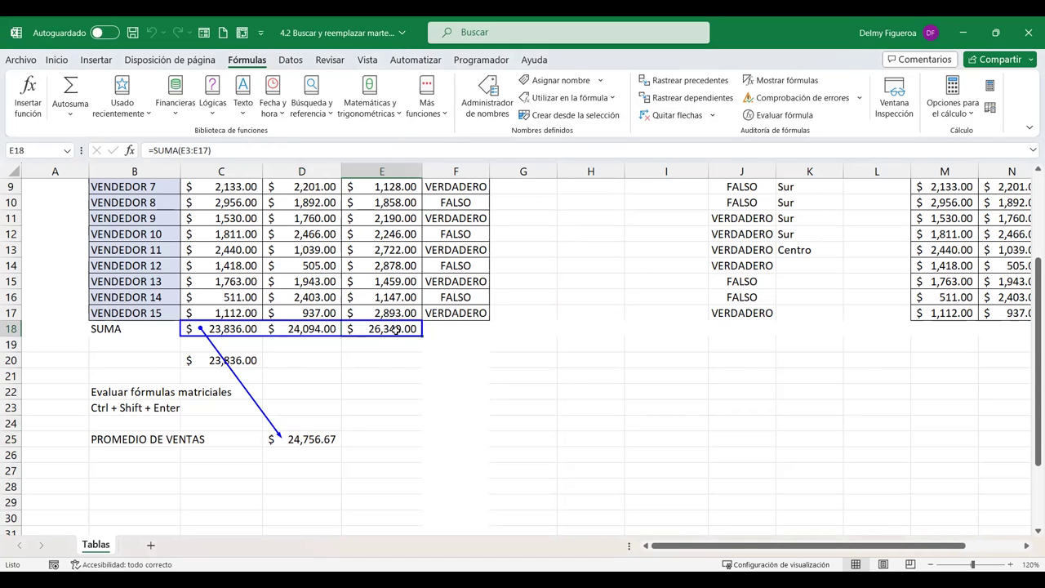
click(714, 101)
scroll(645, 372, up, 1)
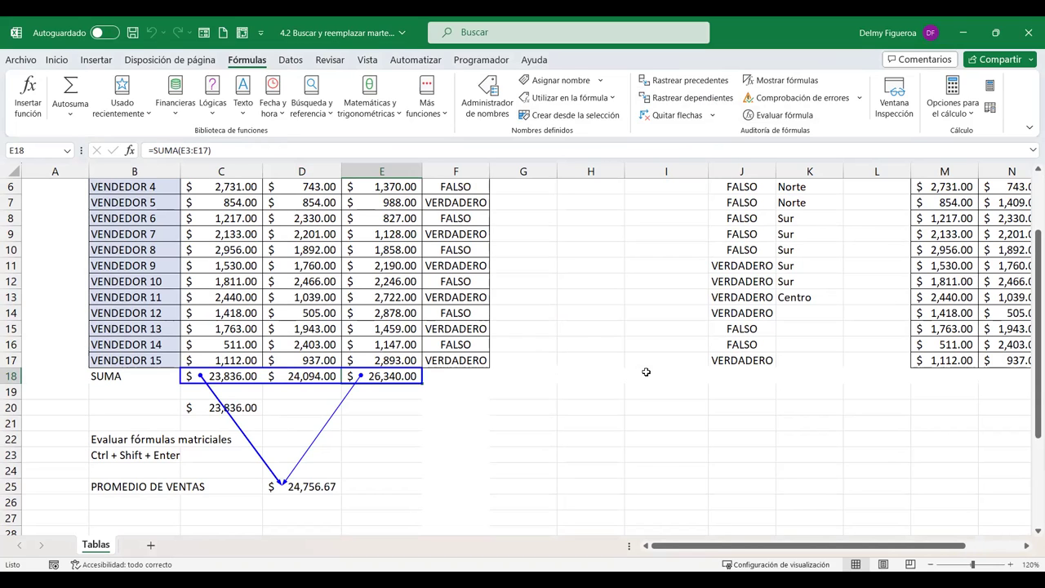
Remove the trace arrows and jump to the last used cell P37 via Go To Special Última celda
click(660, 123)
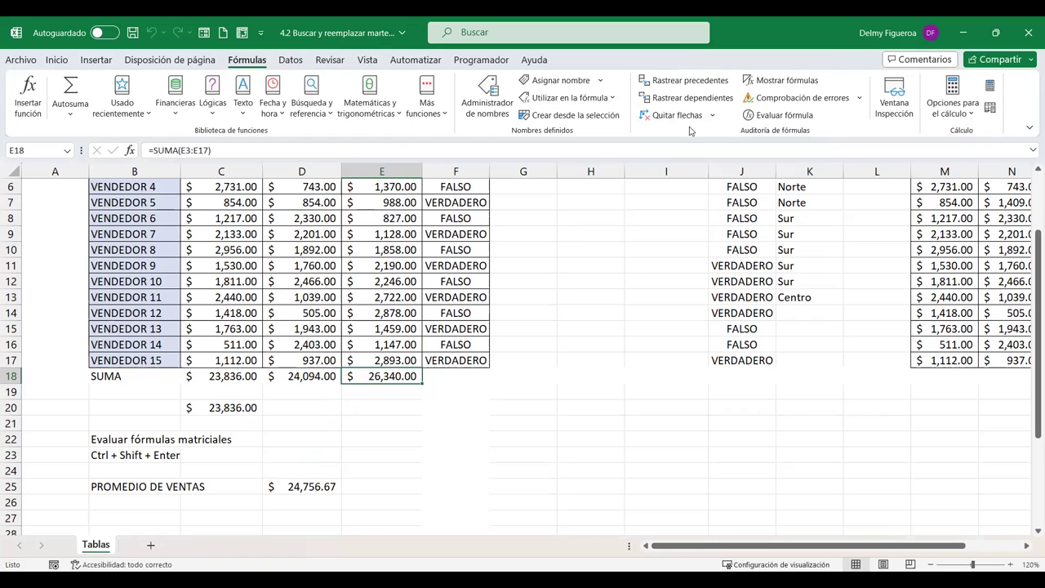
key(F5)
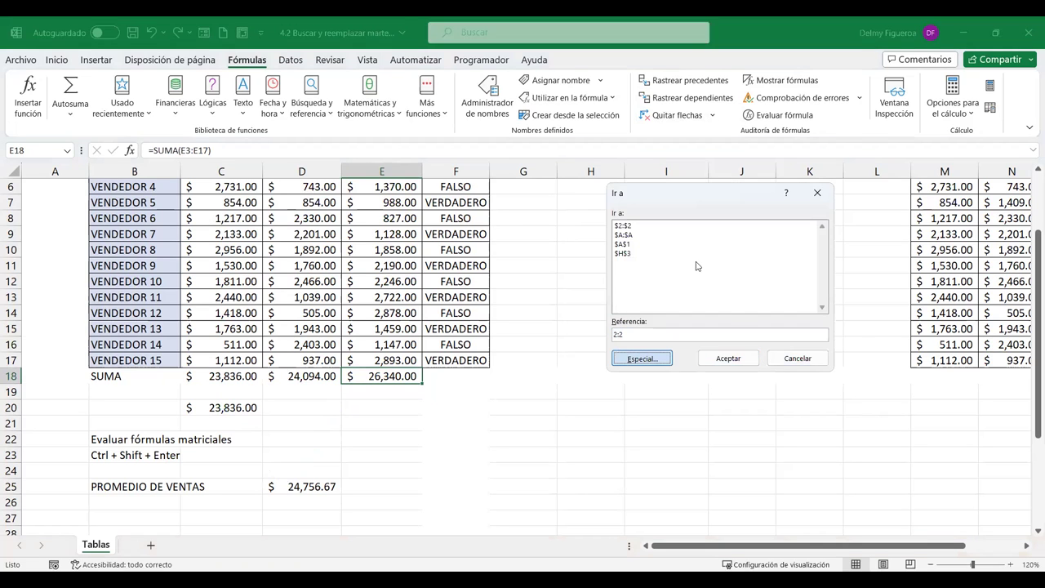
key(Return)
click(751, 288)
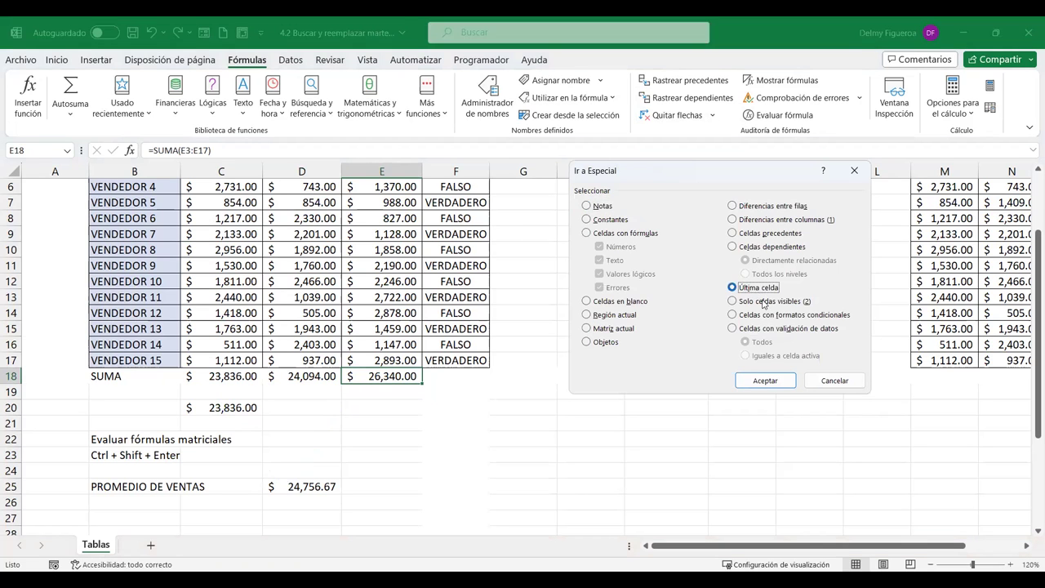
click(780, 381)
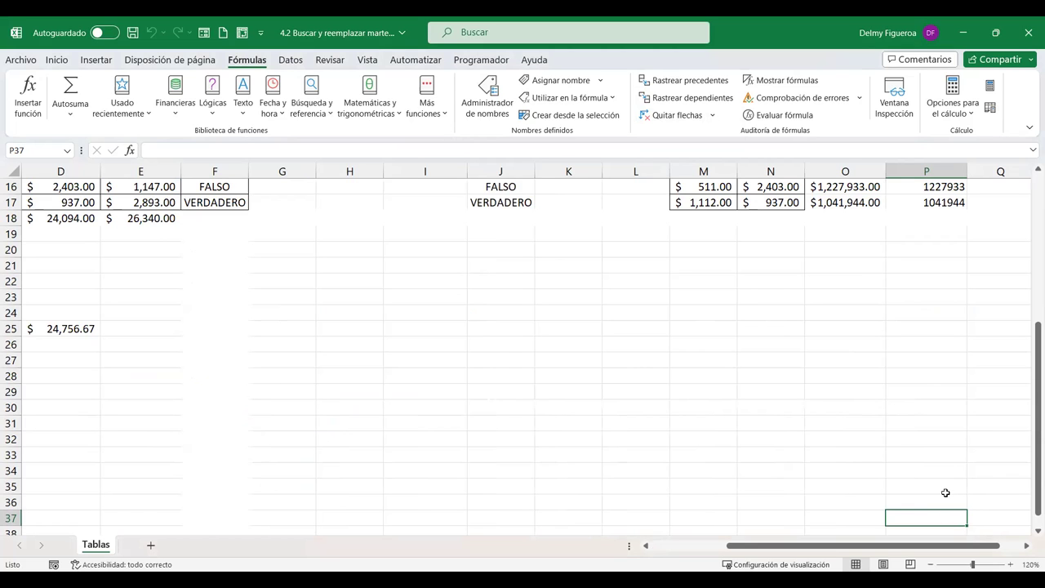
Jump from A1 to the last used cell P37 and back to A1
key(ctrl+Home)
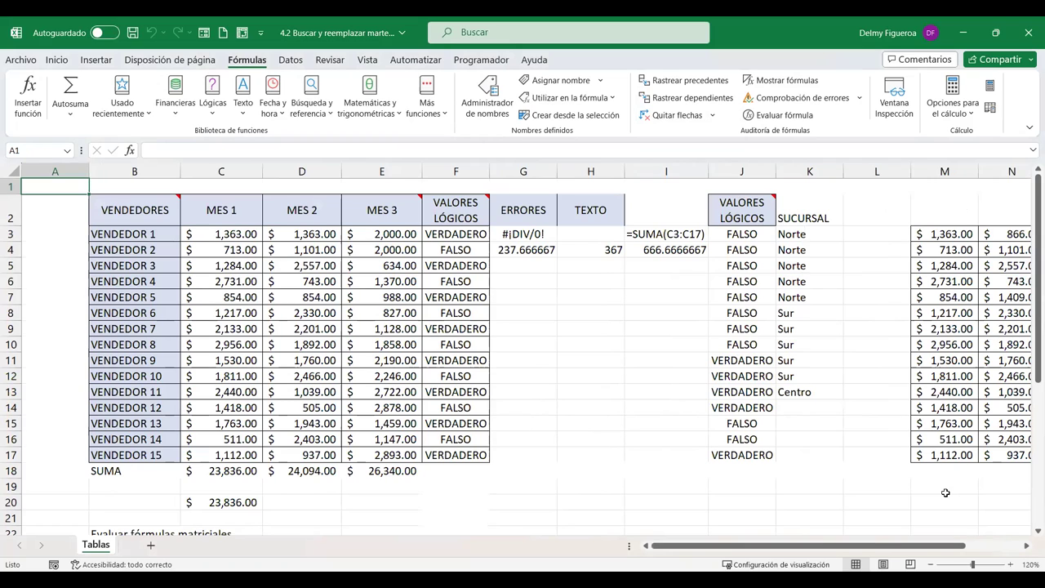
key(ctrl+End)
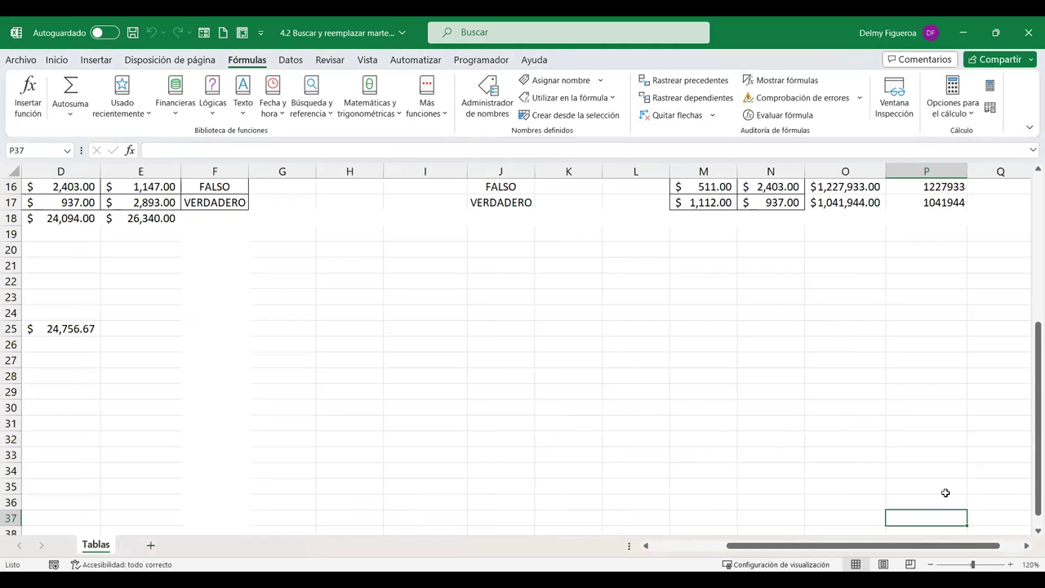
key(ctrl+Home)
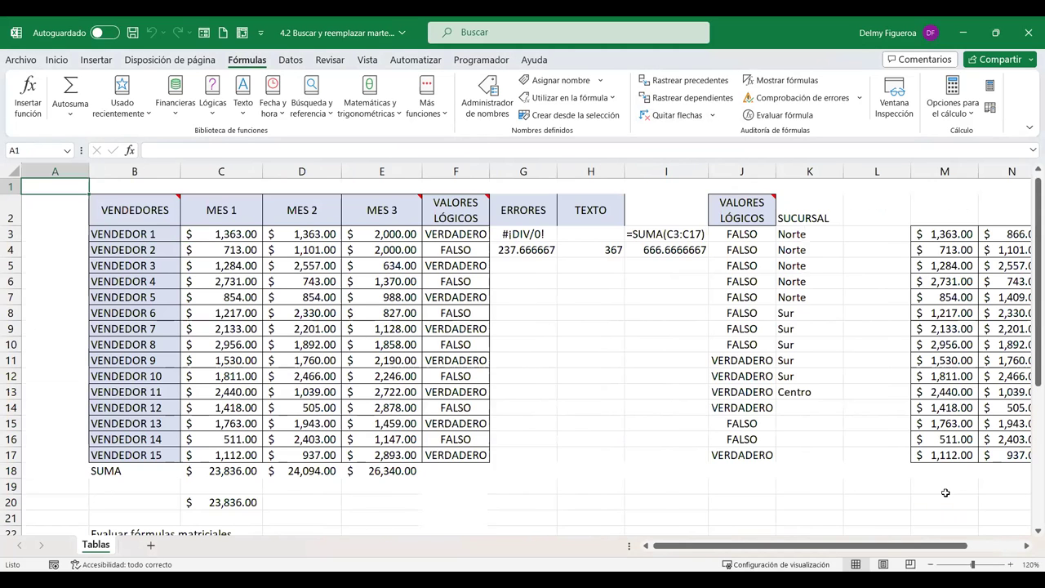
Apply Go To Special Solo celdas visibles, then select the VENDEDORES header cell
key(F5)
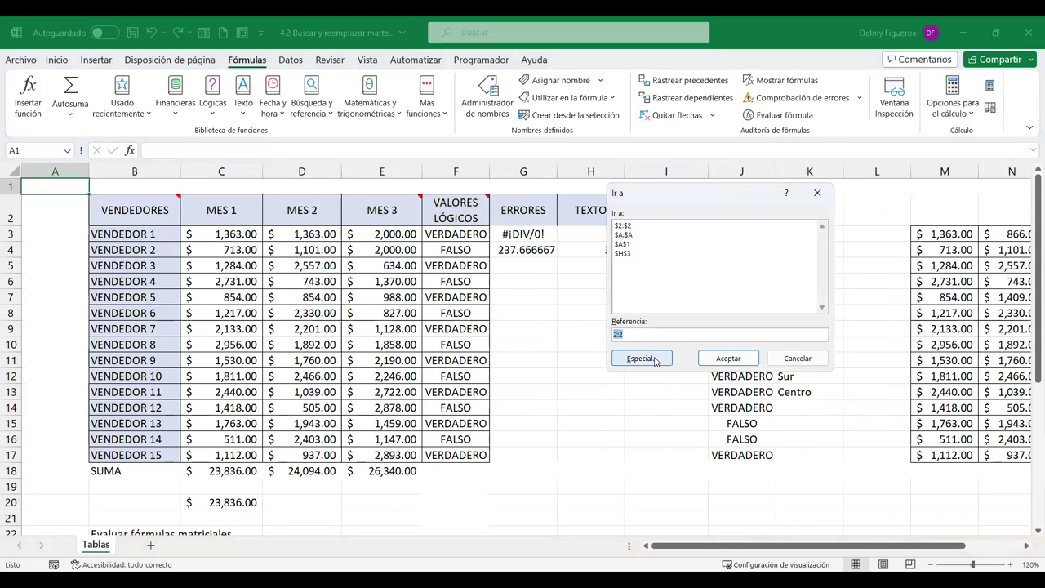
key(Return)
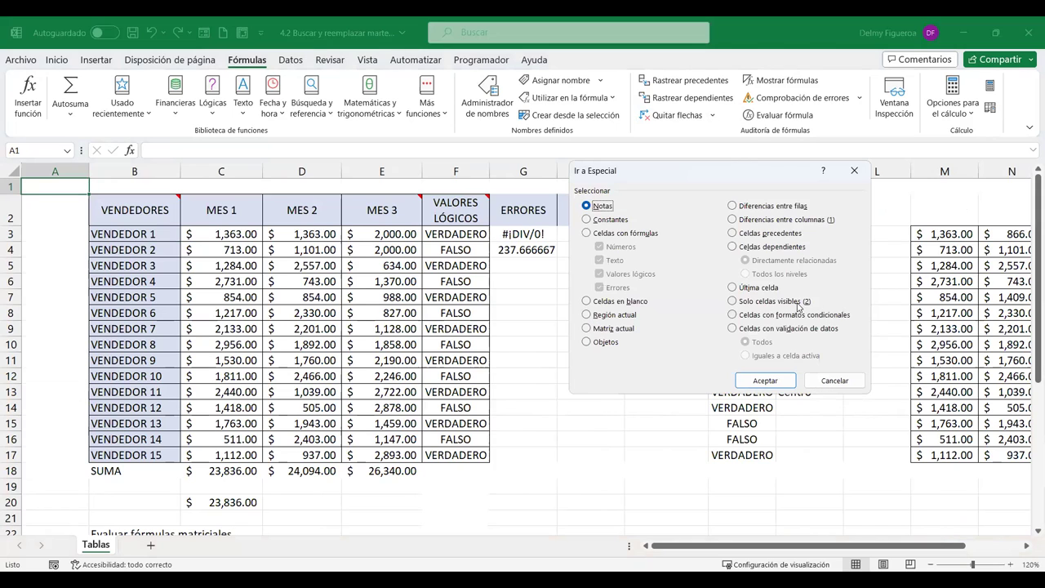
click(789, 301)
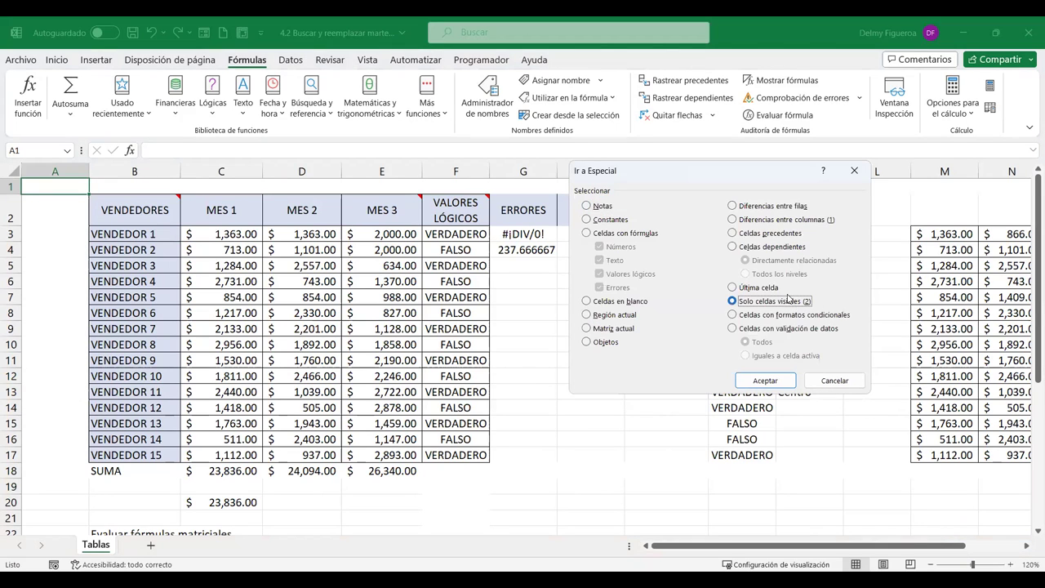
click(779, 383)
click(778, 382)
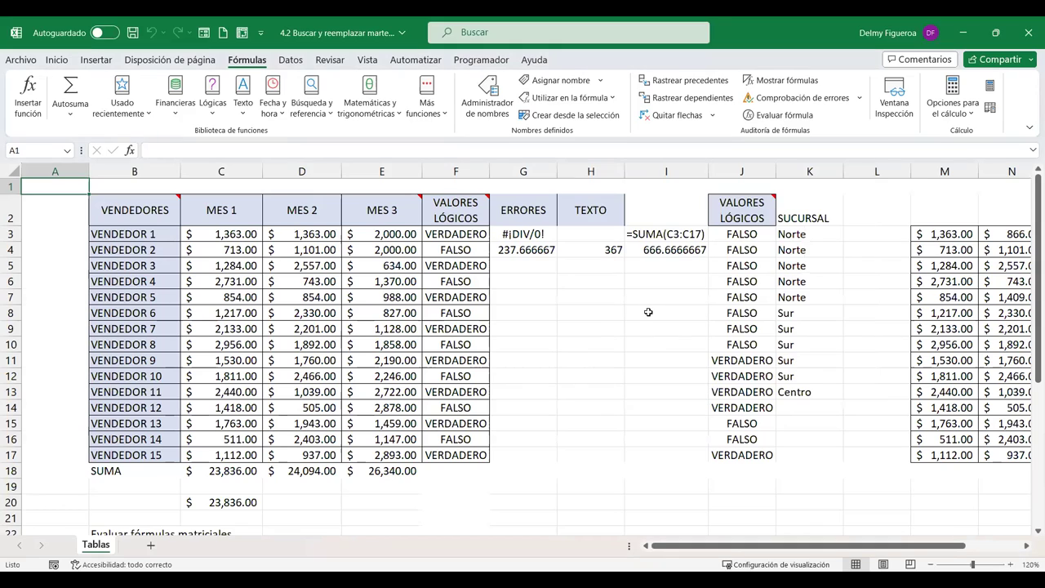
click(648, 313)
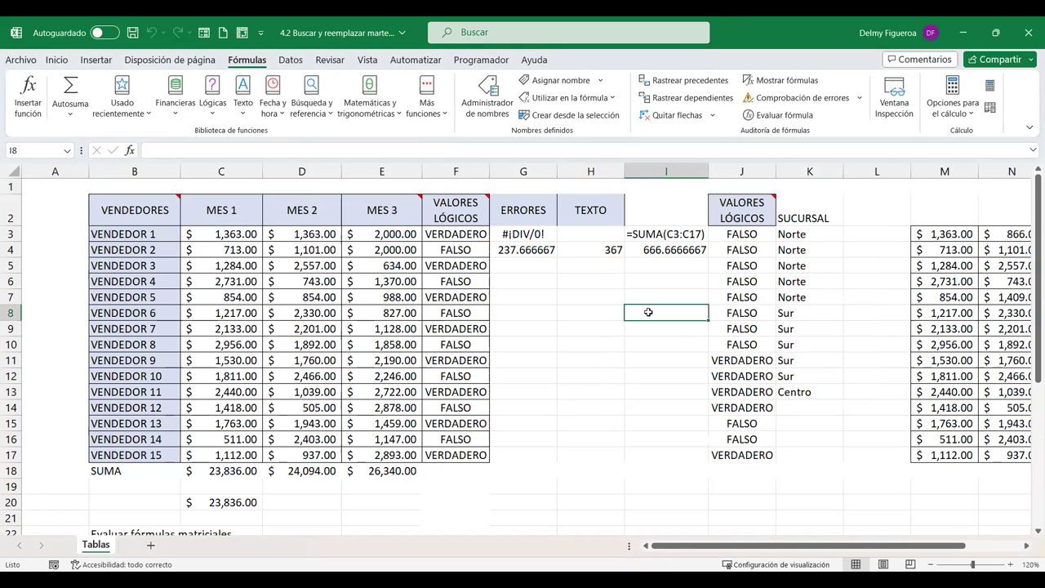
click(155, 213)
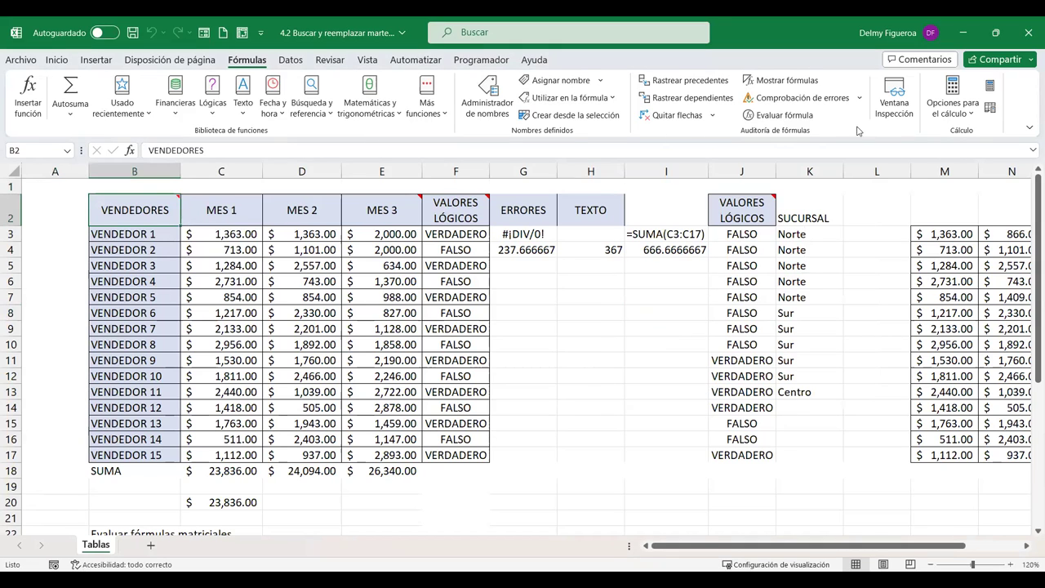
Turn on filters for the sales table headers
click(56, 60)
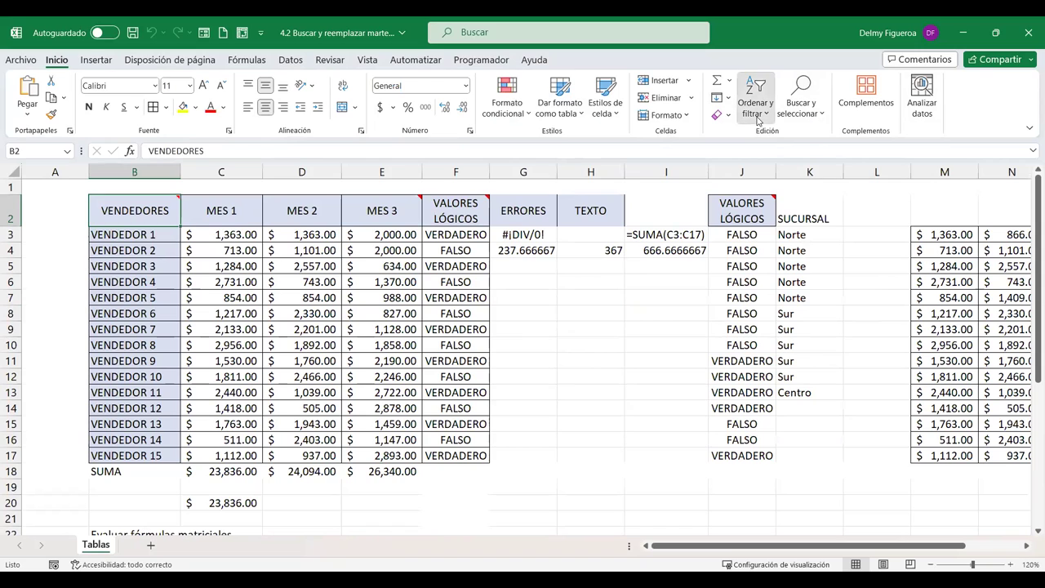
click(759, 121)
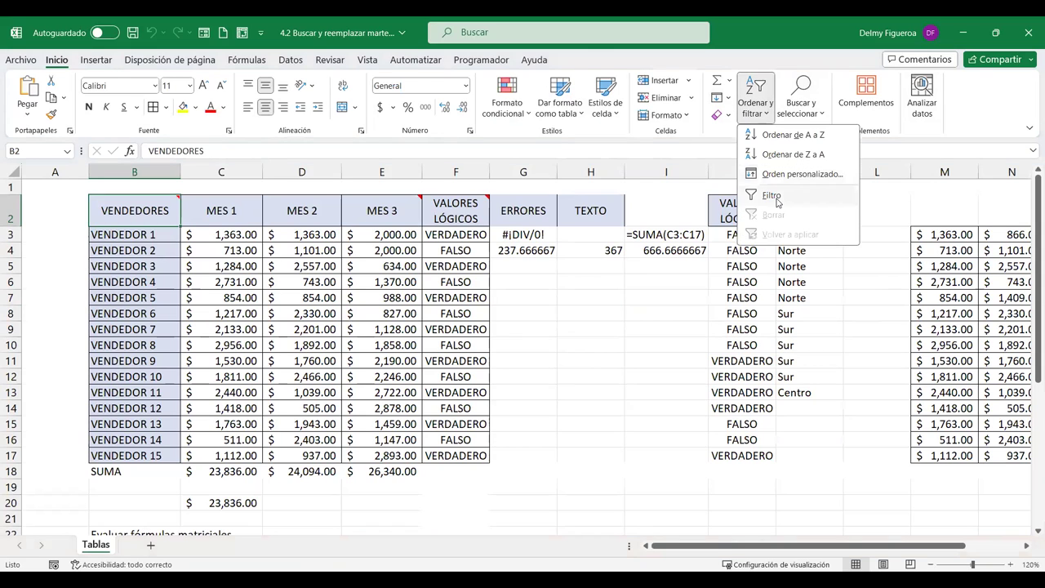
click(743, 194)
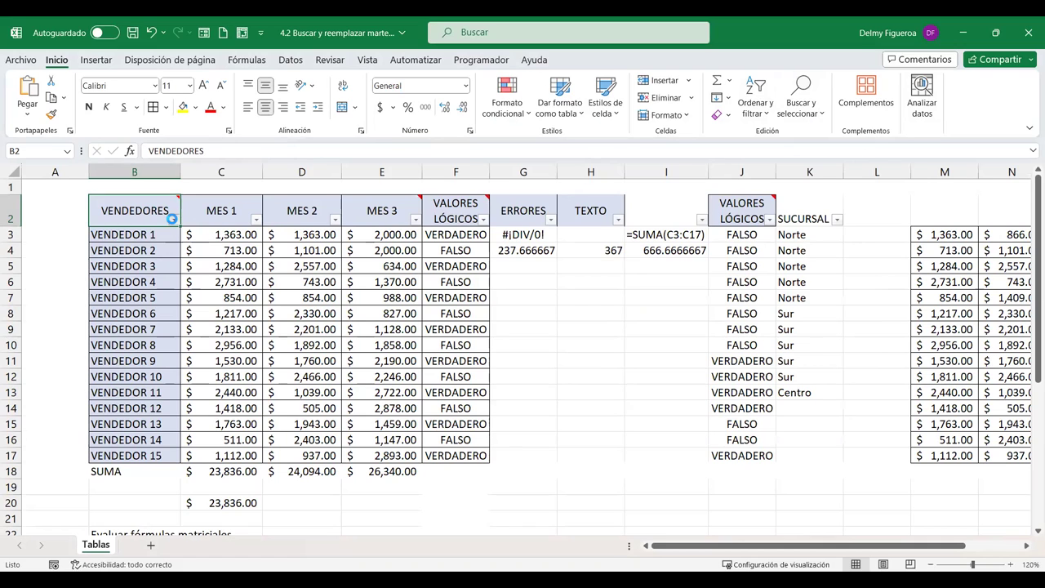
Filter VENDEDORES to show only VENDEDOR 1 and VENDEDOR 11
click(173, 218)
click(36, 396)
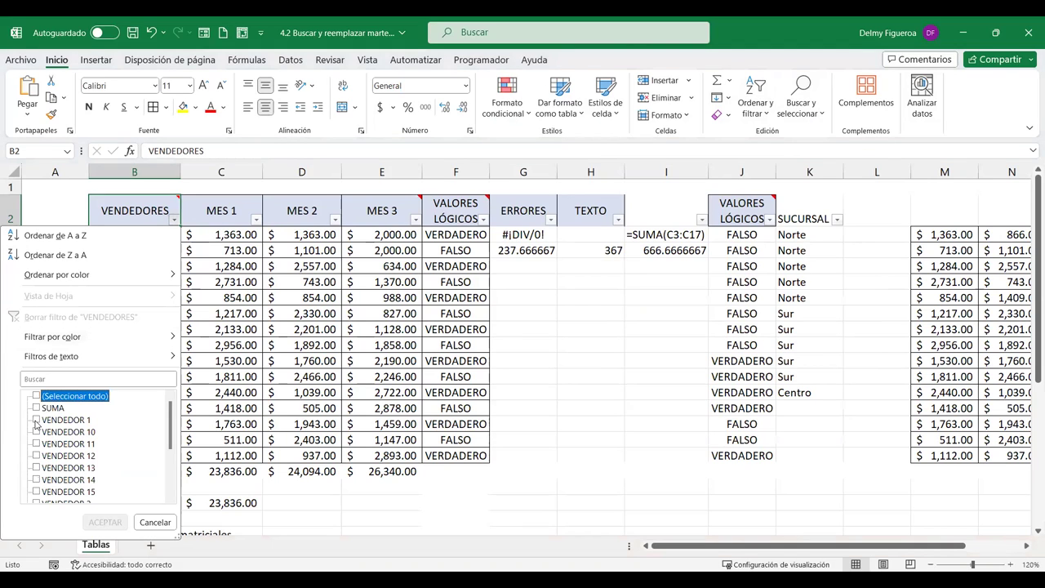
click(36, 419)
click(36, 443)
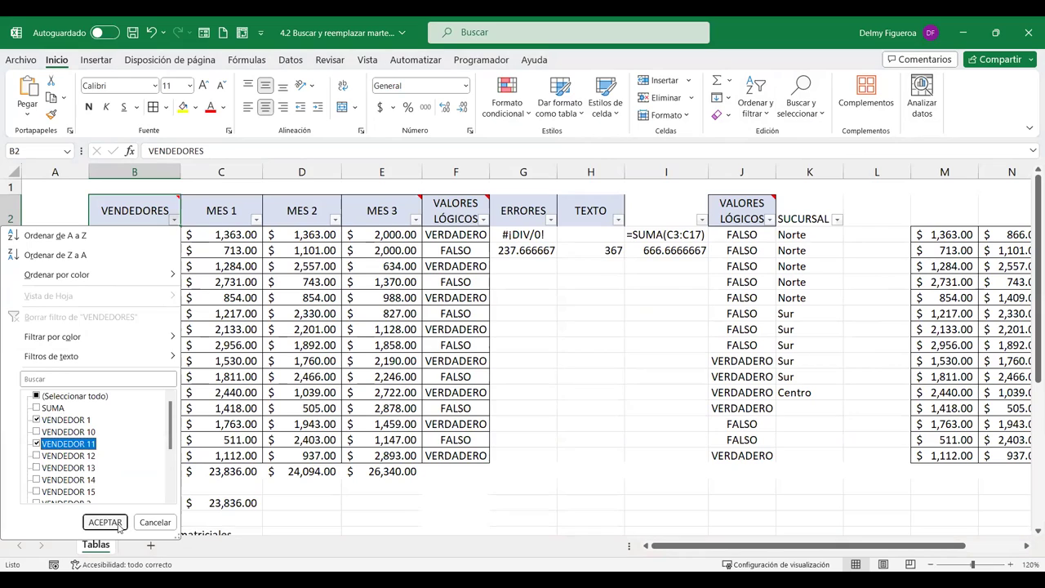
click(104, 523)
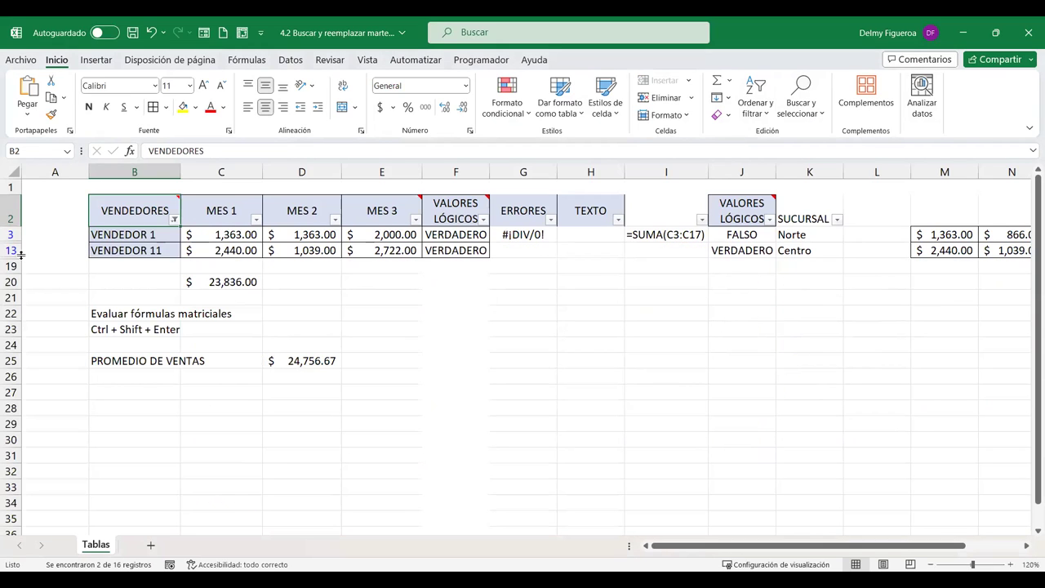
Select the filtered rows, paste at B31, then delete the pasted block
mouse_move(145, 206)
mouse_down()
mouse_move(325, 206)
mouse_move(455, 250)
mouse_up()
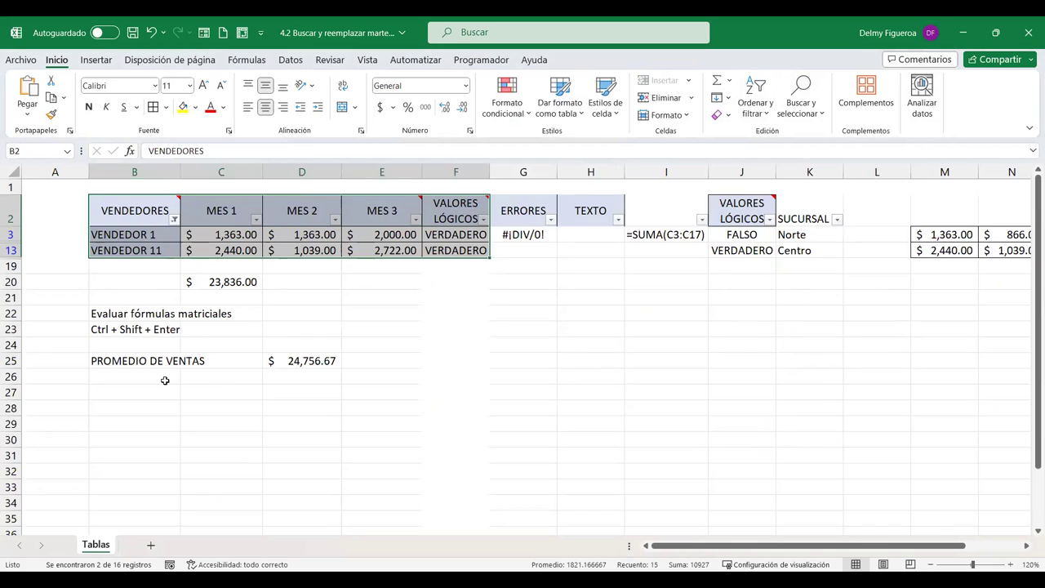
scroll(151, 389, down, 1)
click(135, 404)
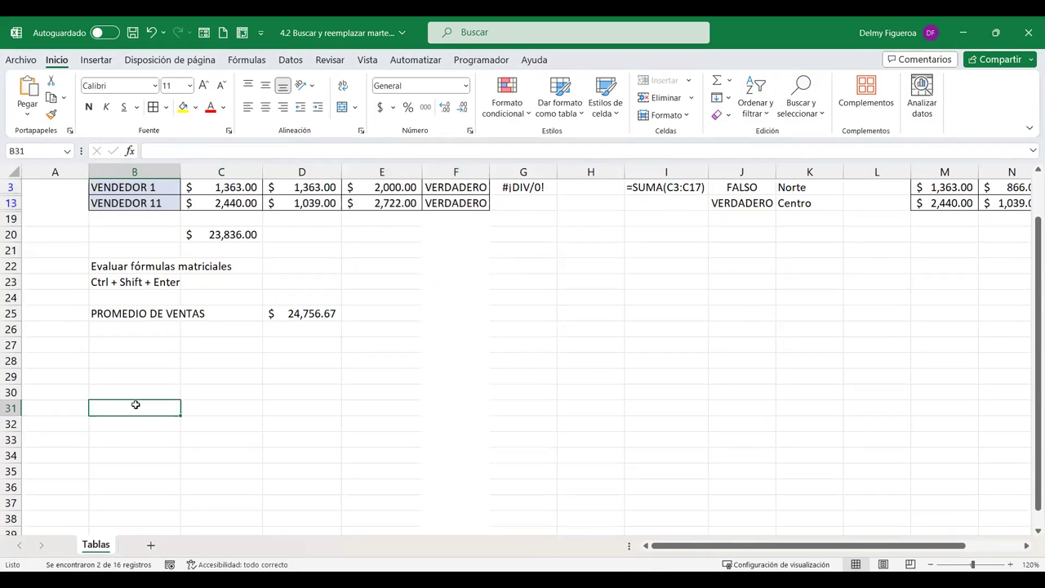
key(ctrl+v)
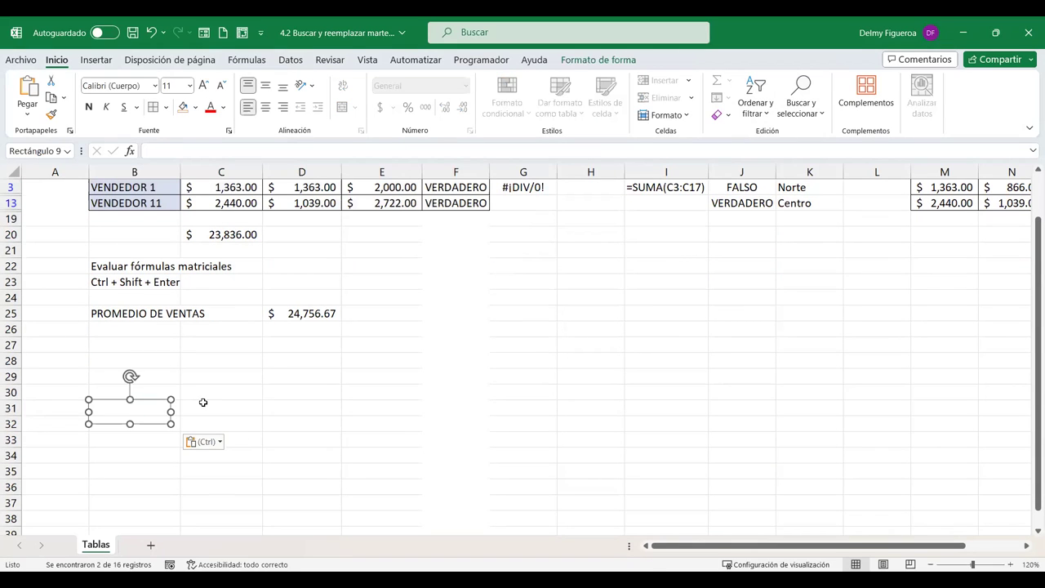
key(Delete)
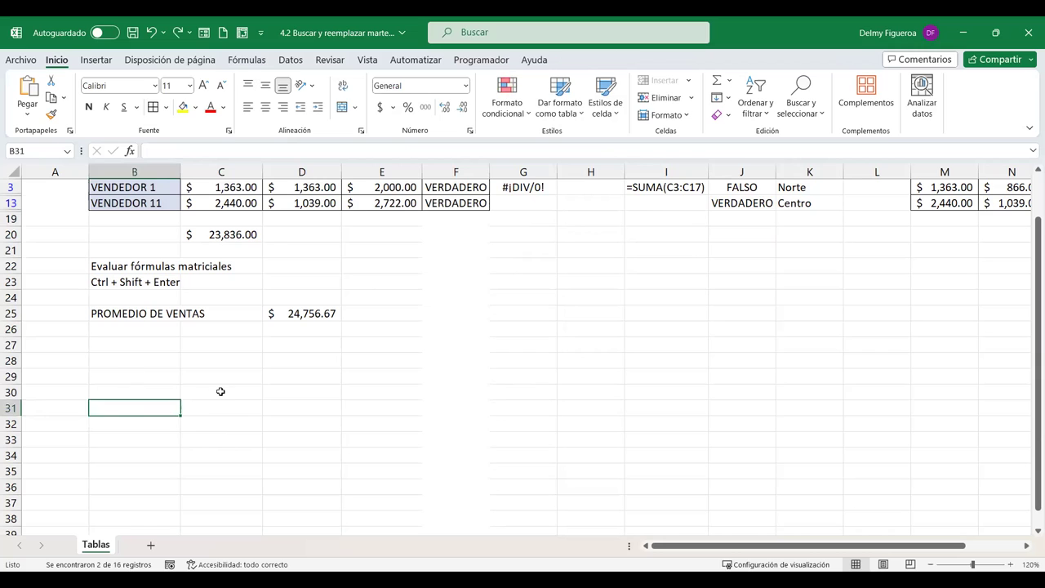
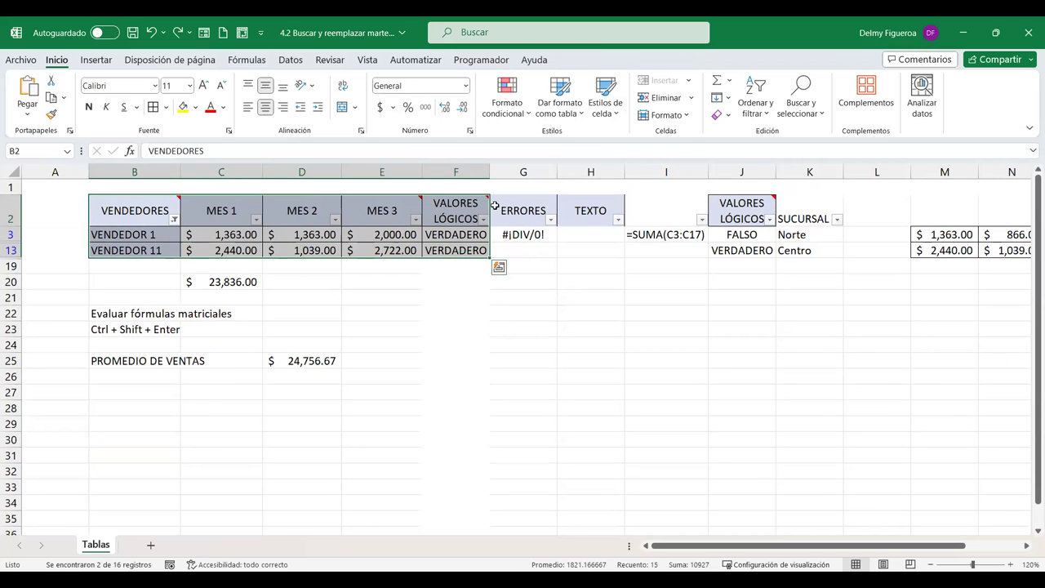
Copy the filtered vendor table B2:F13 to B33, then reselect B2:F13
key(ctrl+c)
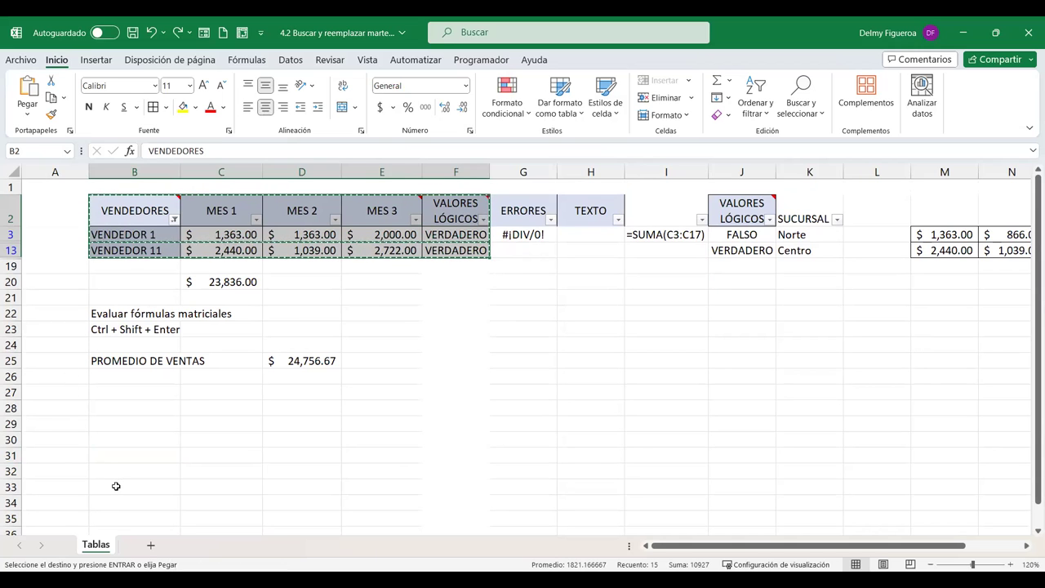
click(116, 486)
key(ctrl+v)
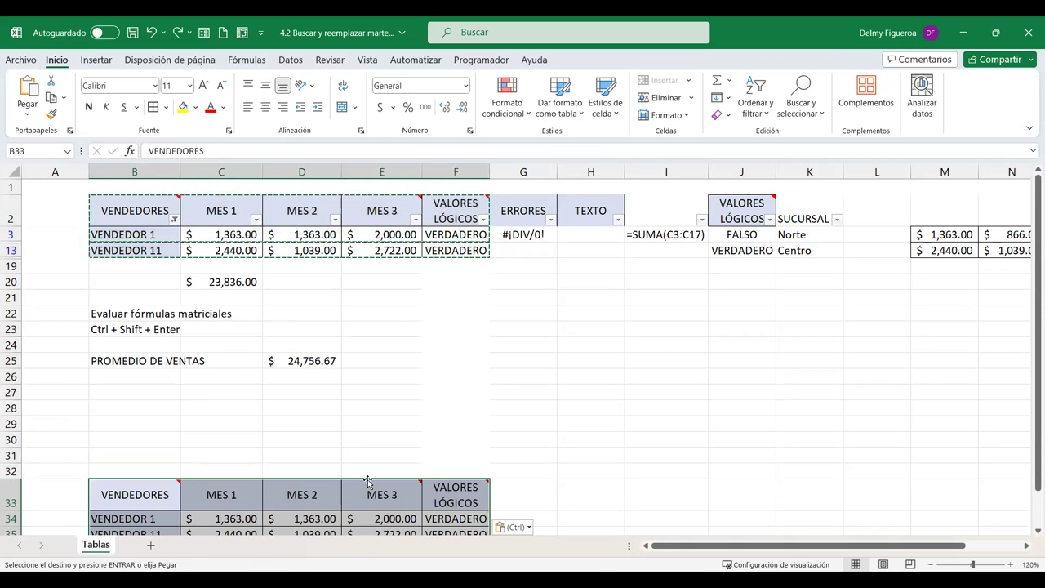
scroll(367, 479, down, 3)
scroll(368, 479, down, 2)
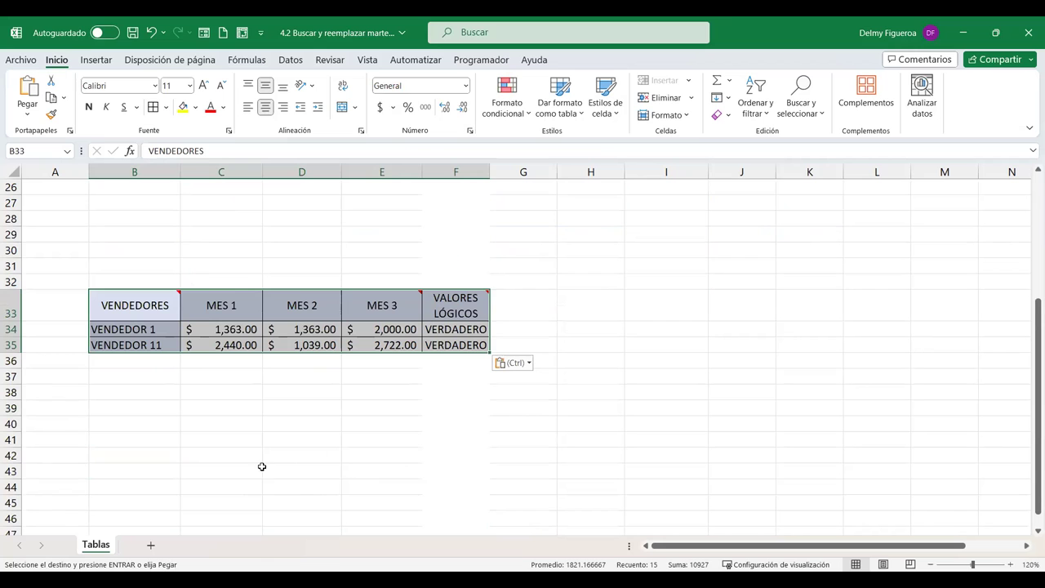
scroll(322, 442, up, 2)
scroll(322, 441, up, 1)
scroll(322, 442, up, 1)
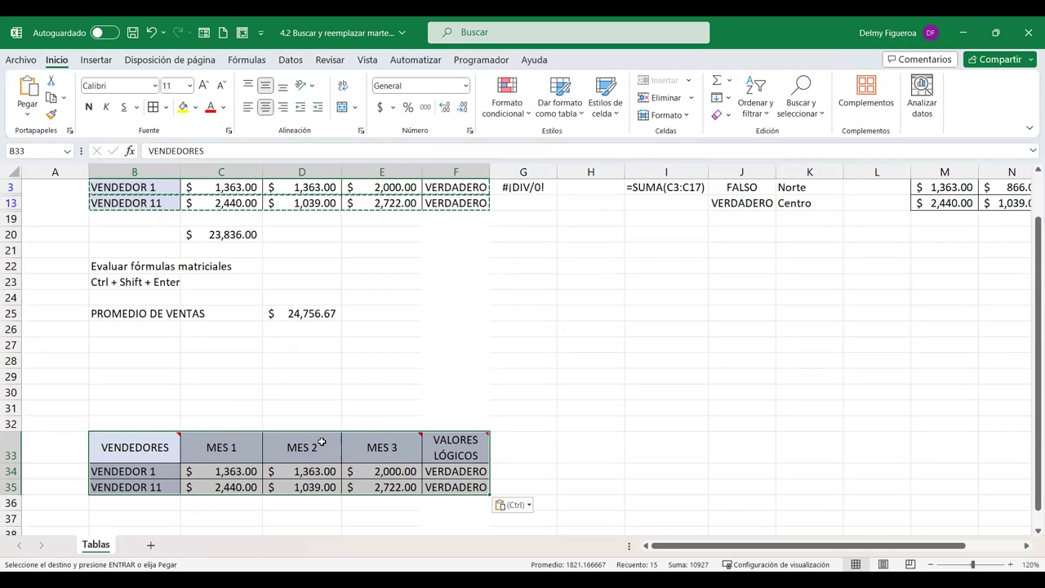
scroll(245, 425, up, 1)
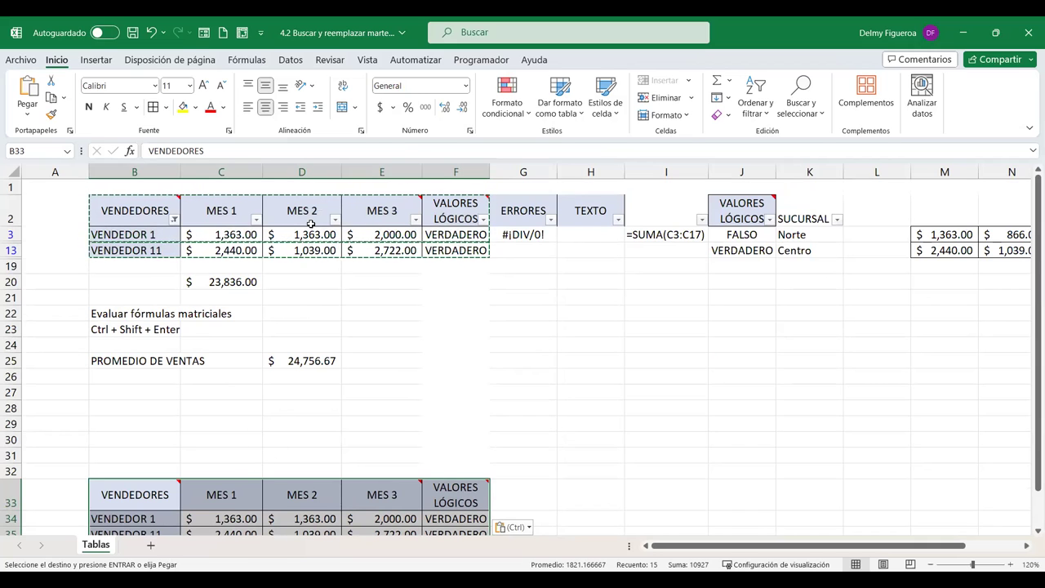
key(Escape)
drag(139, 211, 390, 254)
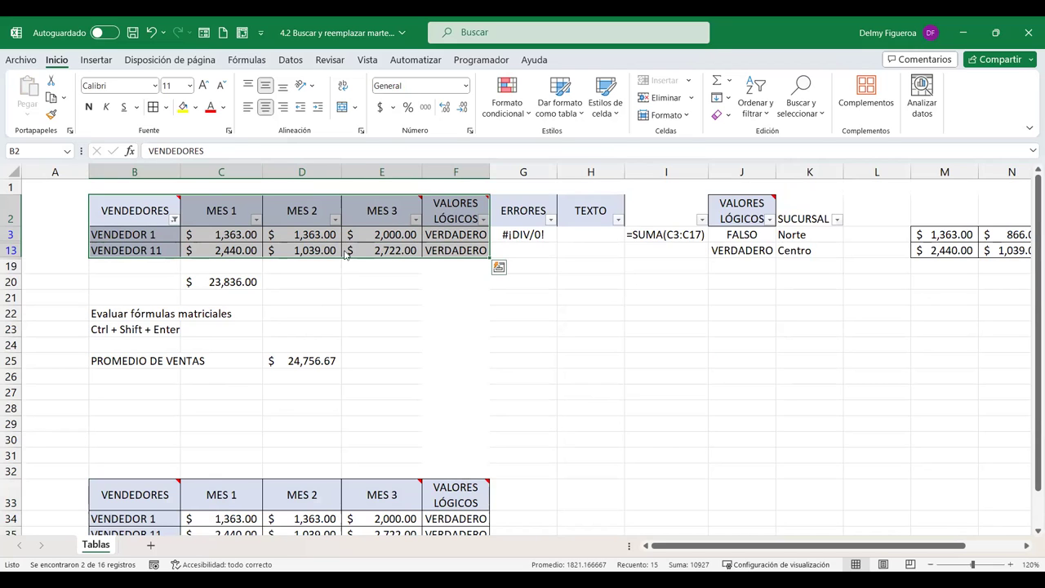
Use Go To Special's 'Solo celdas visibles' option to select only the visible rows of B2:F13
key(F5)
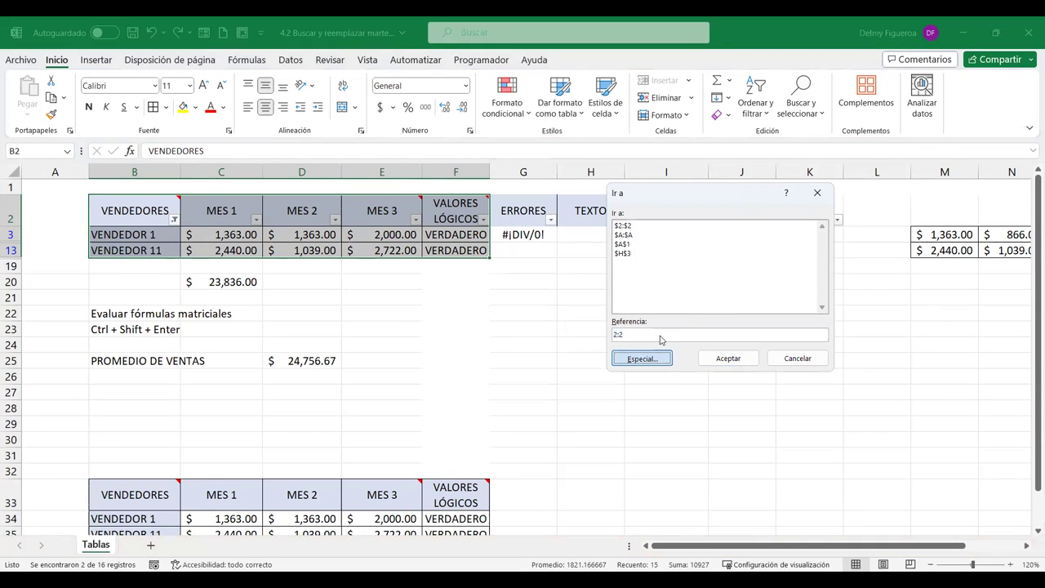
key(Return)
click(773, 302)
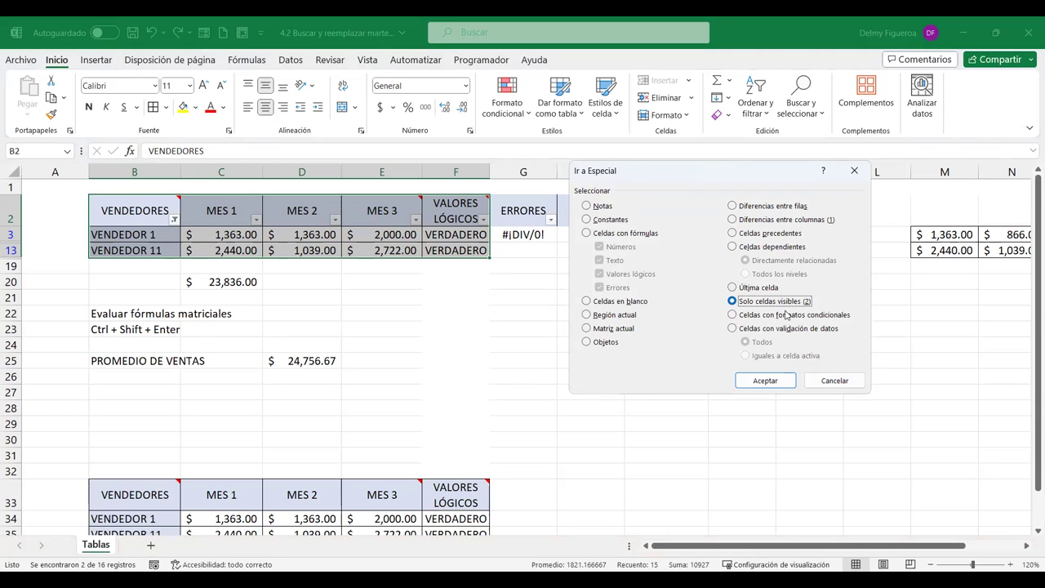
click(765, 381)
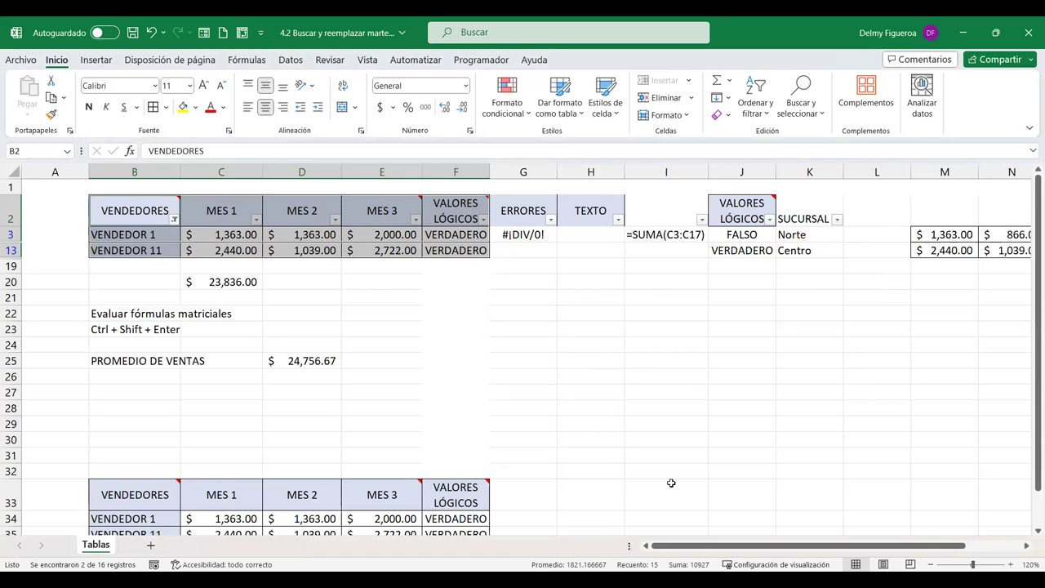
key(ctrl+b)
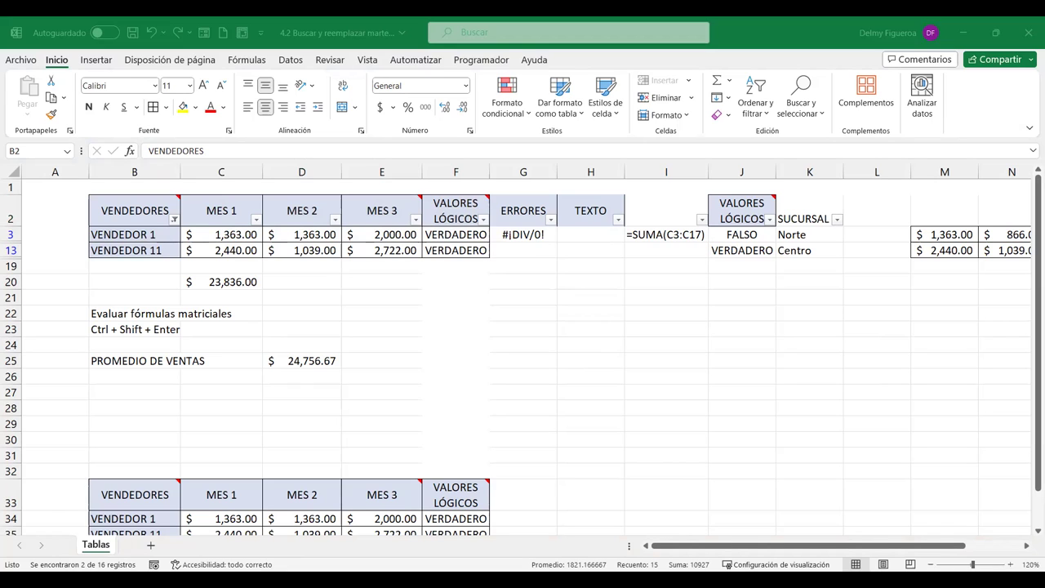
From F22, search the sheet for conditionally formatted cells, dismiss the none-found message, and open the VENDEDORES filter
click(430, 317)
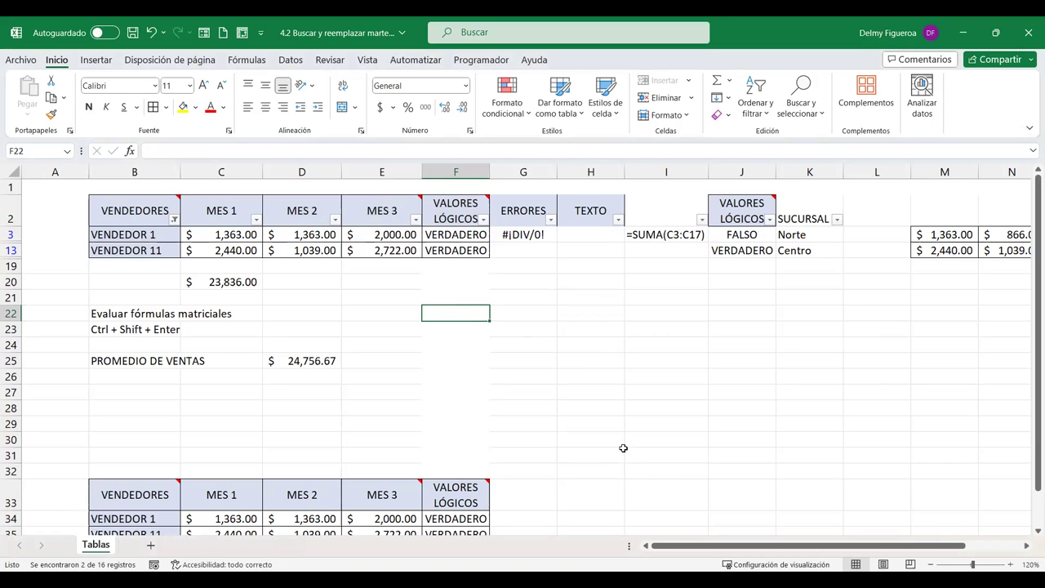
key(F5)
key(Tab)
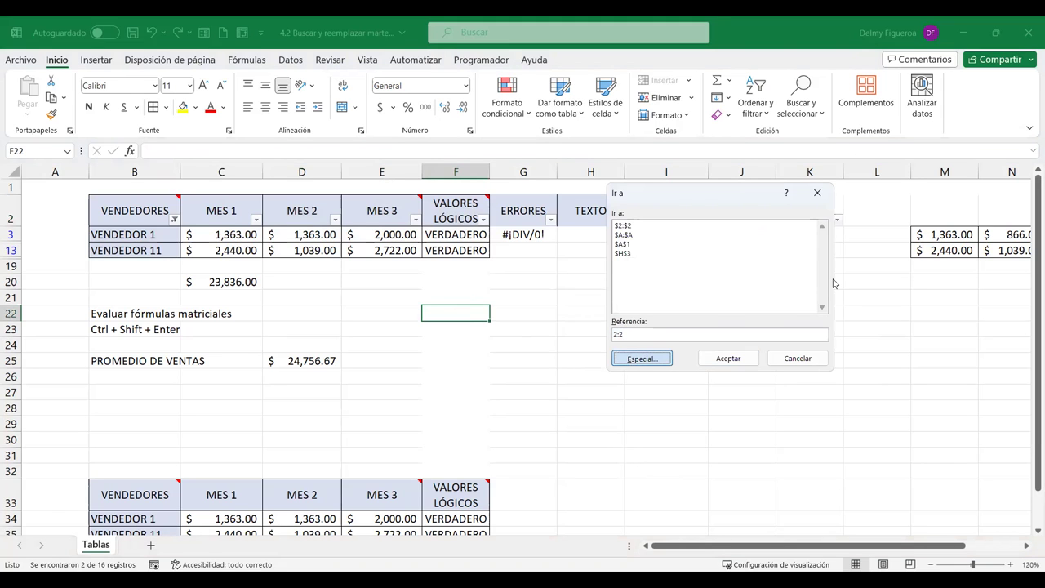
key(Return)
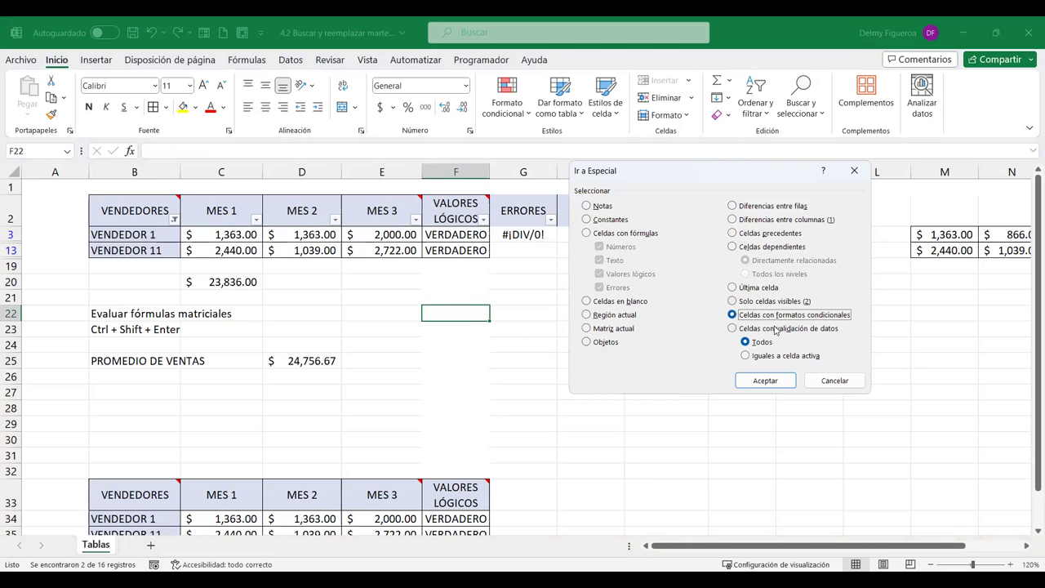
click(781, 381)
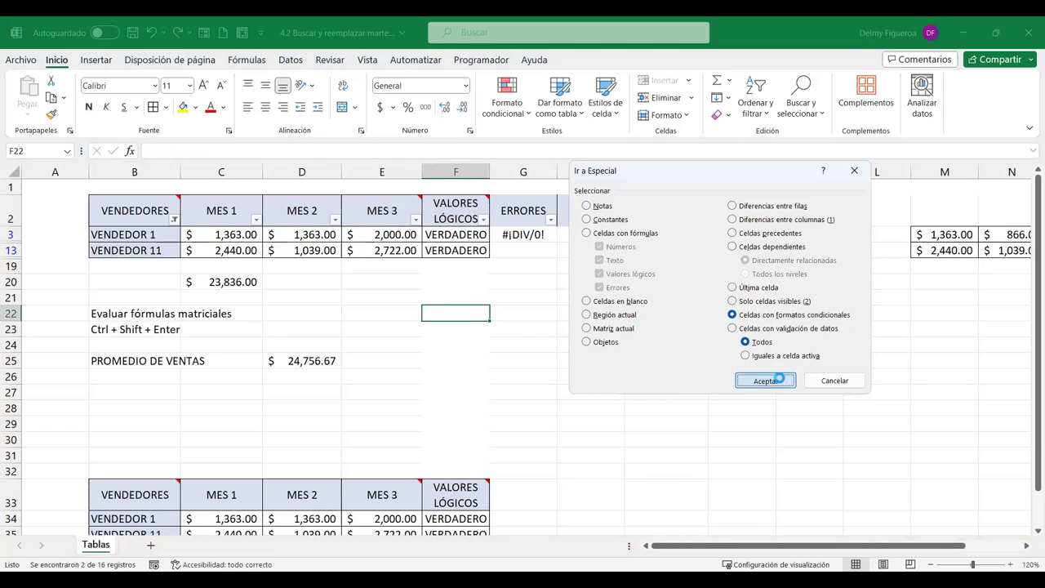
click(523, 338)
click(174, 220)
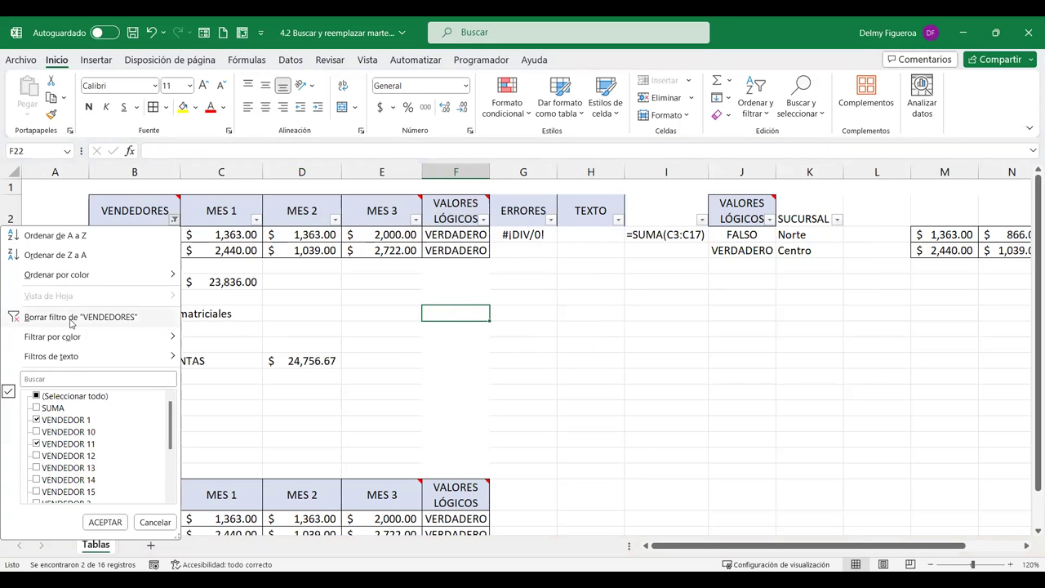
Clear the VENDEDORES filter and apply a green-yellow colour scale to MES 3 values E3:E17
click(86, 318)
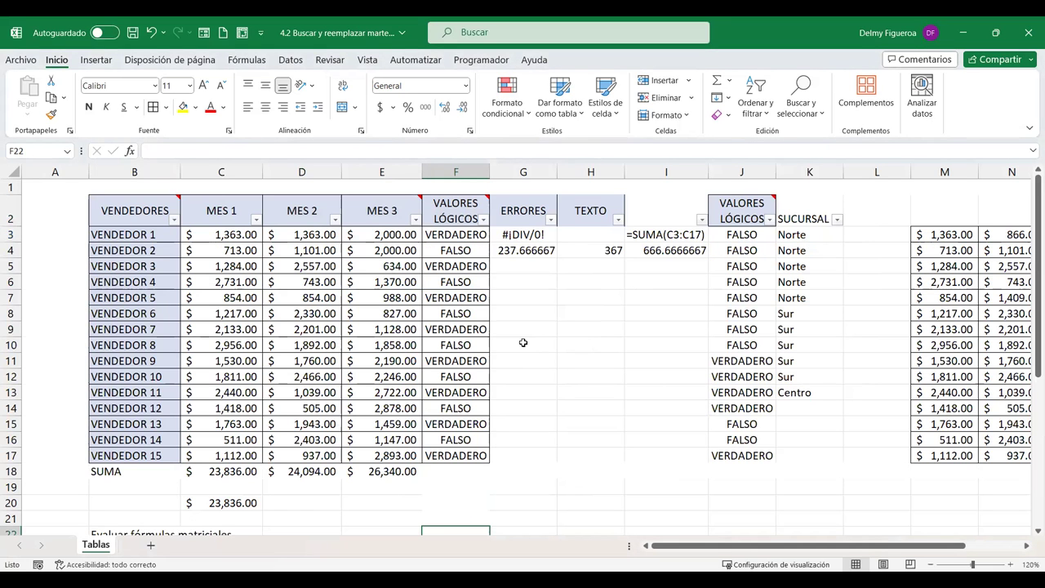
click(561, 265)
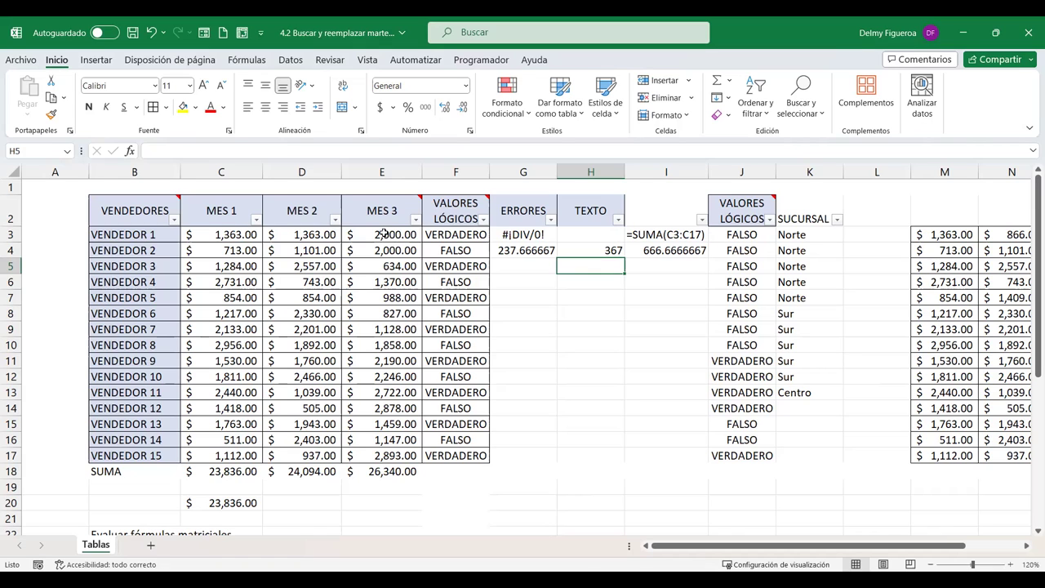
drag(383, 234, 395, 451)
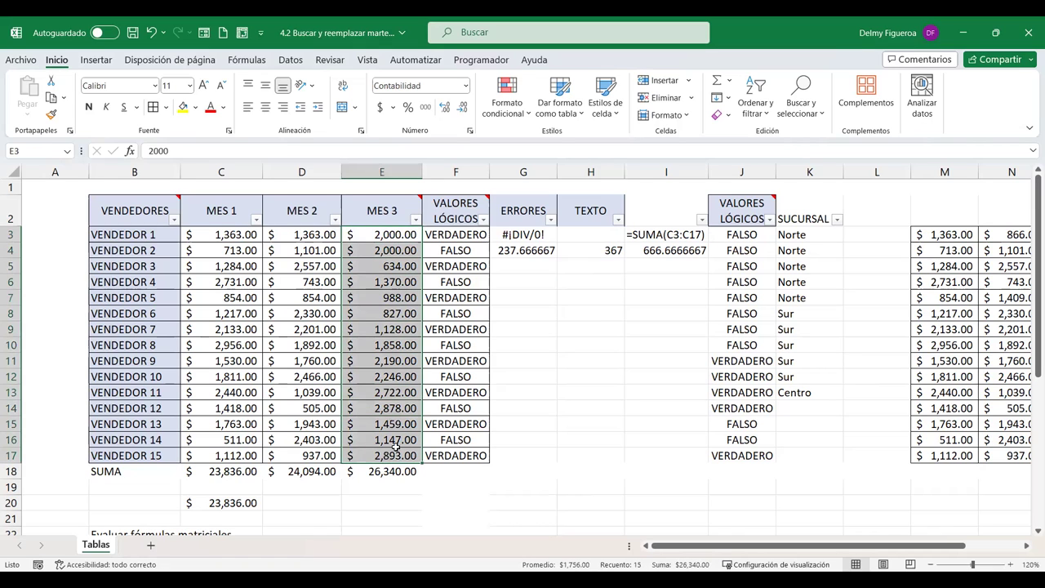
click(531, 117)
mouse_move(560, 227)
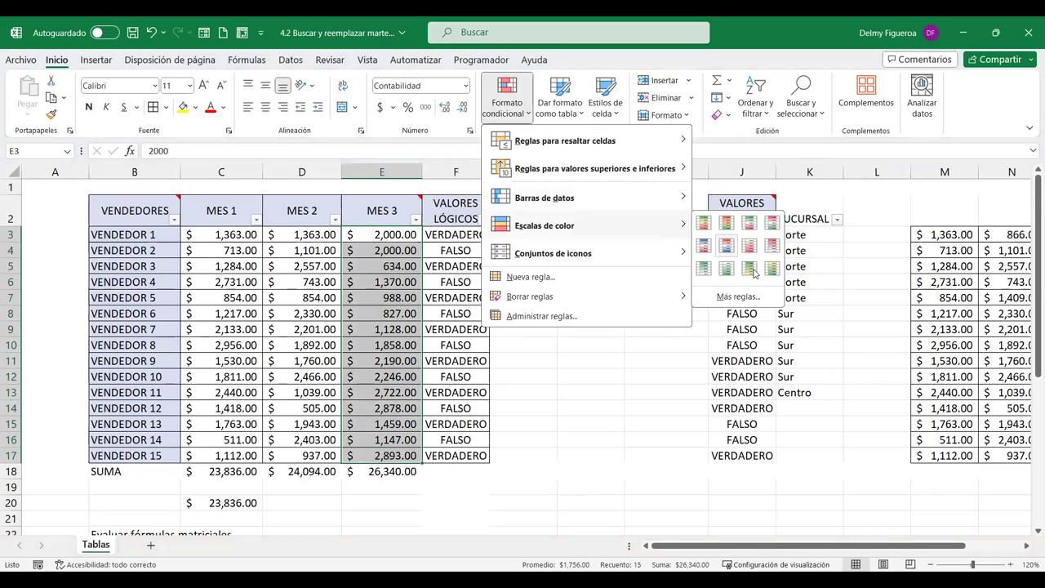
click(751, 271)
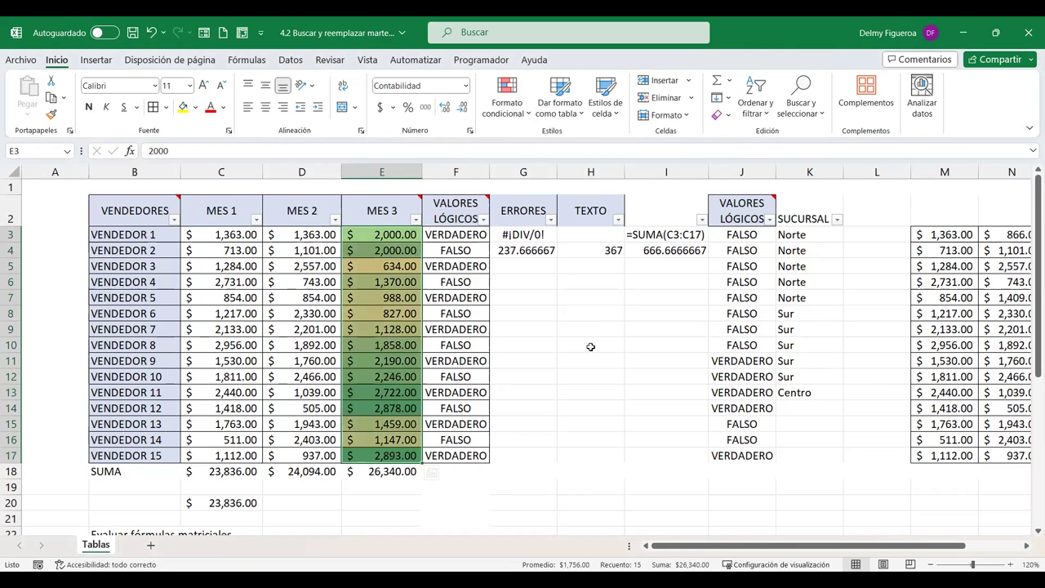
click(590, 347)
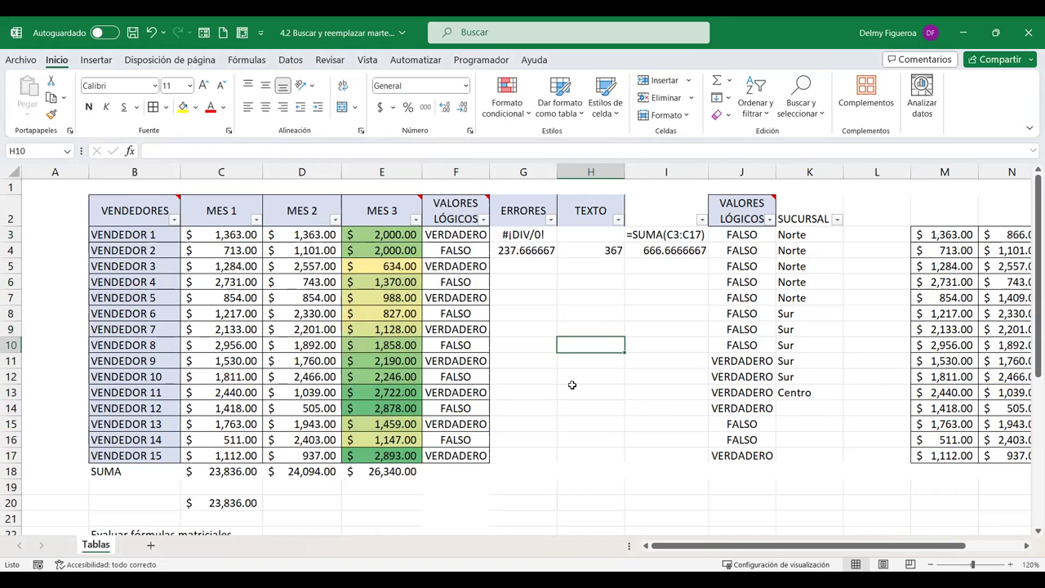
key(F5)
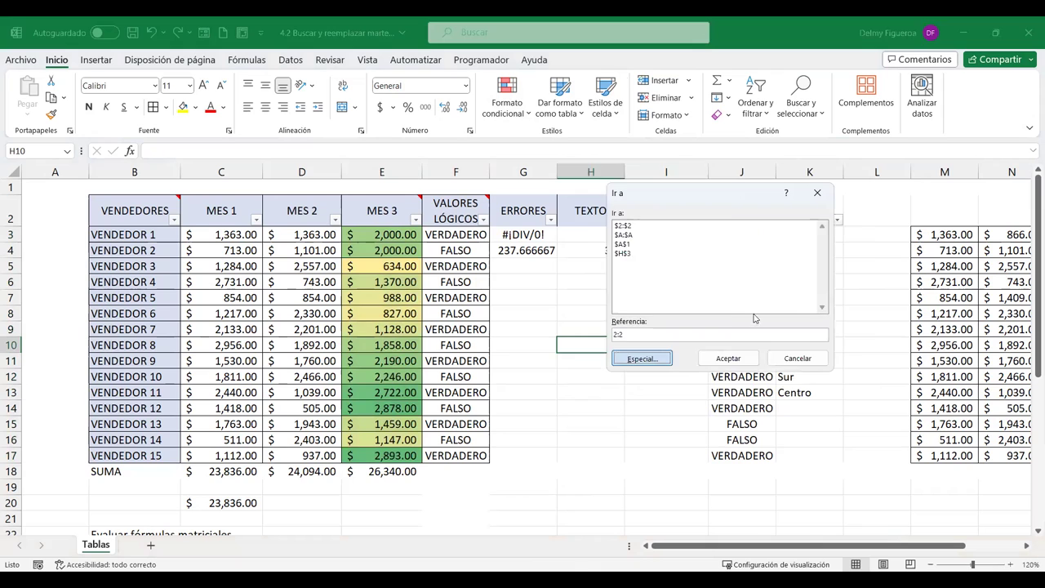
key(alt+e)
click(765, 316)
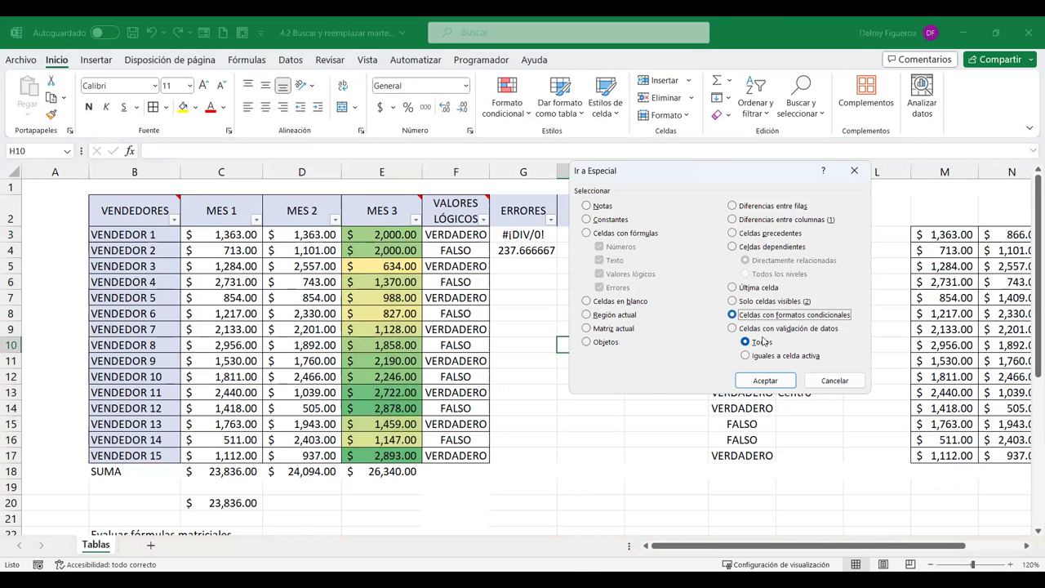
click(776, 383)
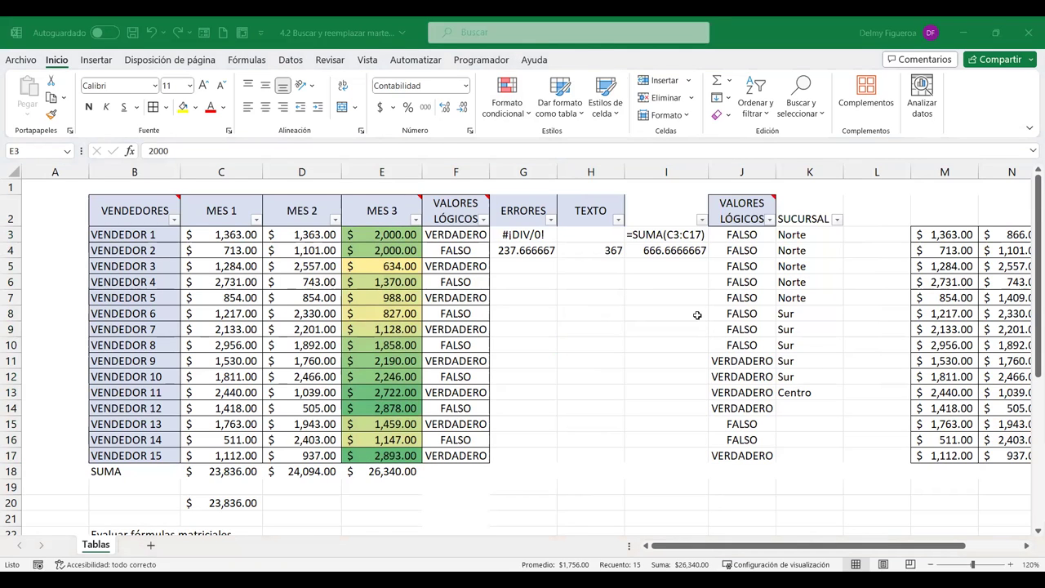
click(661, 310)
key(F5)
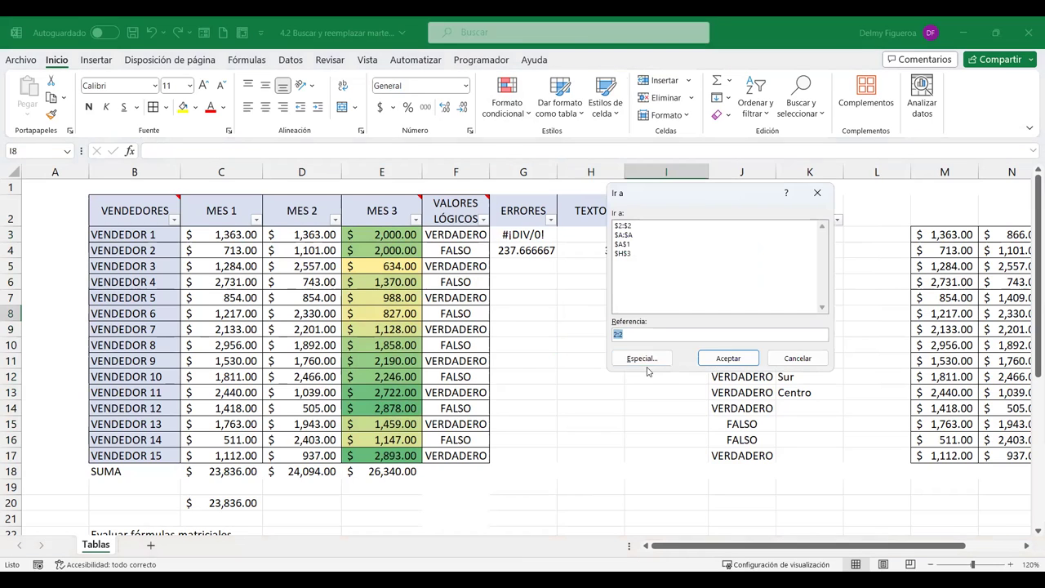
click(645, 356)
click(804, 331)
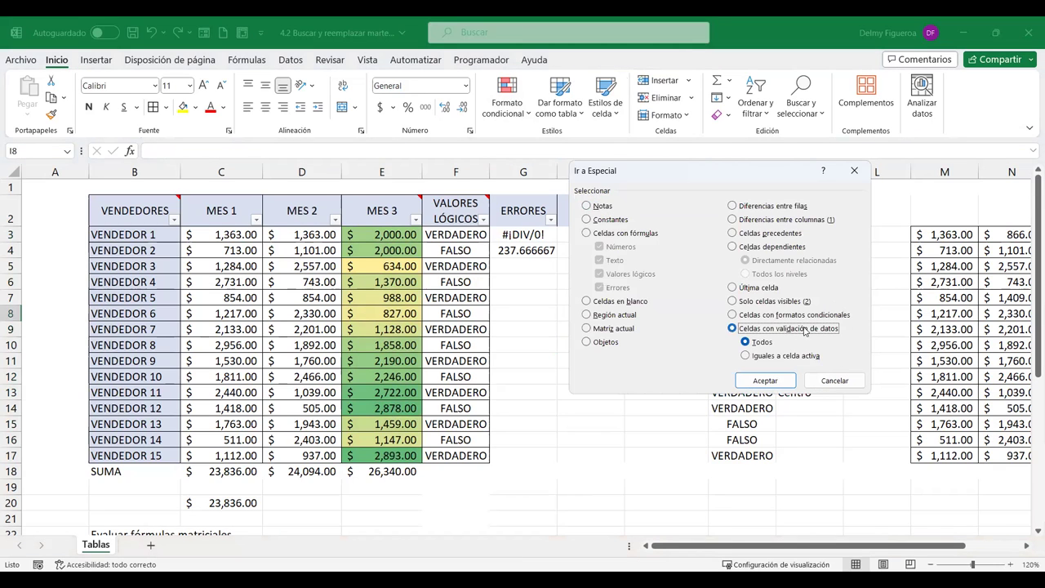
click(843, 380)
click(509, 312)
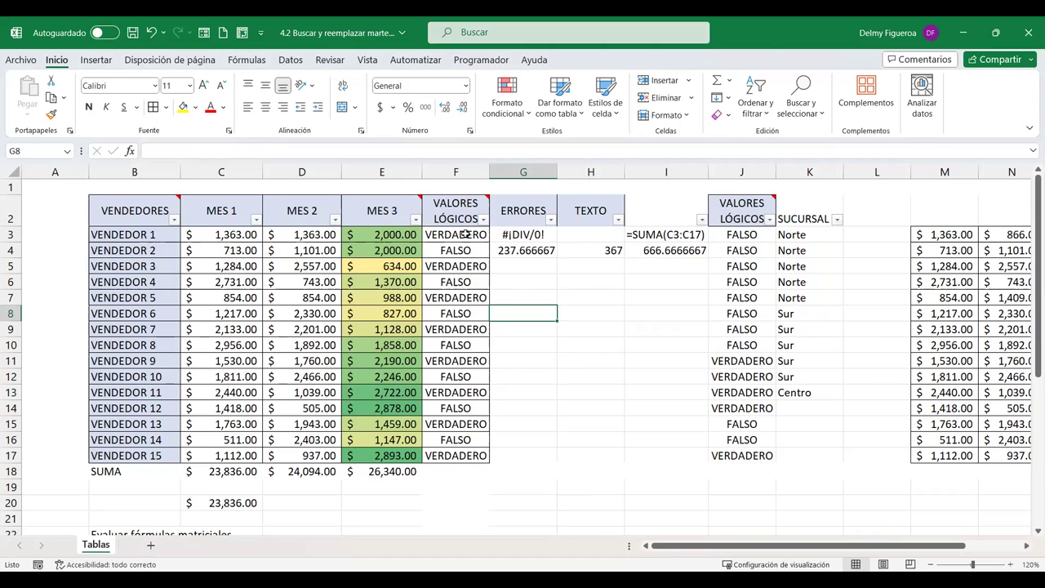
Add list data validation to F3:F17 with source =$F$3:$F$4
drag(464, 234, 473, 451)
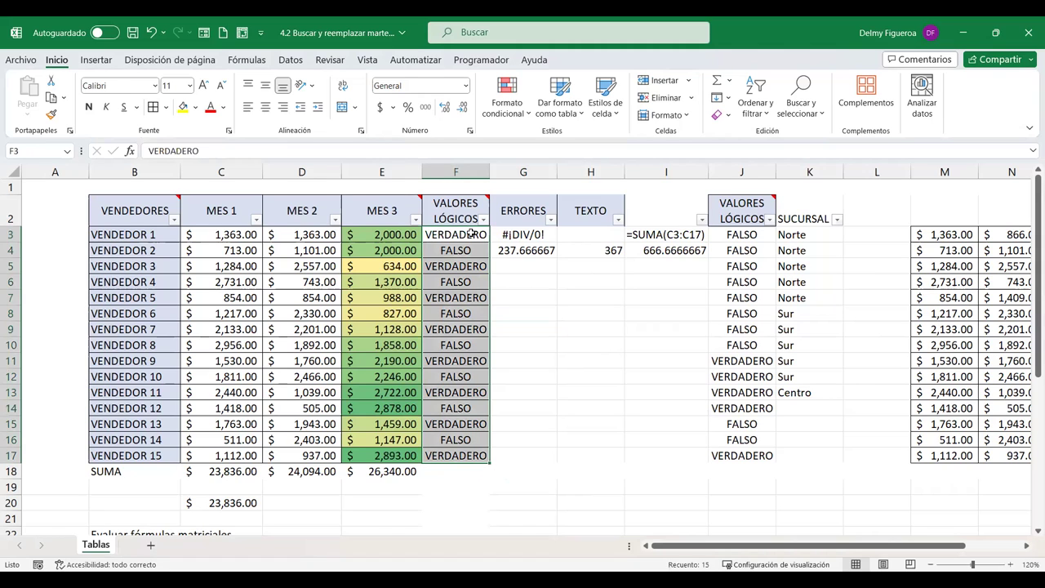
click(290, 62)
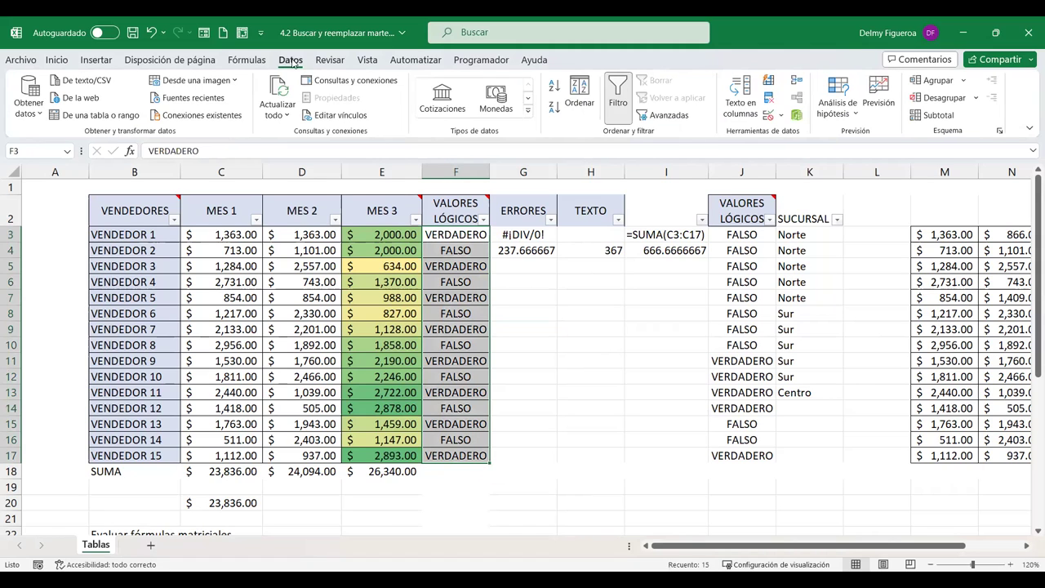
click(769, 119)
click(671, 247)
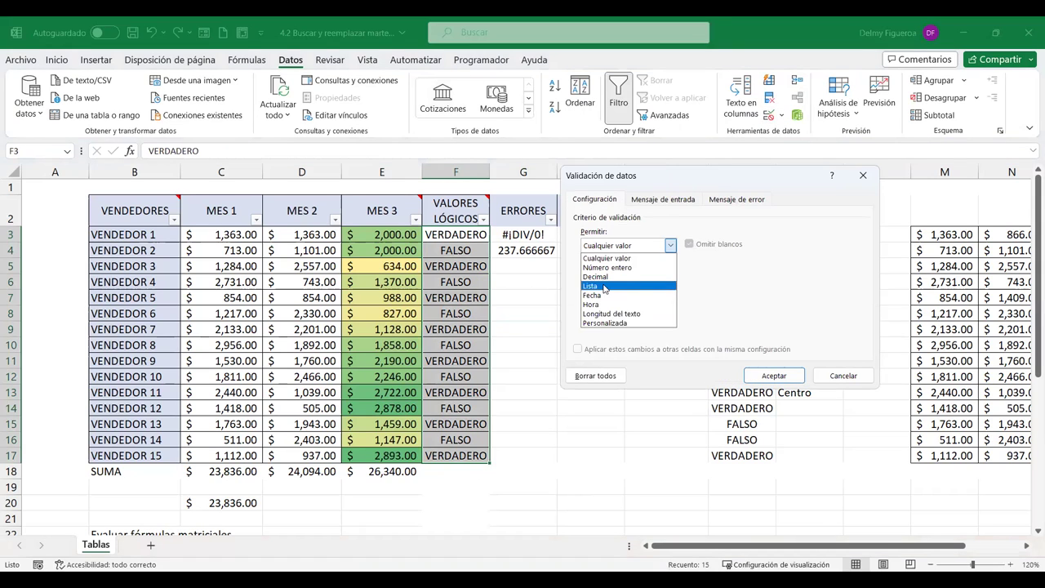
click(604, 288)
click(613, 303)
click(451, 233)
drag(452, 233, 452, 245)
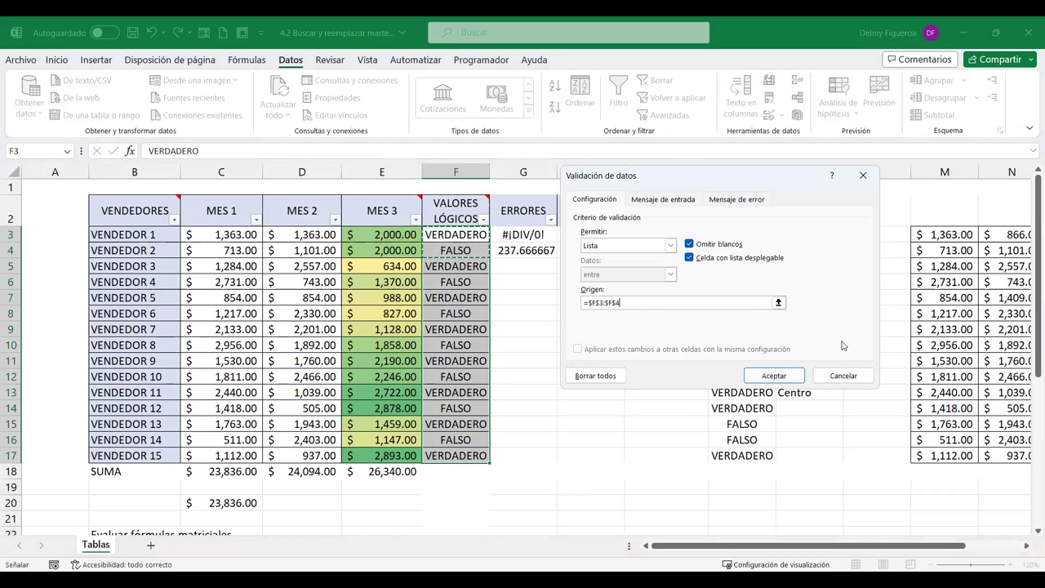
click(782, 377)
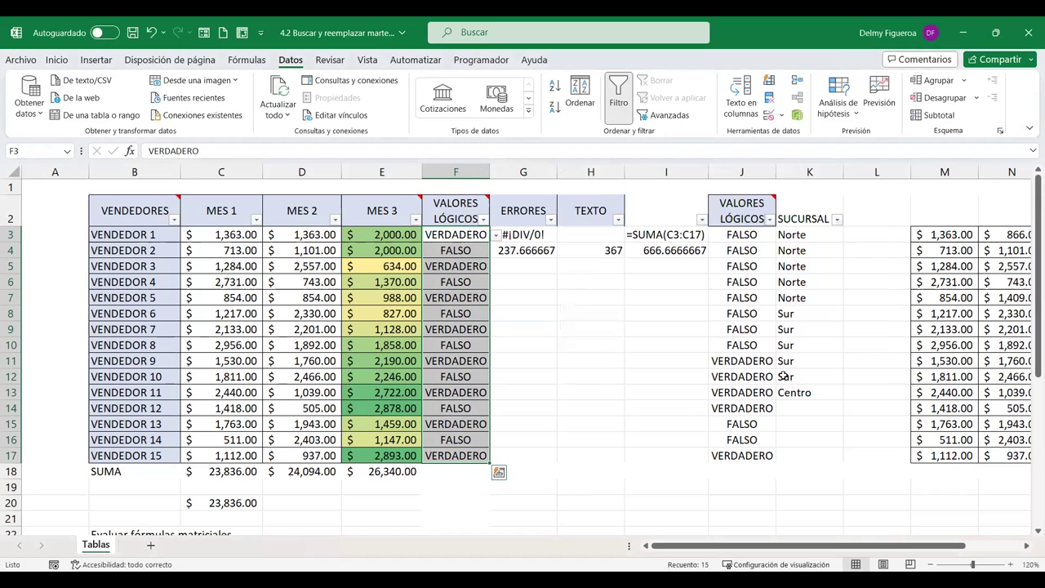
Test F10's VERDADERO/FALSO dropdown list without changing its value
click(618, 361)
click(469, 344)
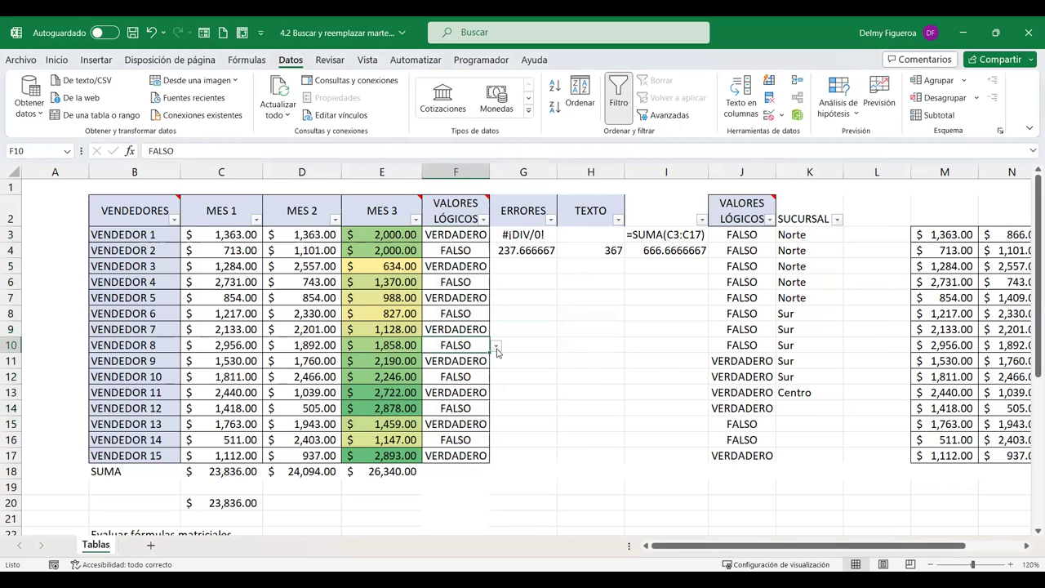
click(496, 348)
click(510, 298)
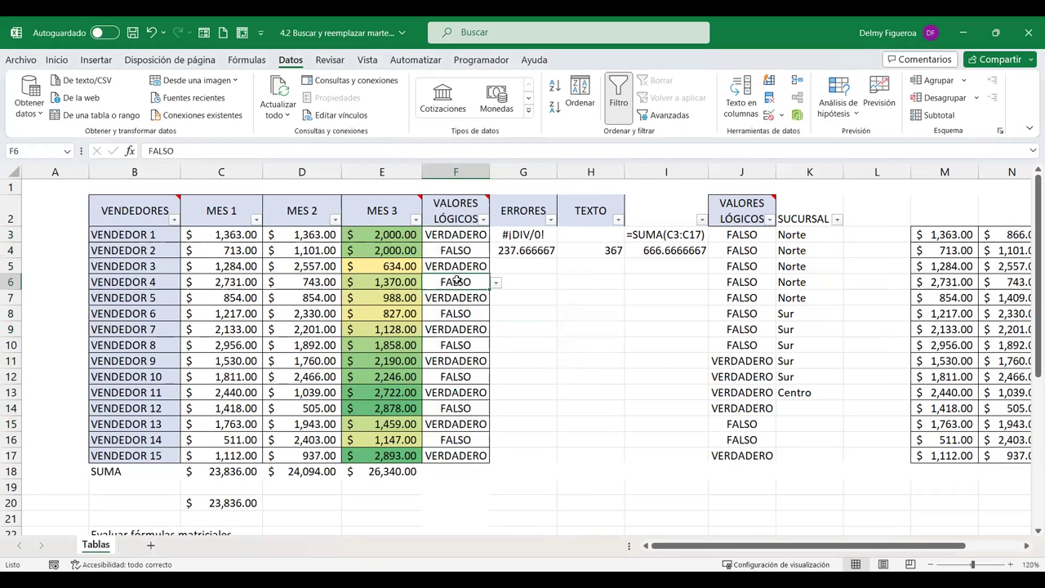
From empty cell I7, use Go To Special to select all data-validation cells
click(613, 299)
click(659, 299)
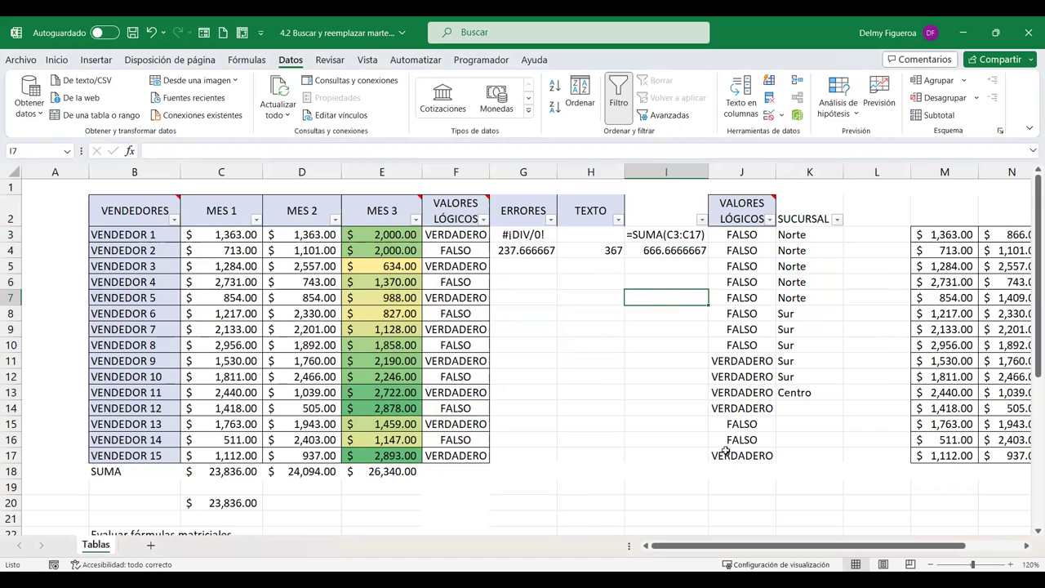
key(ctrl+i)
key(Tab)
click(758, 331)
click(754, 381)
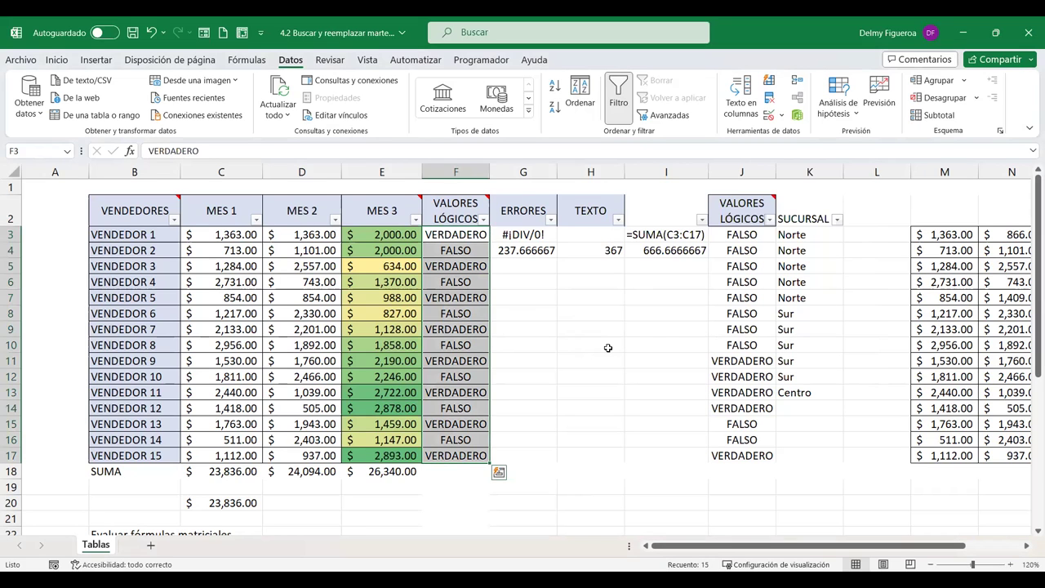
click(661, 329)
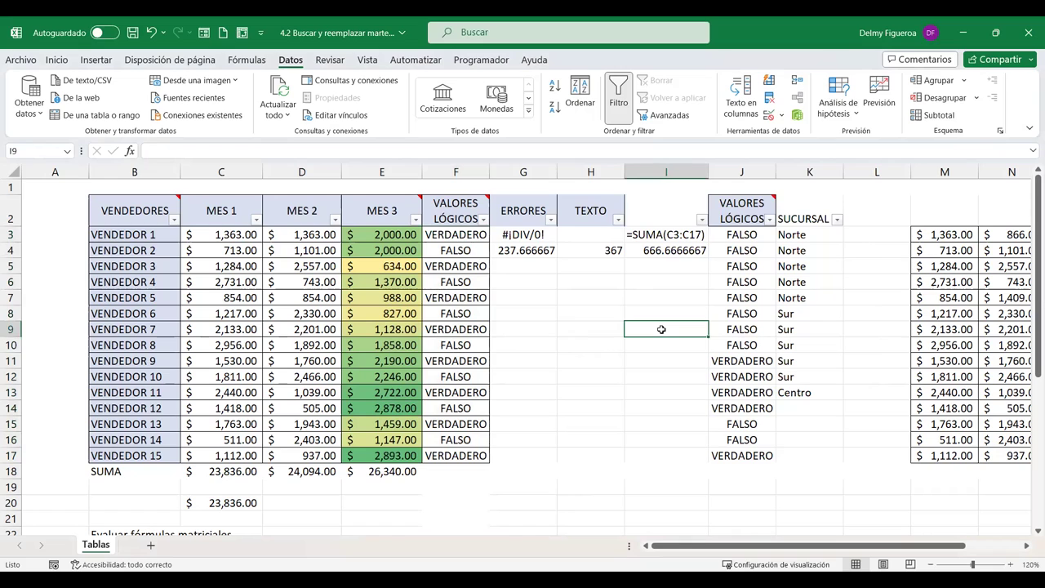
key(F5)
click(643, 359)
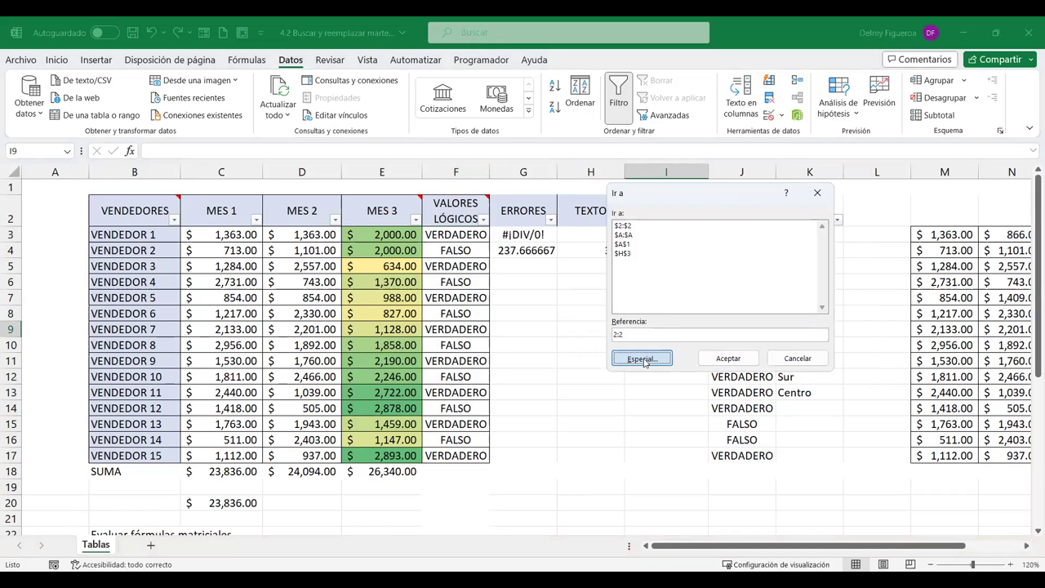
click(802, 330)
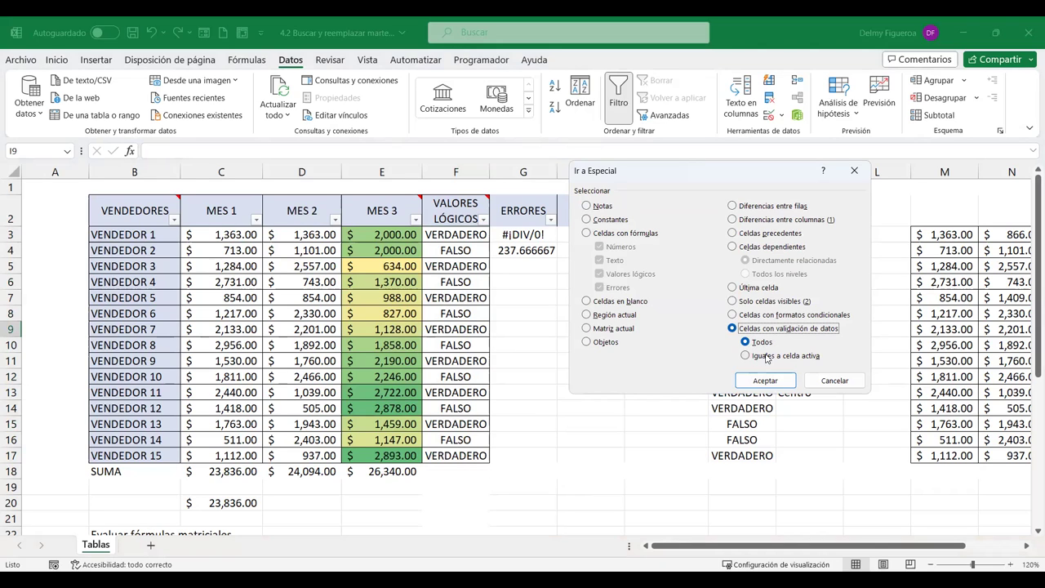
click(766, 358)
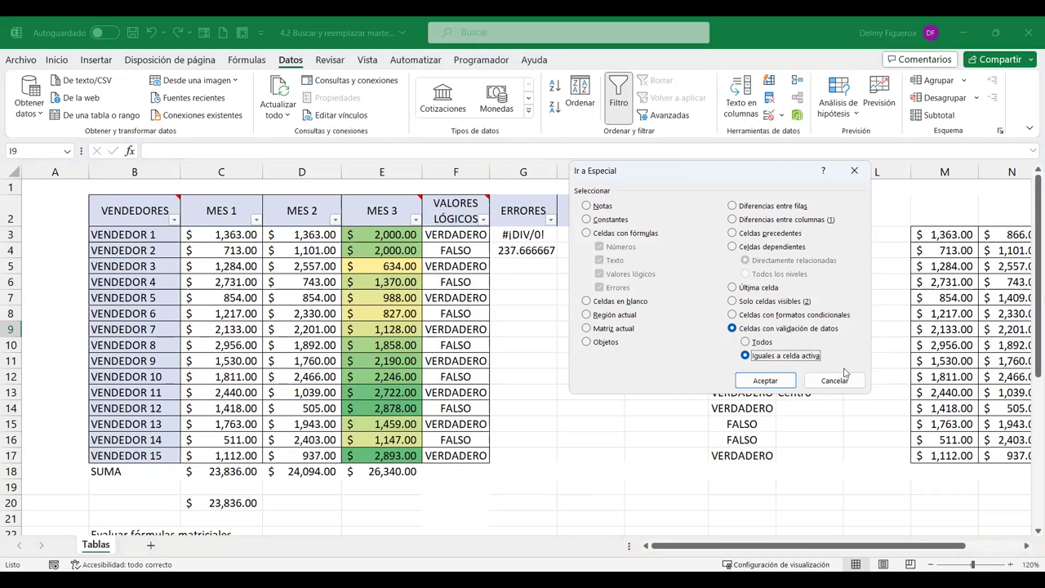
drag(767, 381, 594, 336)
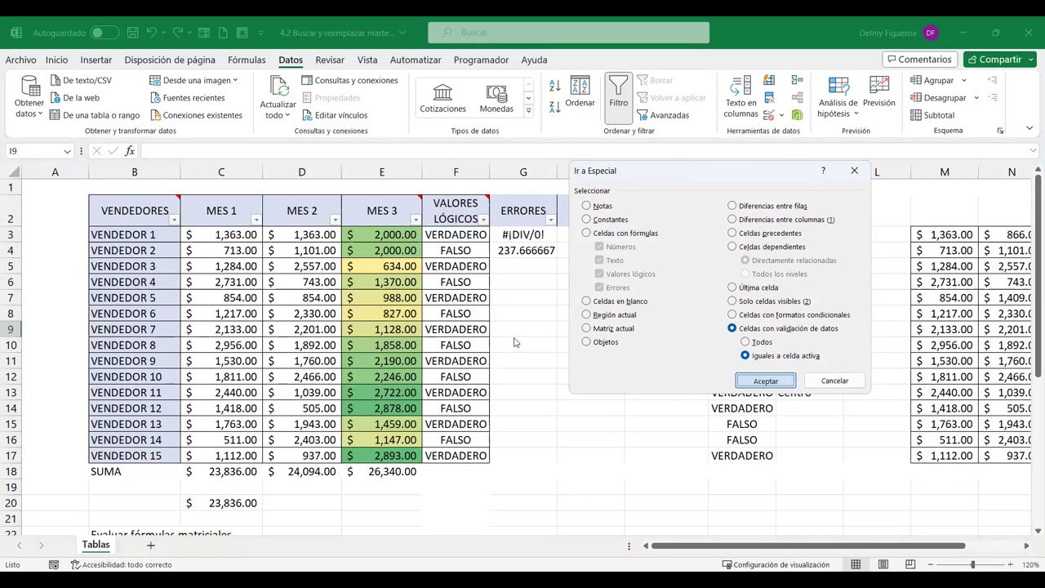
key(Escape)
click(662, 375)
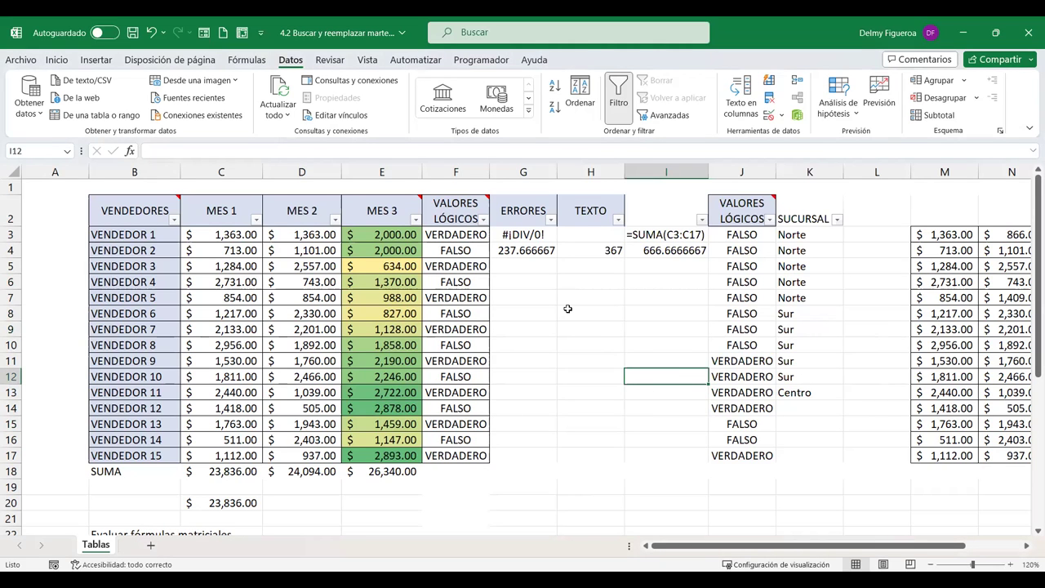
key(F5)
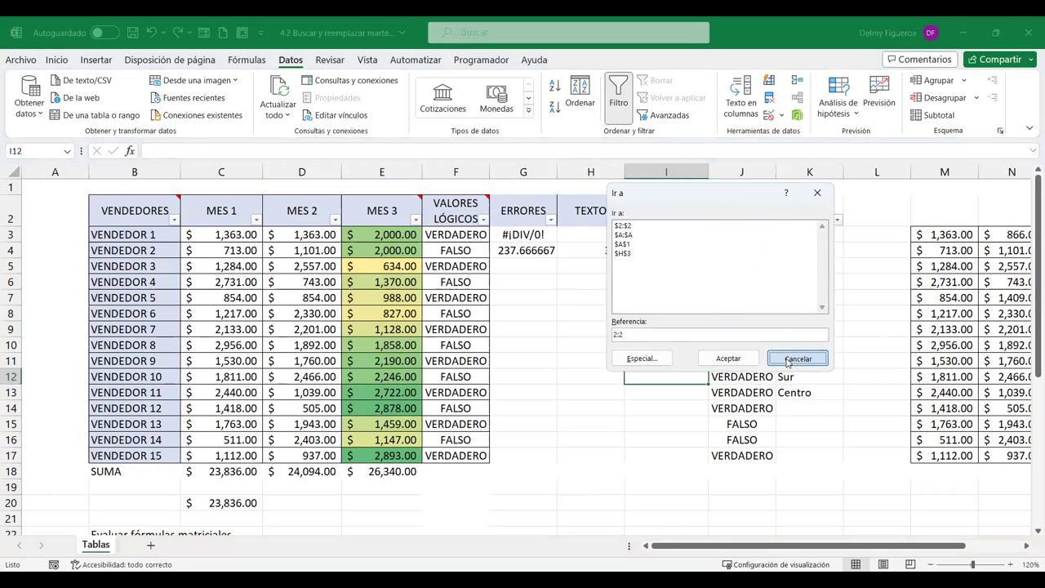
click(788, 360)
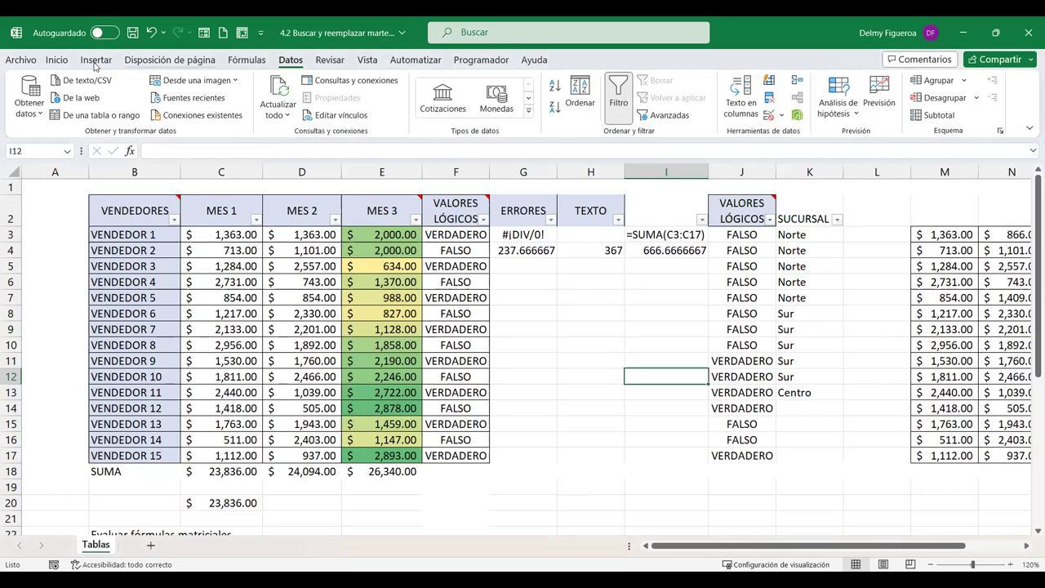
Open the Selection Pane and toggle Drop Down 11's visibility, leaving it hidden
key(alt+o)
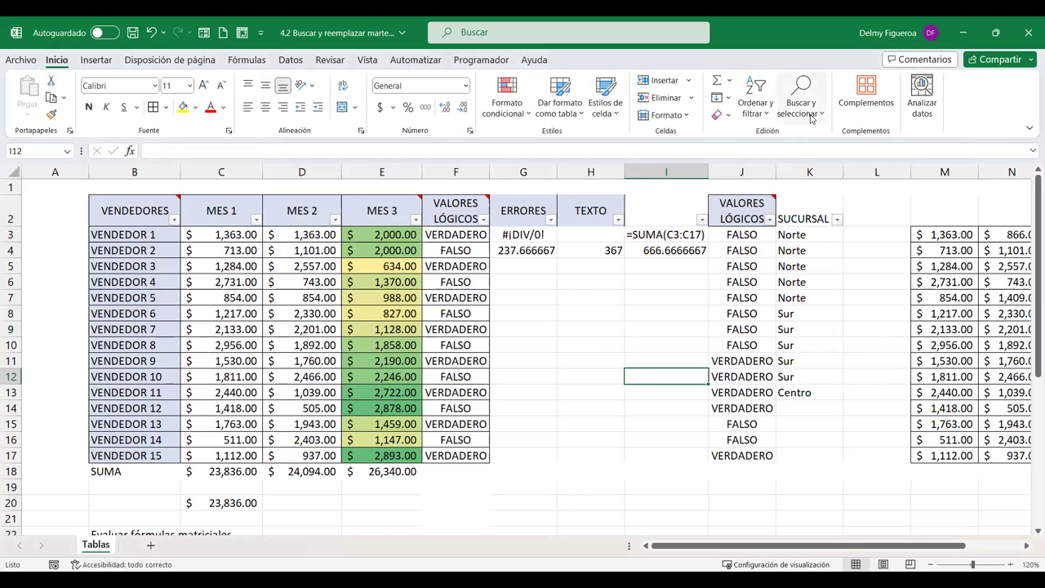
click(800, 106)
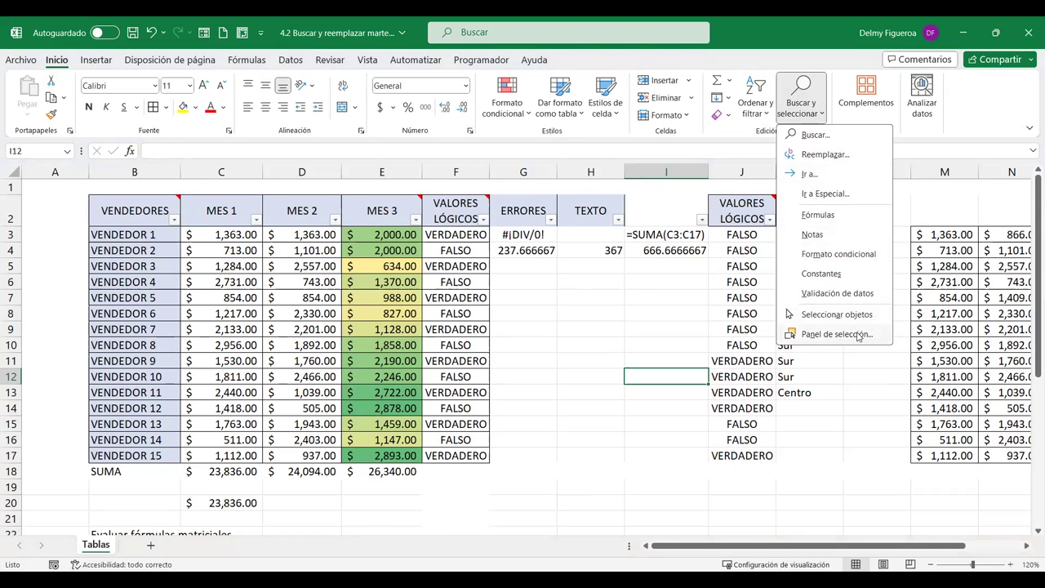
click(858, 336)
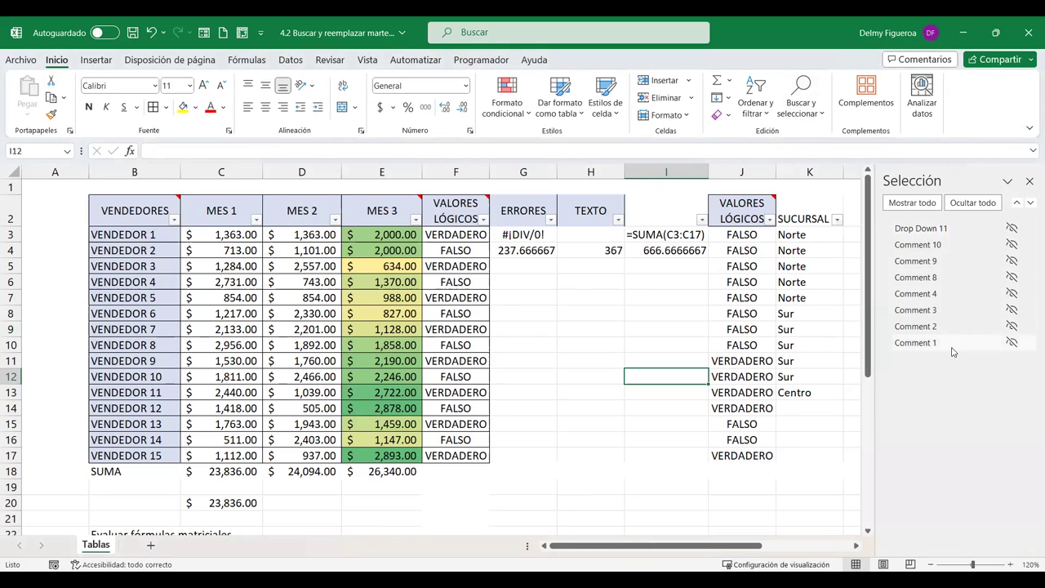
click(1011, 230)
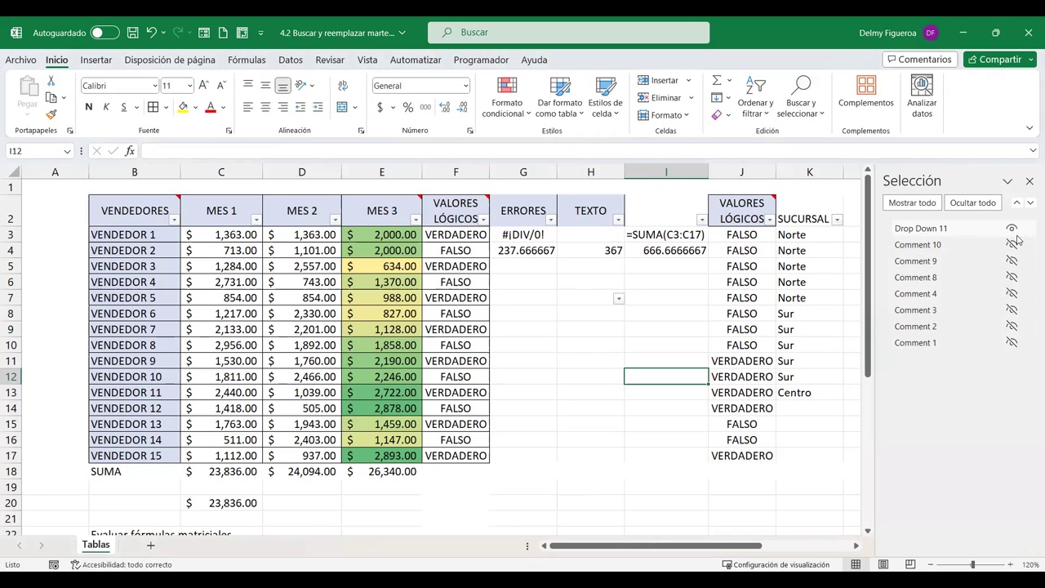
click(1013, 231)
click(1012, 232)
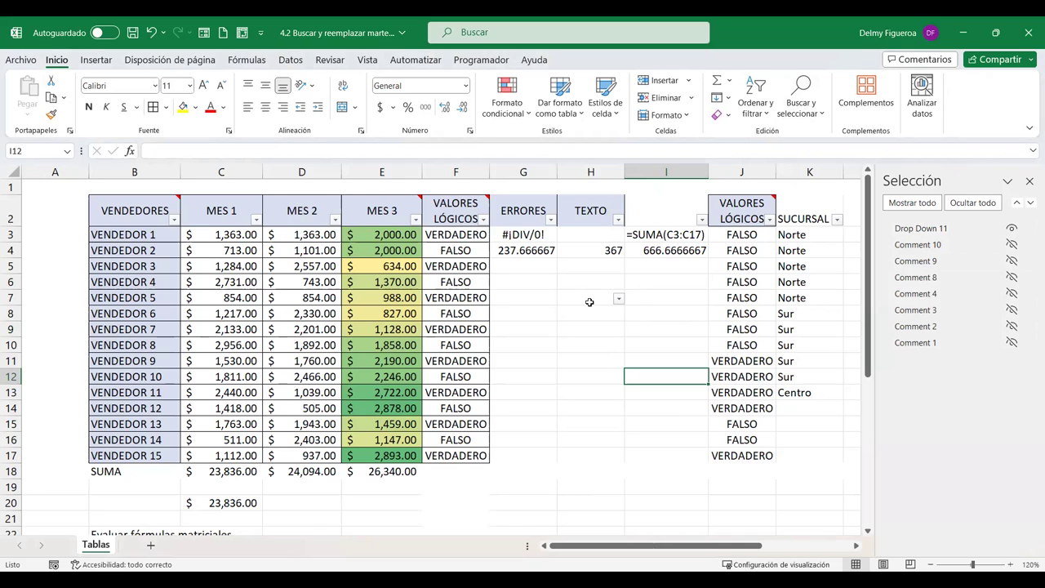
click(1010, 231)
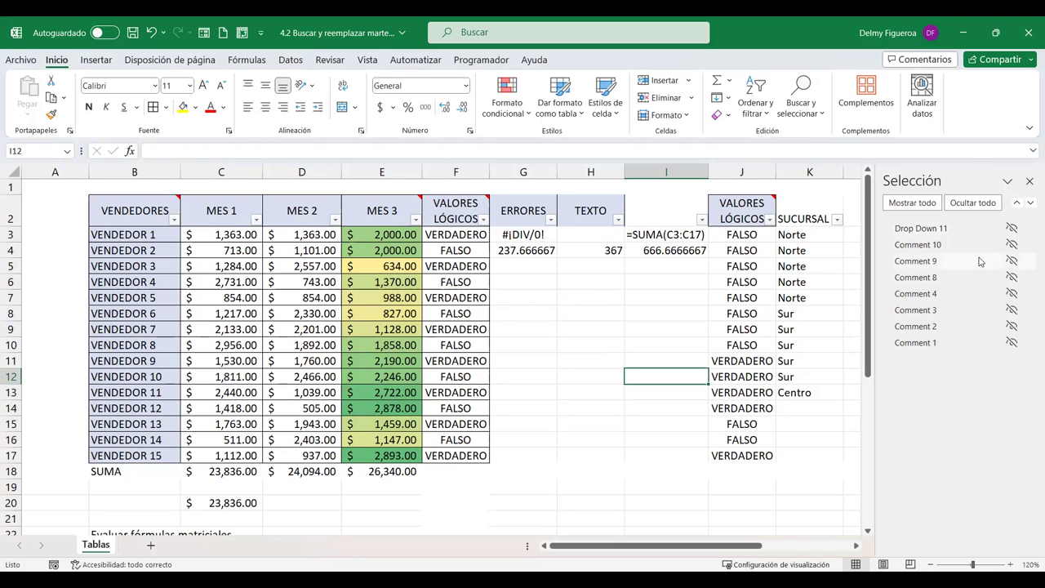
Briefly show, then hide again, Comments 10, 9, 8 and 4
click(1012, 245)
click(1012, 247)
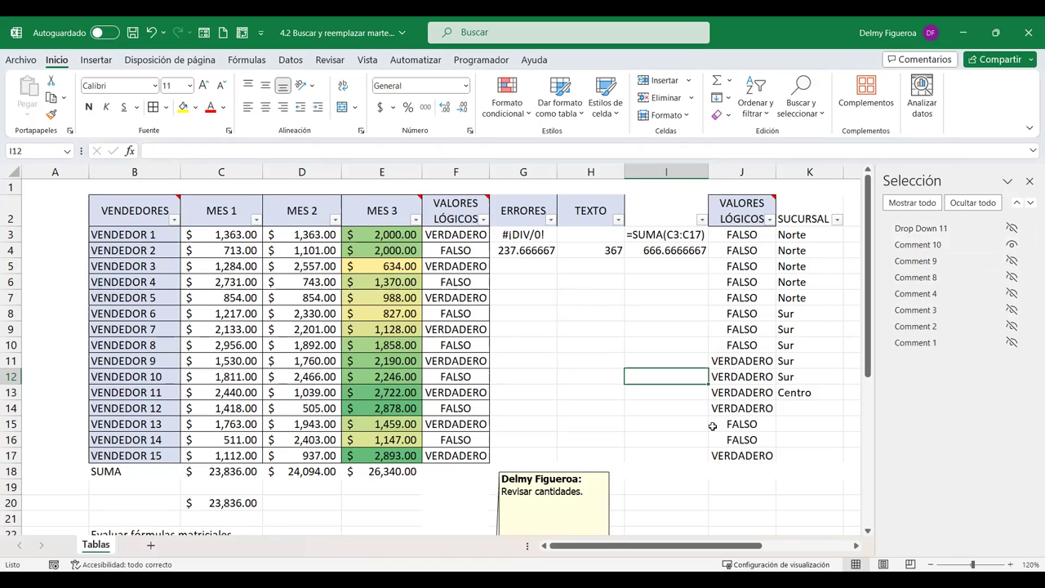
click(1012, 262)
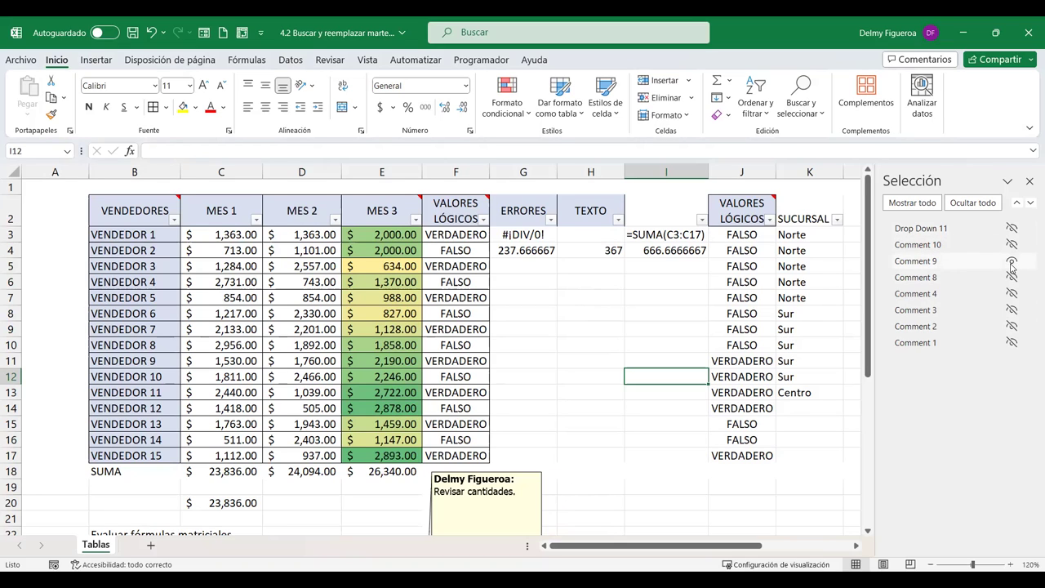
click(1012, 264)
click(1013, 279)
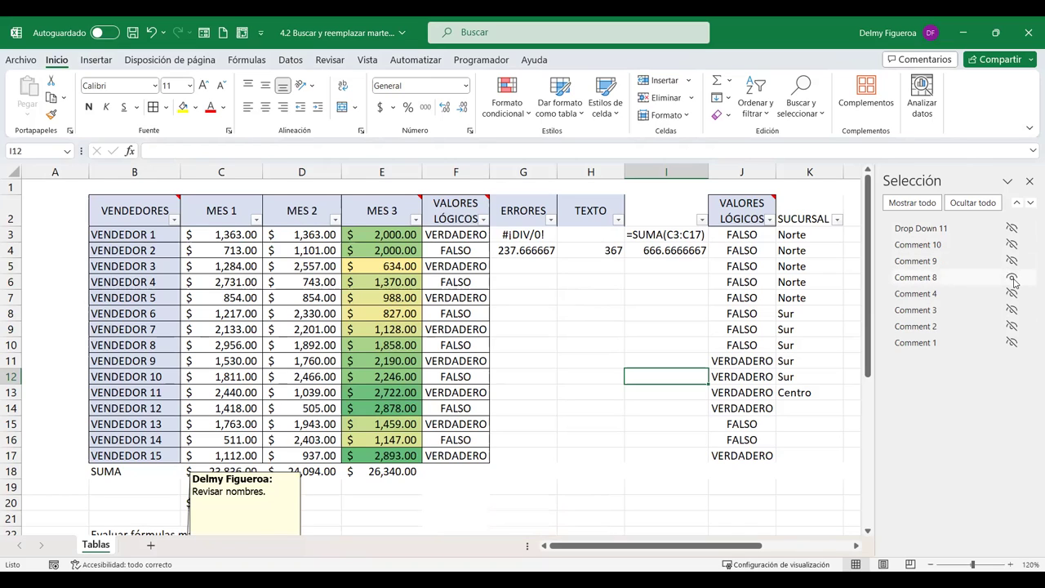
click(1013, 278)
click(1012, 294)
click(1013, 294)
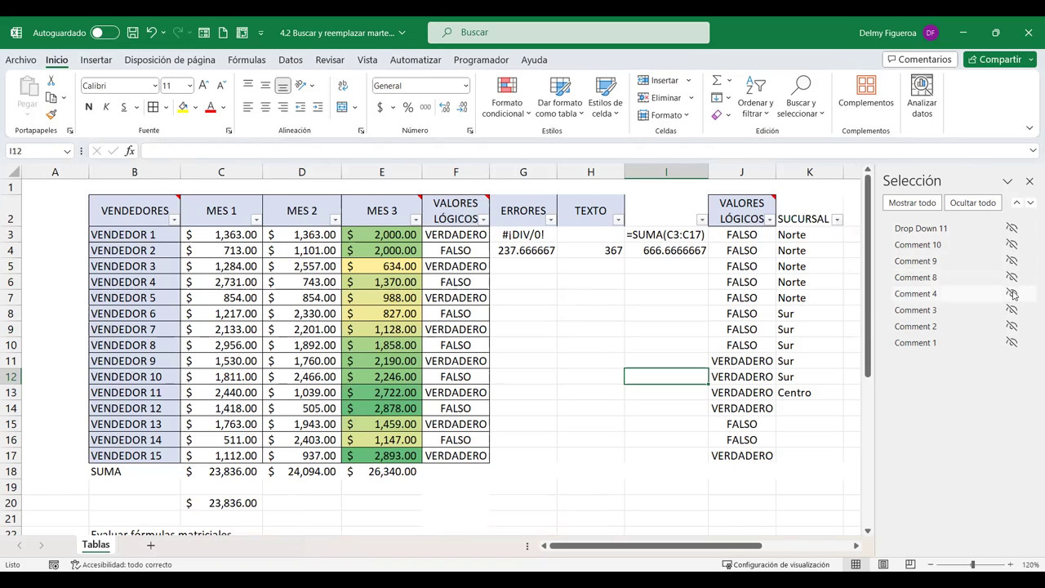
Briefly show, then hide, Comments 3, 2 and 1, and close the Selection pane
click(1012, 311)
click(1012, 325)
click(1012, 310)
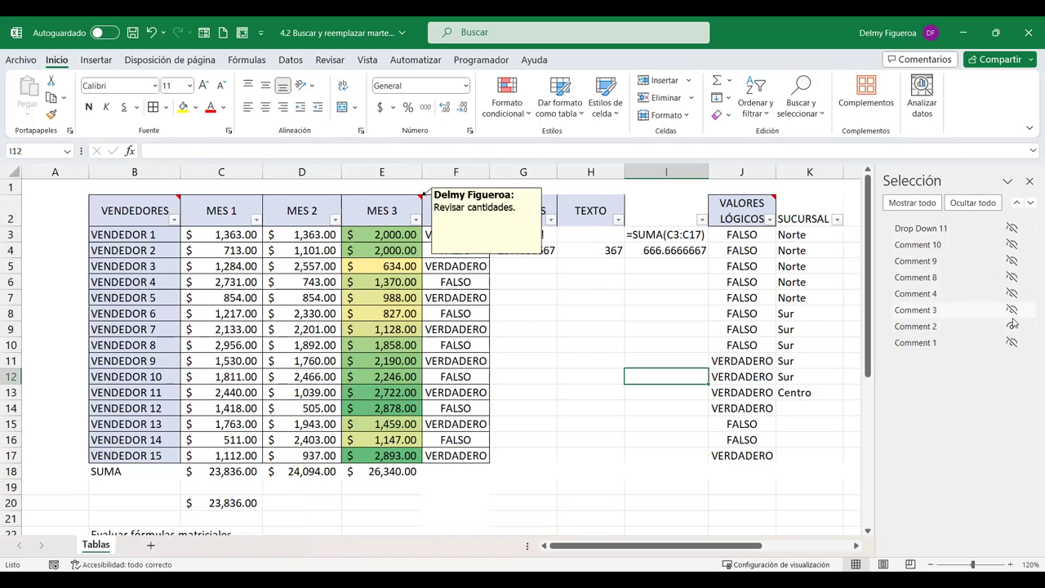
click(1012, 326)
click(1013, 343)
click(1012, 343)
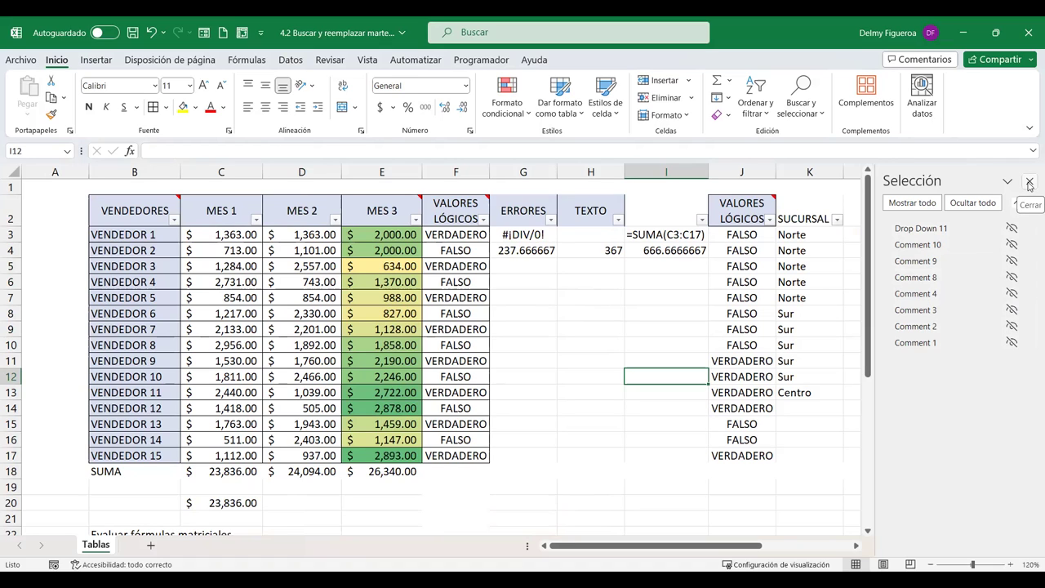
click(1030, 183)
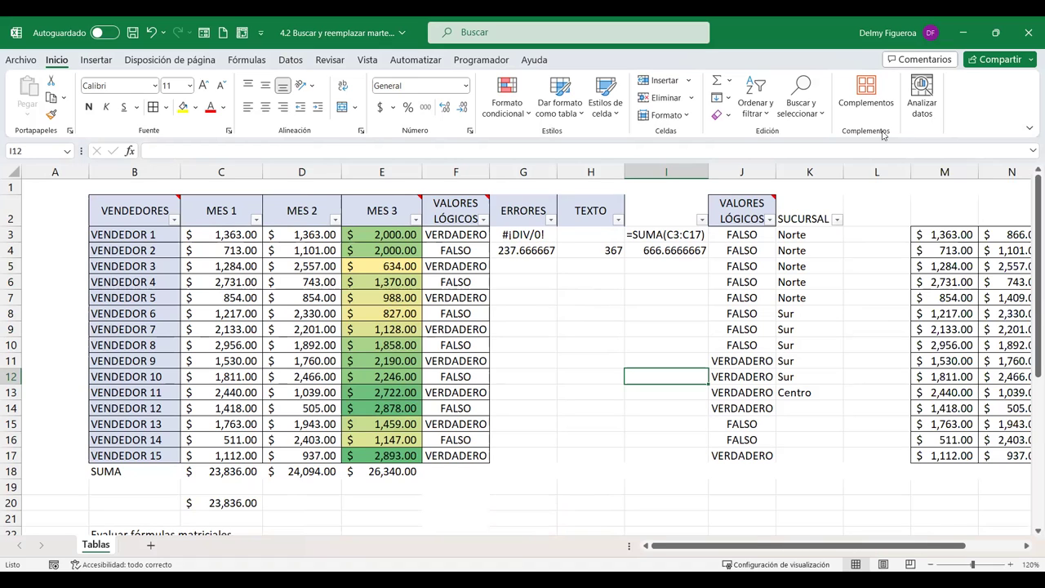
click(814, 114)
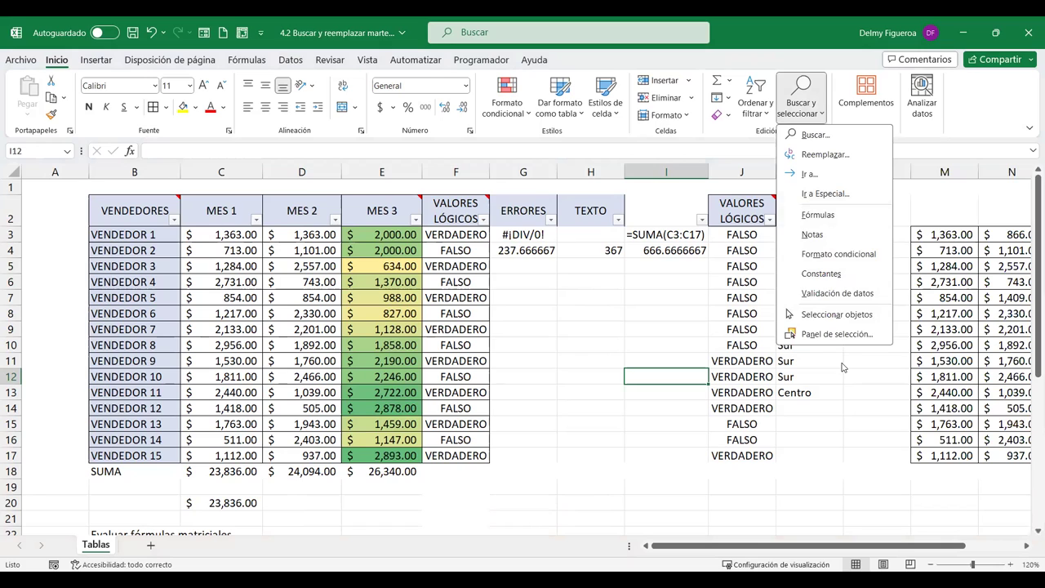
click(649, 272)
click(649, 272)
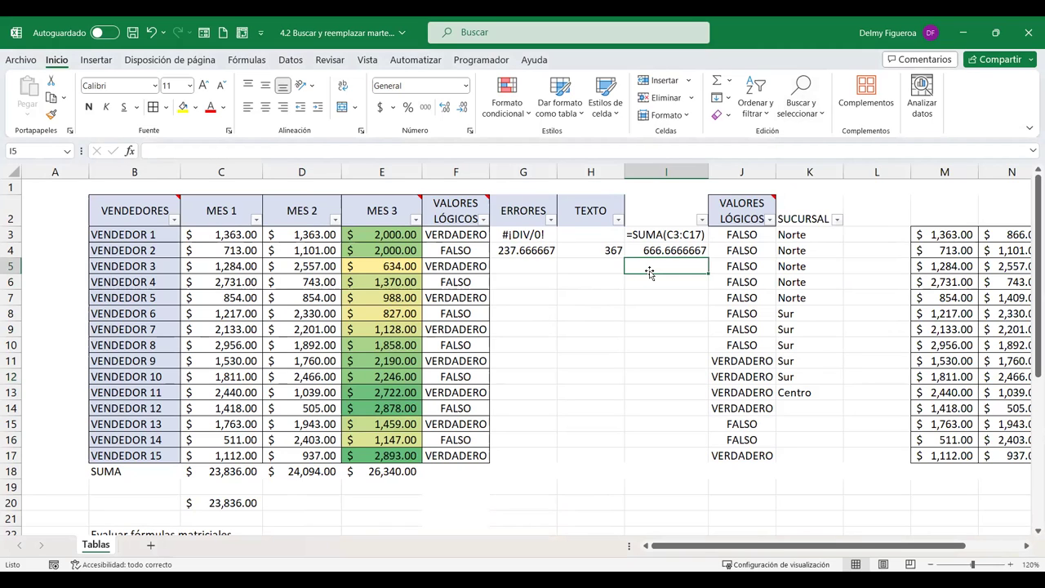